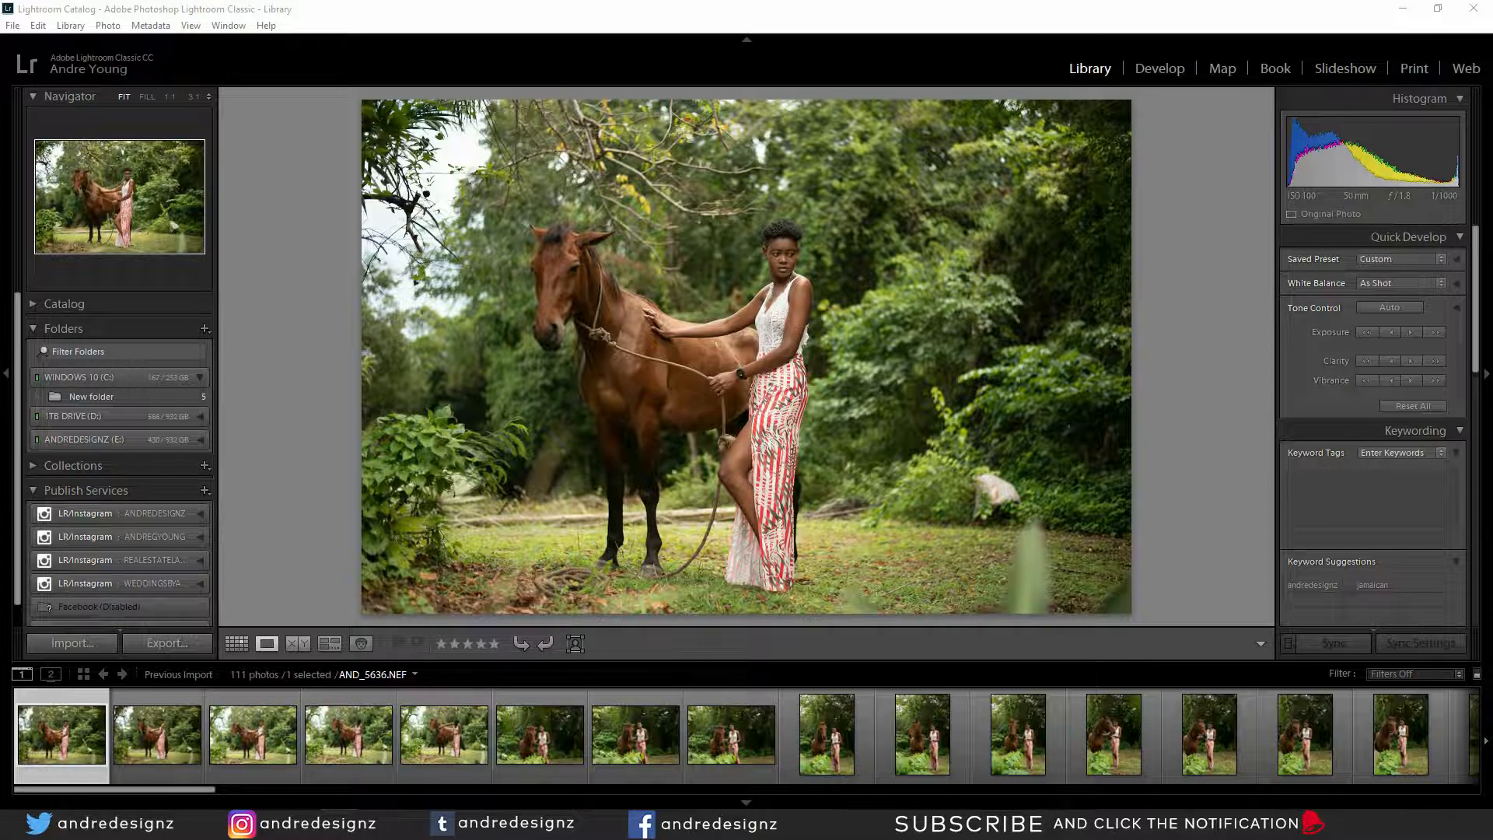
Review the imported shoot's photos forward from the horse close-up to the portraits among the pink flowers
scroll(151, 734, "down", 5)
left_click(152, 734)
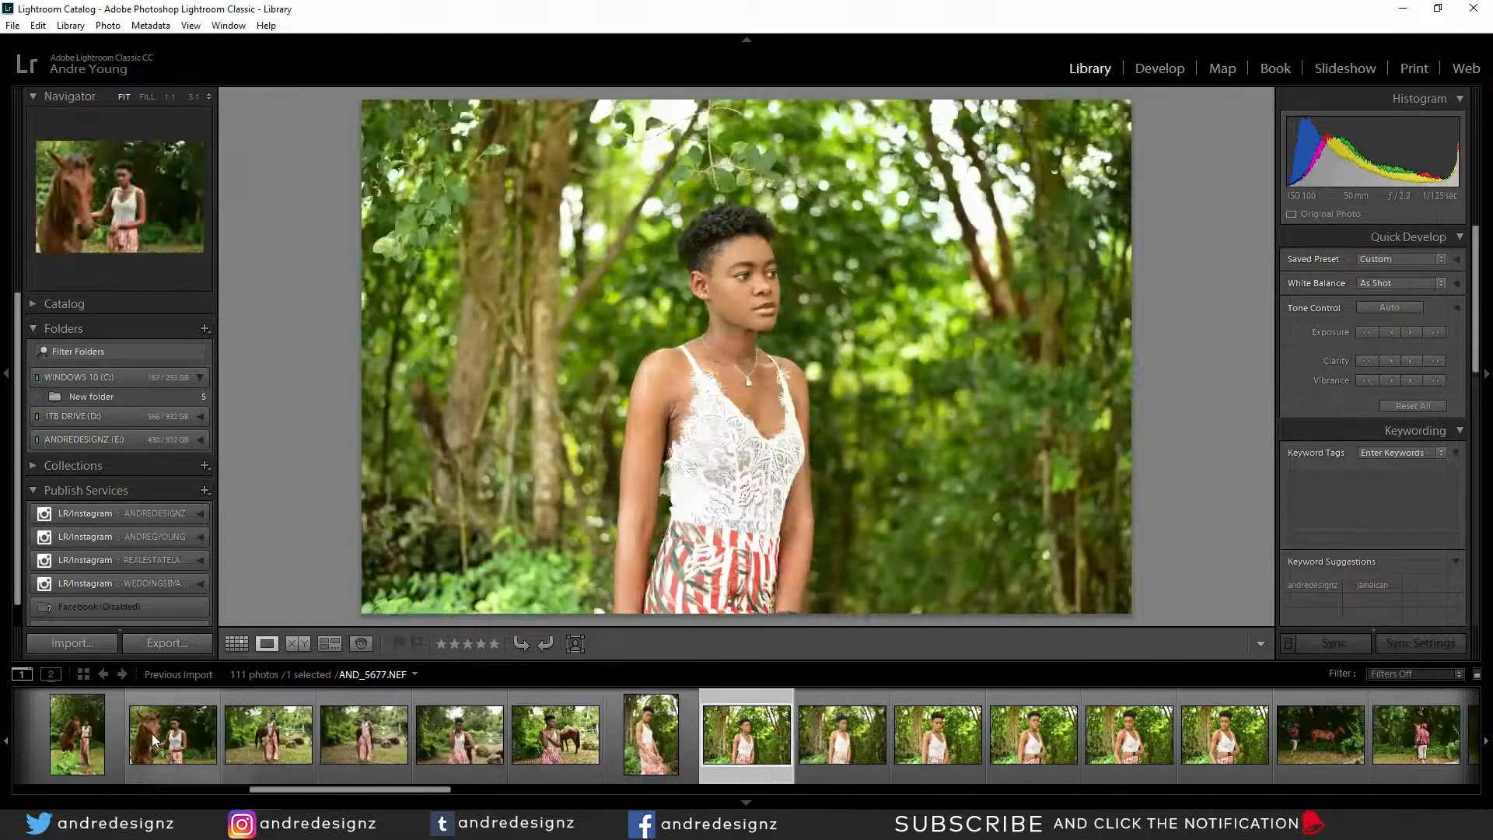
key("Right")
key("Right")
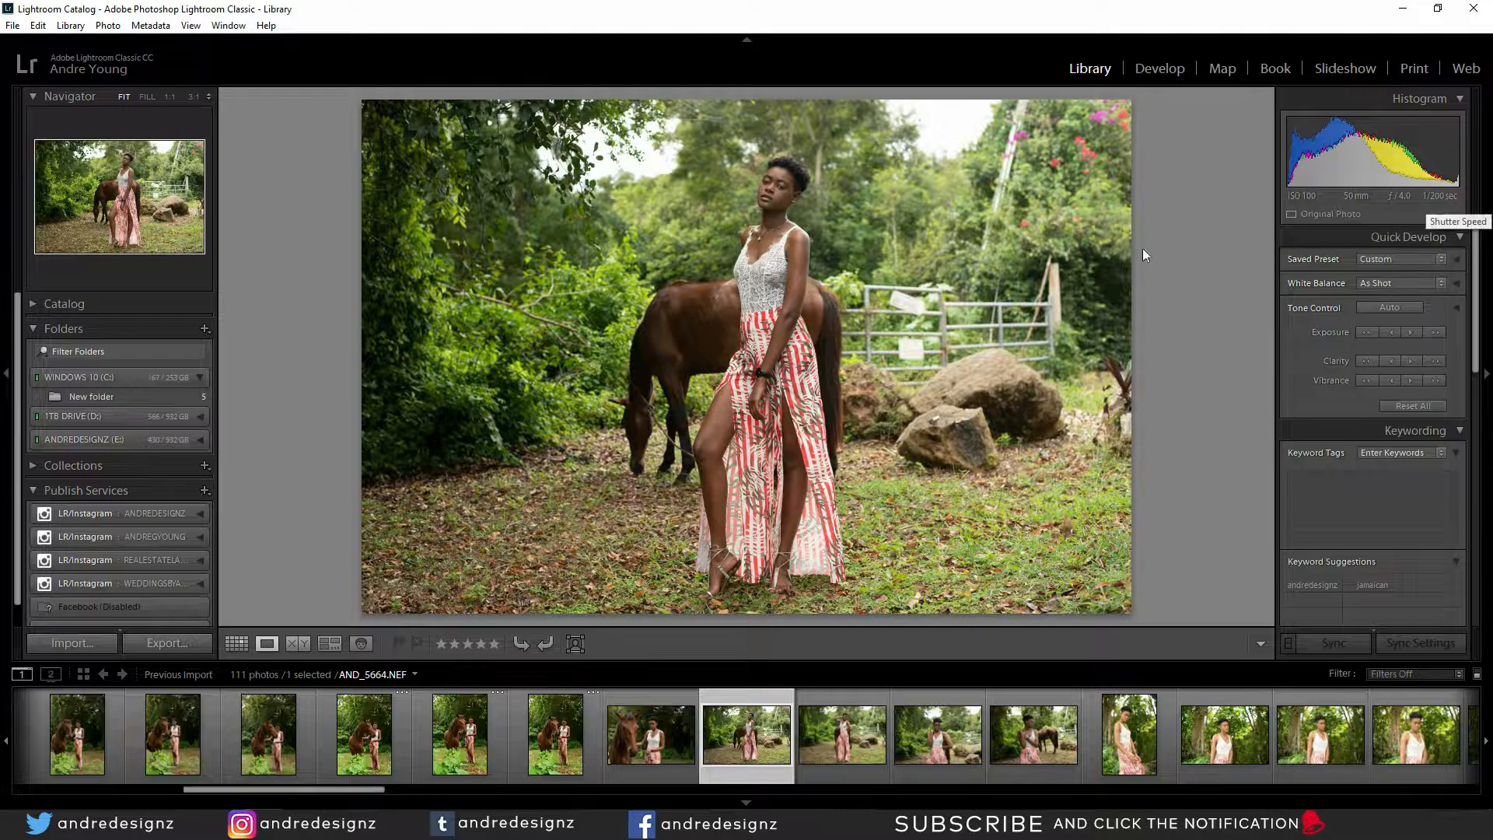
key("Right")
key("Right")
key("Right")
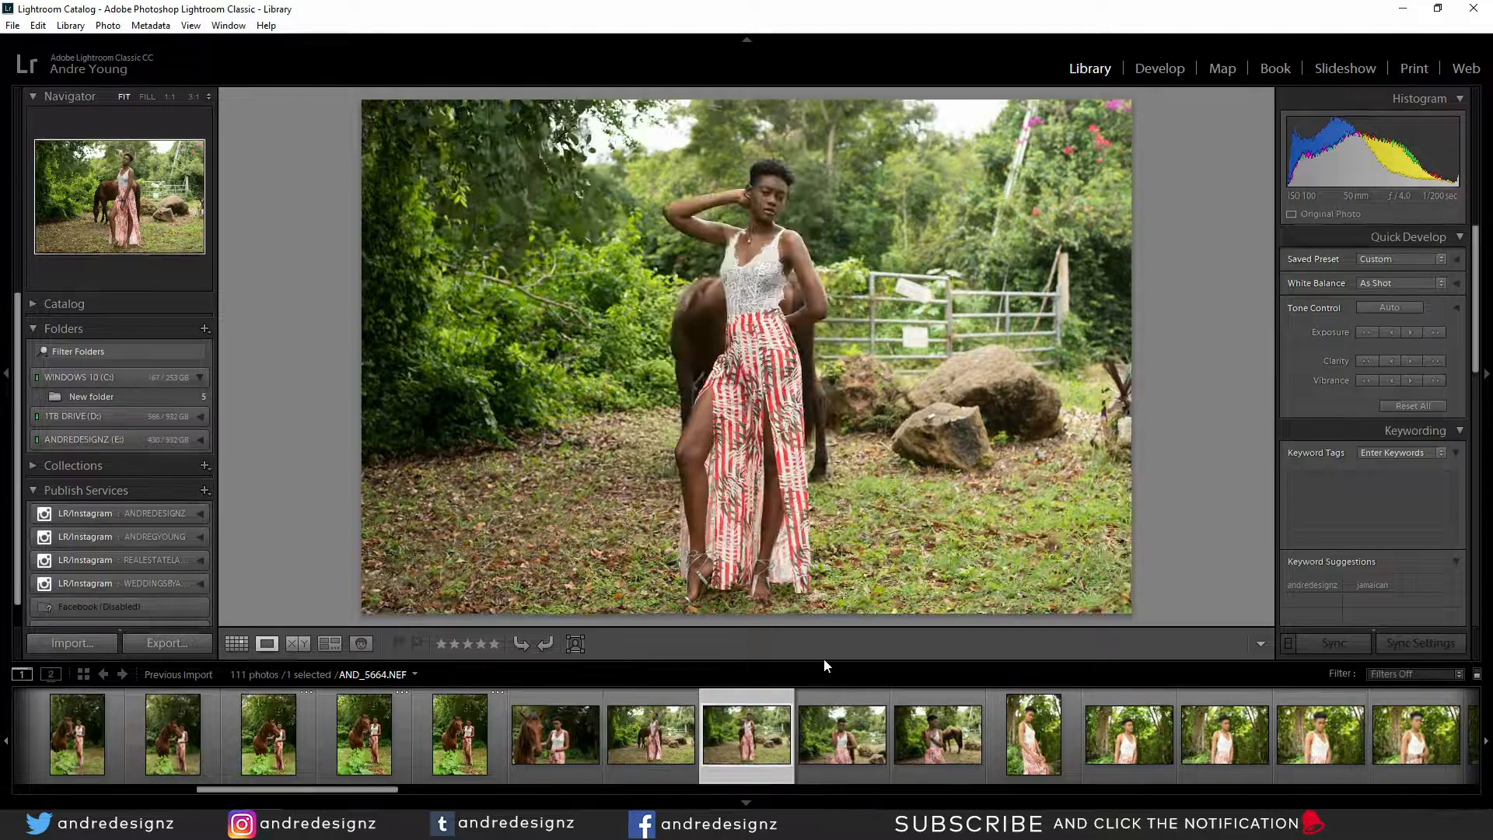
key("Right")
key("Right")
key("Right")
key("Right")
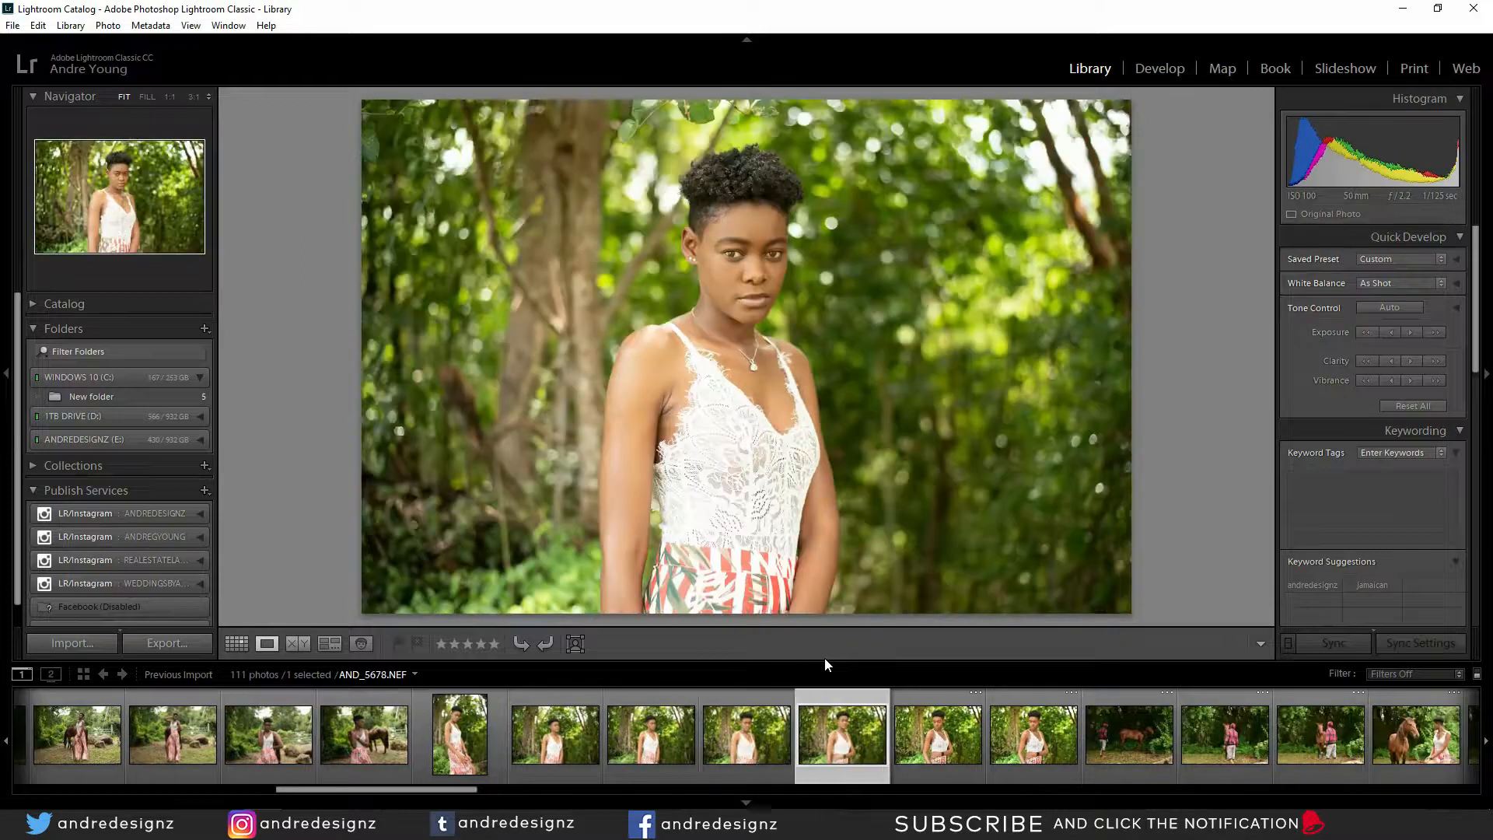
key("Right")
key("Right")
key("Right")
key("Right")
key("Right")
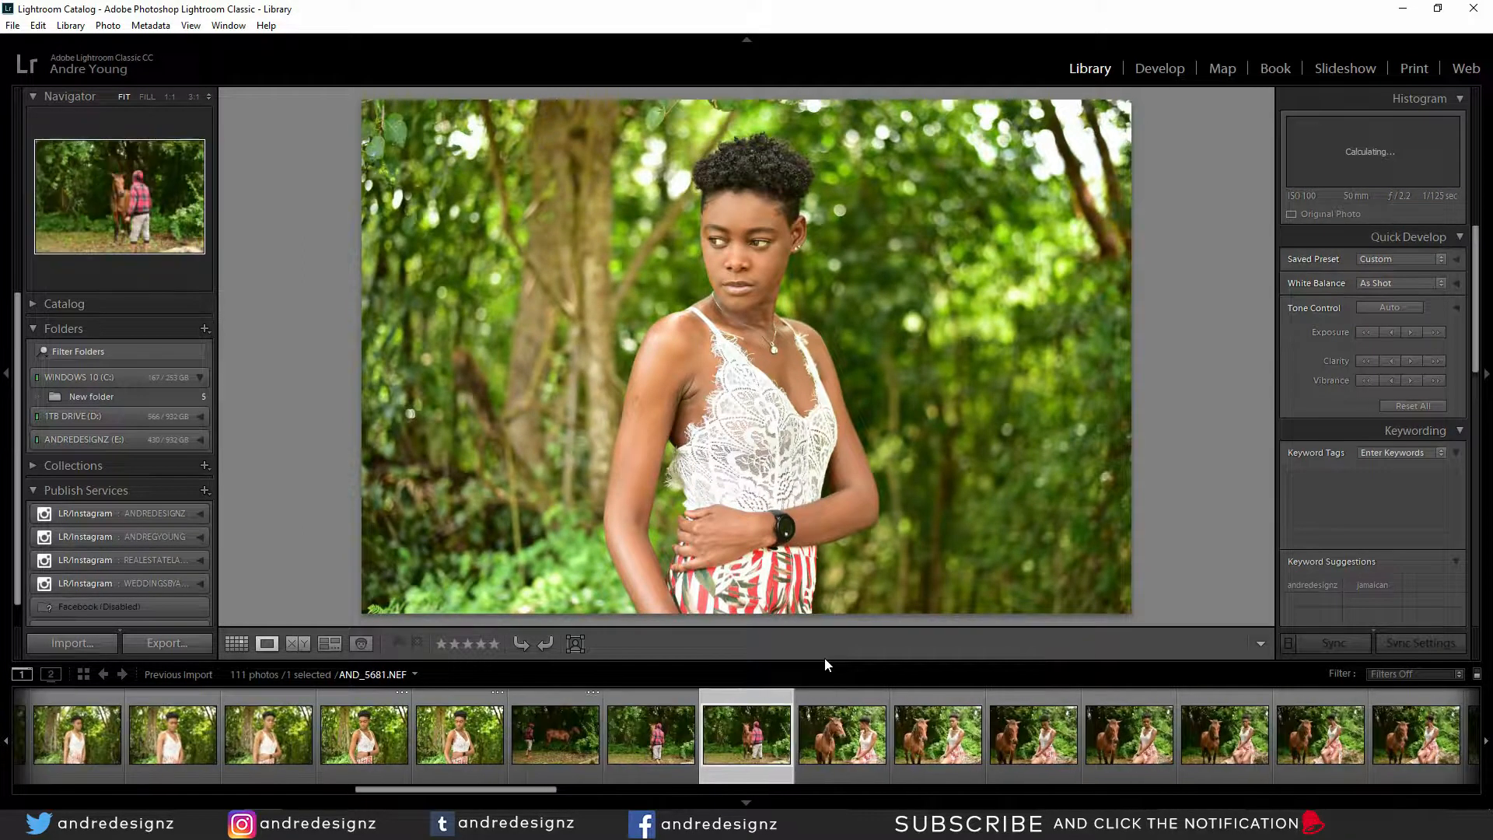
key("Right")
key("Right")
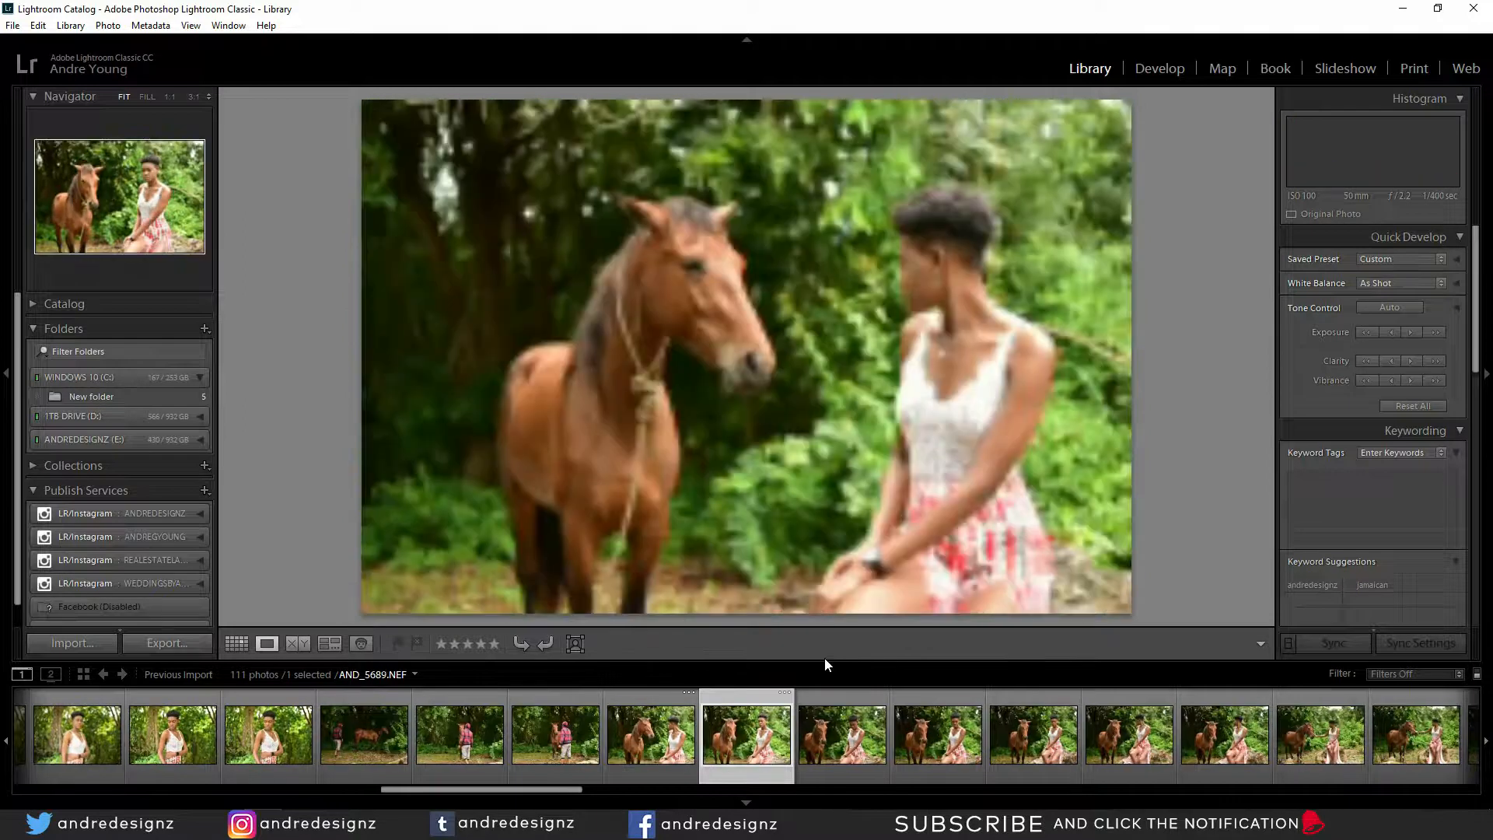
key("Right")
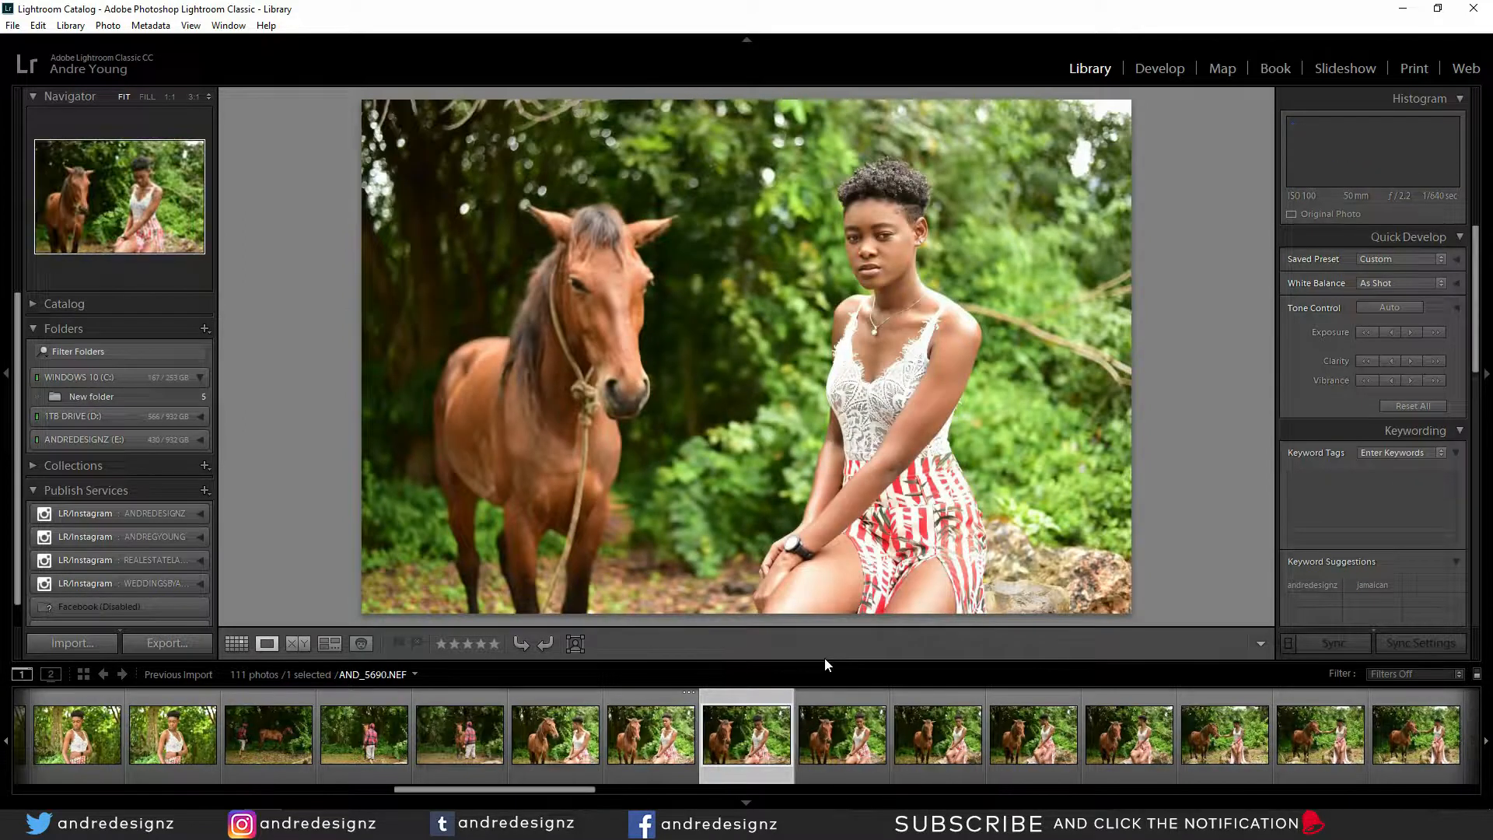
key("Right")
key("Right")
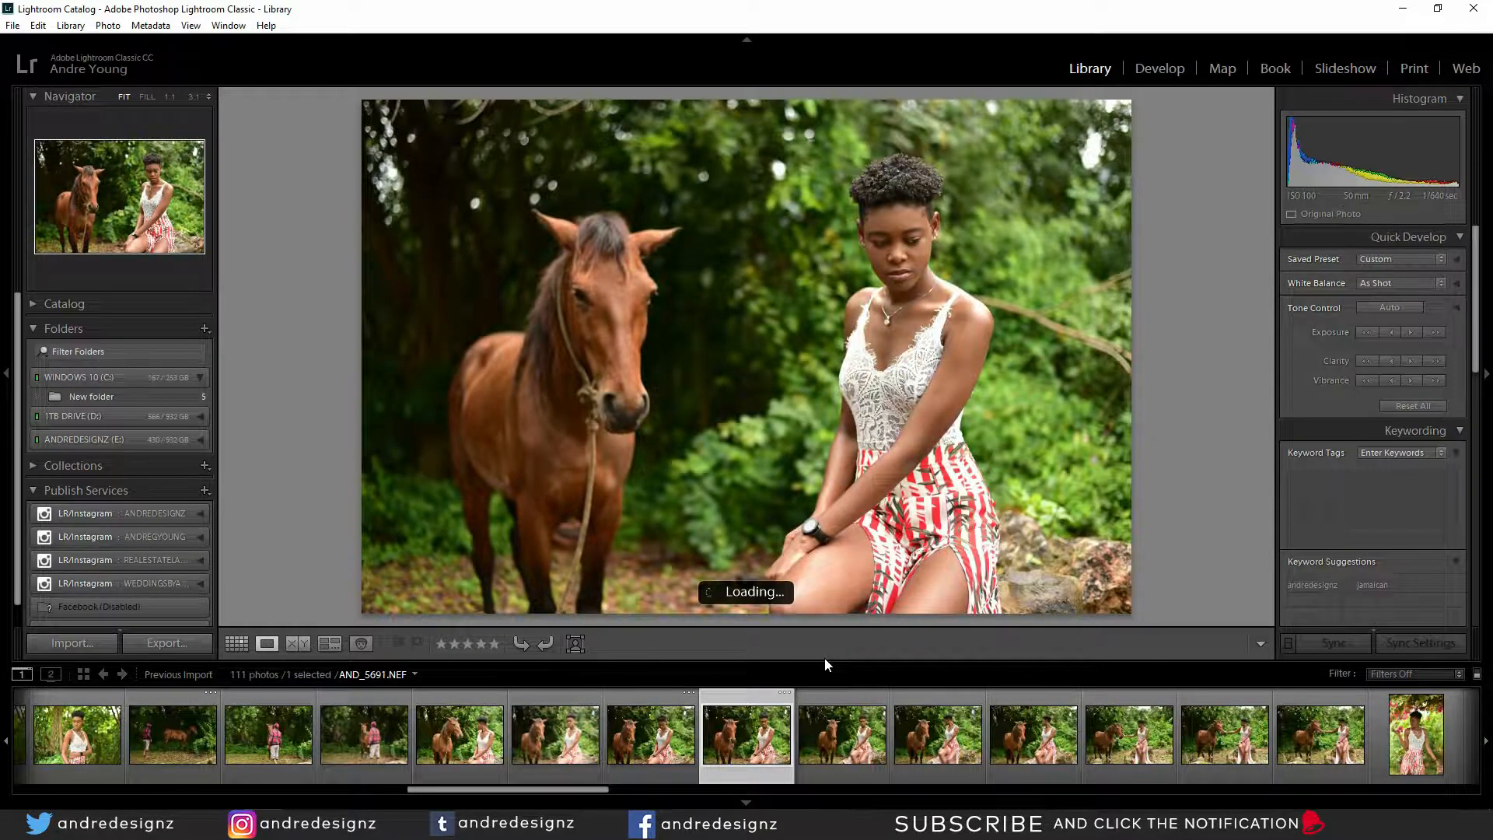
key("Right")
key("Right")
key("Right")
key("Right")
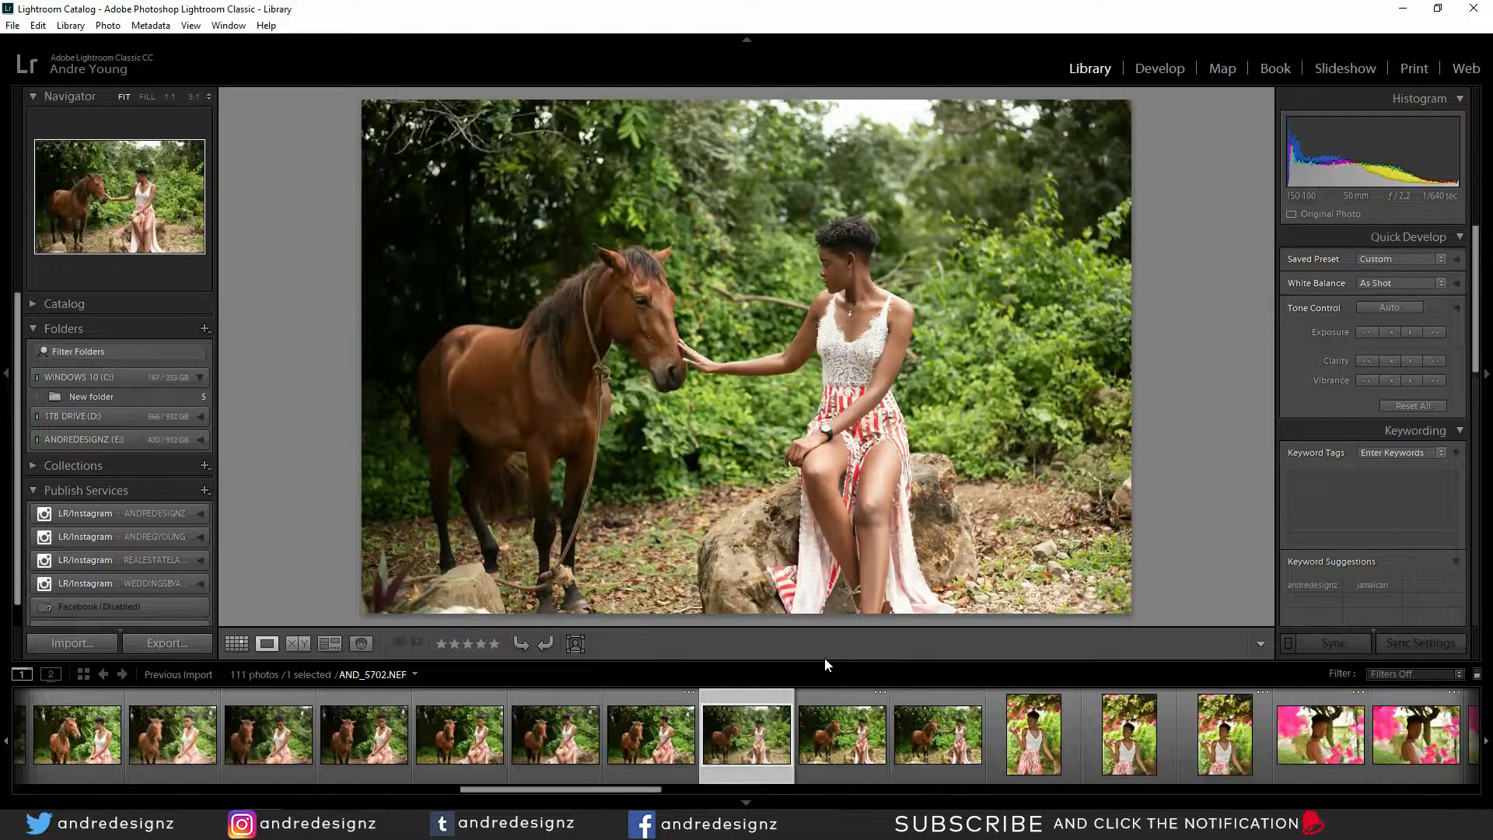
key("Right")
key("Left")
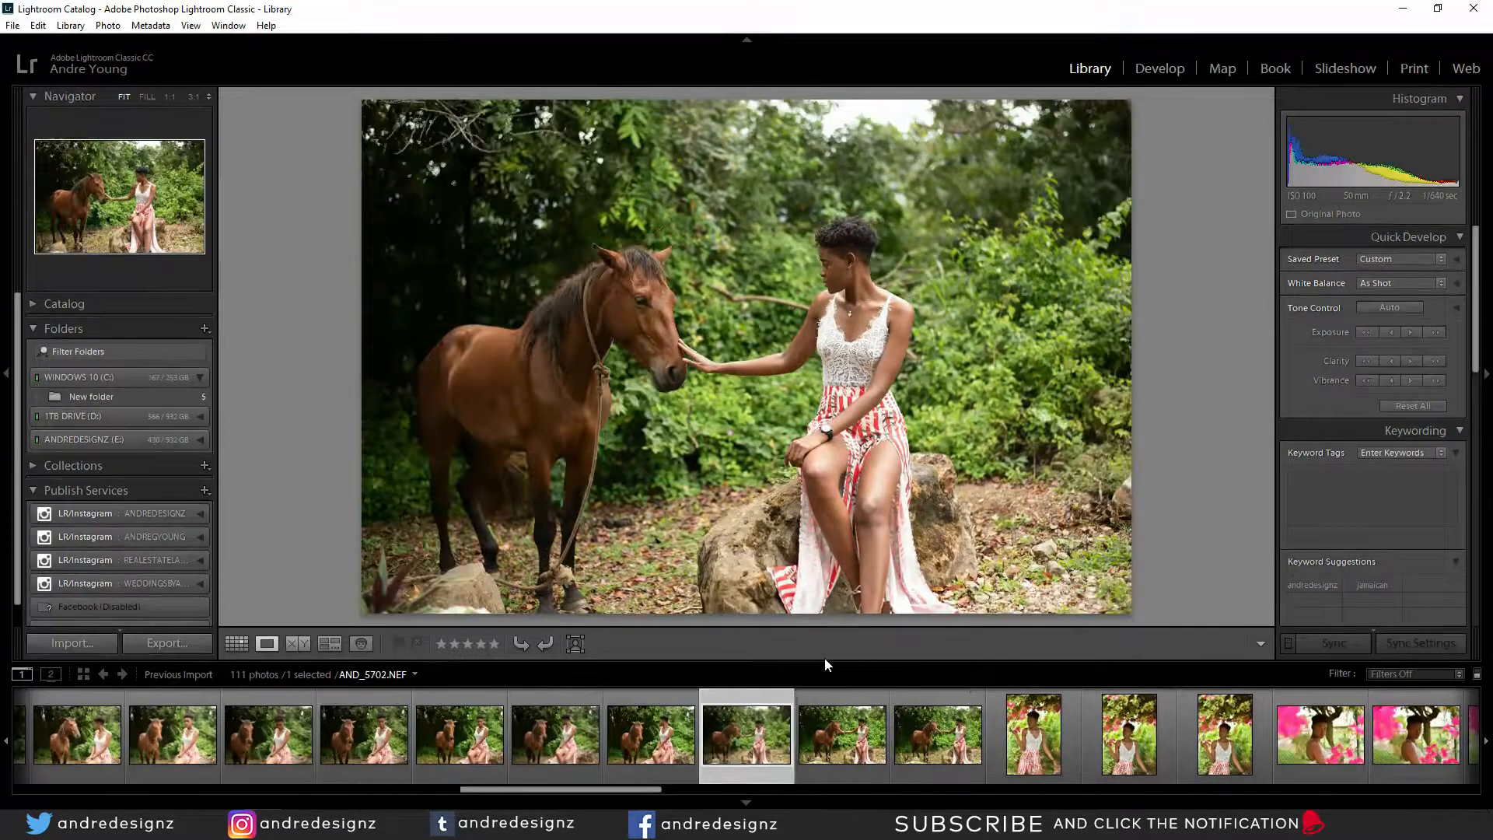
key("Right")
key("Right")
key("Right")
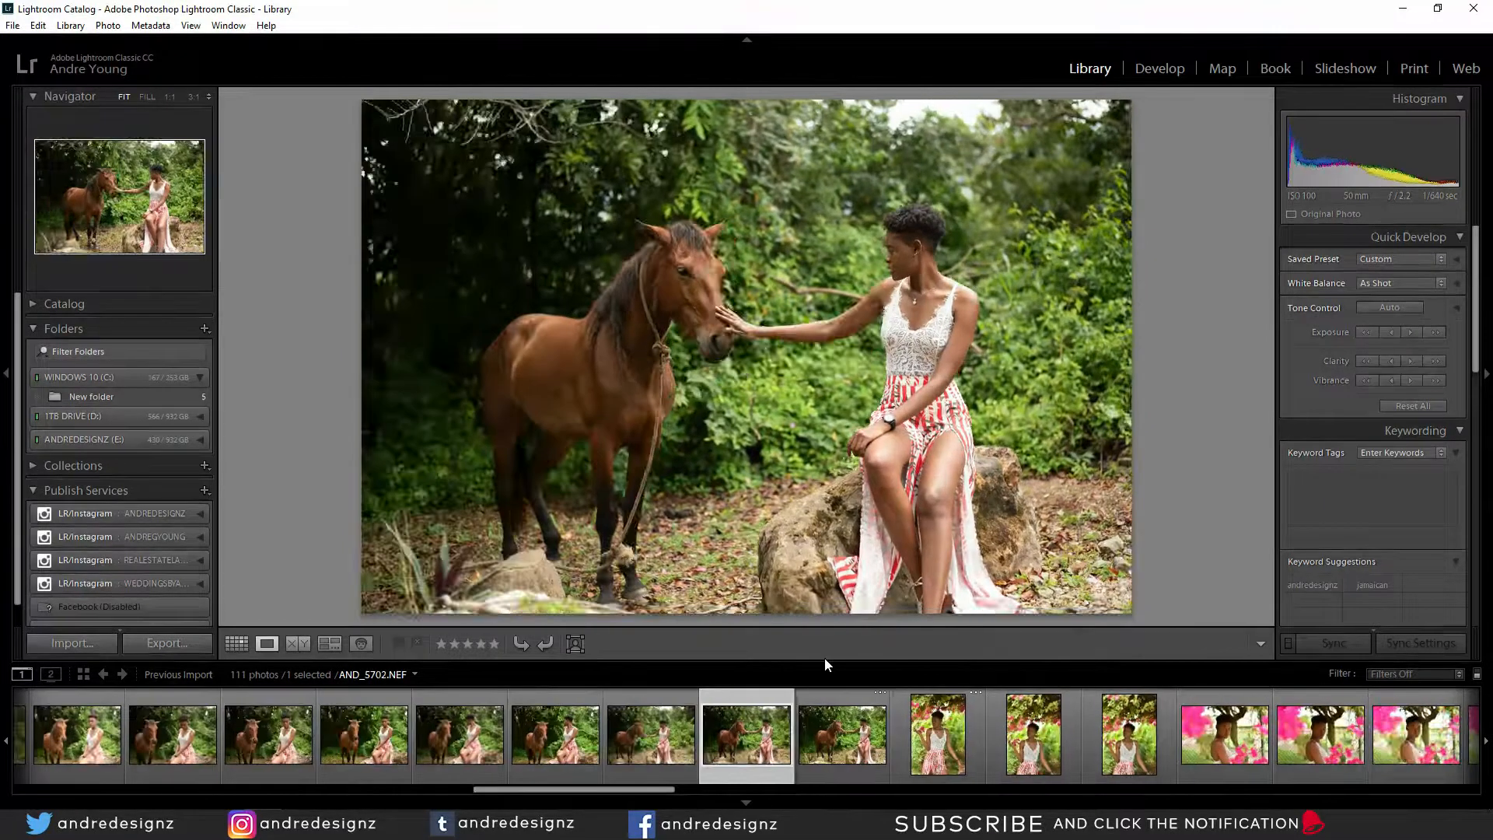
key("Right")
key("Right")
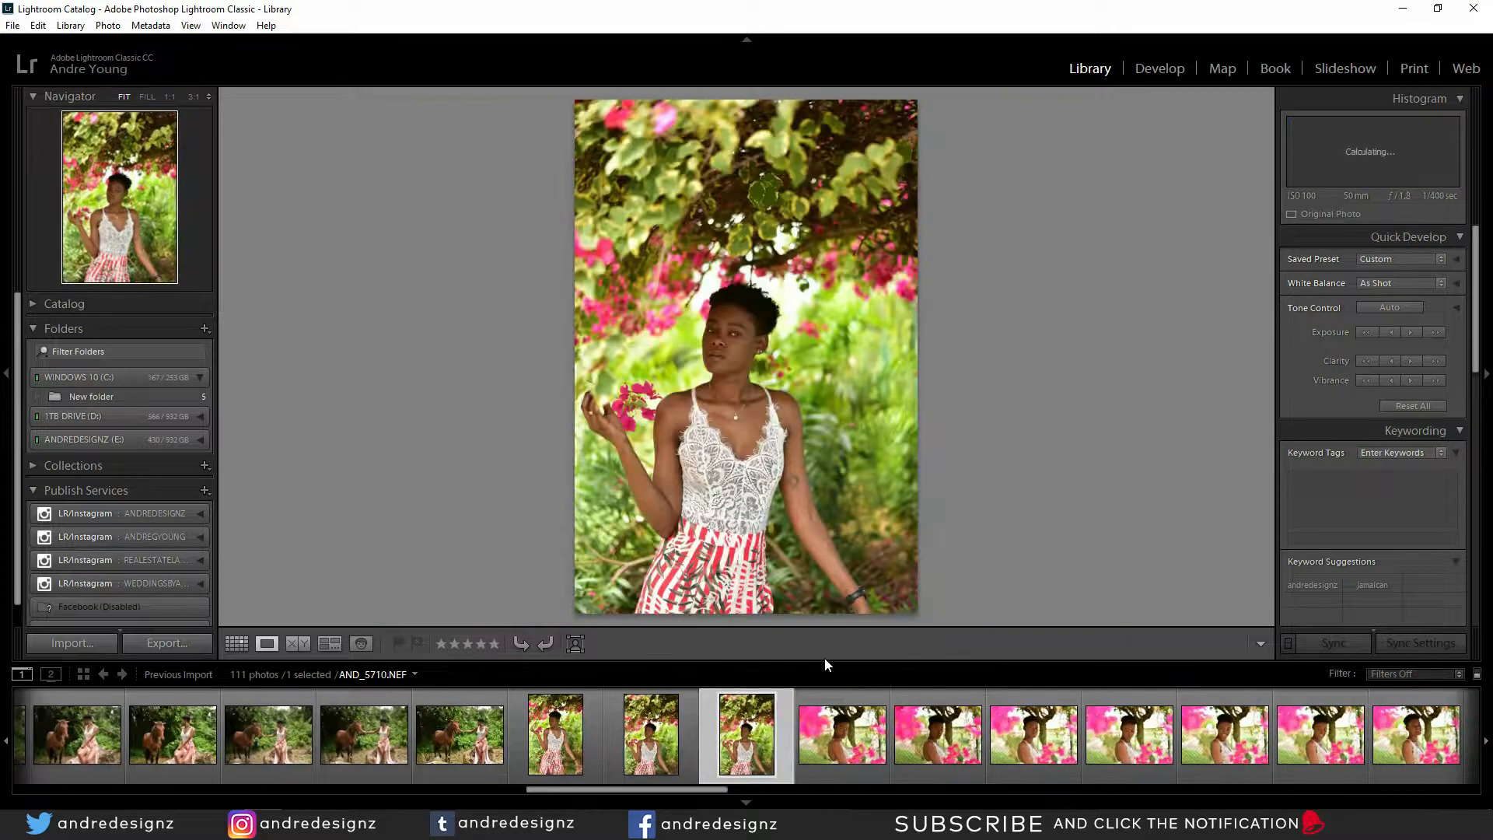
key("Right")
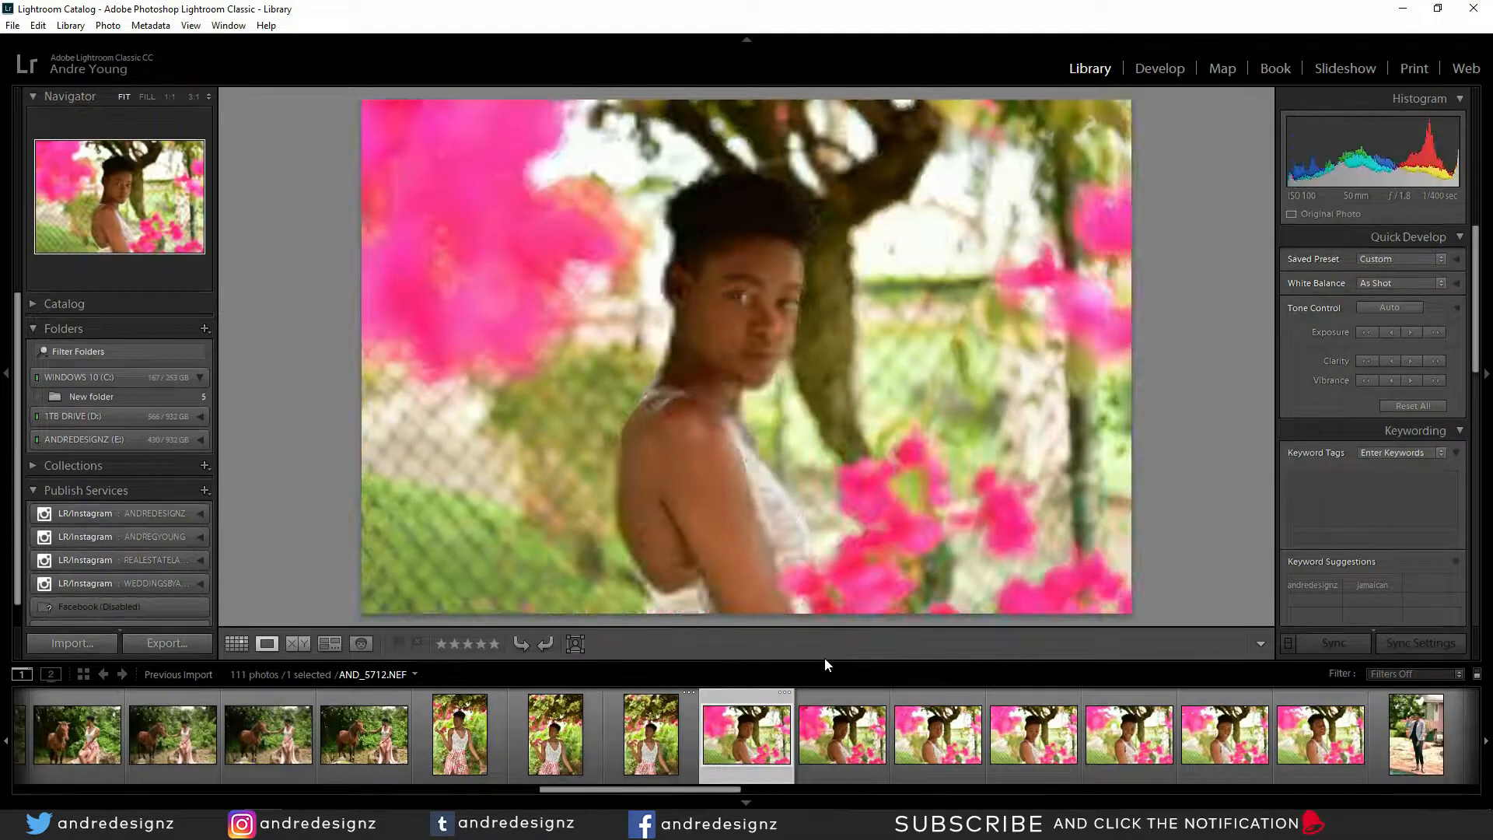
Review the photos backward from the pink-flower portraits to the early landscape frames of the model and horse behind the foliage
key("Left")
key("Left")
key("Left")
key("Left")
key("Left")
key("Left")
key("Left")
key("Left")
key("Left")
key("Left")
key("Left")
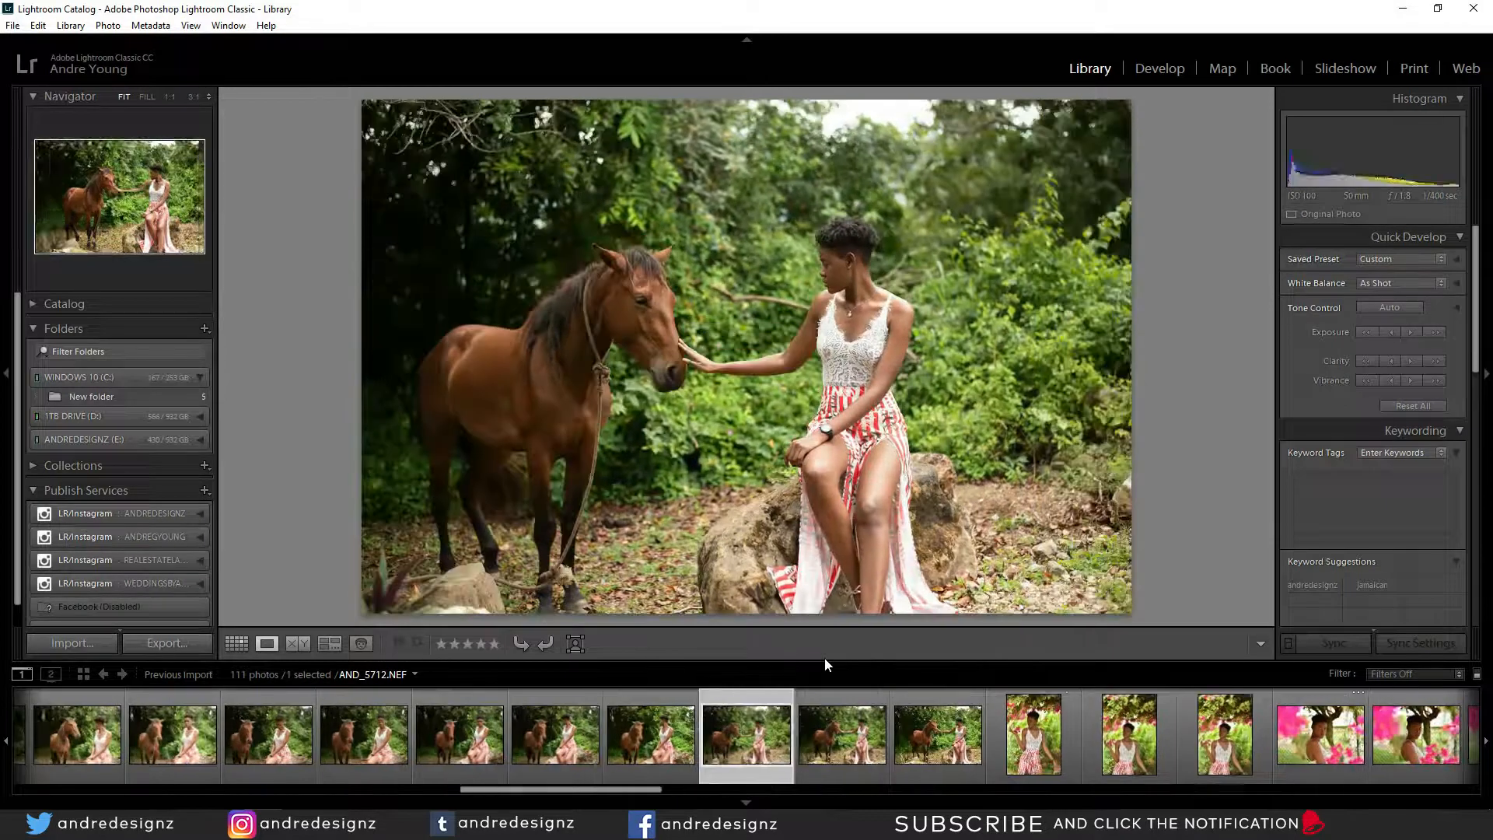
key("Left")
key("Left")
key("Left")
key("Left")
key("Left")
key("Left")
key("Left")
key("Left")
key("Left")
key("Left")
key("Left")
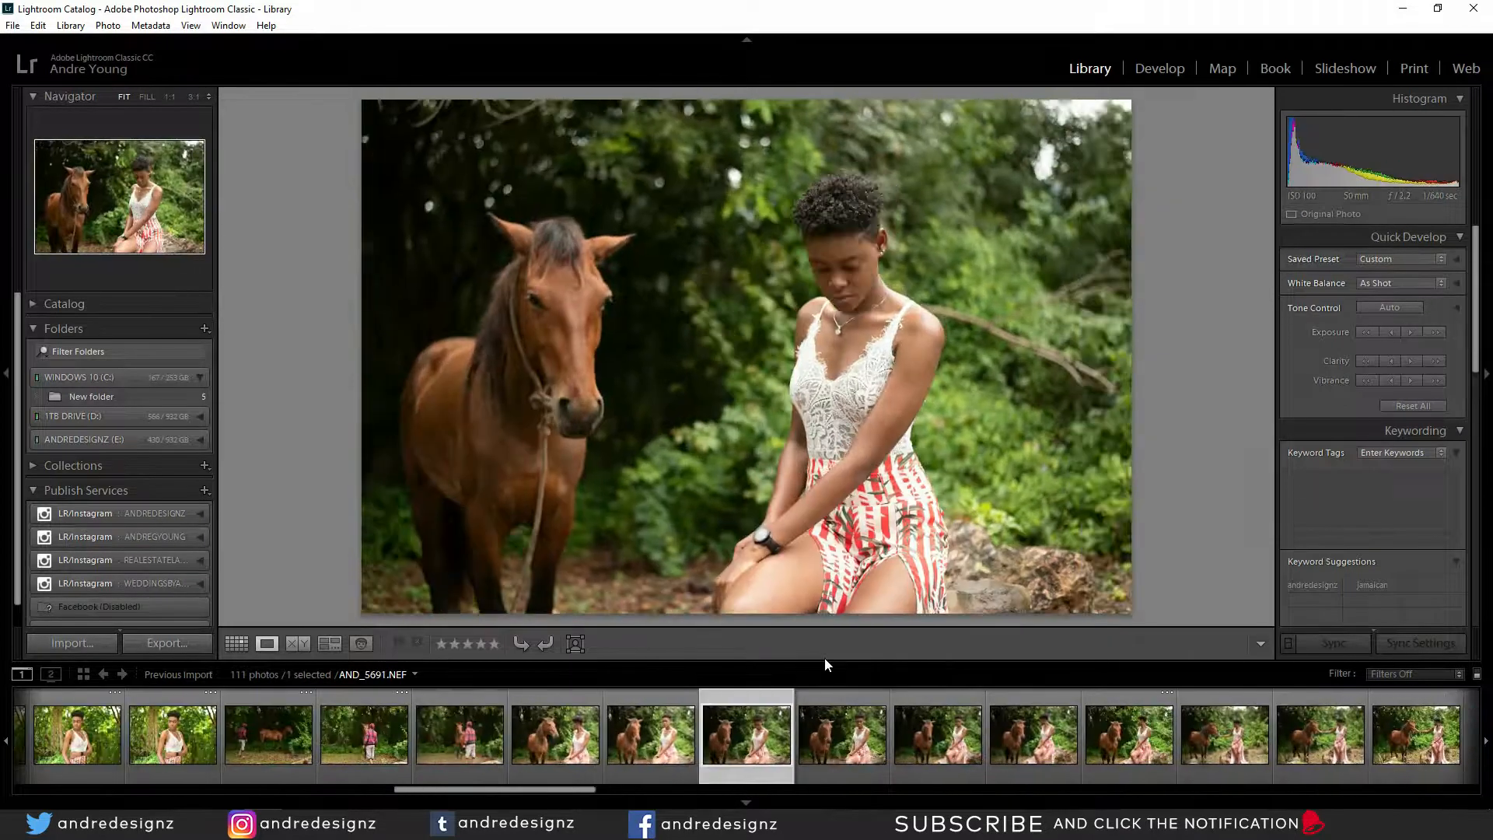
key("Left")
key("Left")
key("Left")
key("Left")
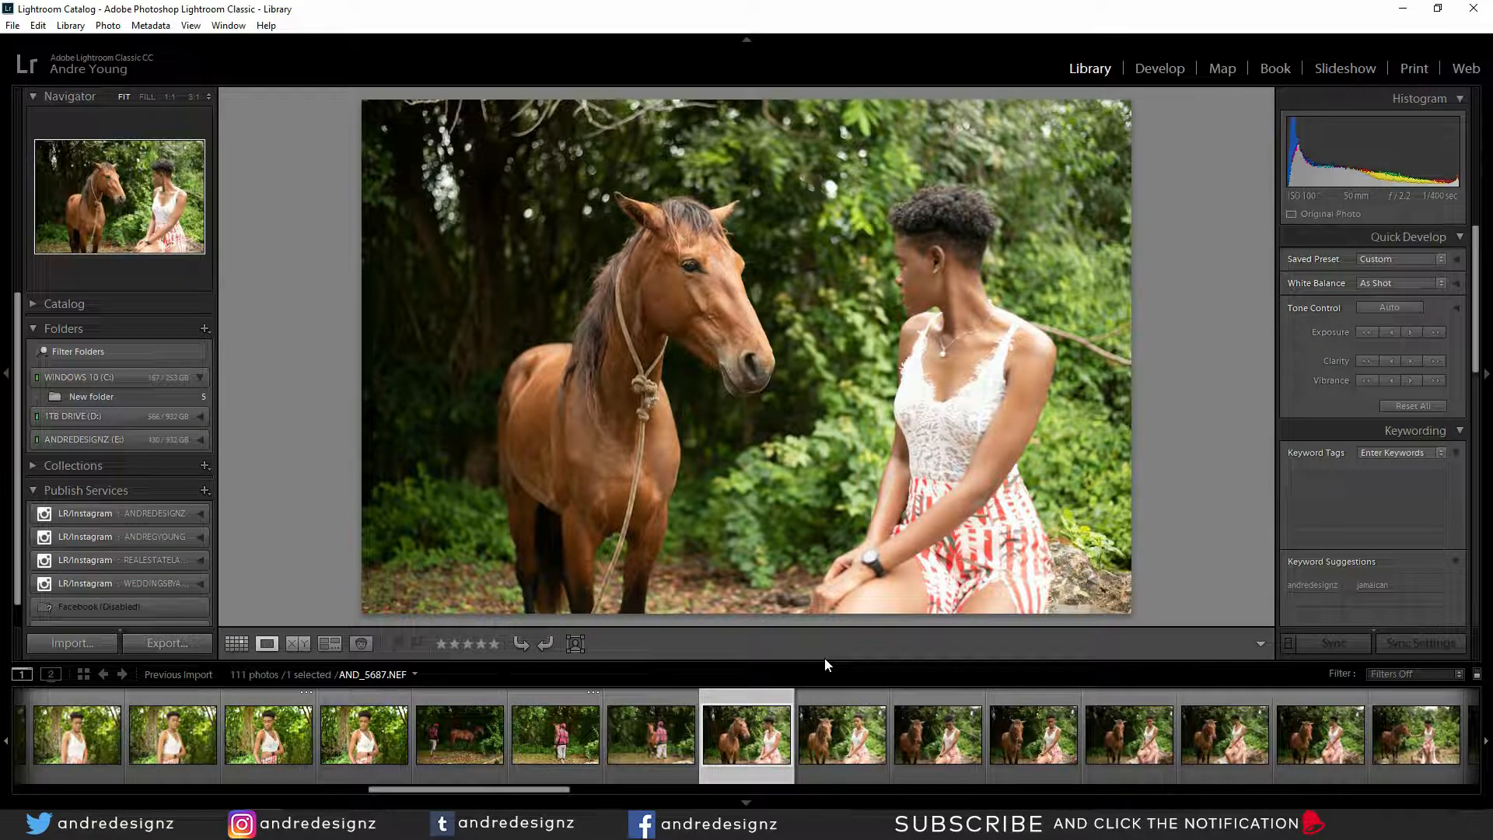
key("Left")
key("Left")
key("Left")
key("Left")
key("Left")
key("Left")
key("Left")
key("Left")
key("Left")
key("Left")
key("Left")
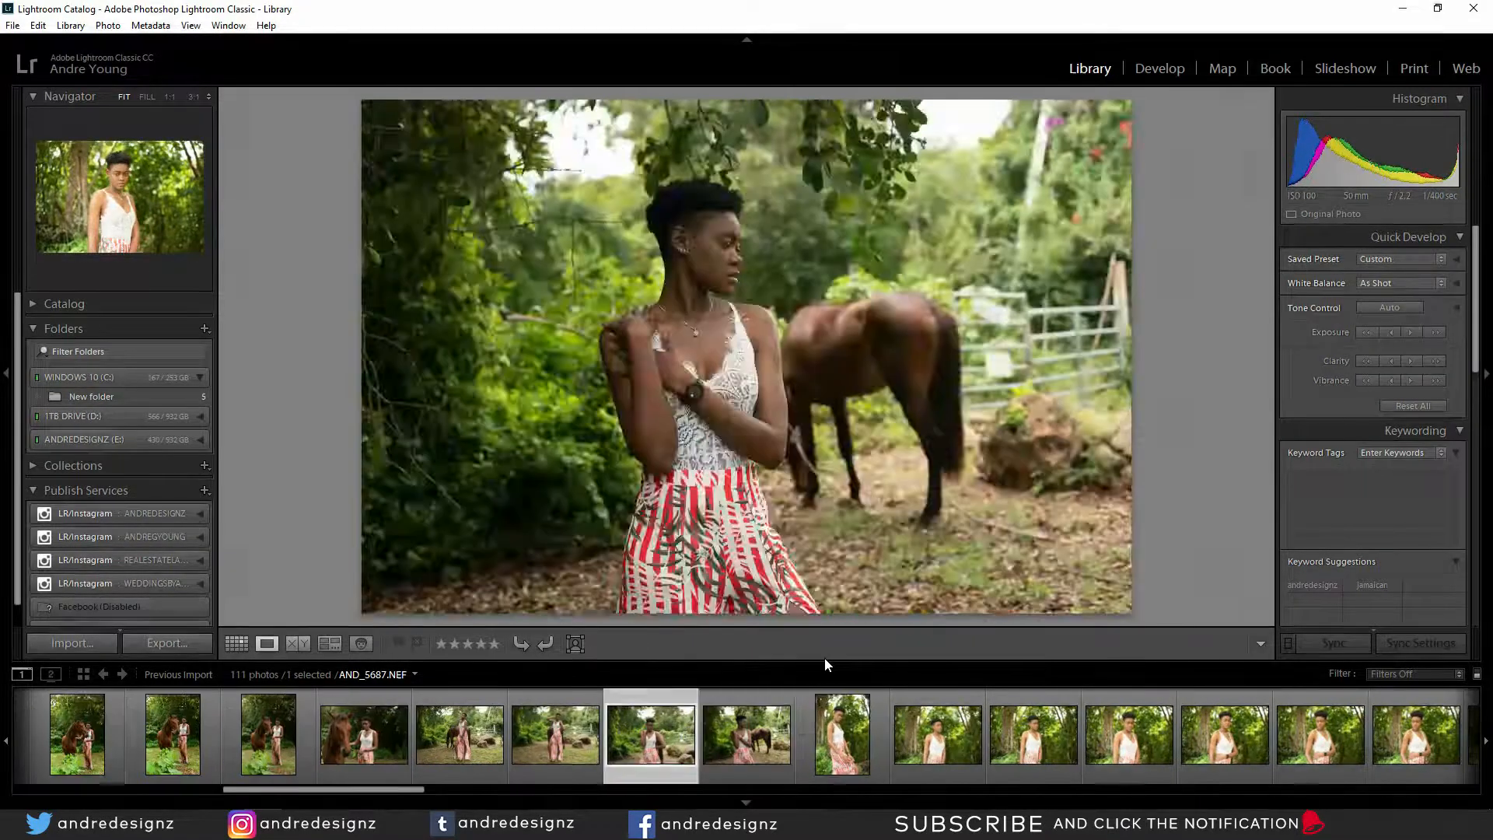
key("Left")
key("Left")
key("Left")
key("Left")
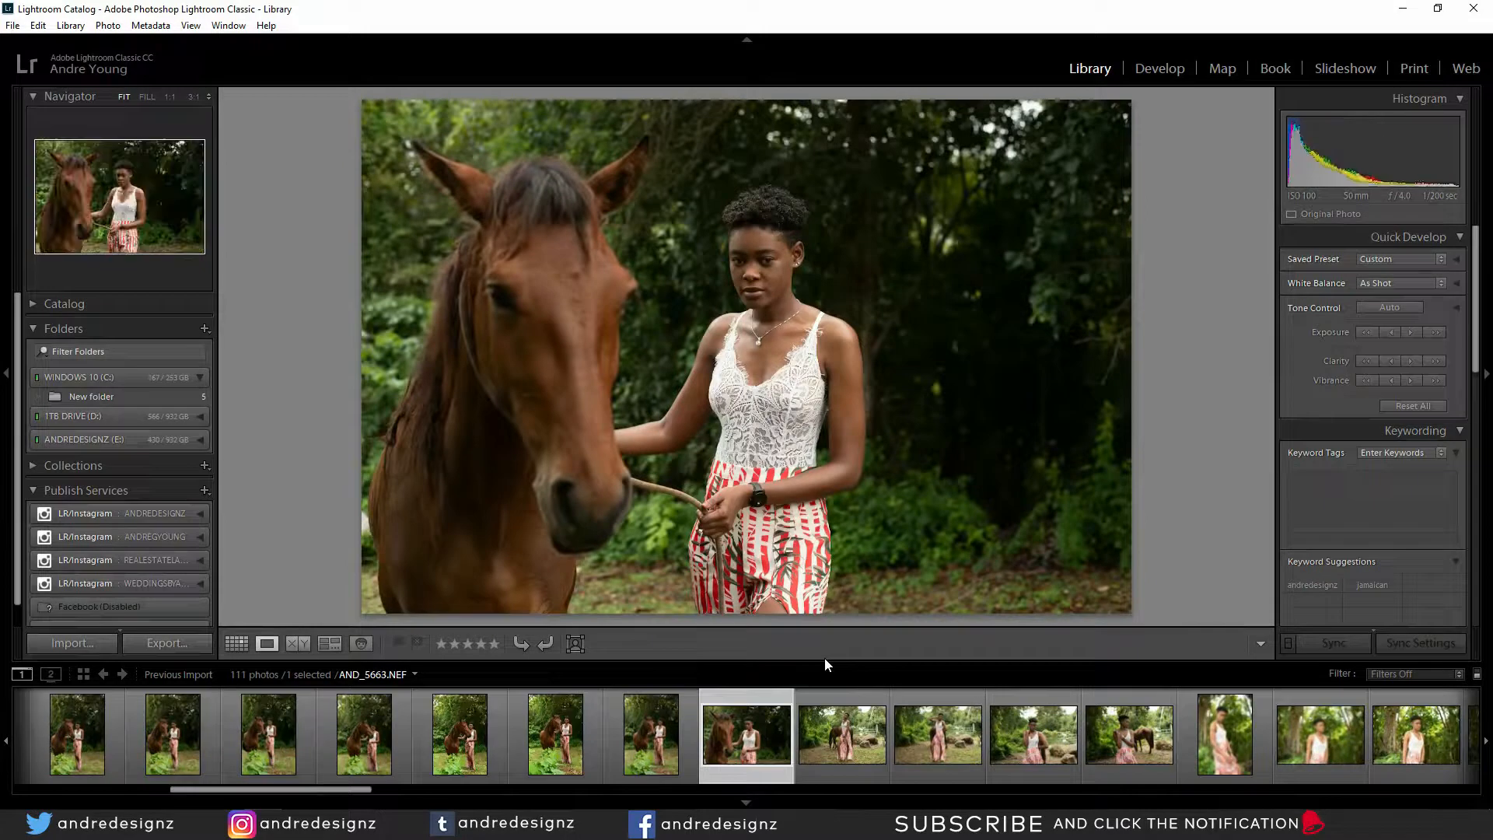
key("Left")
key("Left")
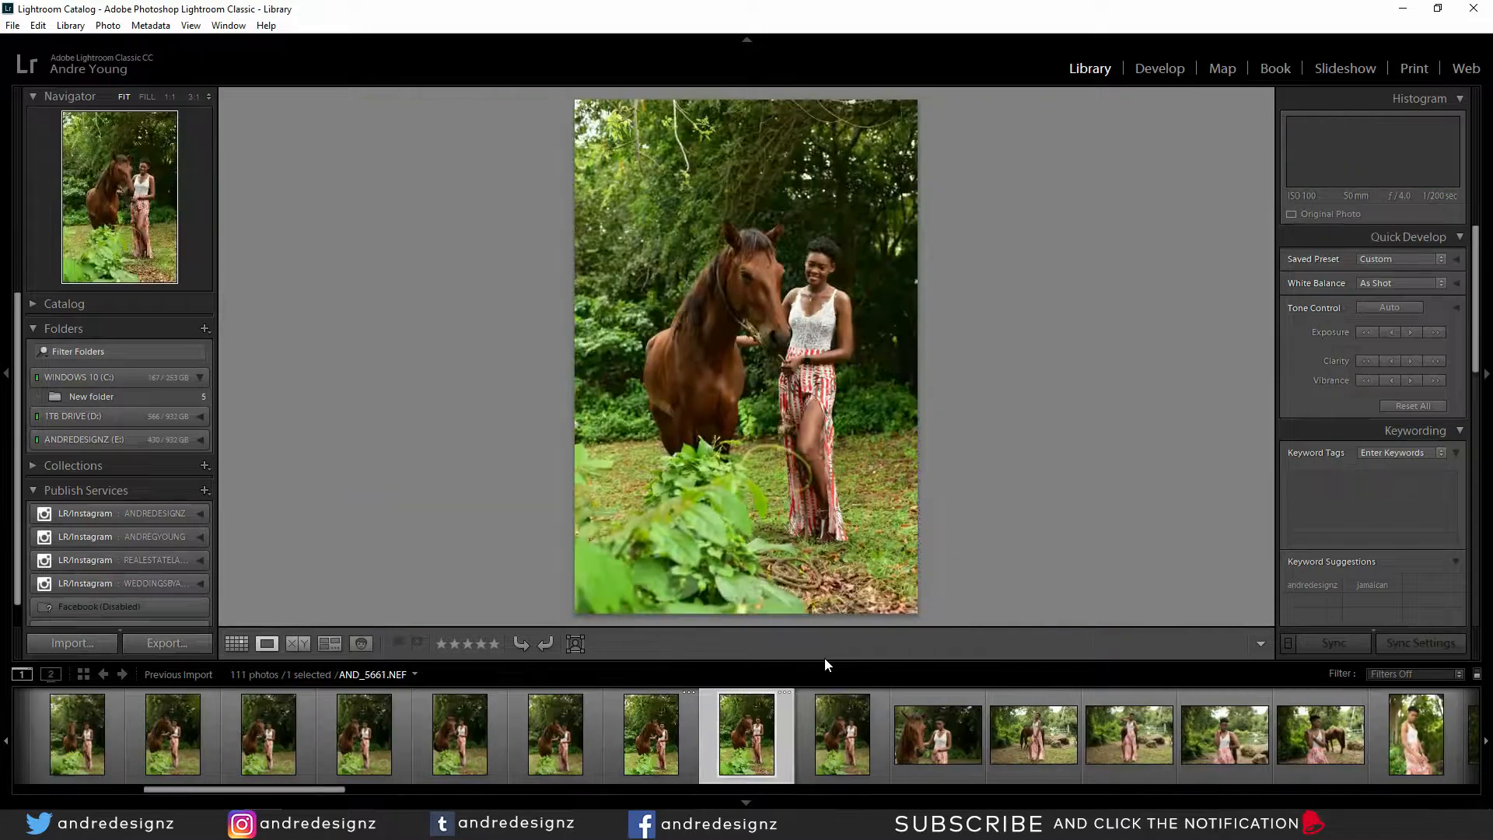
key("Left")
key("Left")
key("Left")
key("Left")
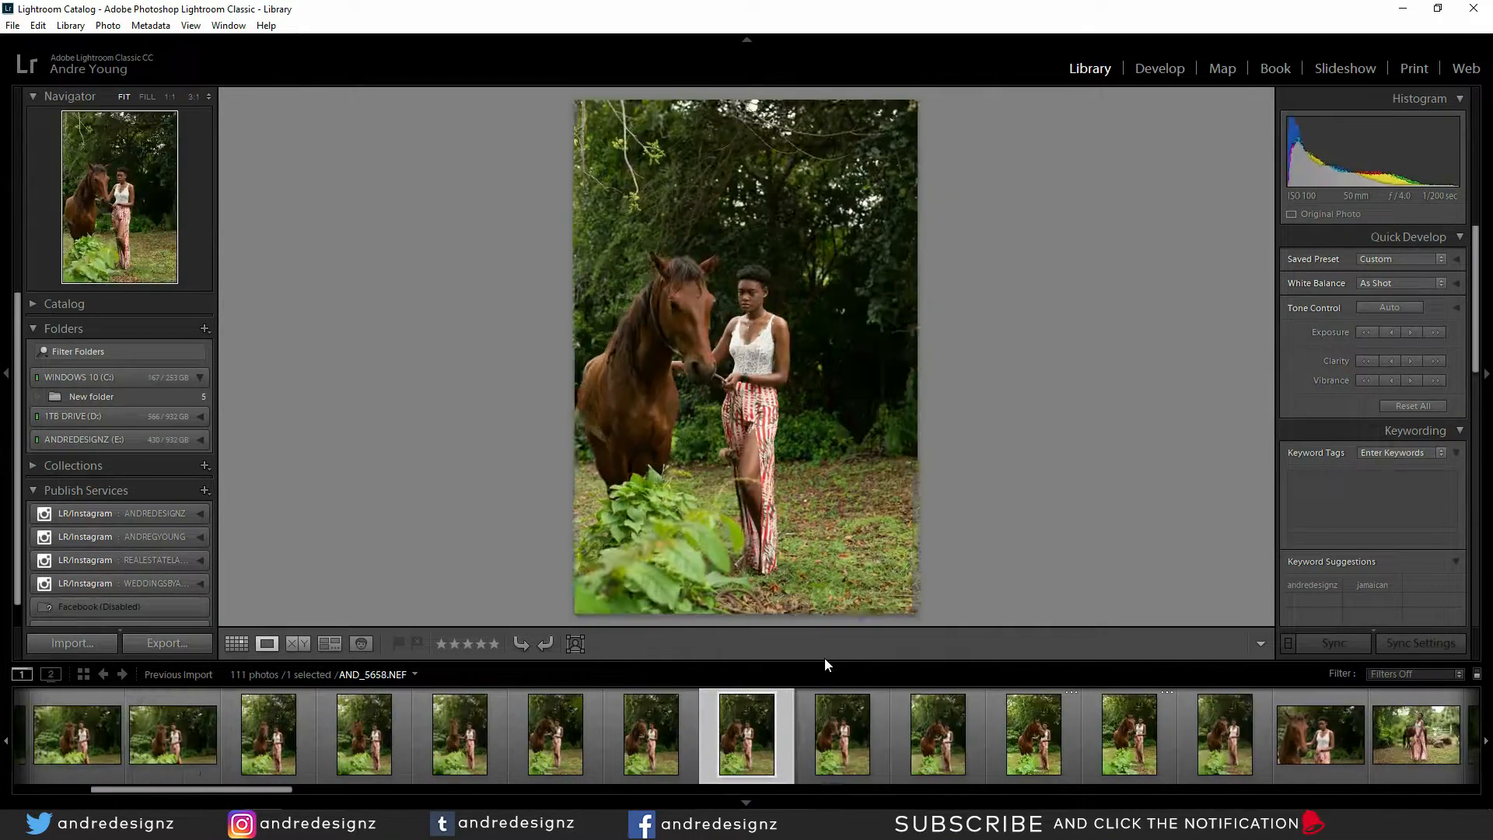
key("Left")
key("Left")
key("Left")
key("Left")
key("Left")
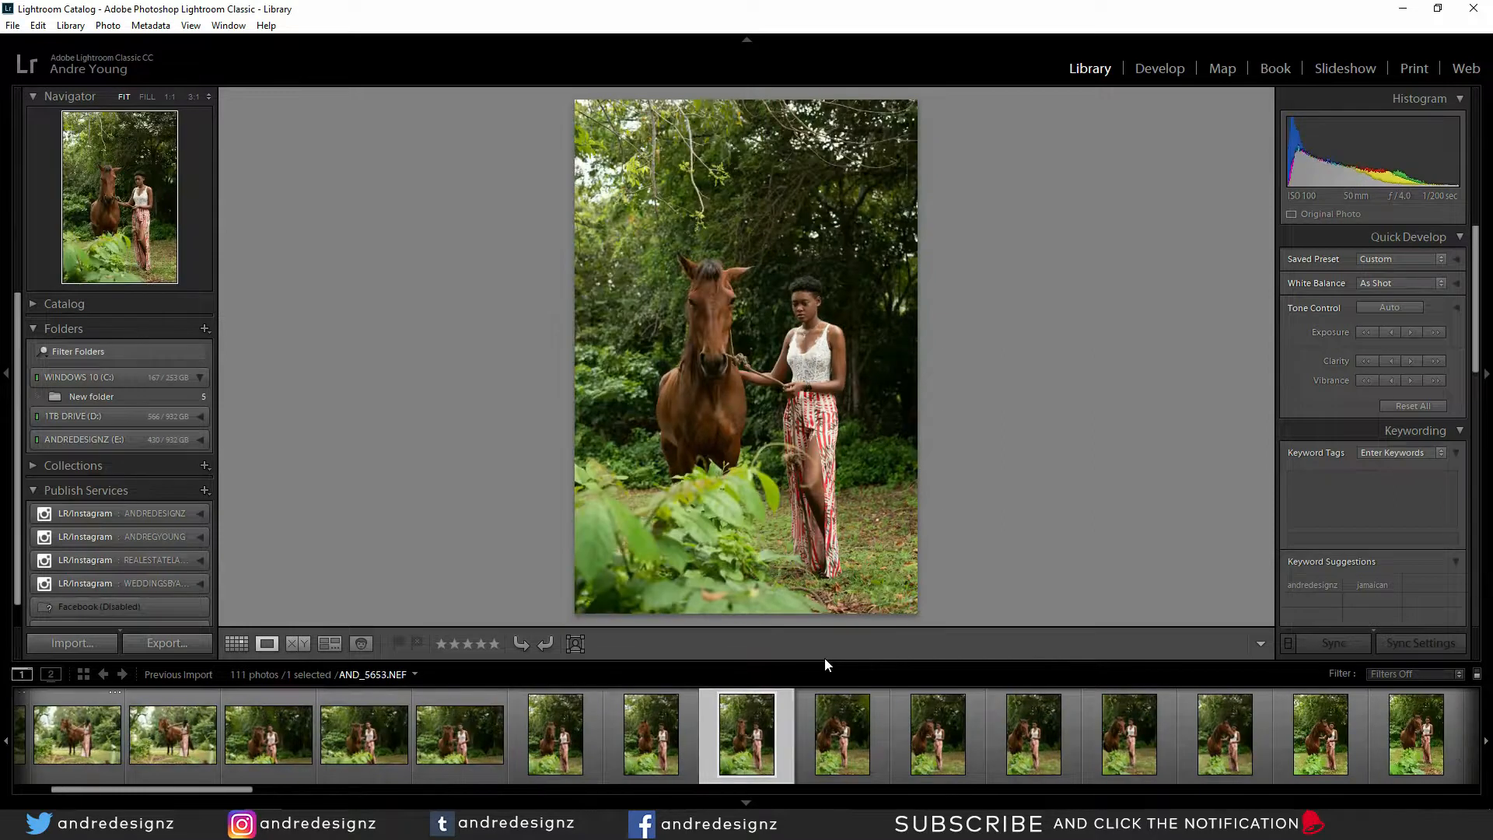
key("Left")
key("Left")
key("Left")
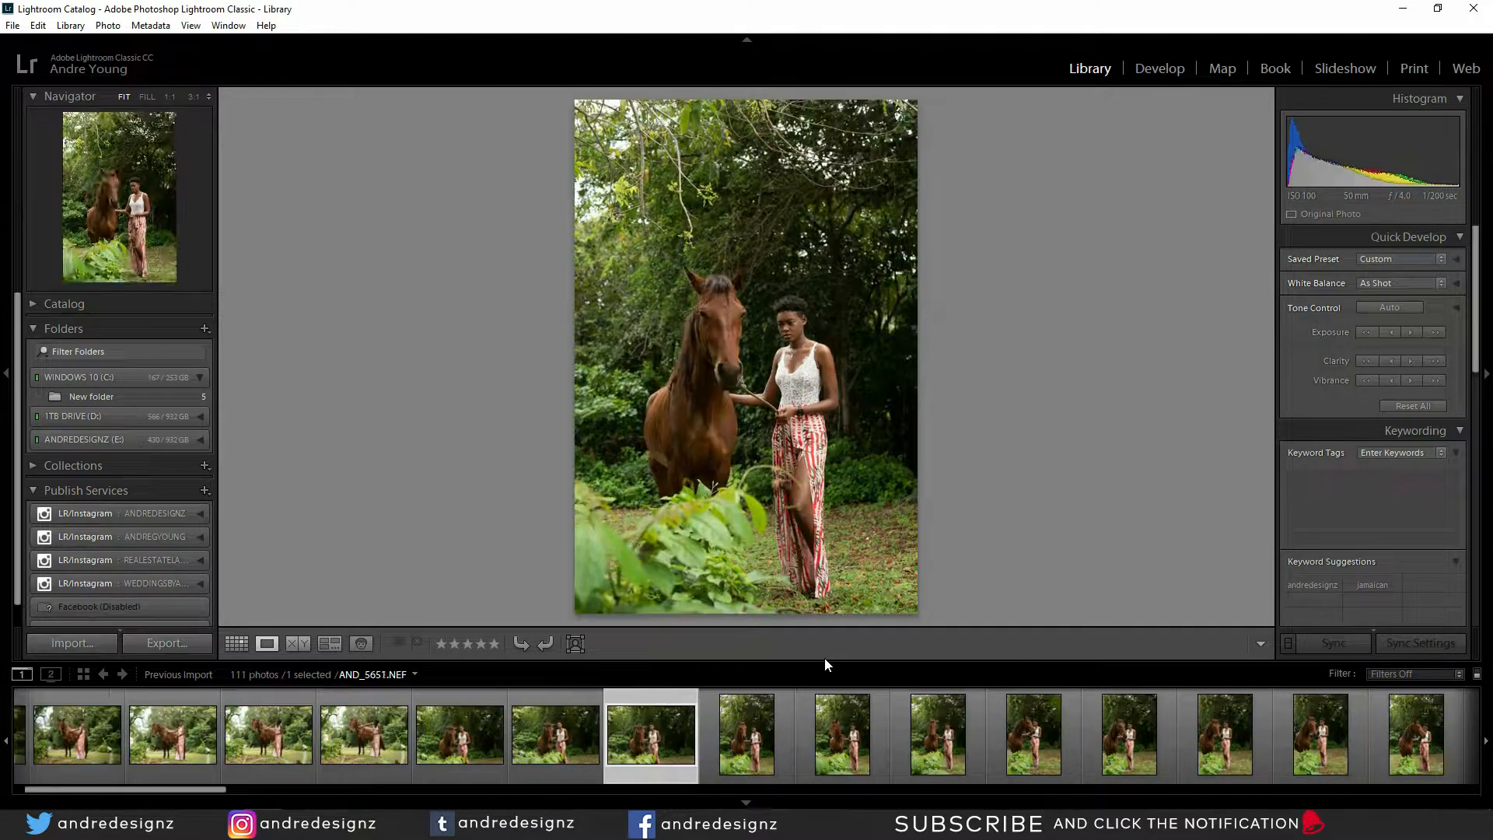
key("Left")
Select photo AND_5664.NEF, the full-length shot of the model standing before the grazing horse
key("Right")
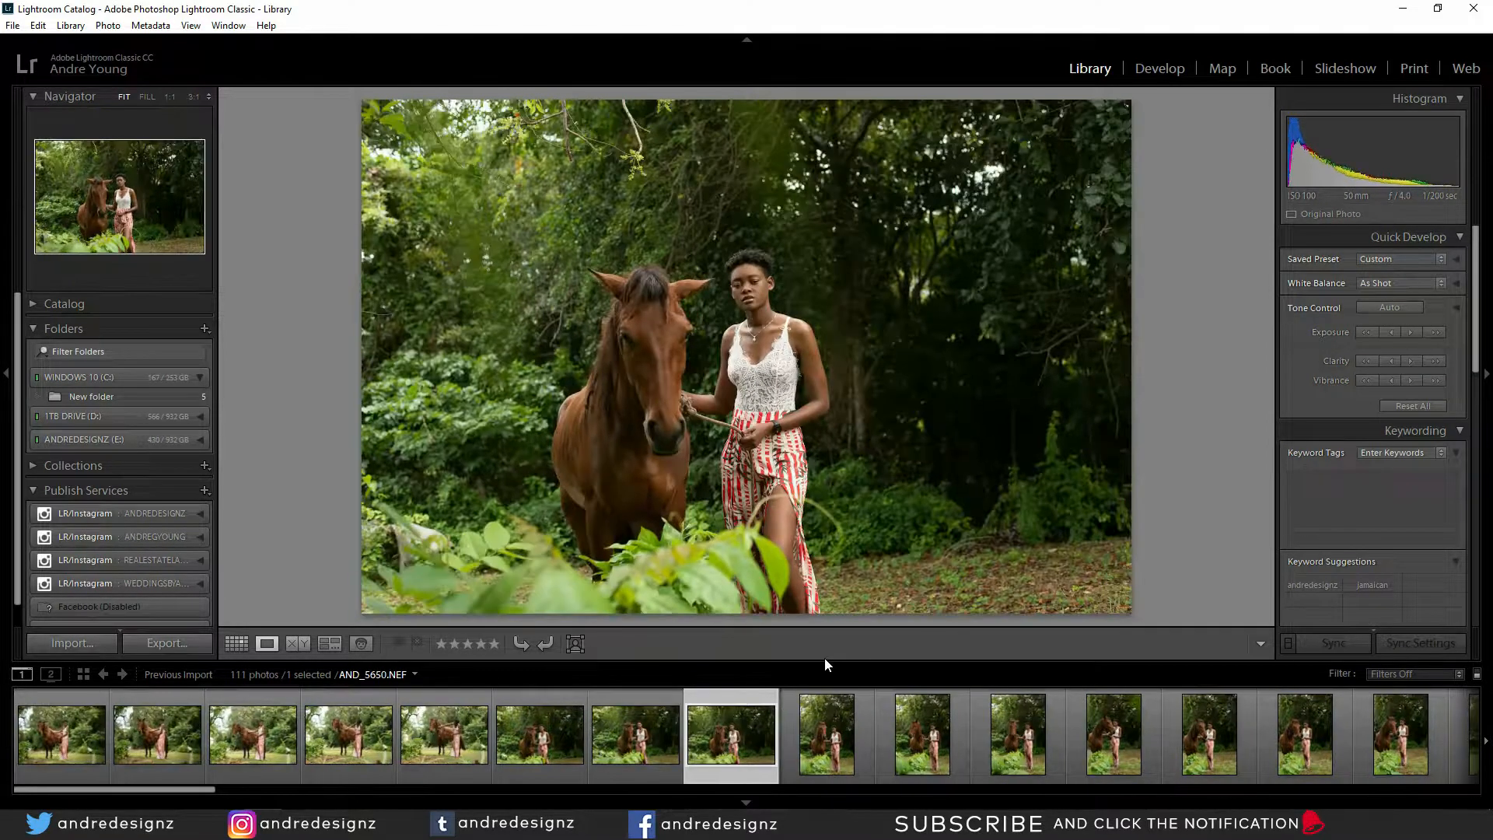
key("Right")
key("Right")
key("Right")
key("Right")
key("Right")
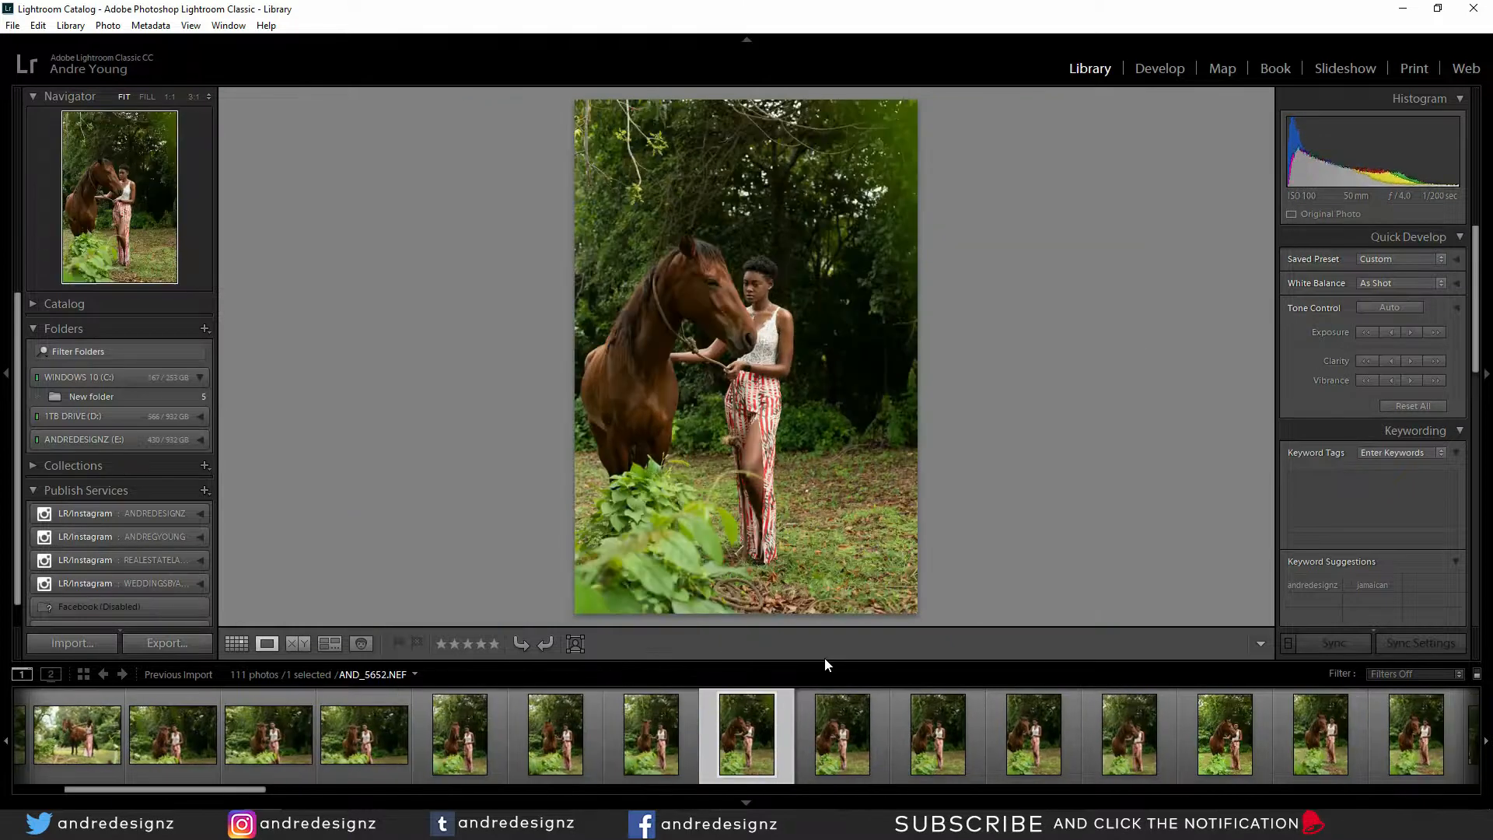
key("Right")
key("Right")
key("Right")
key("Right")
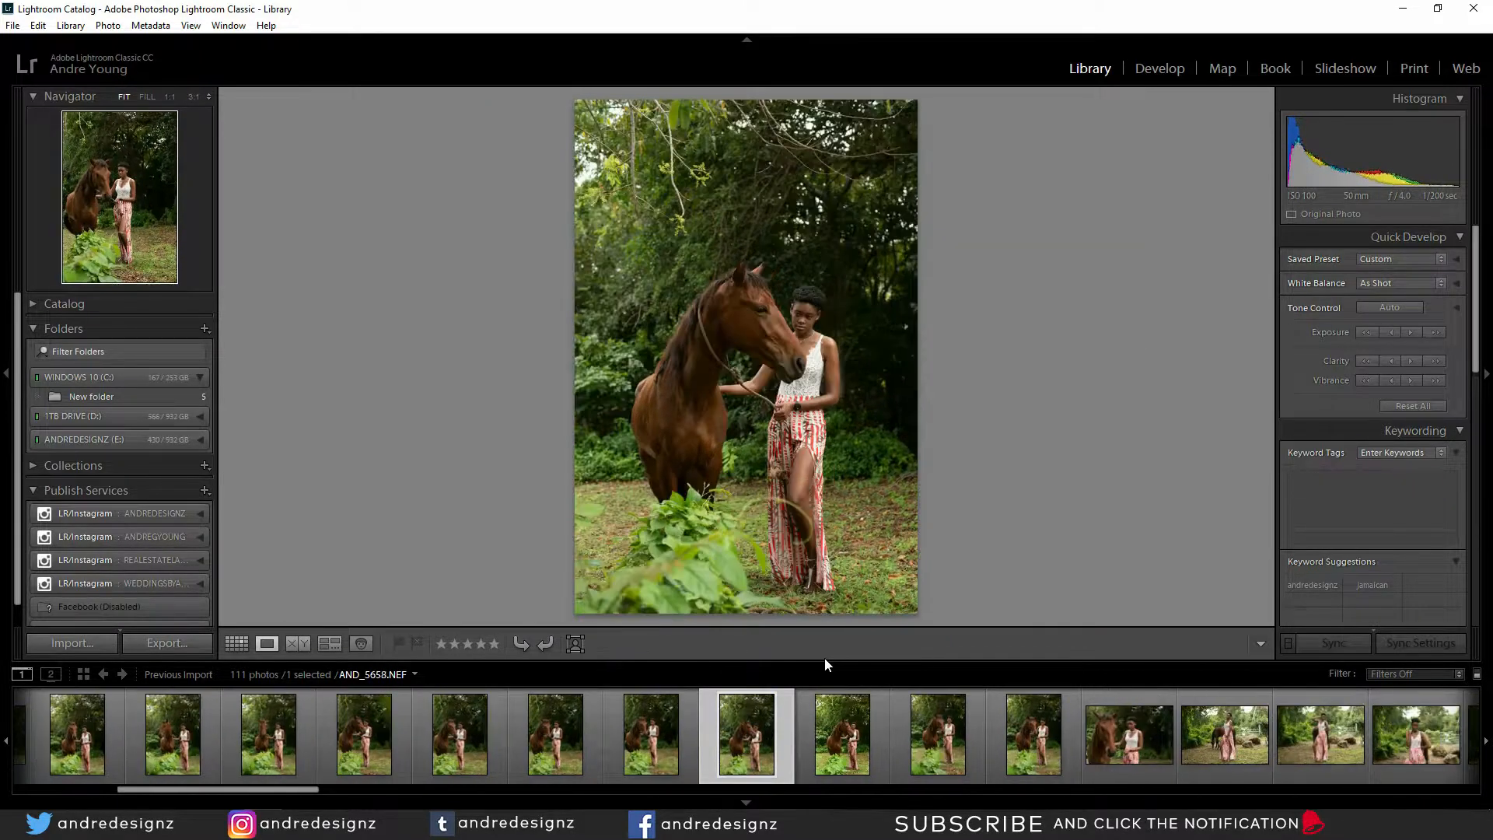
key("Right")
key("Right")
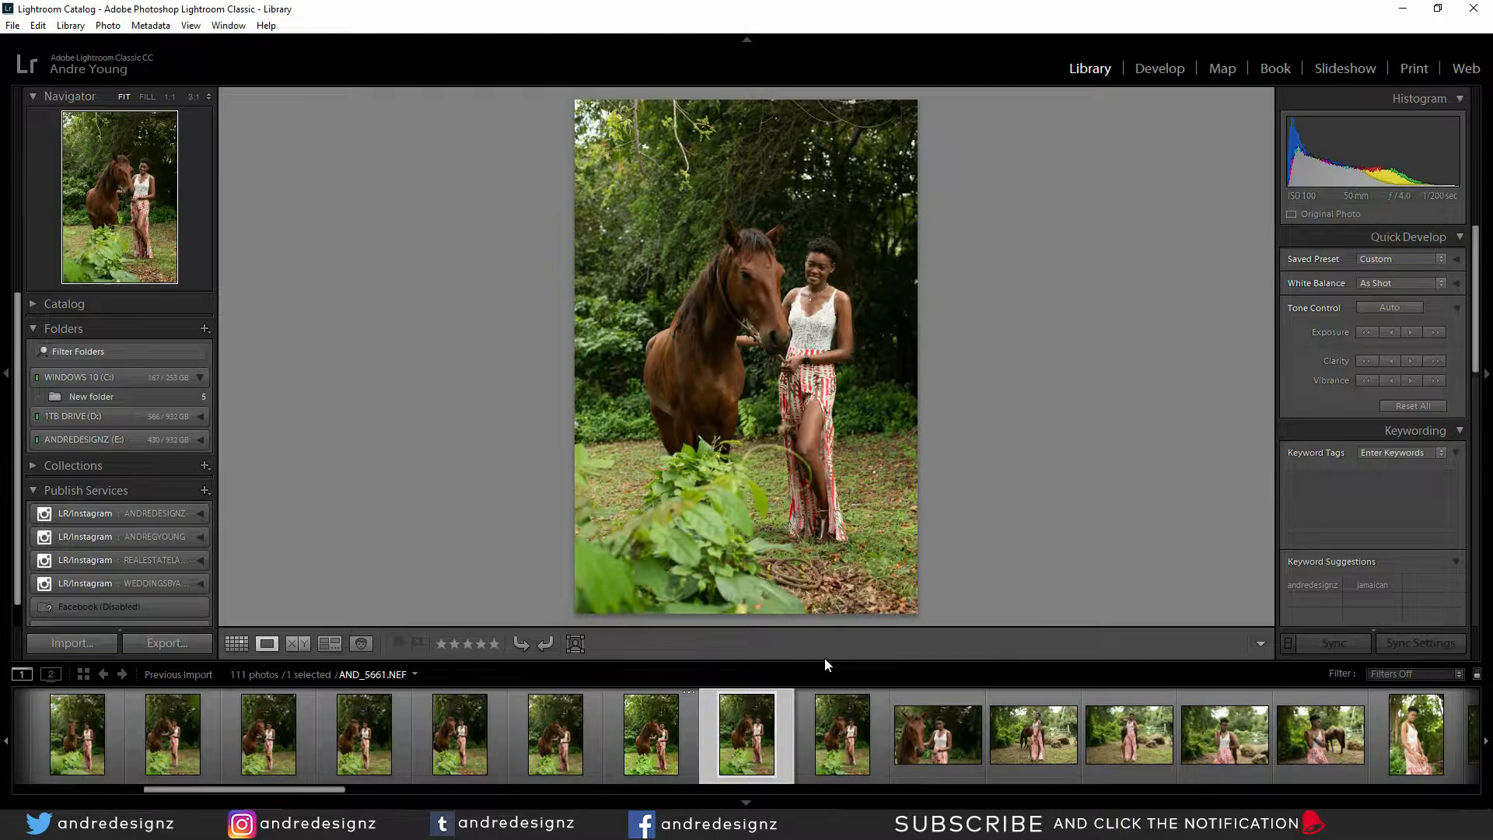
key("Right")
key("Right")
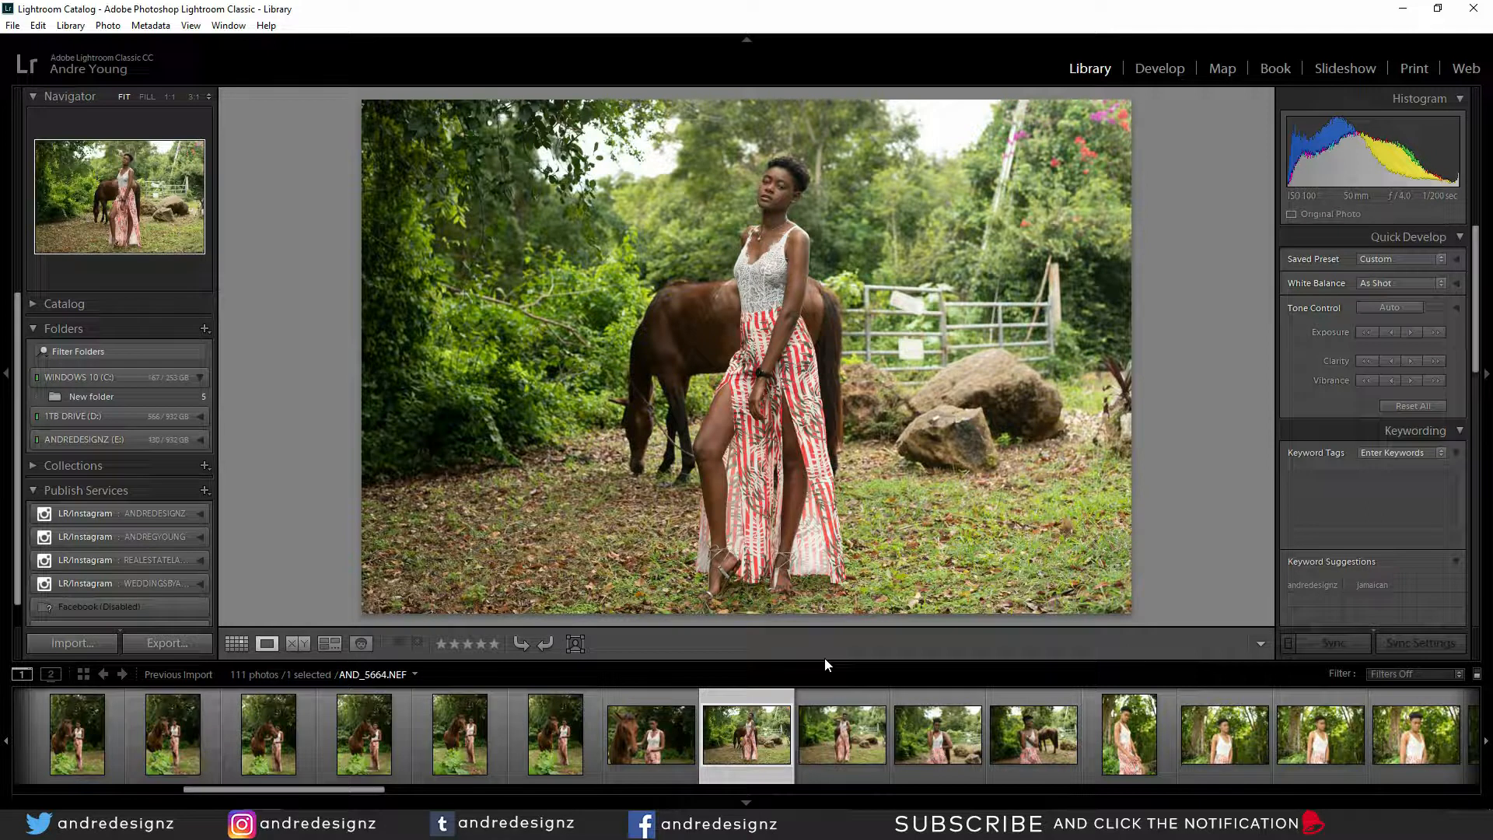
Open the selected photo AND_5664.NEF in Photoshop for editing
right_click(811, 542)
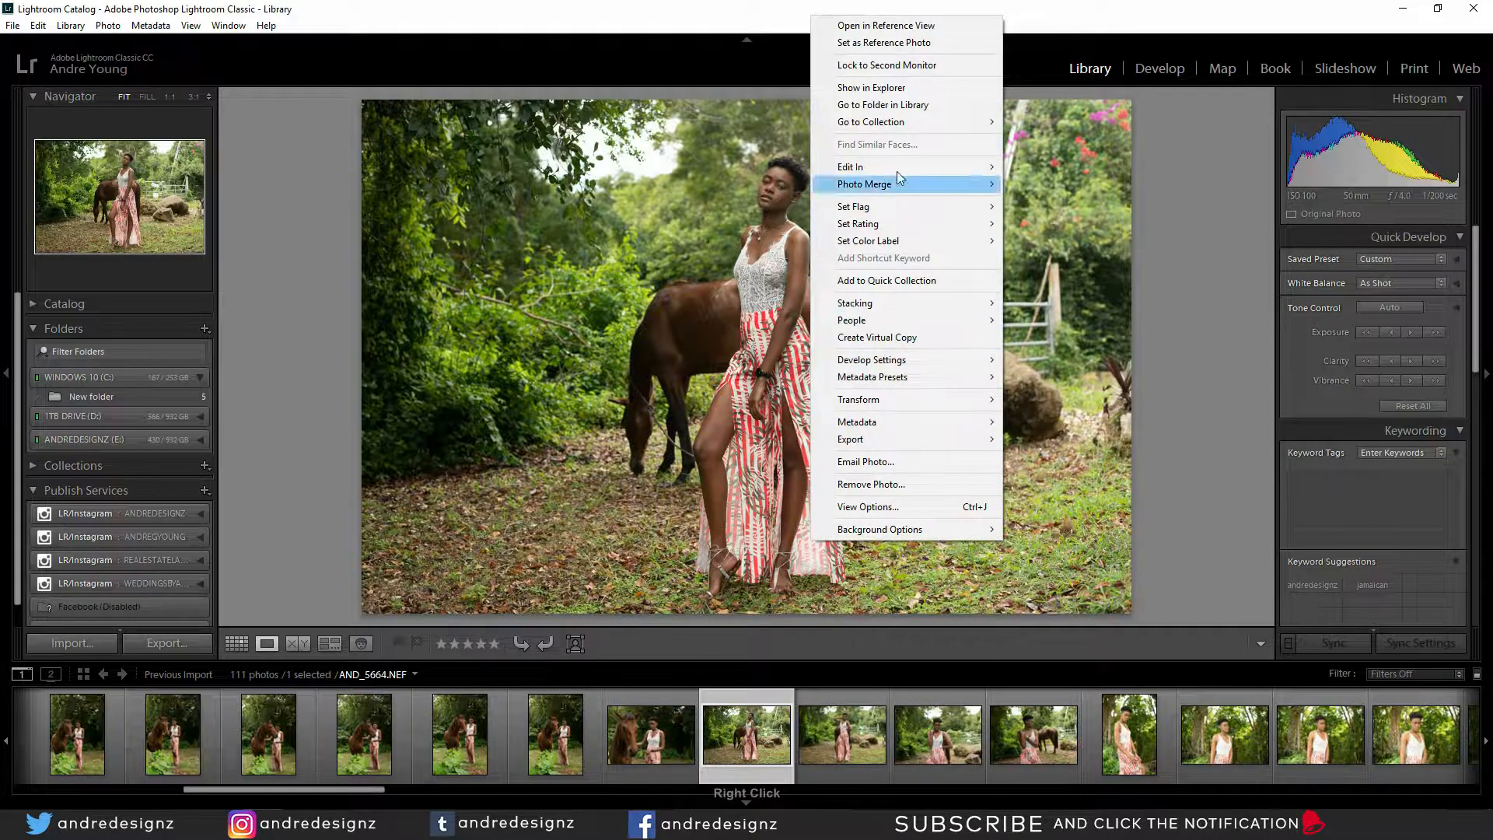
mouse_move(916, 169)
left_click(1120, 167)
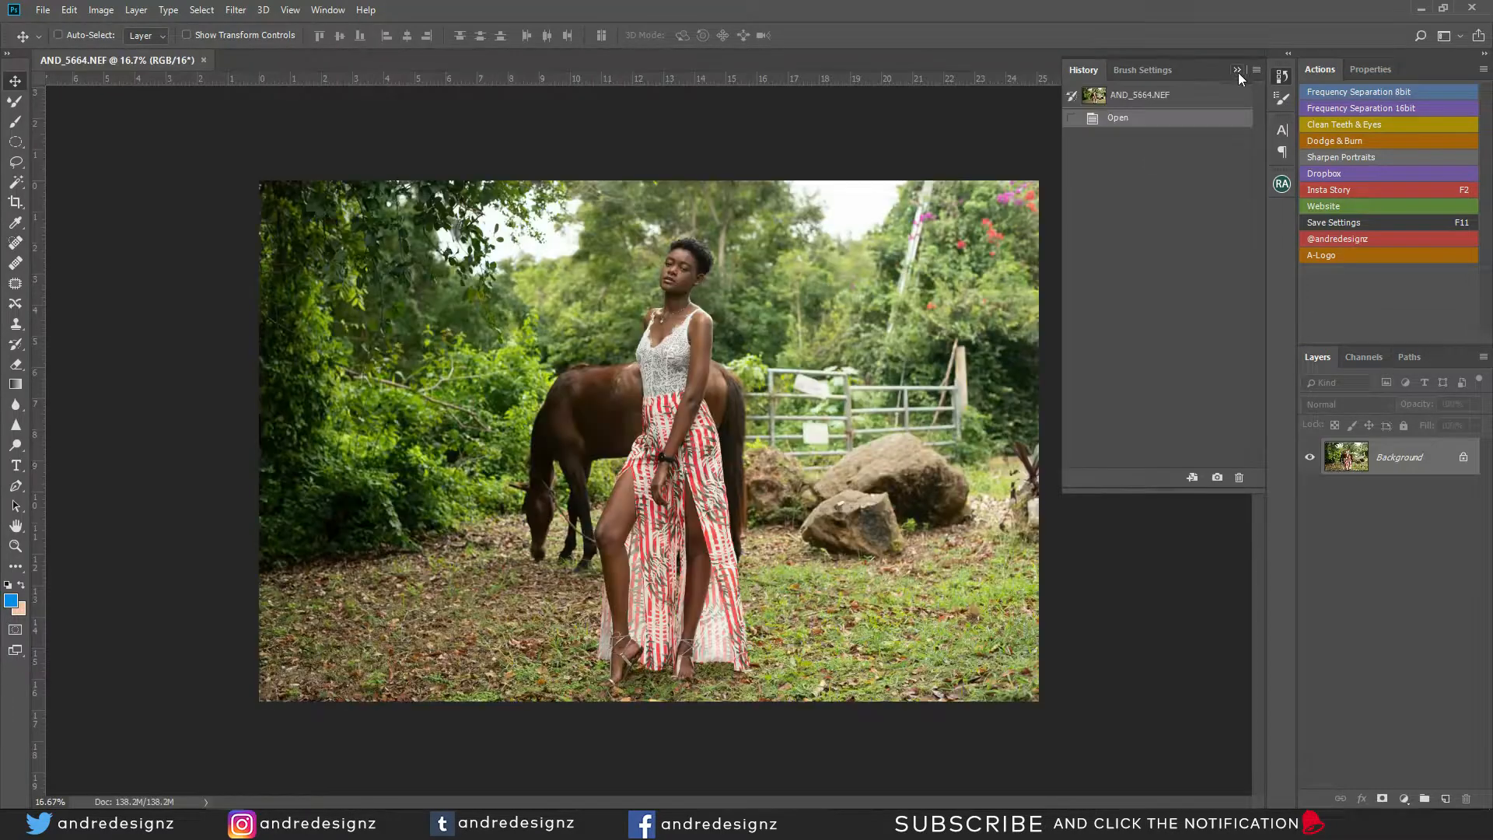
Collapse the History panel and duplicate the Background layer
left_click(1236, 70)
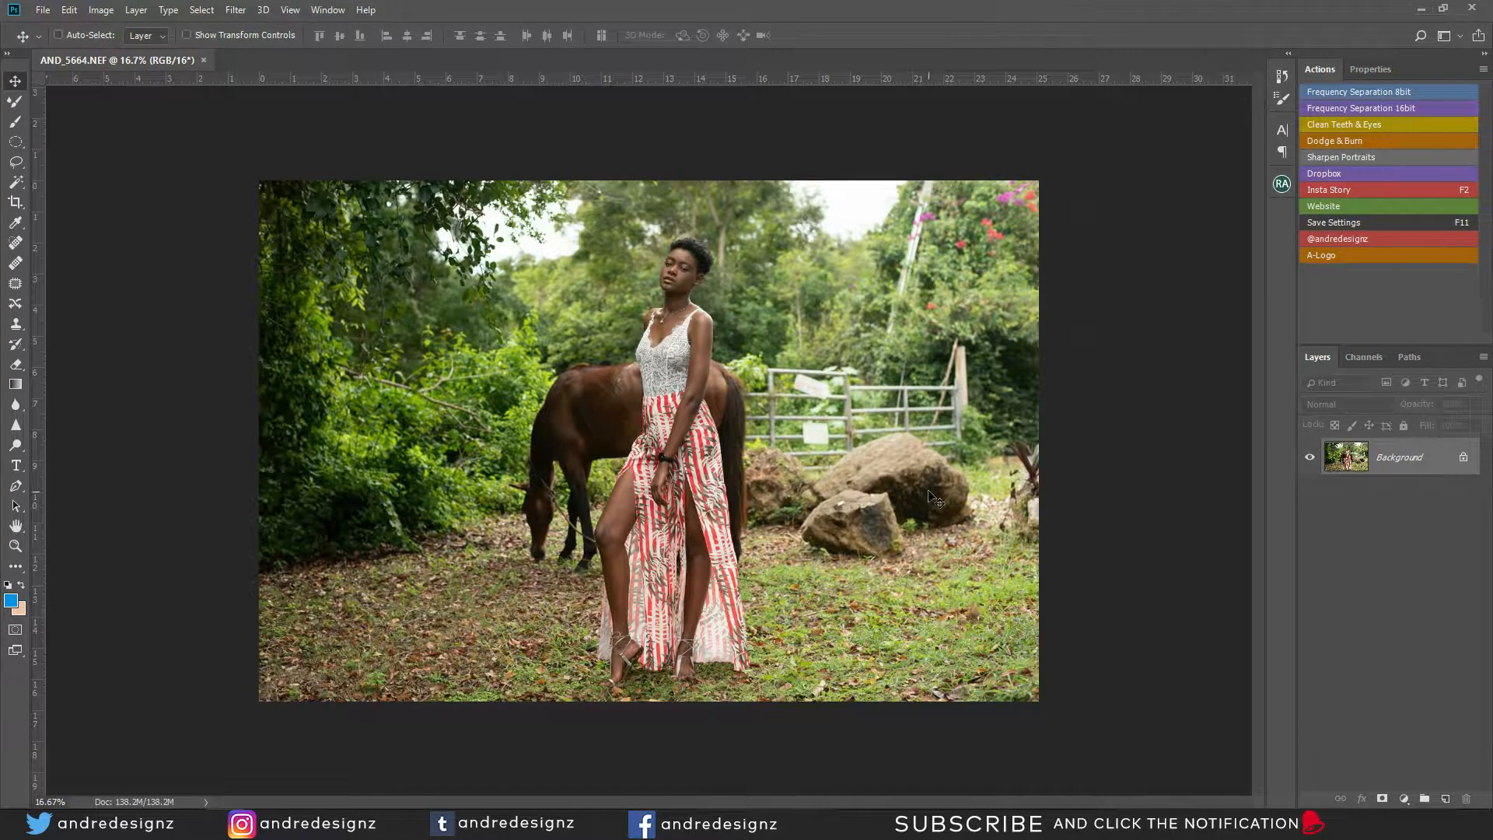
left_click_drag(1404, 458, 1445, 799)
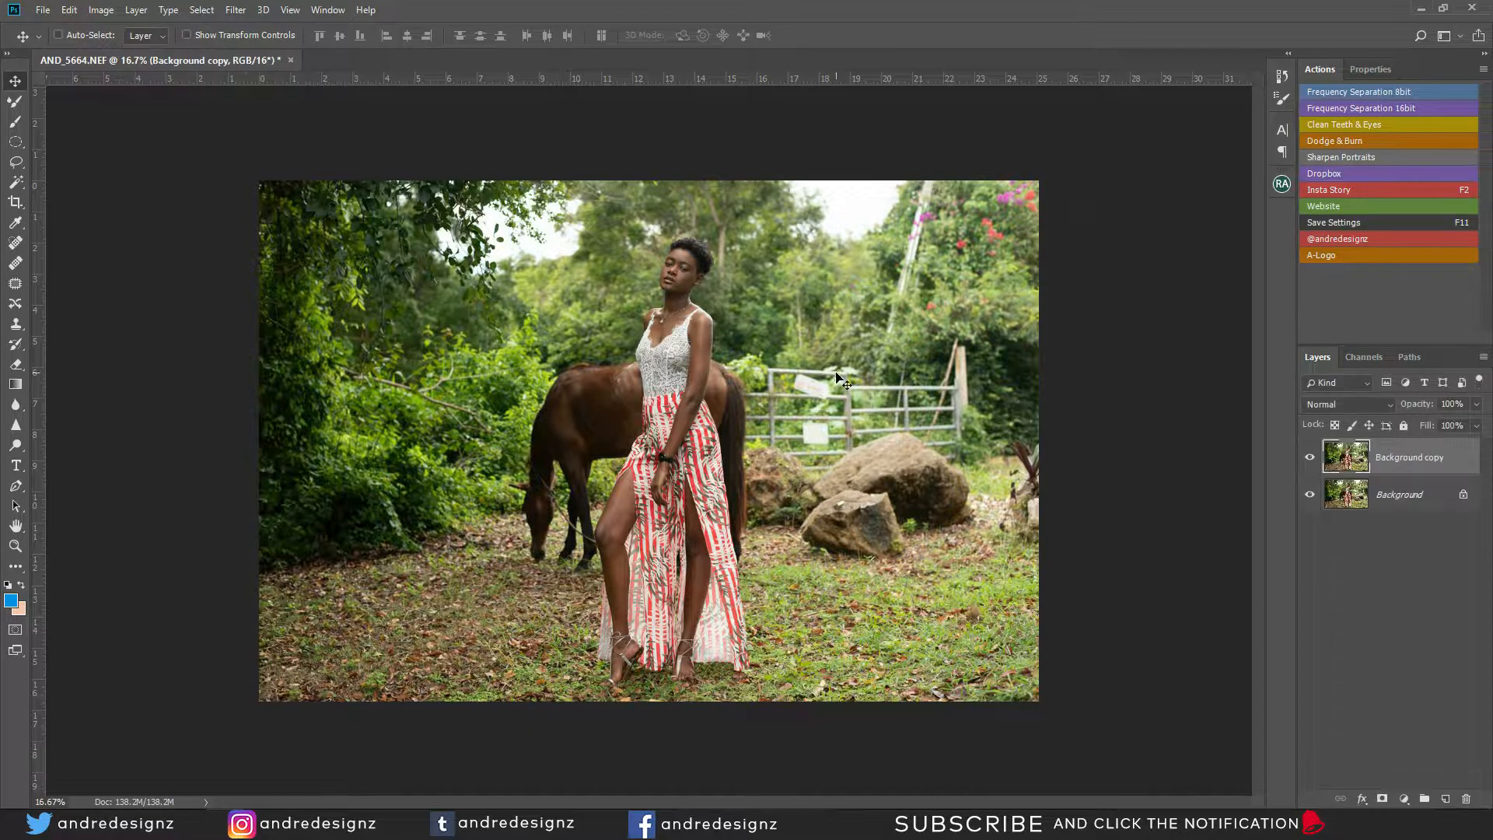
Free-transform the Background copy layer, scaling it from its centre to about 102% and rotating it about 0.42 degrees
key("ctrl+t")
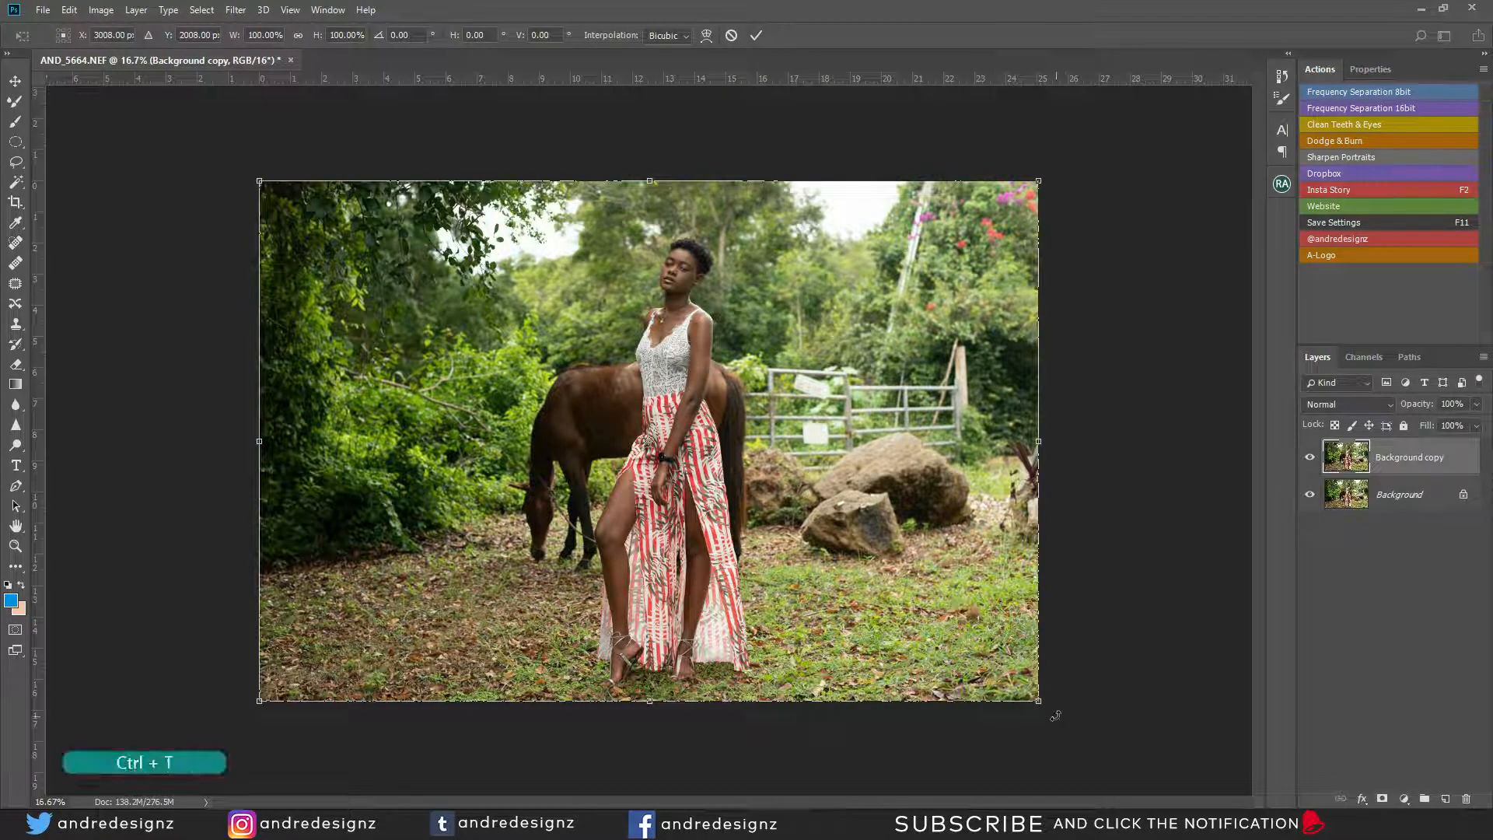
key("ctrl+alt")
left_click_drag(1039, 702, 1046, 706)
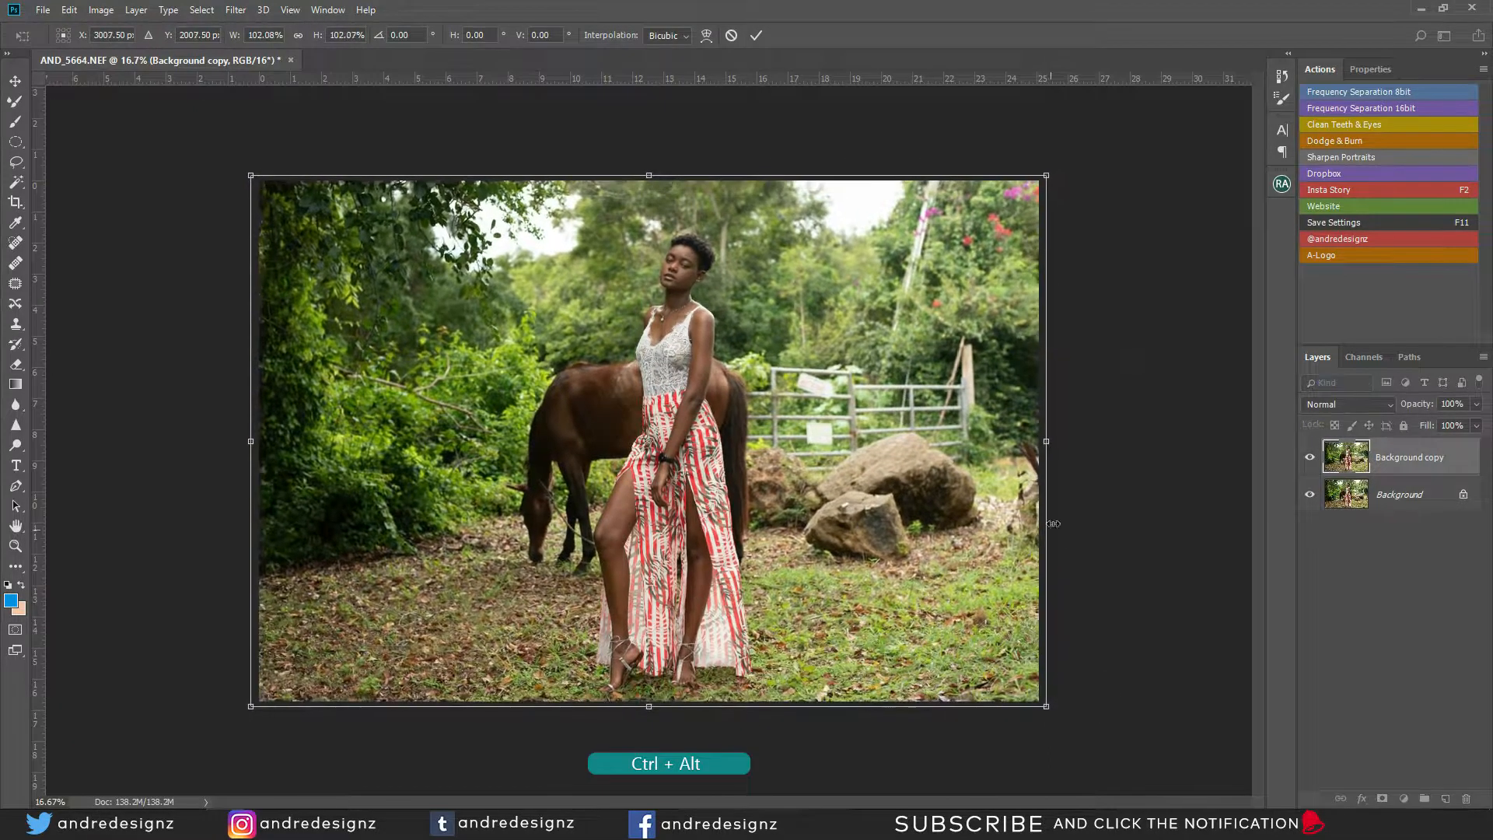
left_click_drag(1080, 438, 1080, 443)
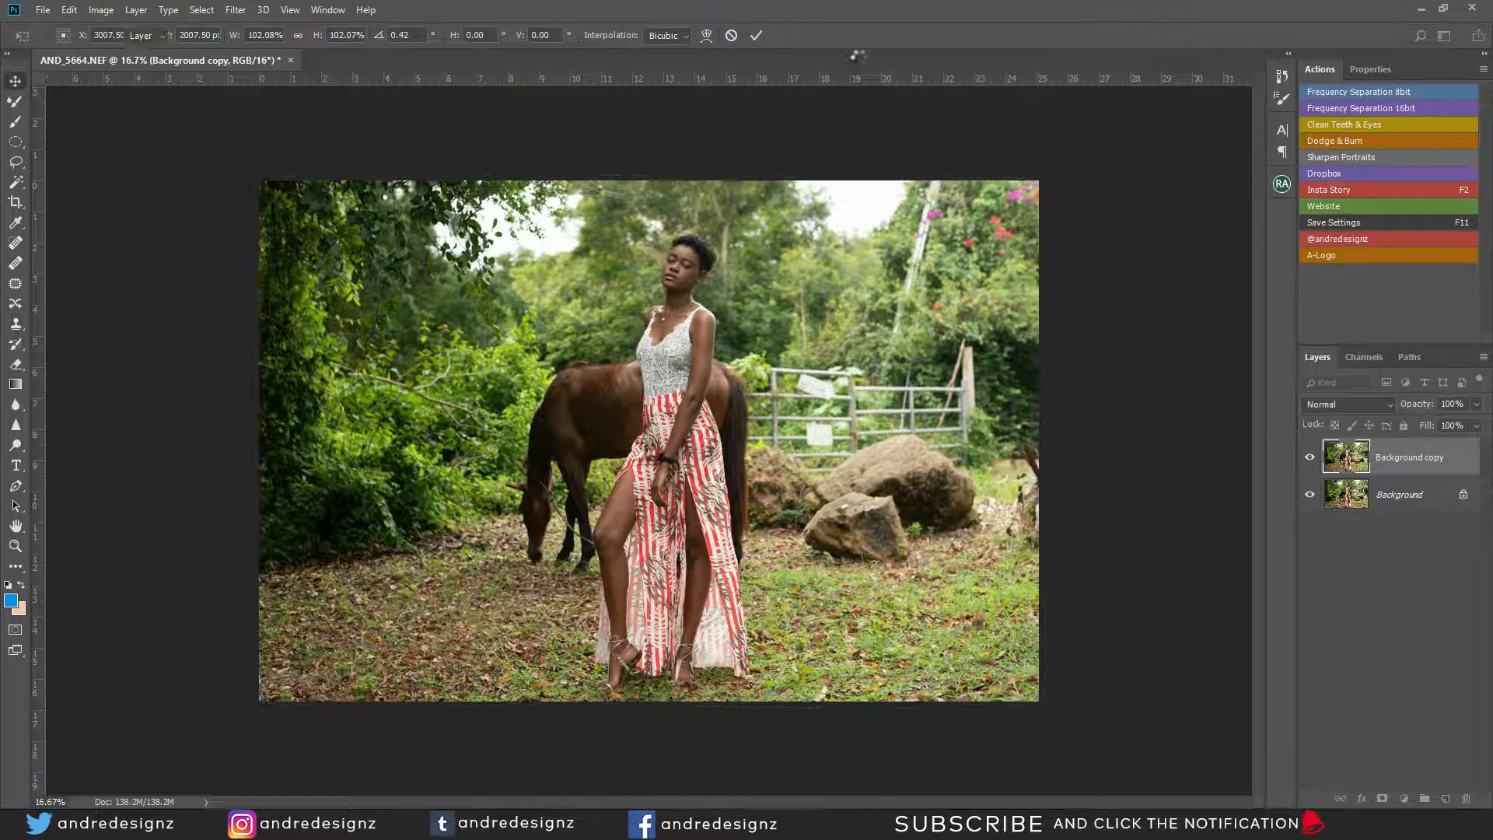
key("Return")
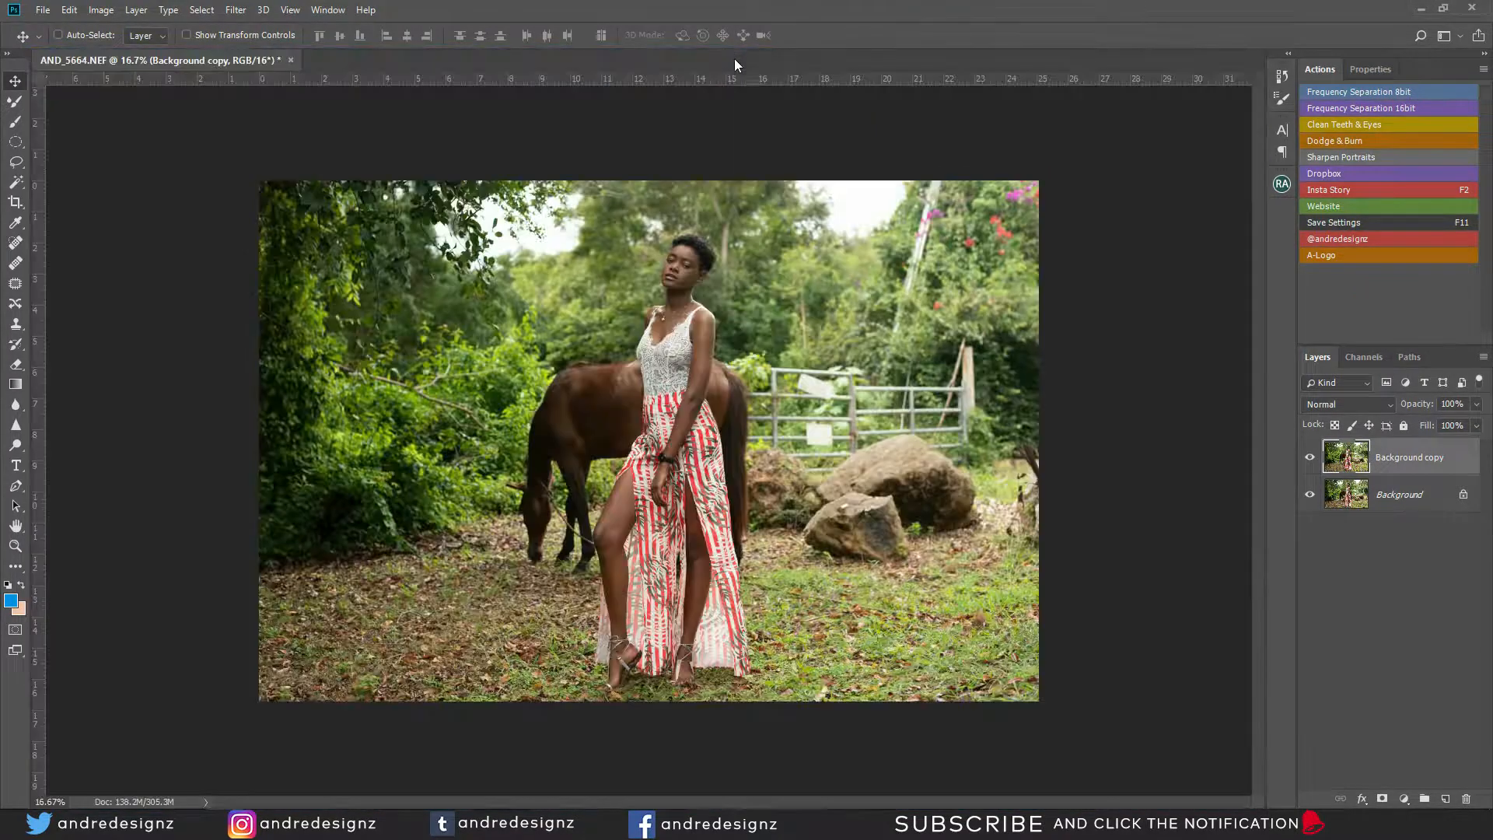
Open the Camera Raw filter for the Background copy layer, try the automatic tone correction and reset it to the defaults
mouse_move(745, 78)
left_mouse_down()
mouse_move(801, 250)
mouse_move(803, 387)
mouse_move(748, 101)
left_mouse_up()
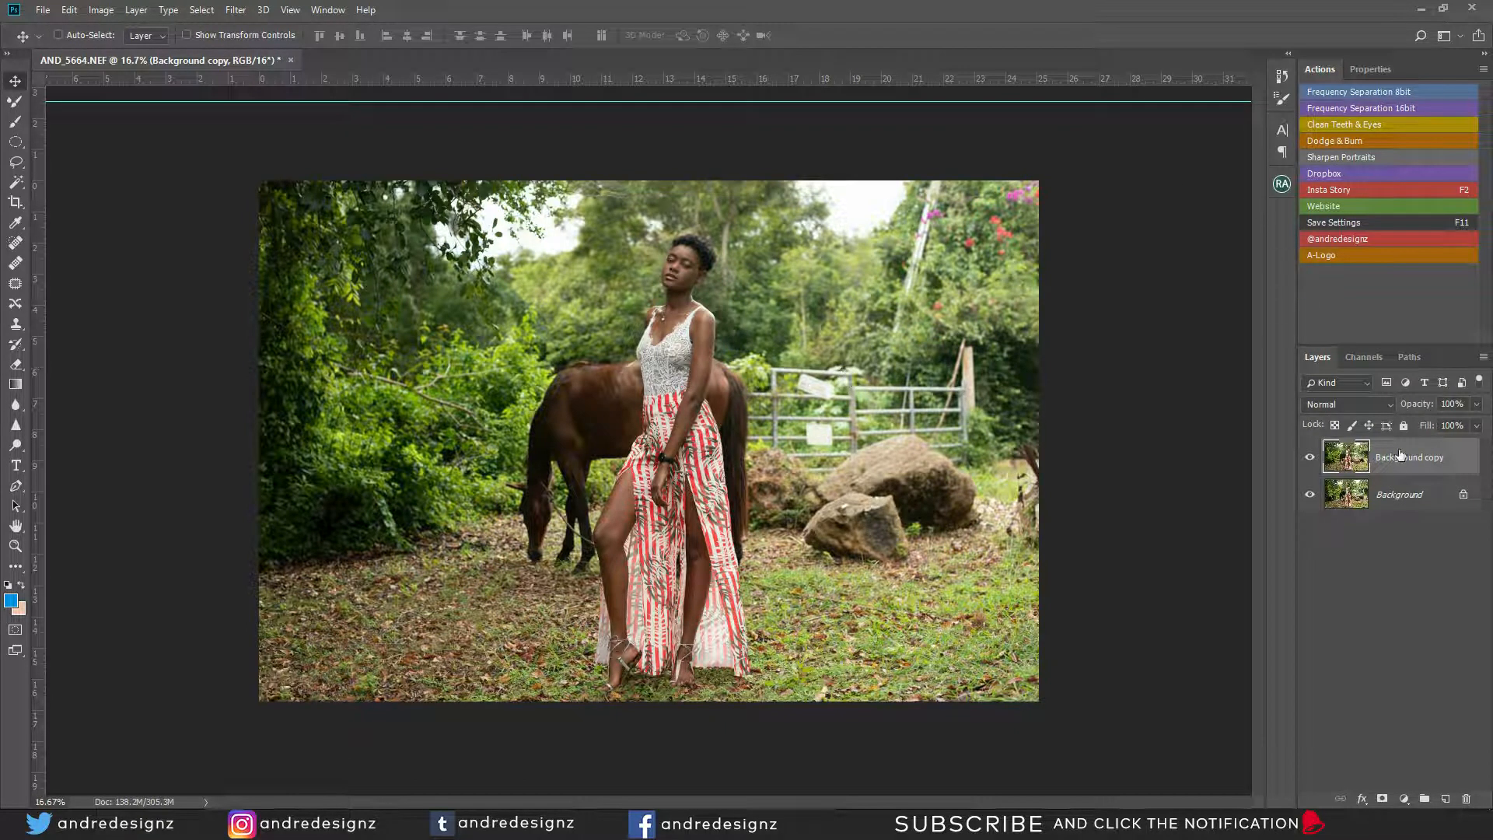
key("ctrl+shift+a")
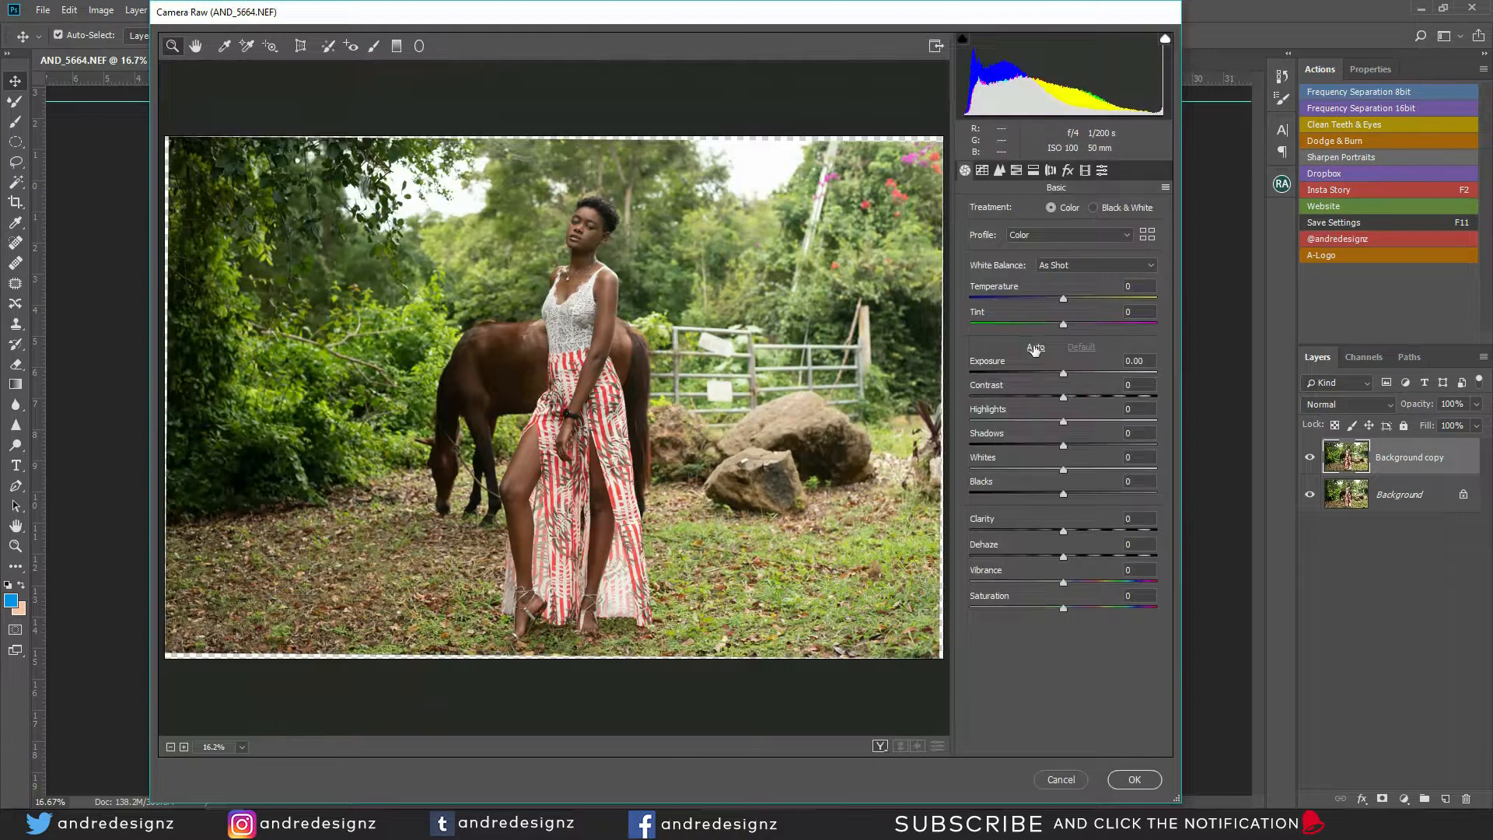
left_click(1035, 348)
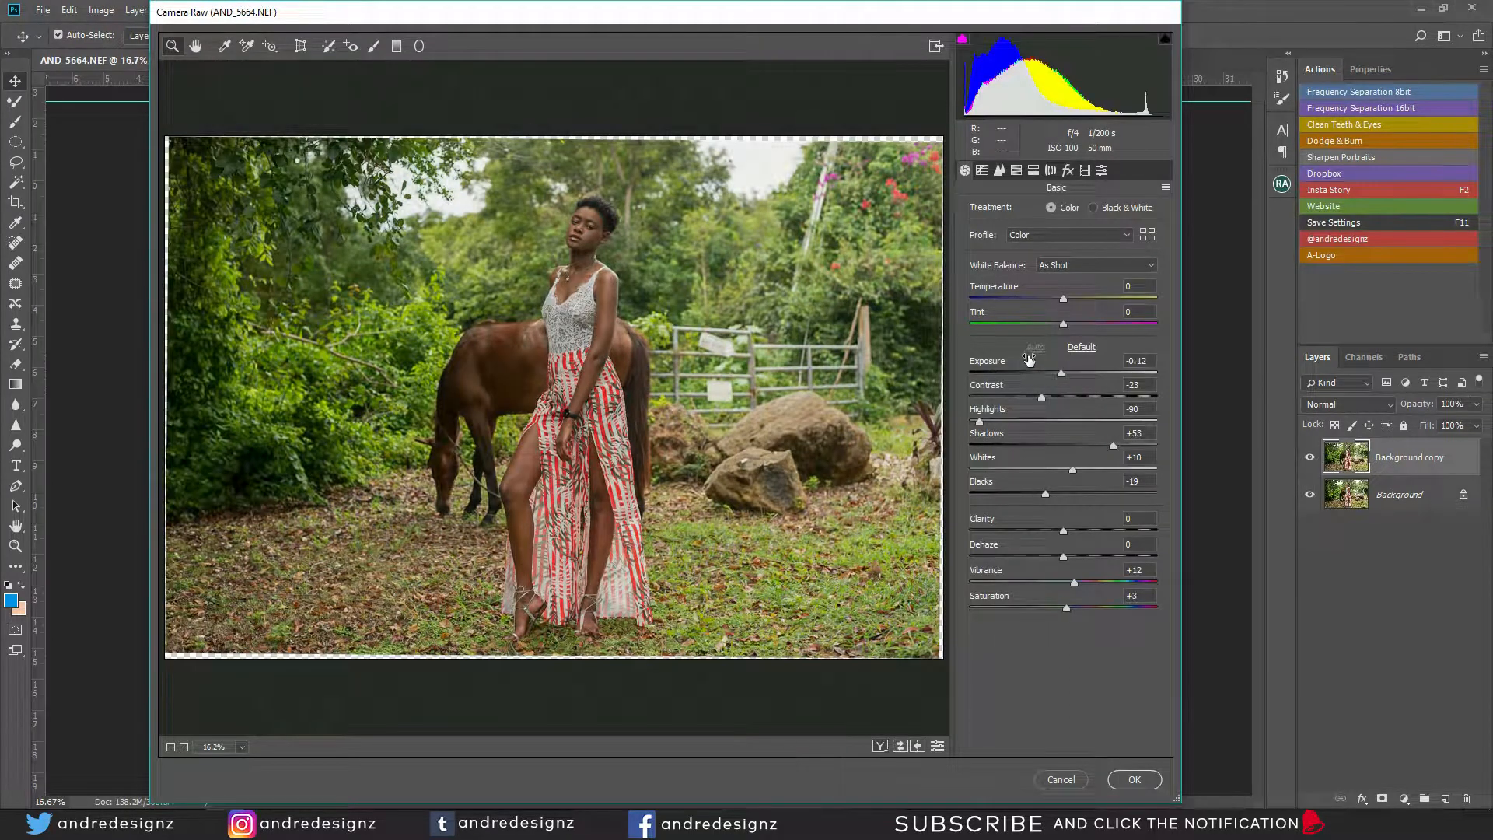
left_click(1081, 348)
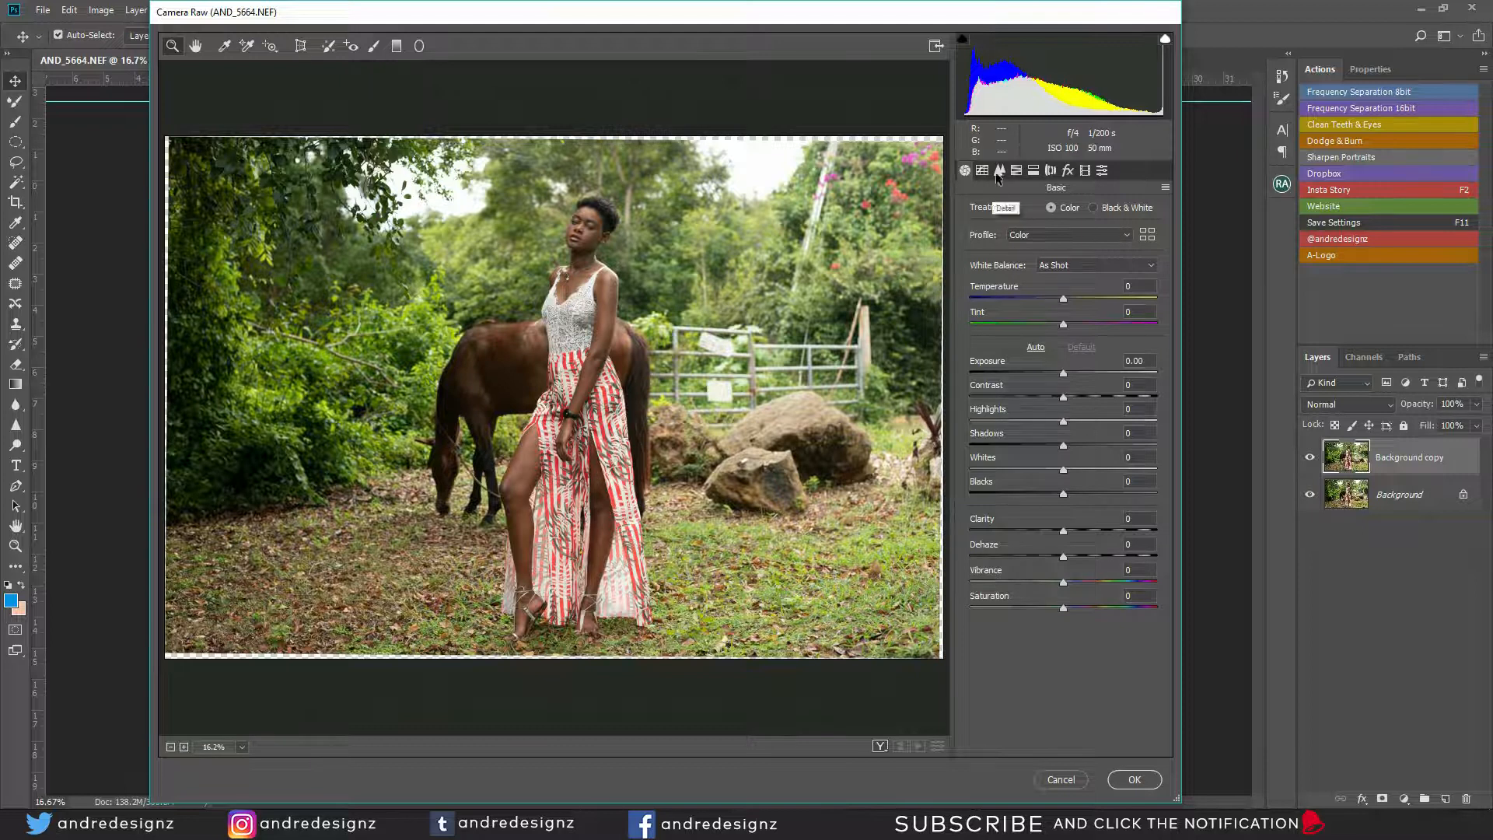
In the HSL hue adjustments, set Greens to -100 and shift Yellows slightly towards orange
left_click(1016, 171)
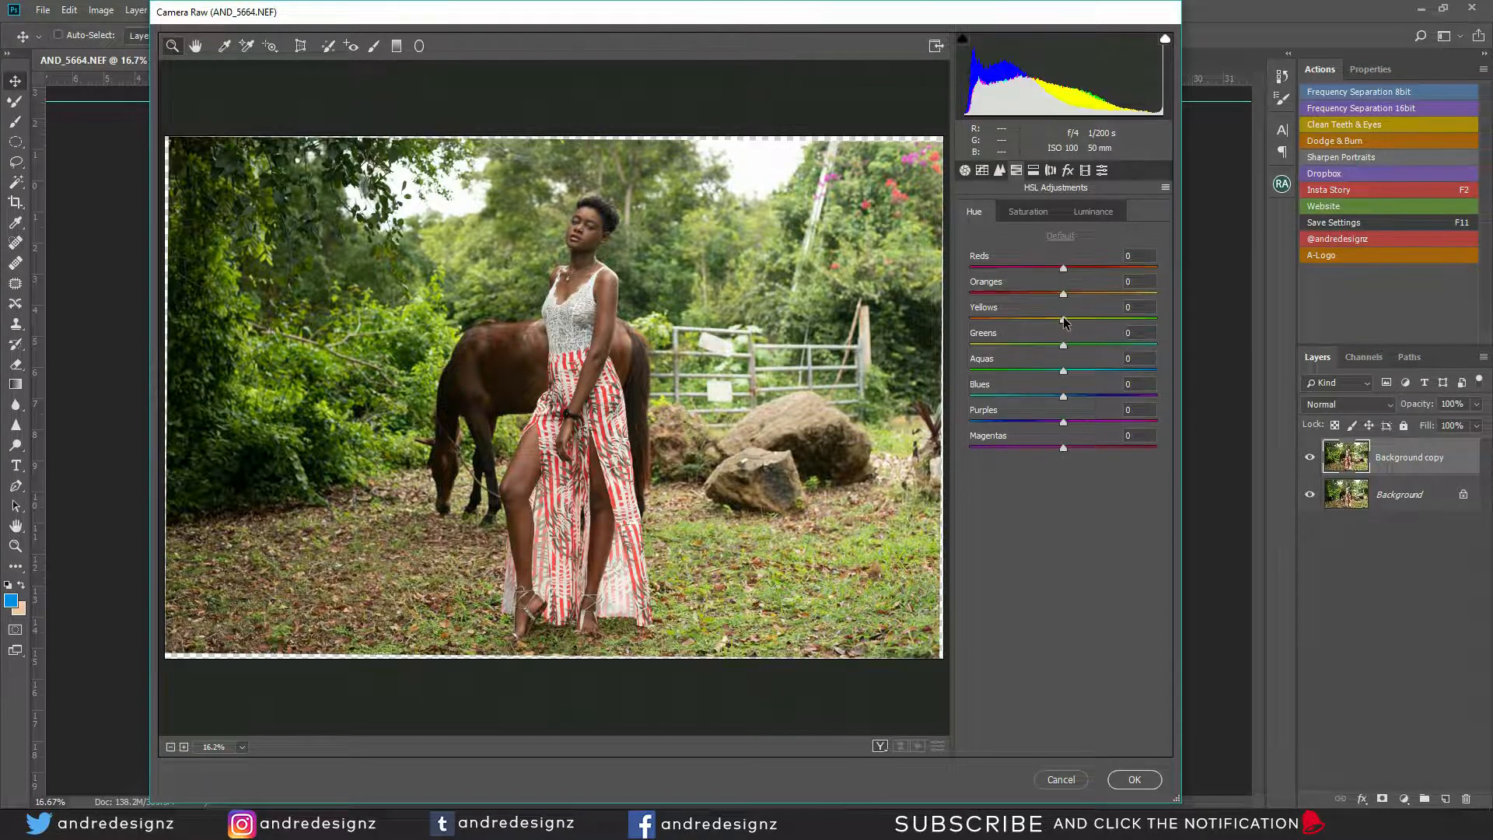
left_click_drag(1063, 346, 964, 364)
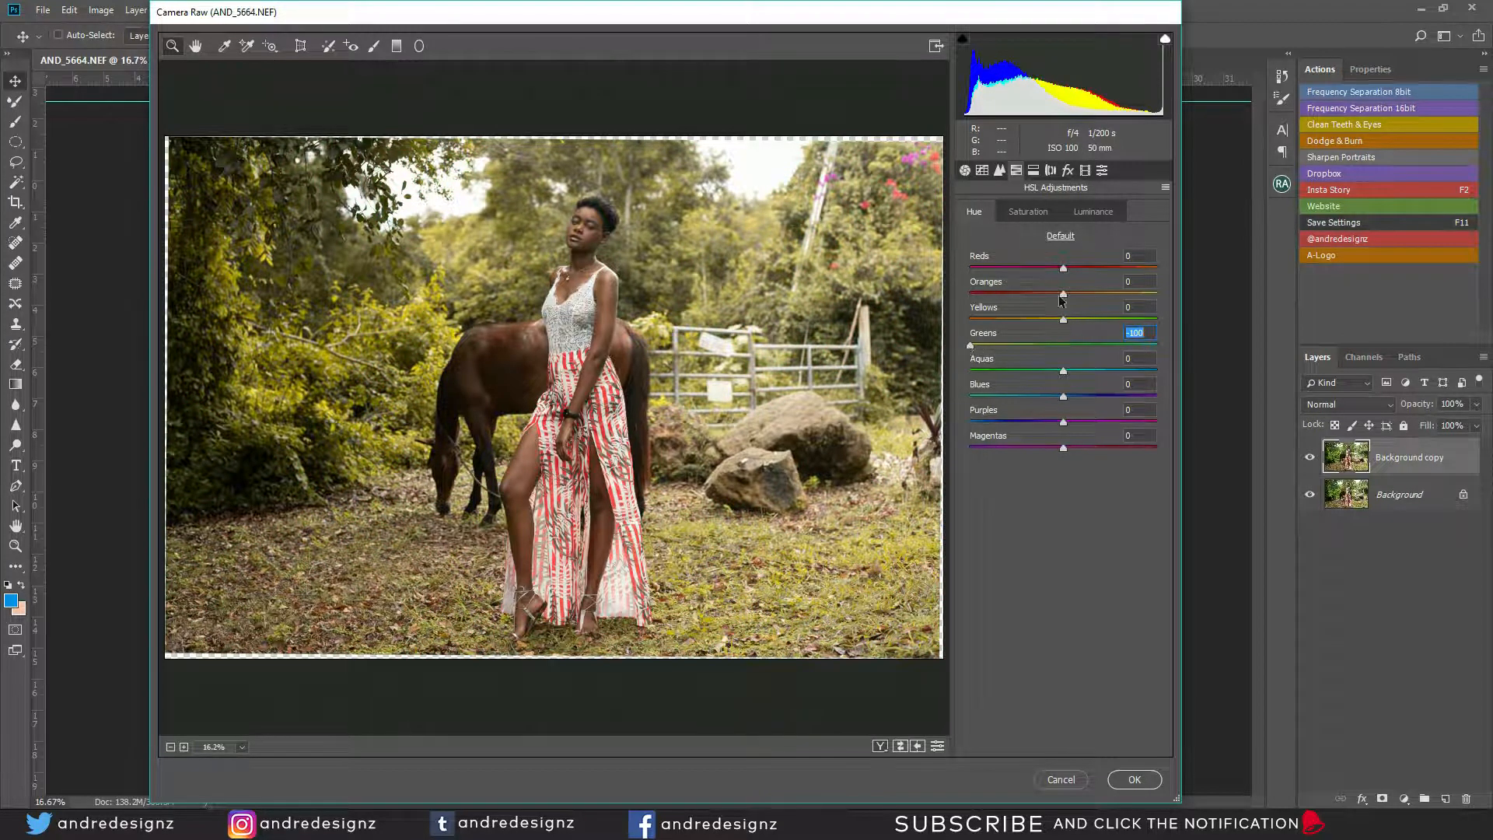
mouse_move(1062, 324)
left_mouse_down()
mouse_move(950, 343)
mouse_move(1069, 325)
mouse_move(1025, 320)
mouse_move(1064, 325)
mouse_move(1048, 325)
left_mouse_up()
In the Basic adjustments, set Blacks to -30, Shadows to -18 and Highlights to -73, with Contrast at 0
left_click(967, 170)
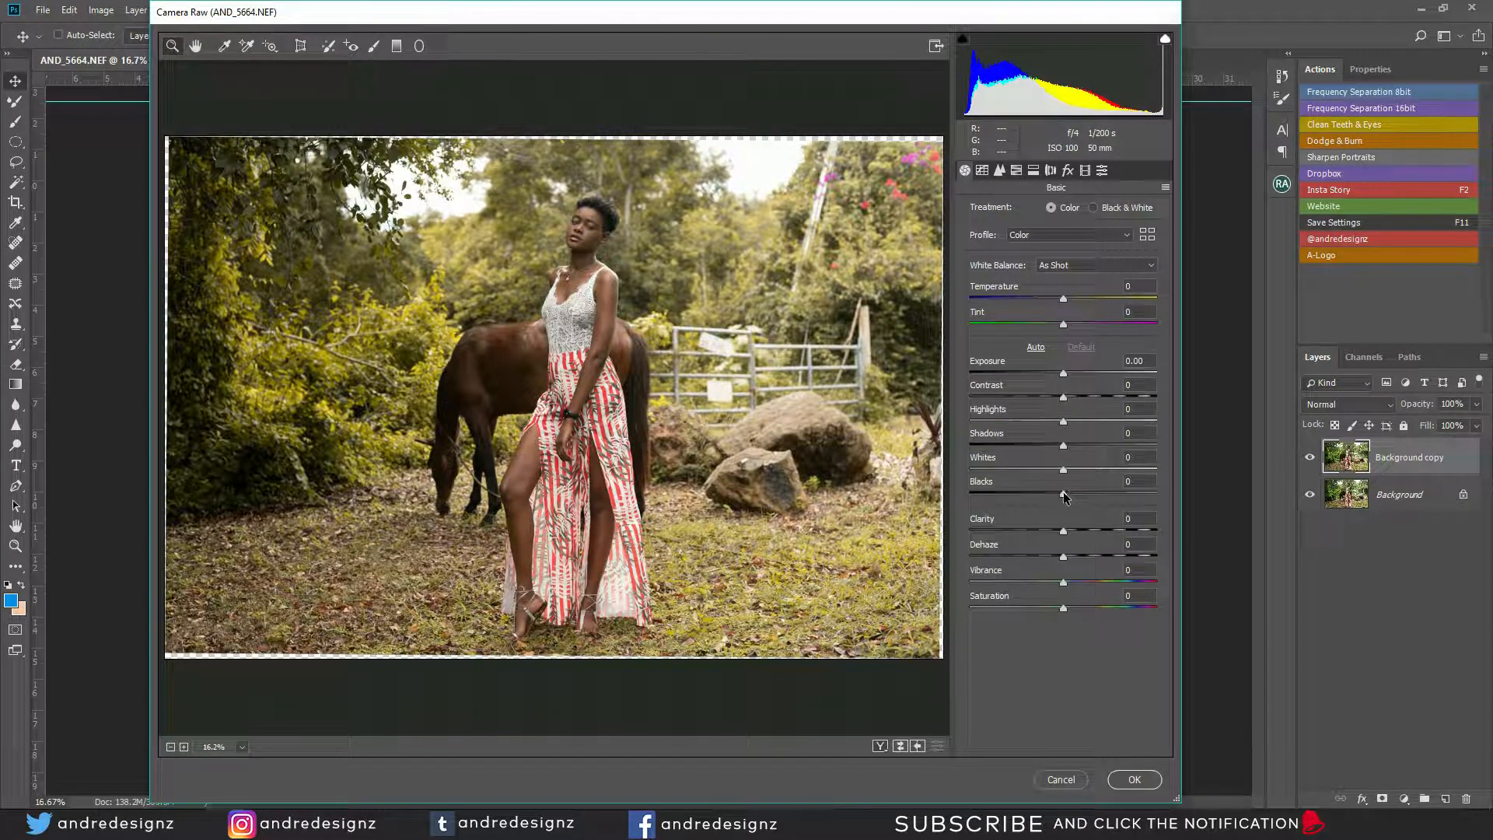
mouse_move(1064, 496)
left_mouse_down()
mouse_move(959, 498)
mouse_move(1029, 504)
mouse_move(1064, 450)
mouse_move(949, 463)
mouse_move(1052, 474)
left_mouse_up()
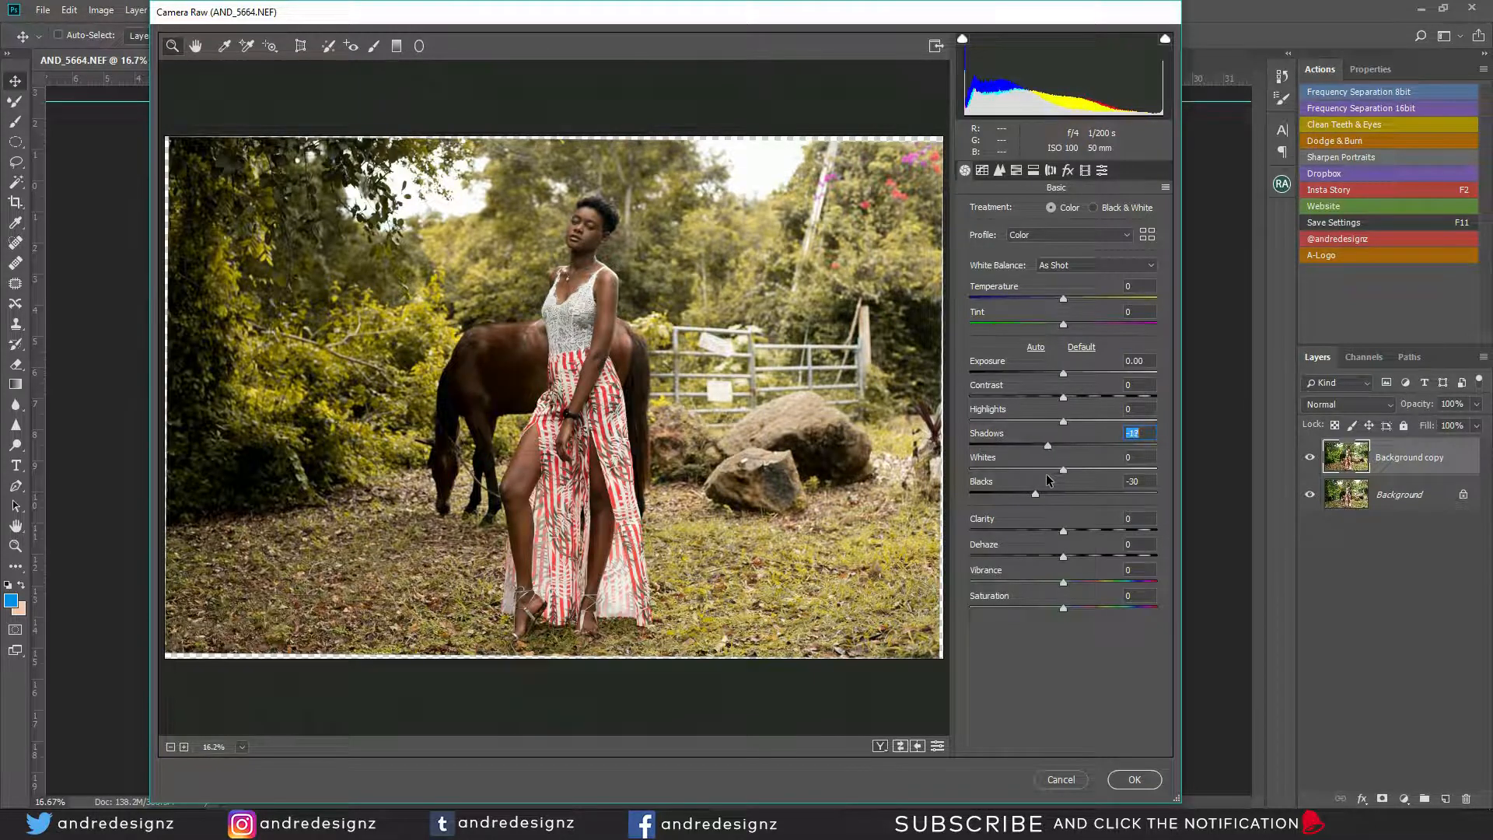
mouse_move(1065, 427)
left_mouse_down()
mouse_move(973, 440)
mouse_move(1045, 449)
left_mouse_up()
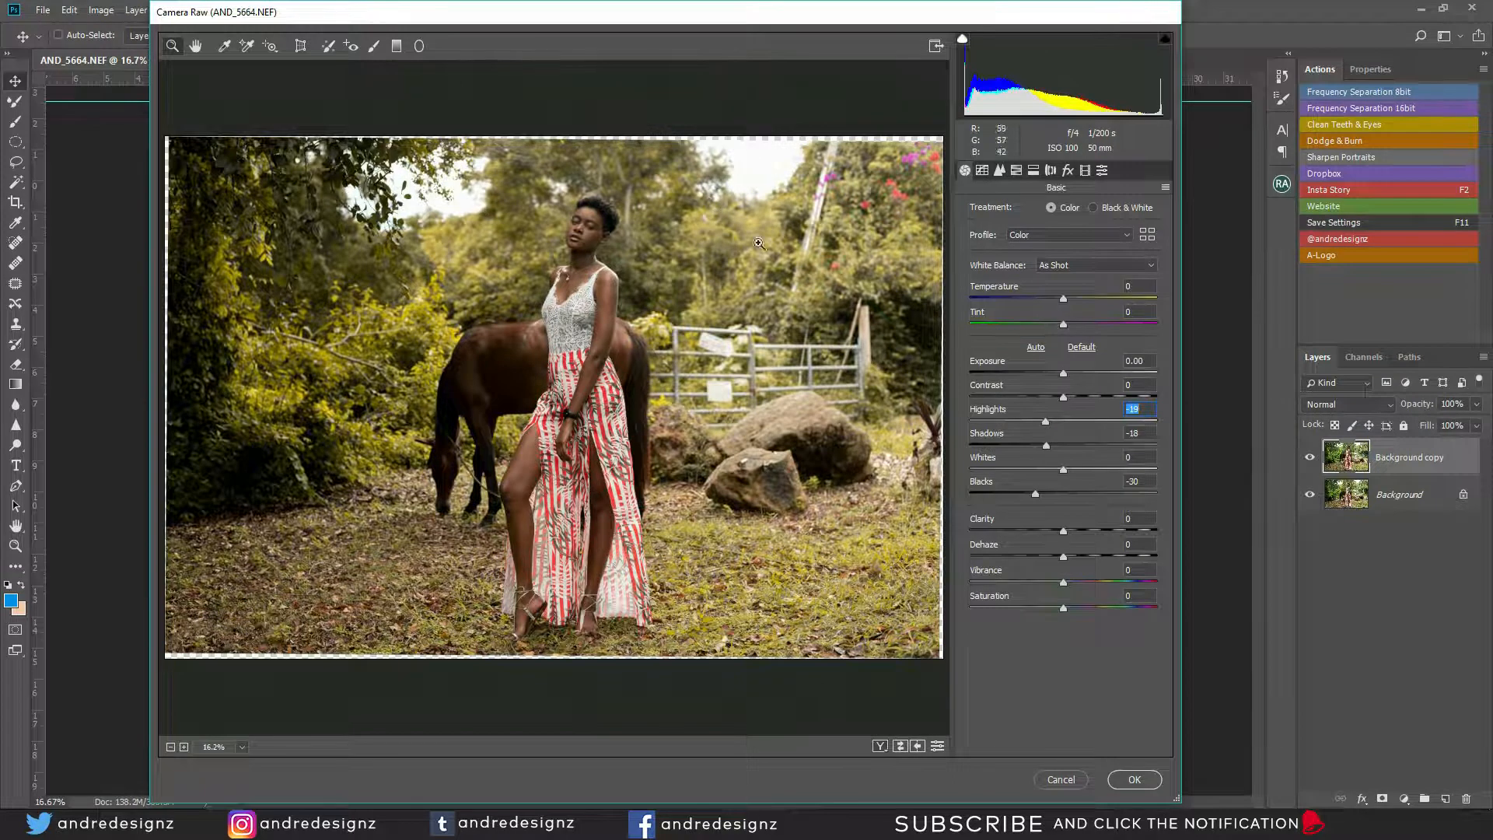
mouse_move(1063, 397)
left_mouse_down()
mouse_move(985, 399)
mouse_move(1064, 399)
left_mouse_up()
type("0")
left_click_drag(1046, 425, 996, 422)
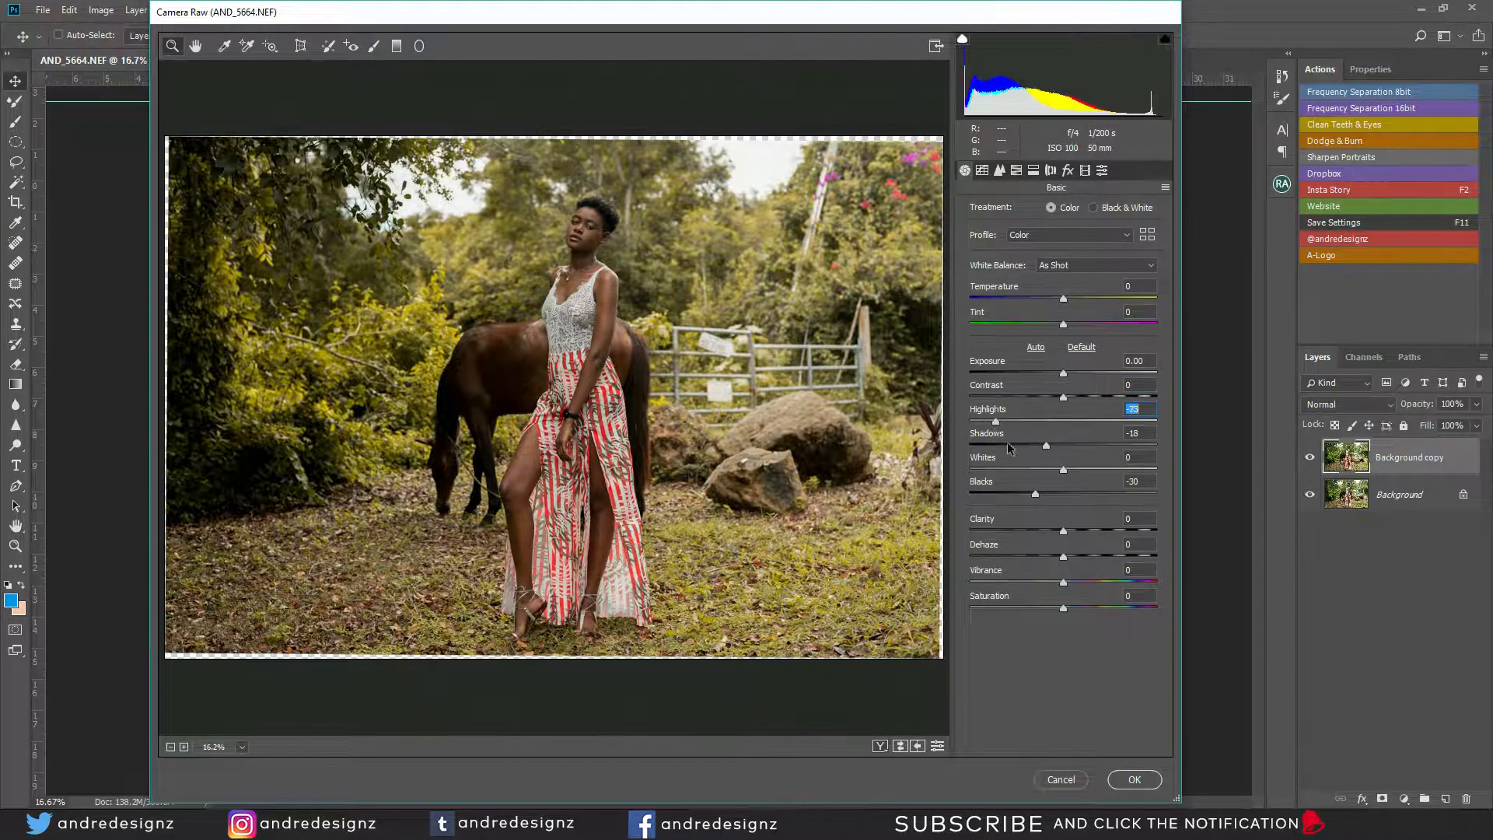
Set Clarity to -3 and Shadows to +18, and apply the Camera Raw filter
left_click(1064, 531)
left_click_drag(1063, 533, 1060, 533)
left_click_drag(1046, 445, 1080, 446)
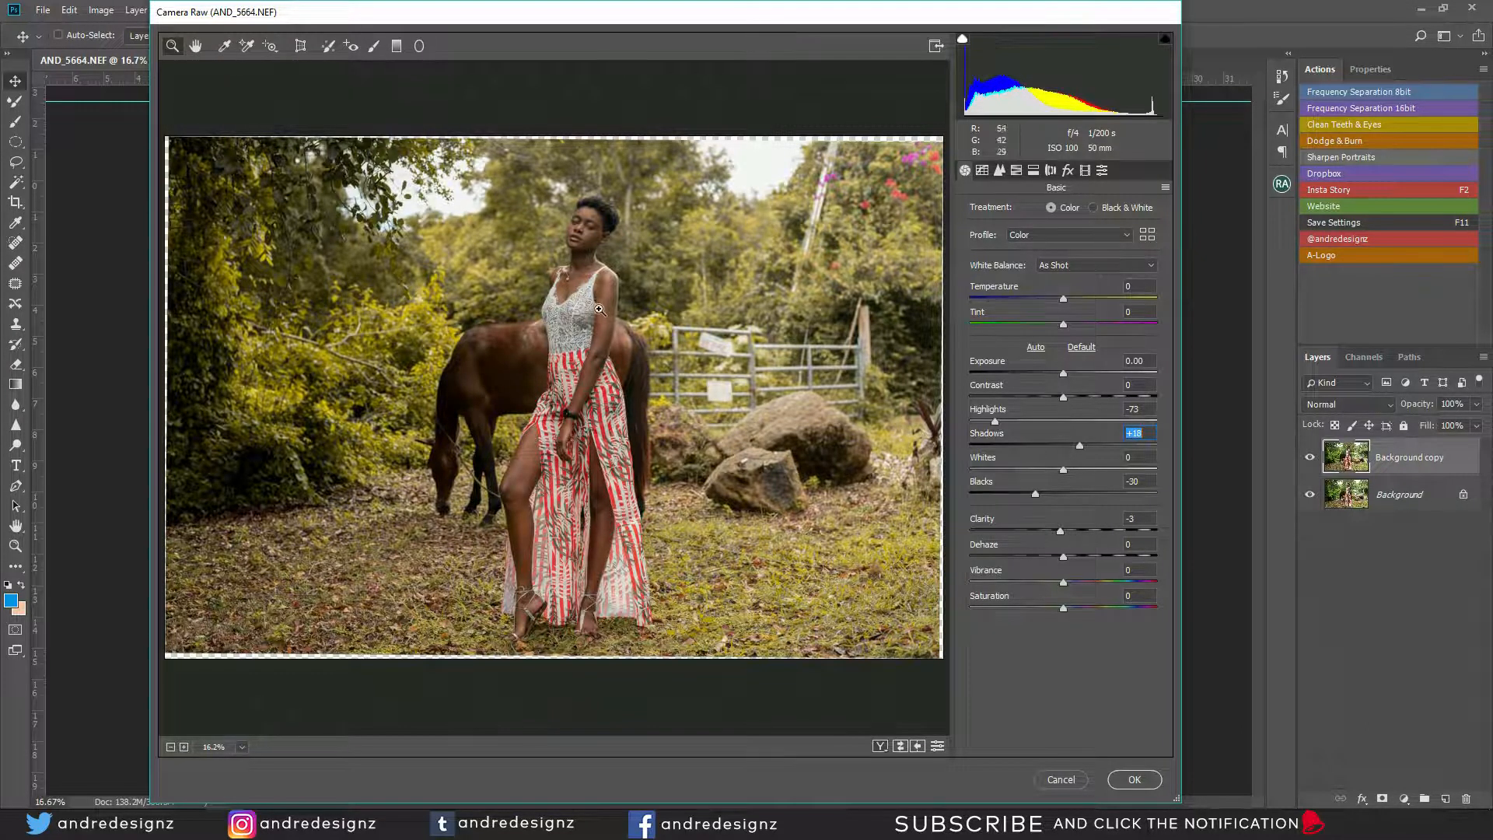
left_click(1146, 781)
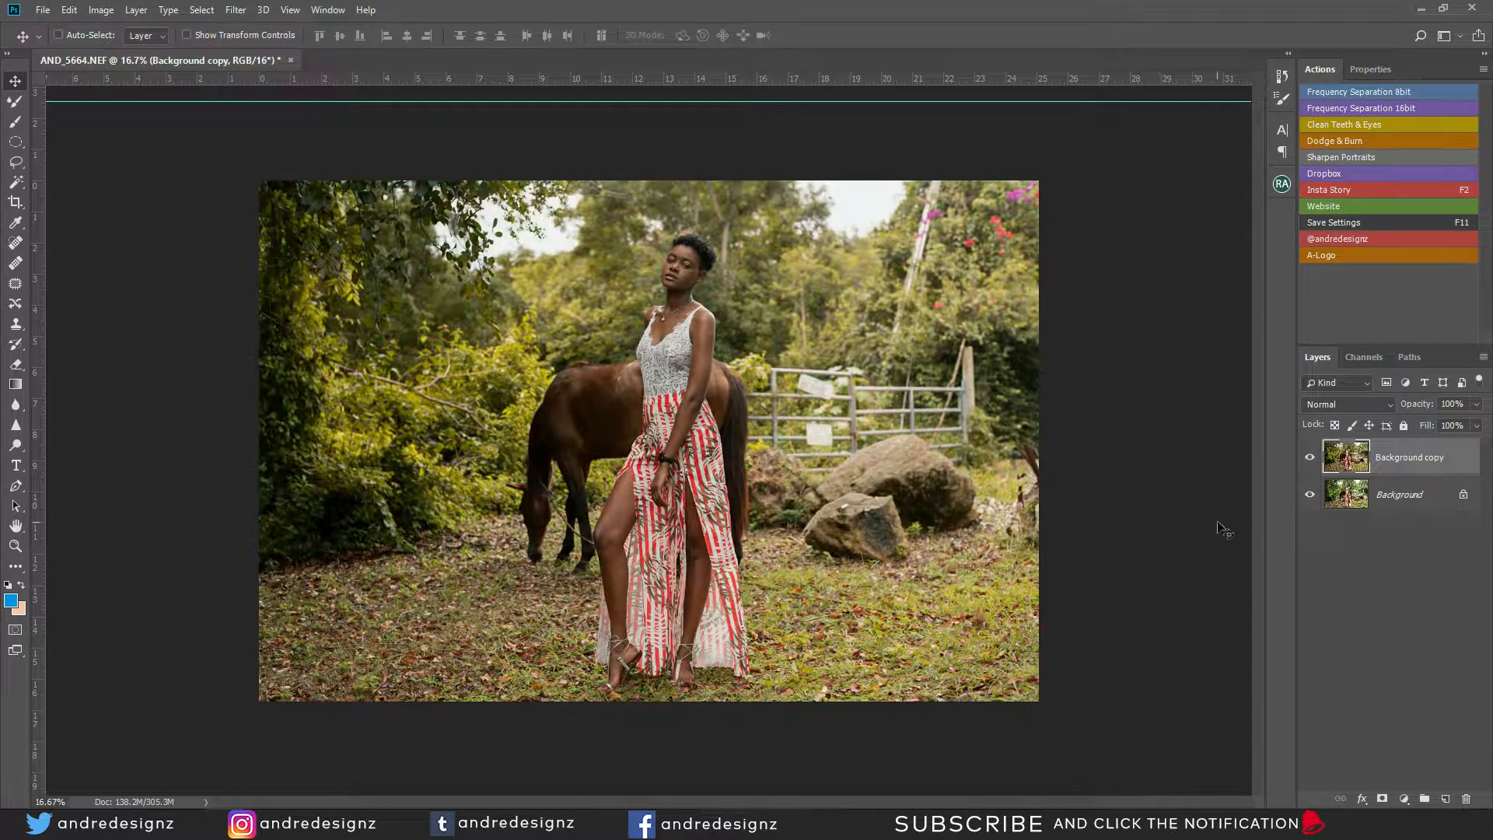
Compare the graded Background copy with the original by repeatedly isolating the Background layer
left_click(1309, 498, "alt")
left_click(1309, 498, "alt")
left_click(1310, 497, "alt")
left_click(1310, 498, "alt")
Run the Frequency Separation 16bit action on the Background copy layer with a Gaussian Blur radius of 10 pixels
left_click(1397, 490)
left_click(1399, 460)
left_click(1365, 109)
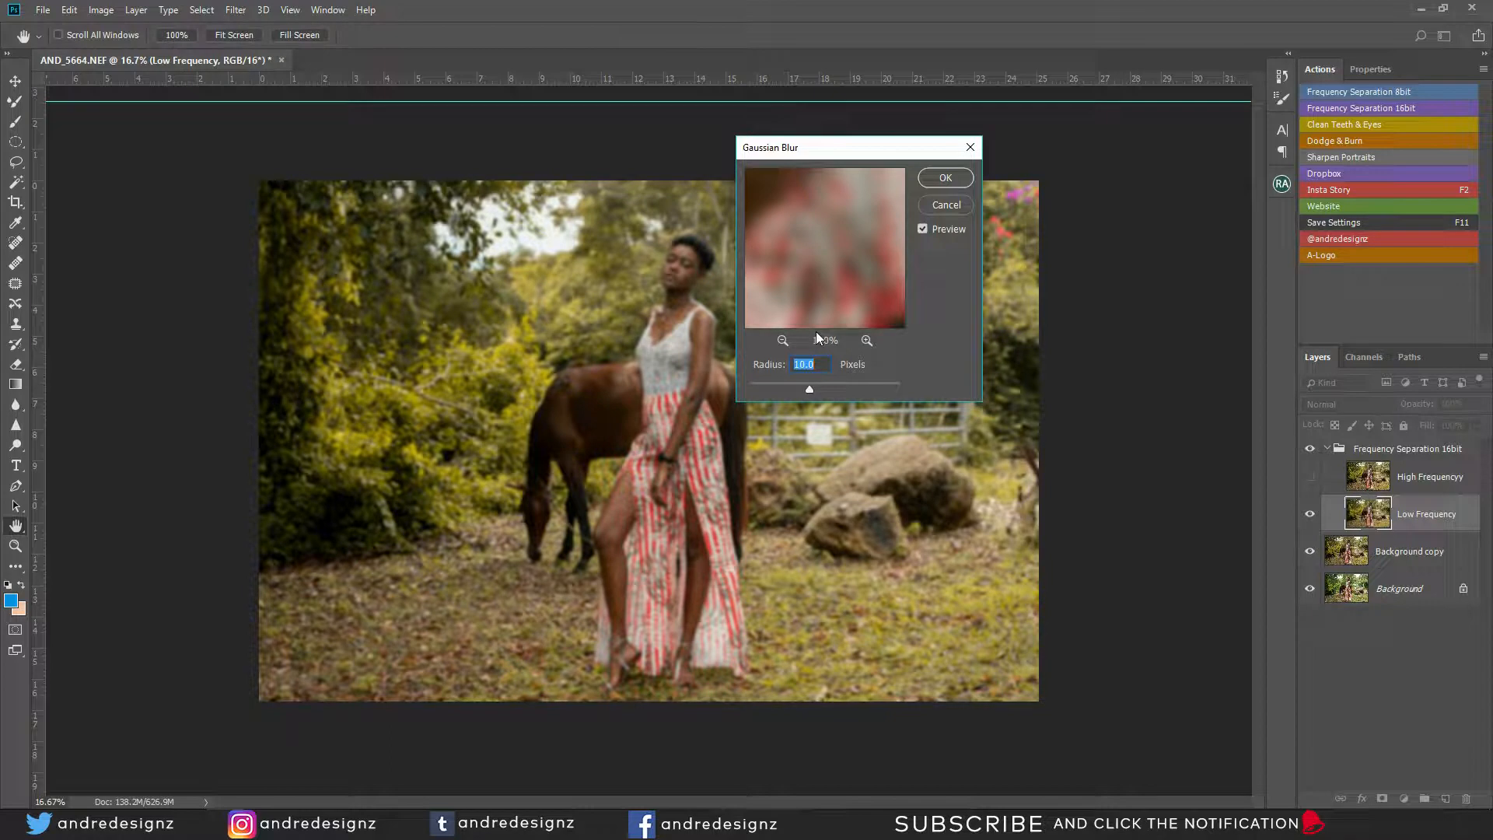
left_click_drag(808, 234, 856, 336)
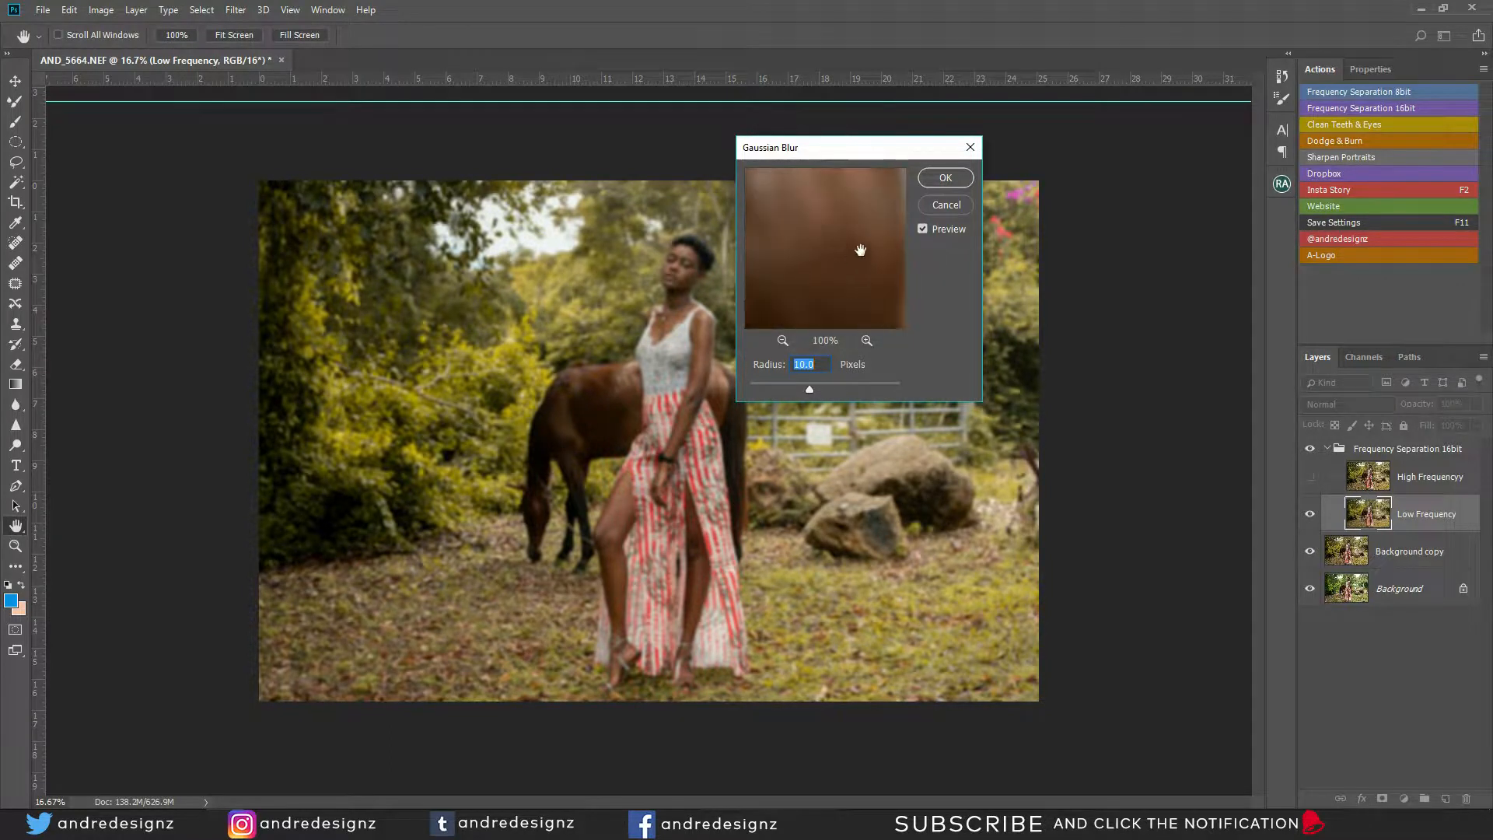
left_click_drag(826, 214, 847, 254)
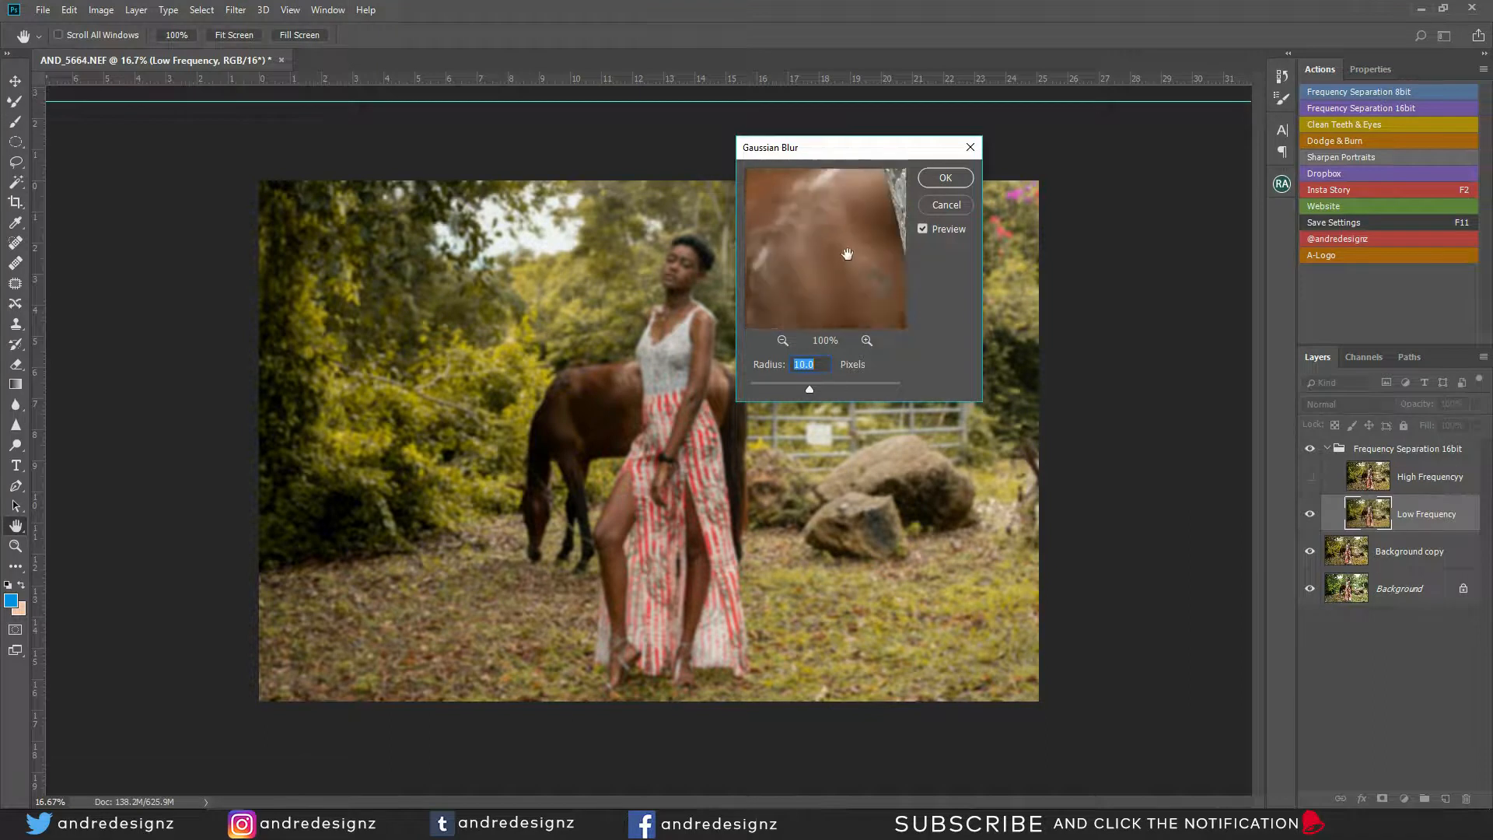
left_click(946, 178)
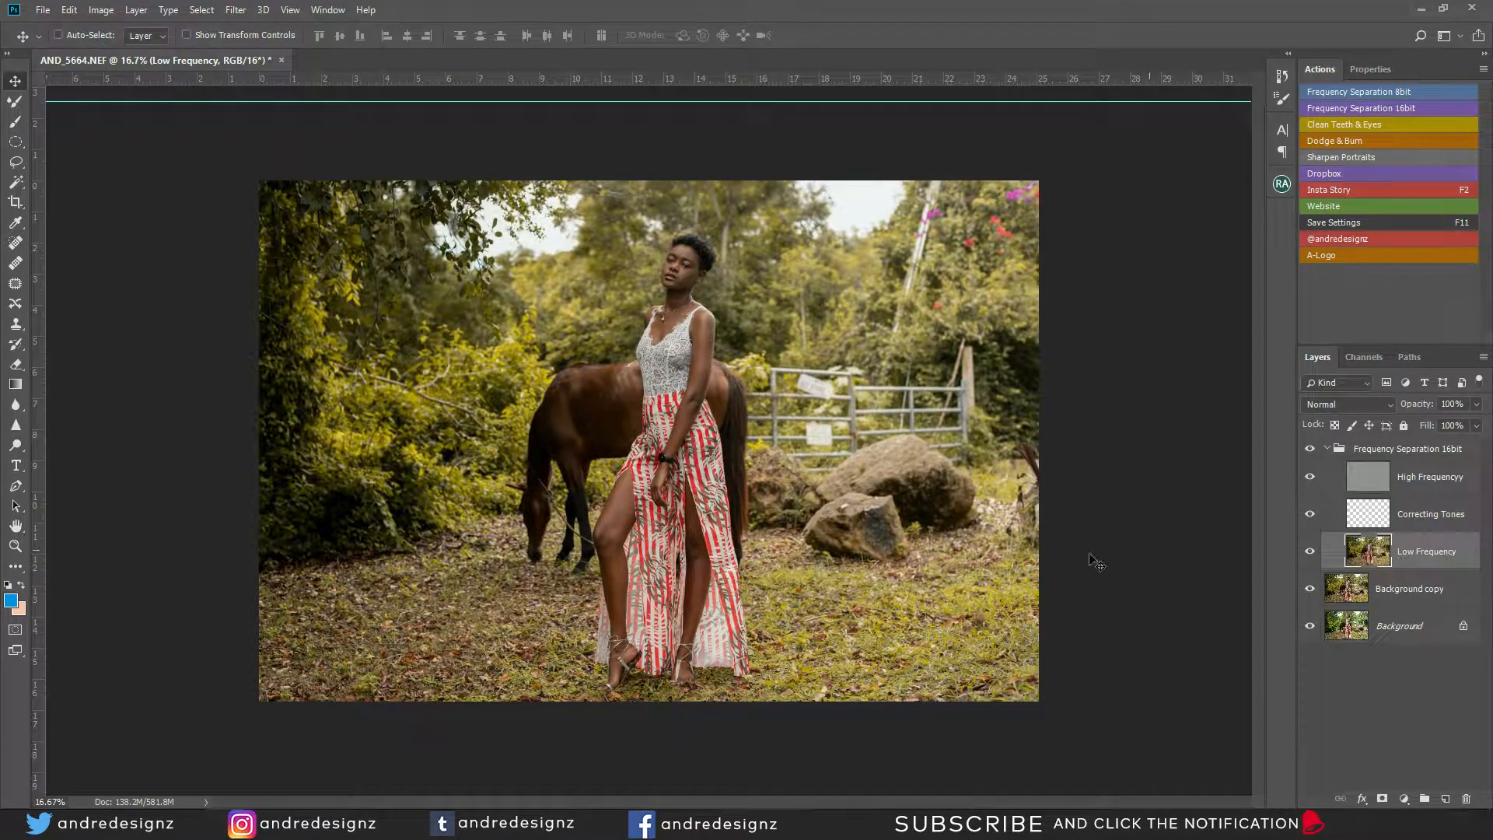
Choose the Mixer Brush, change its setting for cleaning after each stroke and clean the loaded colour off the brush
left_click(15, 103)
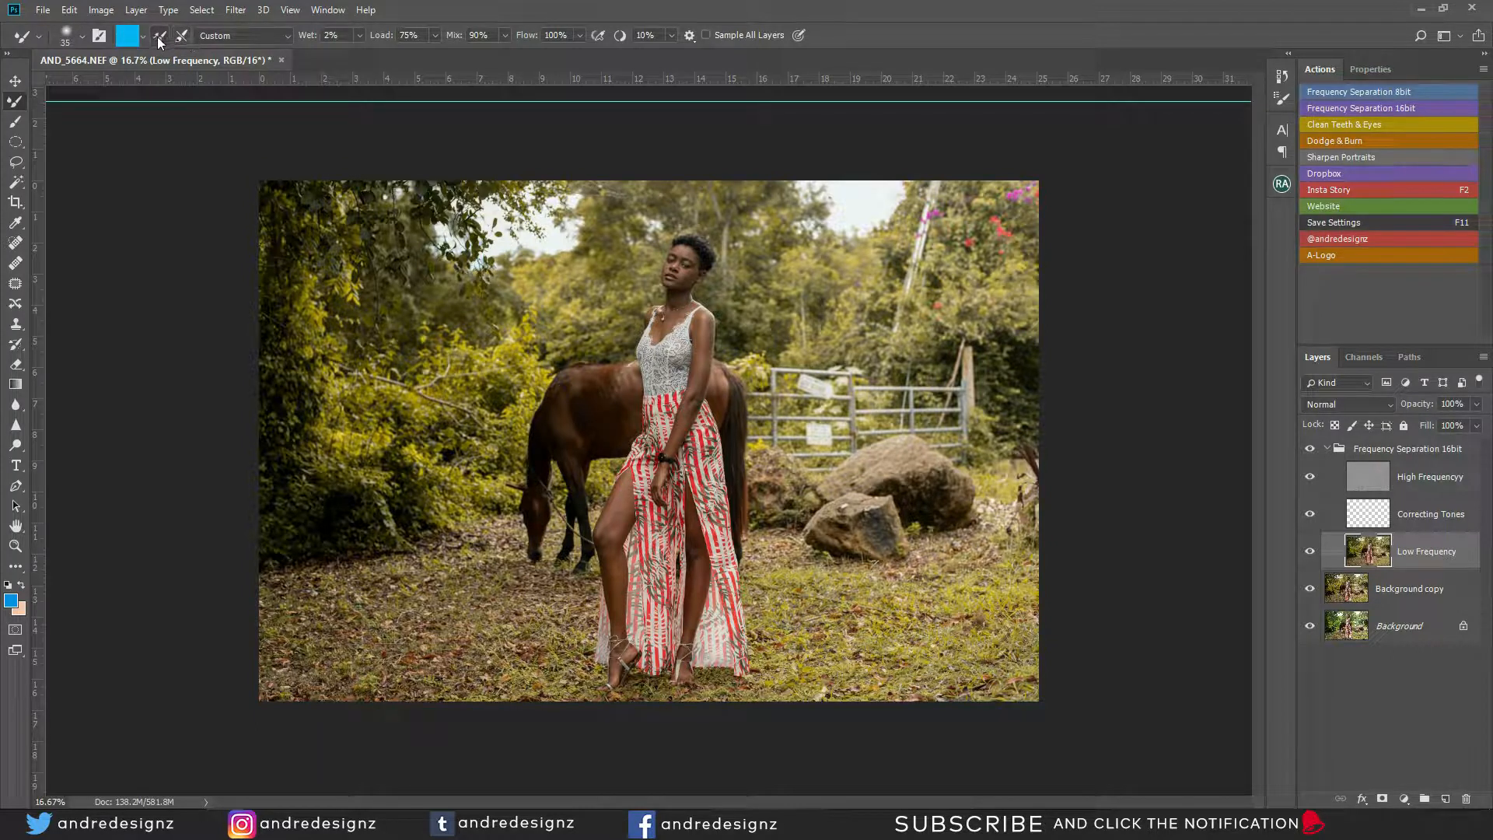
left_click(180, 37)
left_click(143, 36)
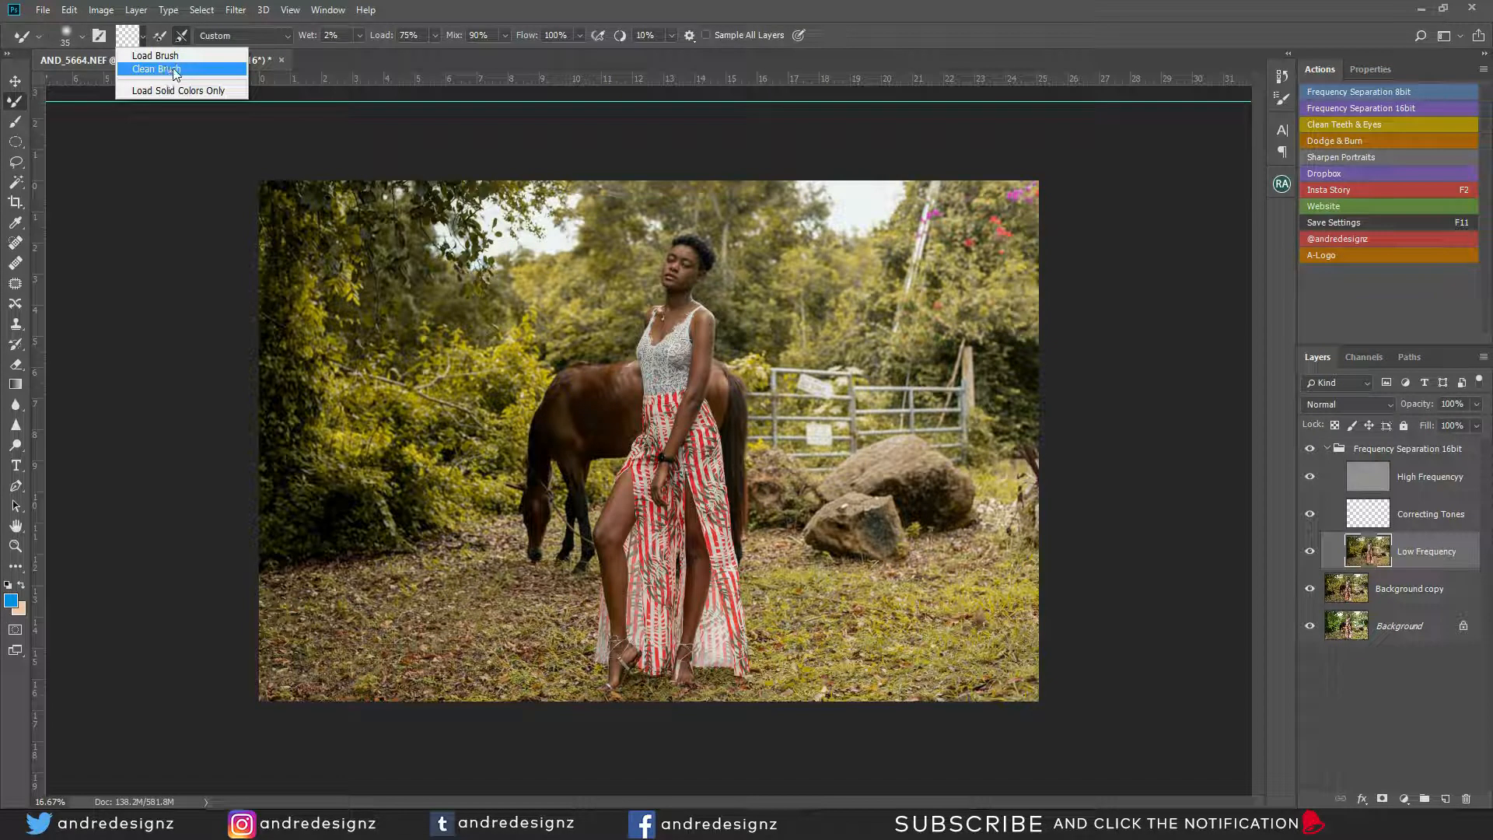
left_click(184, 70)
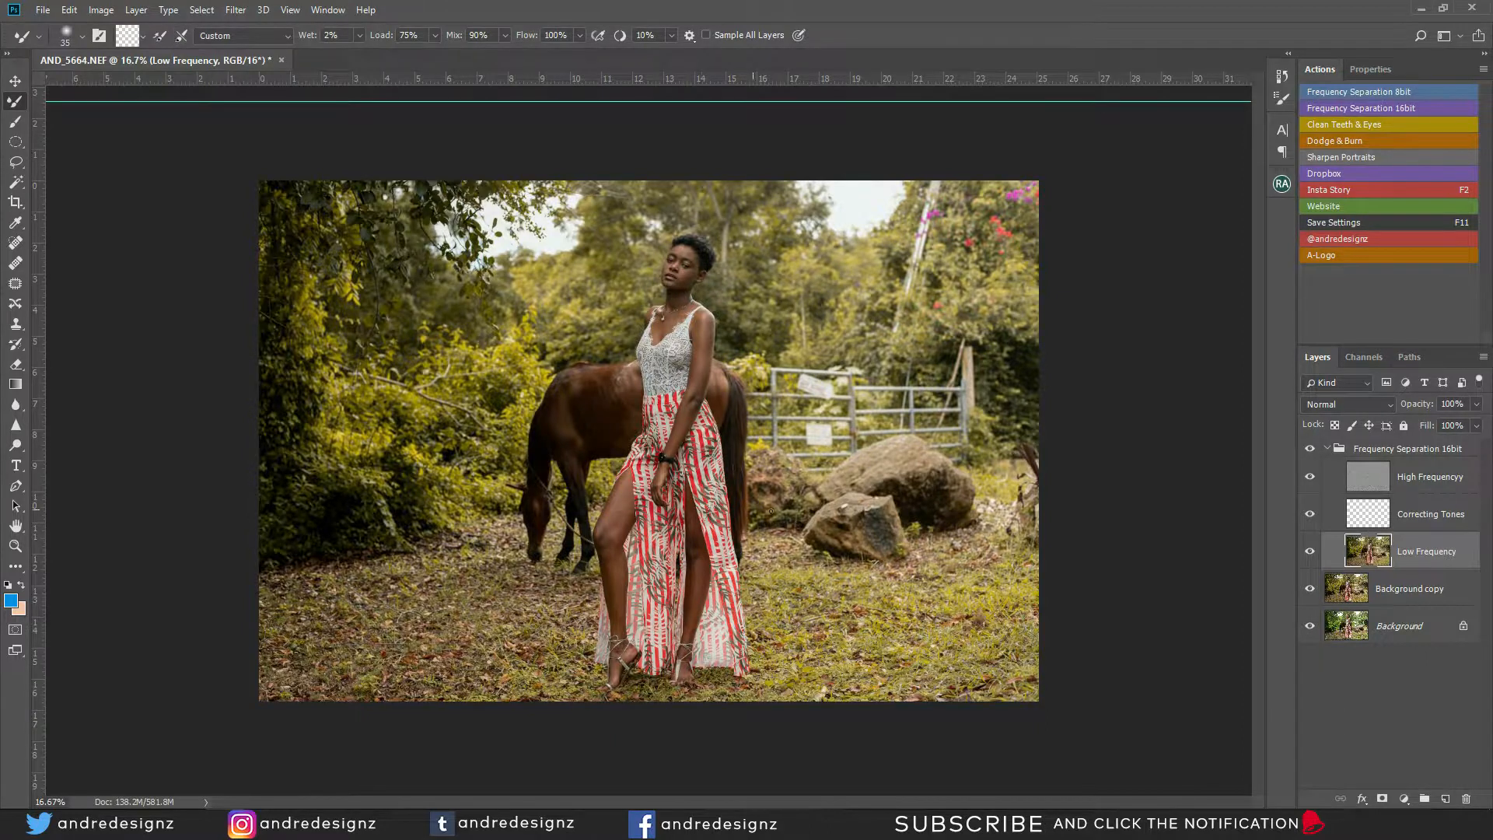
Try to blend the skin on the model's cheek with the Mixer Brush at size 80, and undo the stroke
scroll(790, 358, "up", 6)
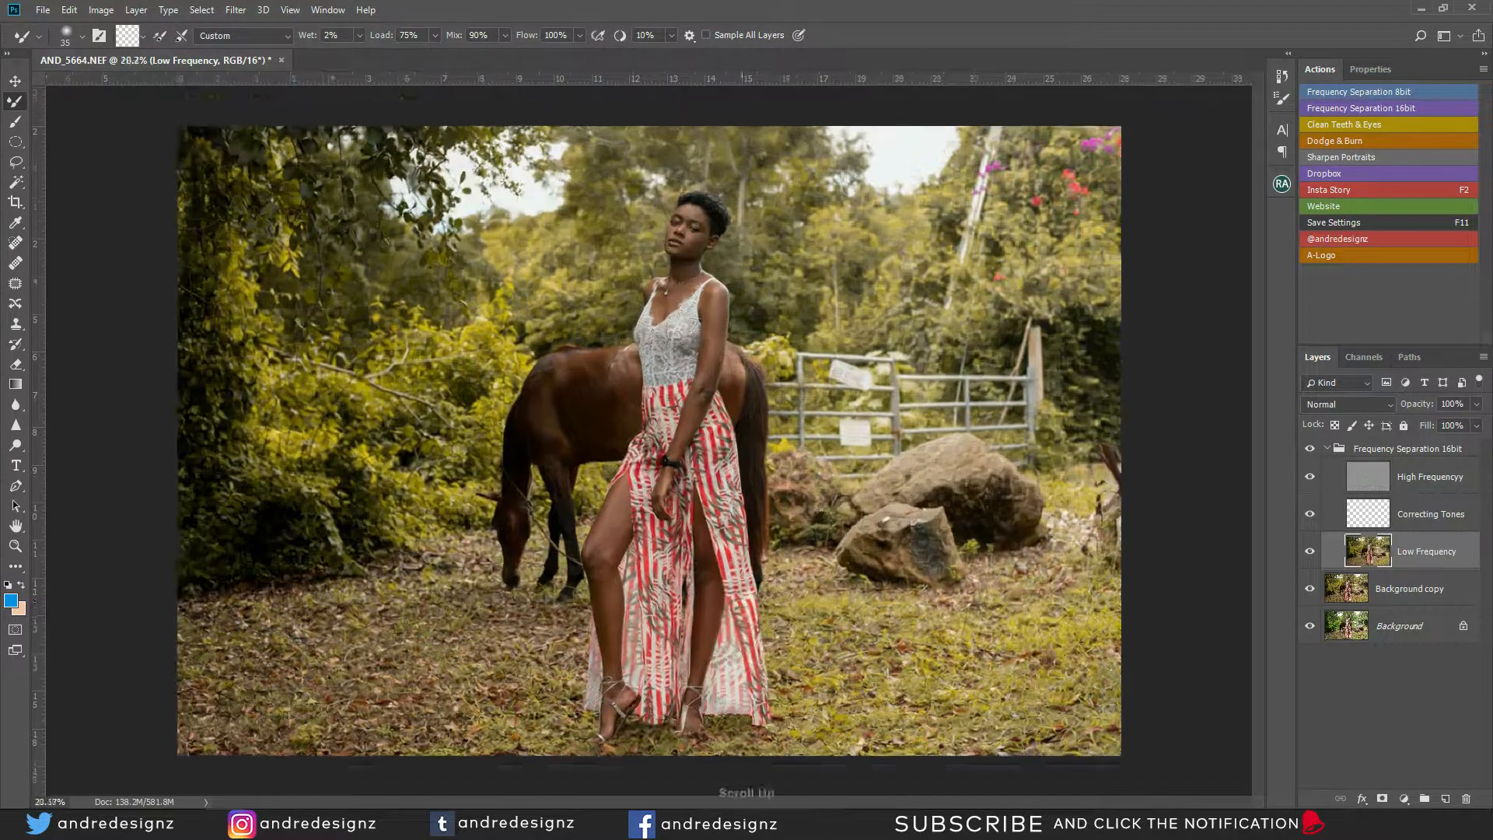
scroll(752, 267, "up", 4)
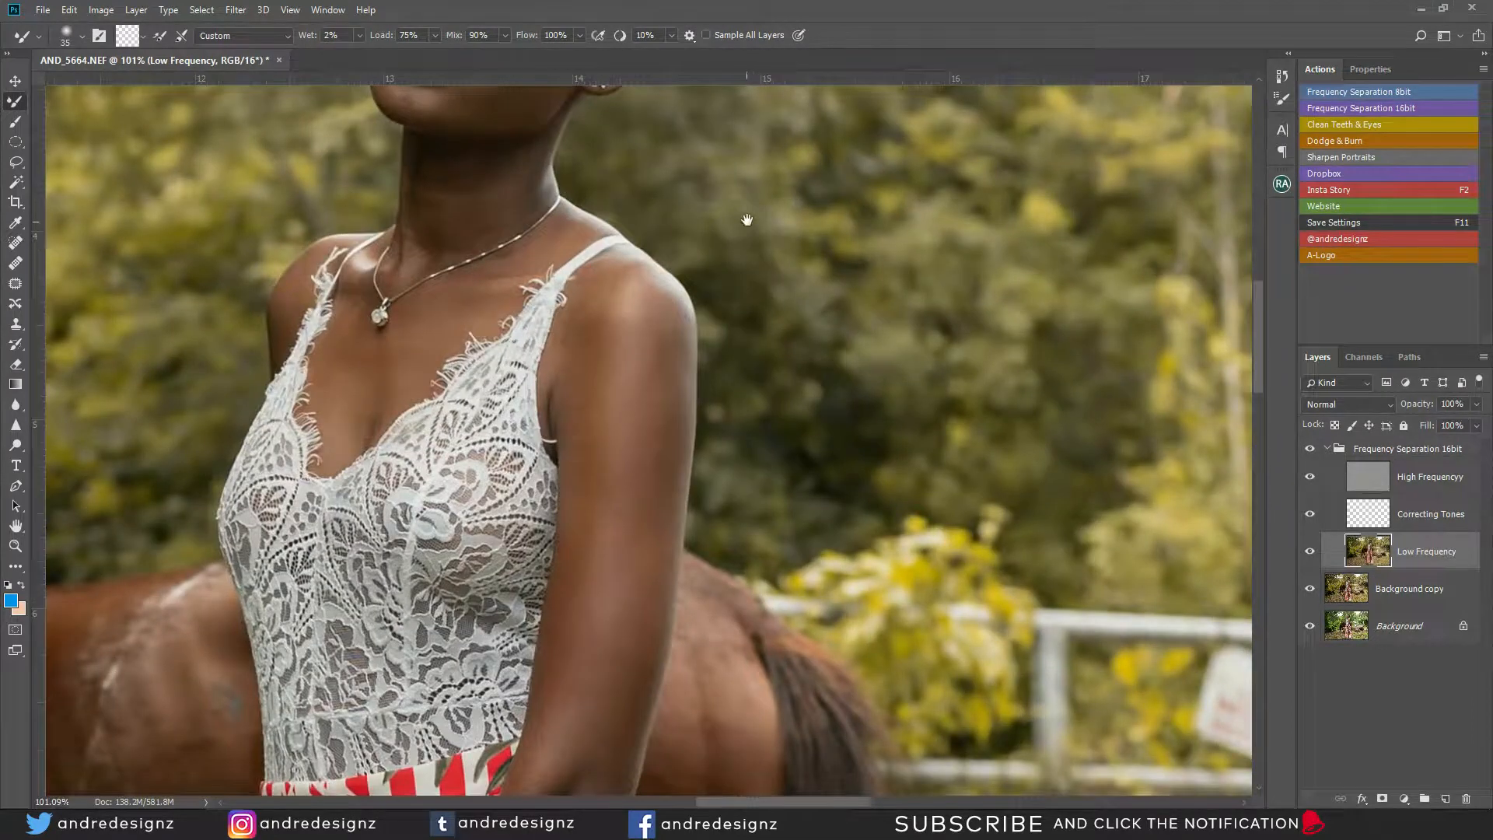
left_click_drag(740, 207, 798, 393)
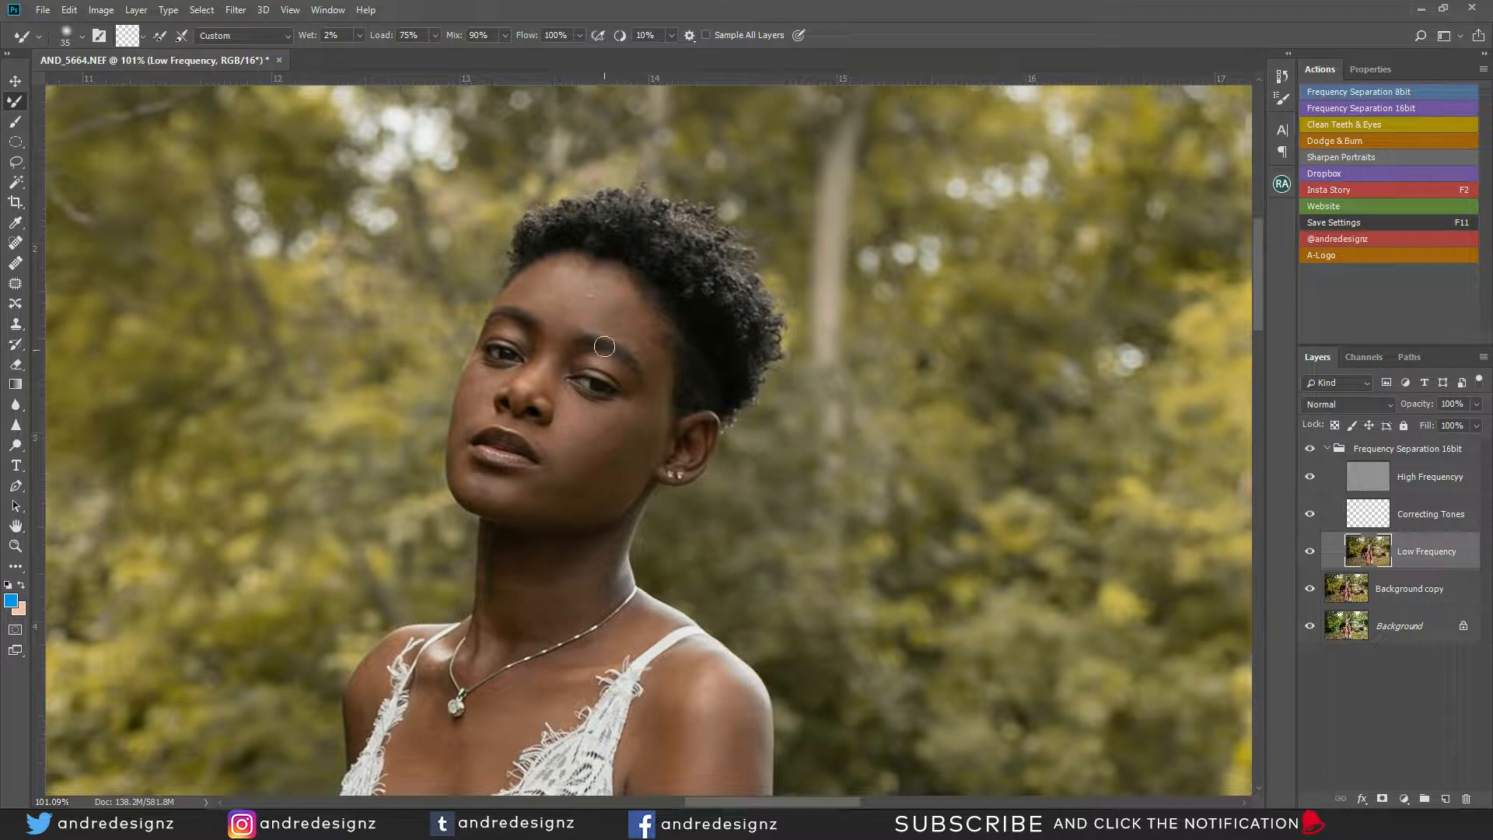
key("bracketright")
key("bracketright")
key("bracketright")
key("bracketright")
key("bracketright")
left_click(618, 438)
key("super")
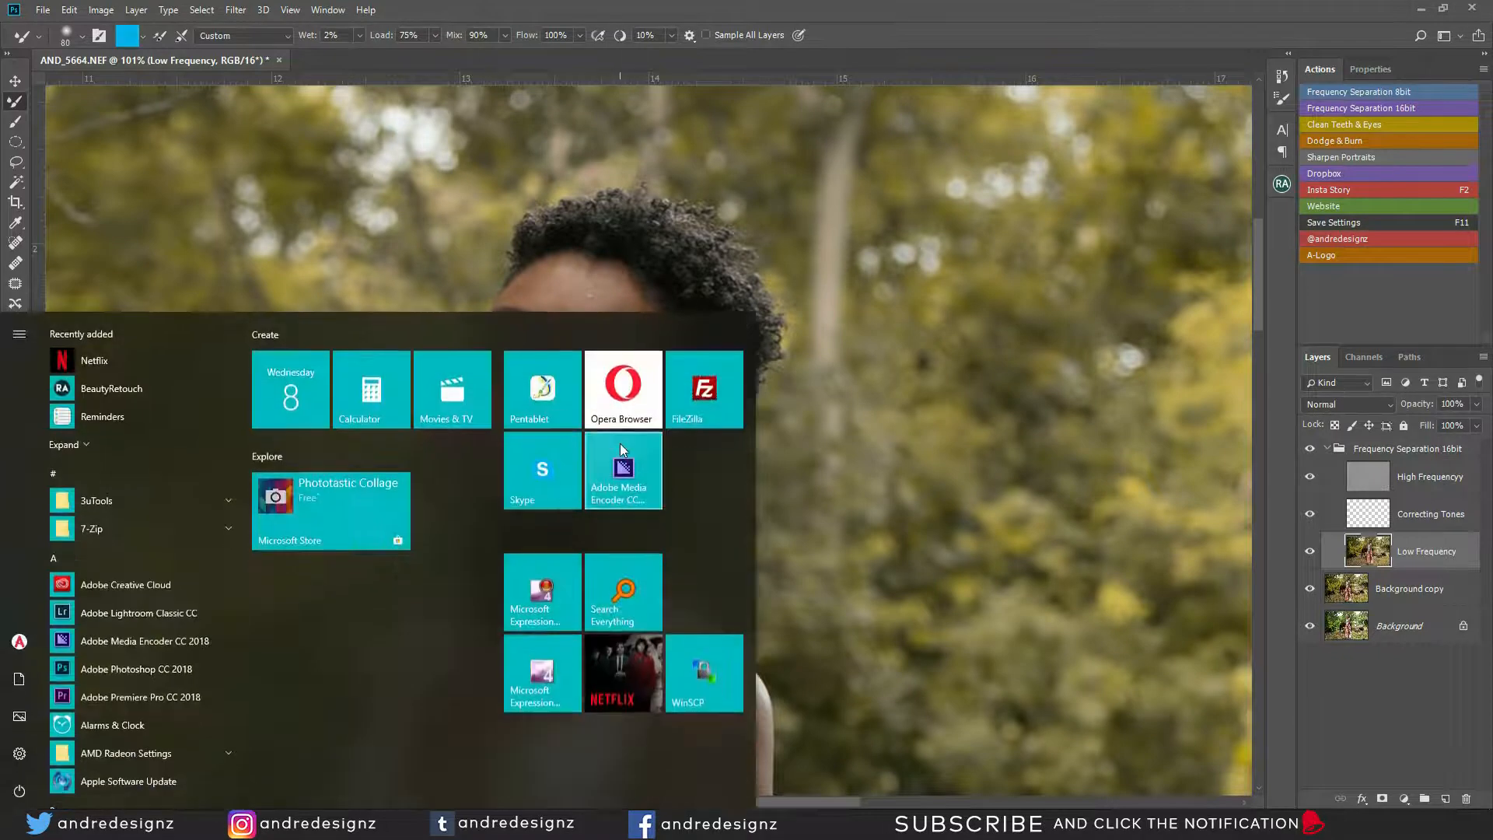
left_click(784, 333)
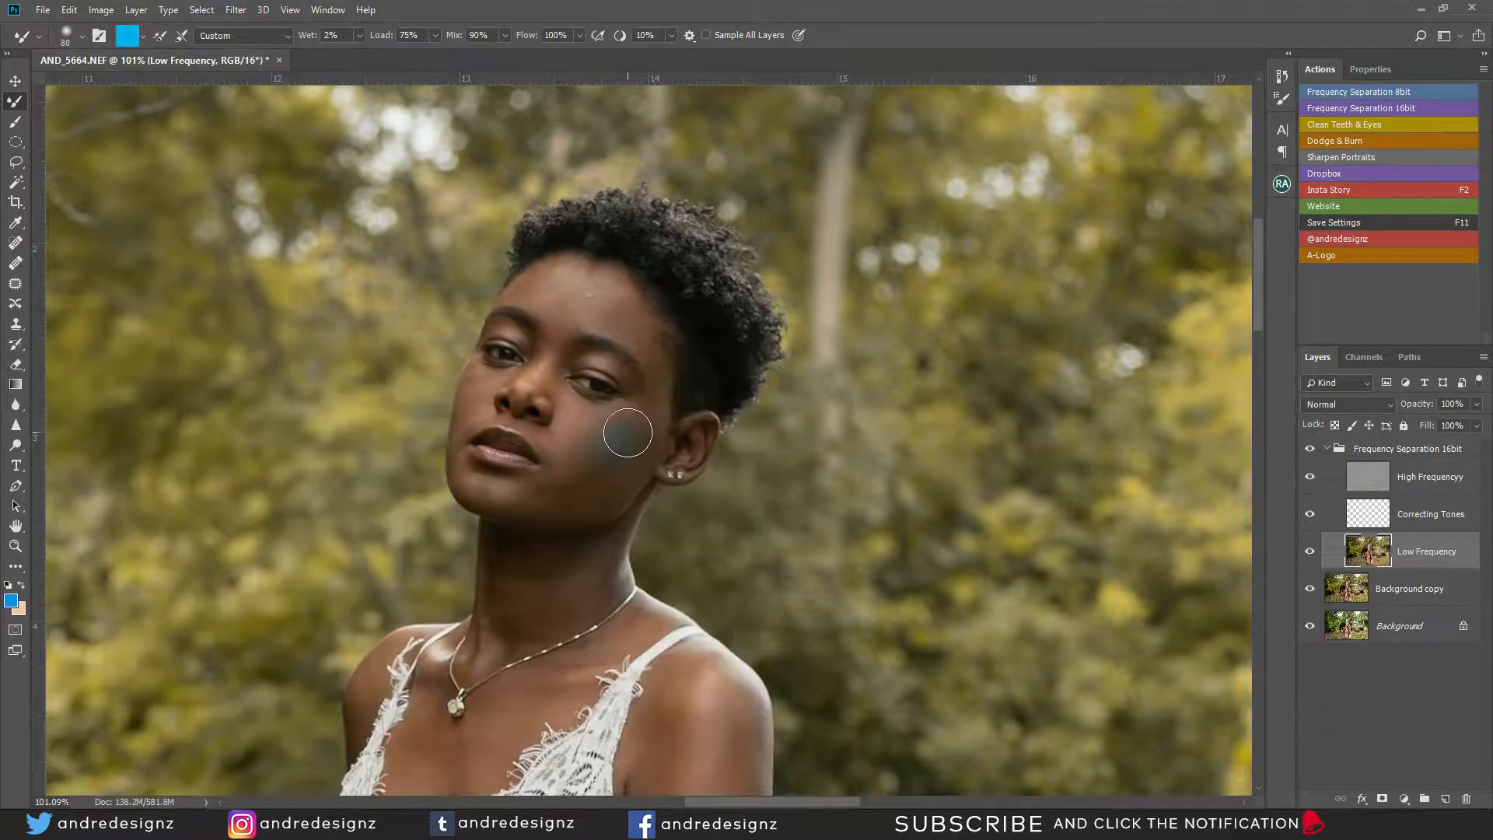
key("ctrl+z")
key("ctrl+z")
Dismiss the brush colour picker and clean the blue paint off the Mixer Brush
left_click(133, 36)
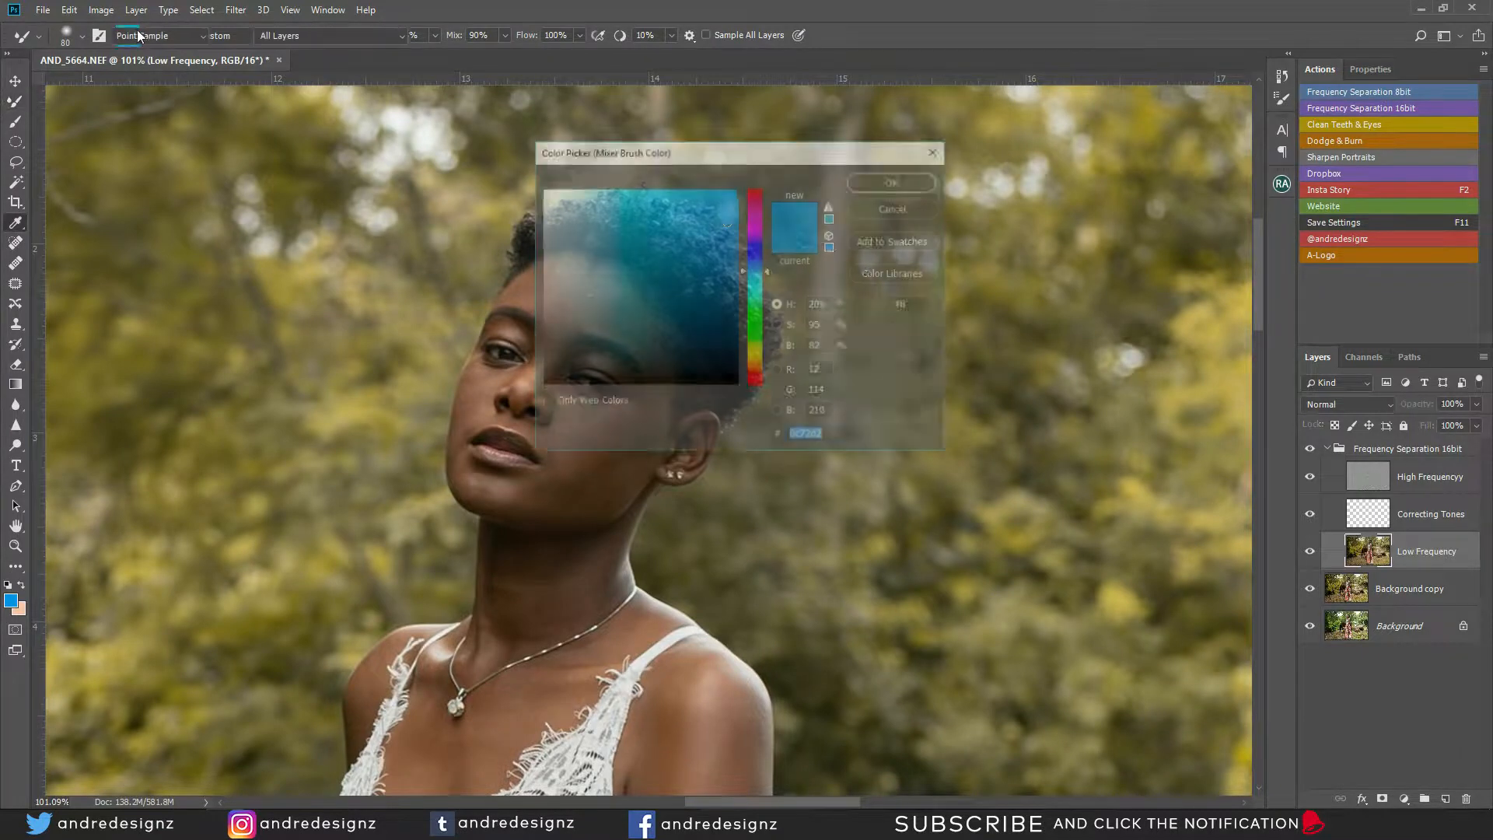
left_click(875, 200)
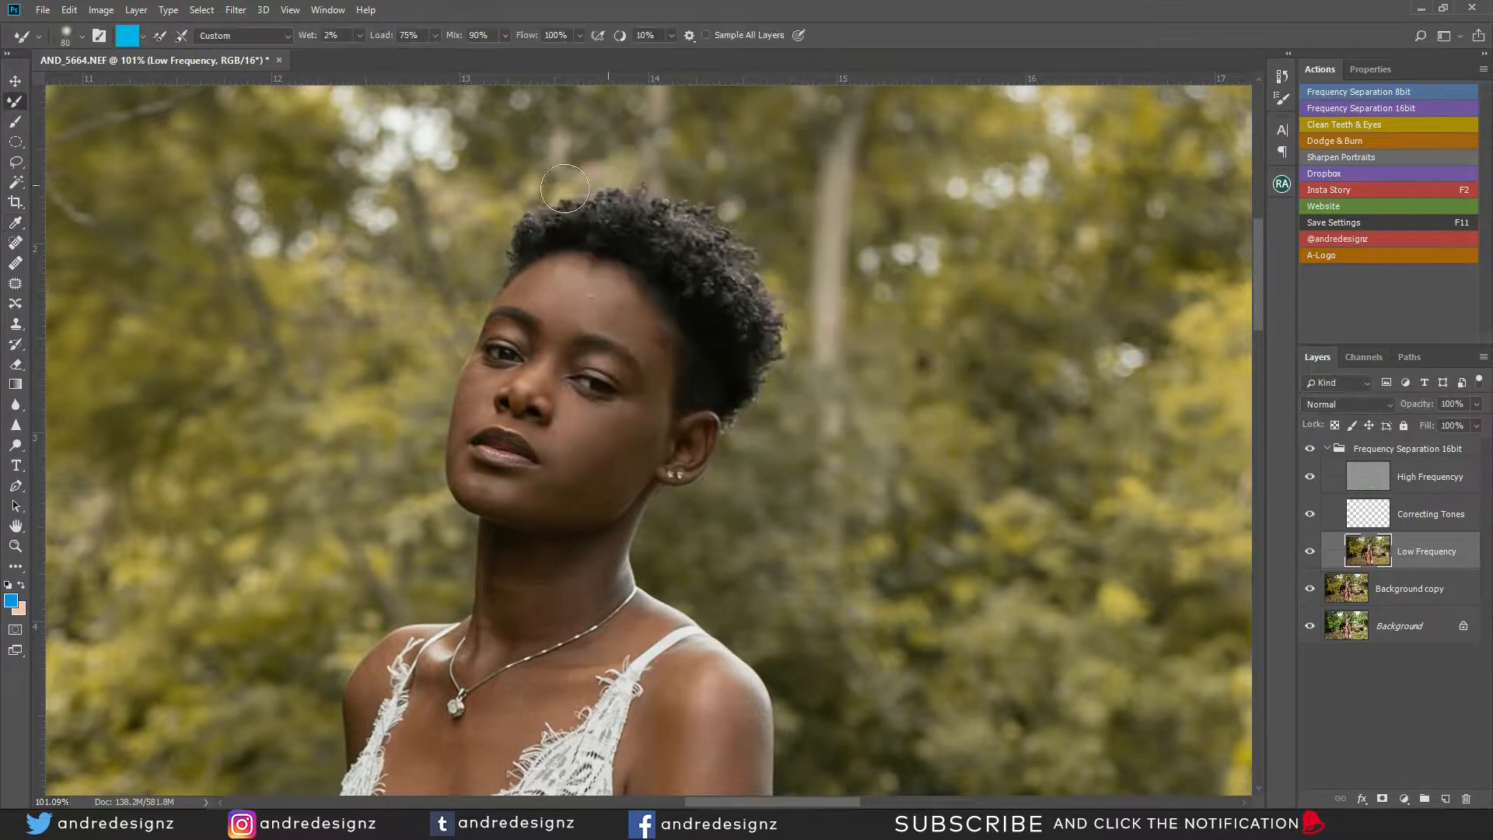
left_click(143, 36)
left_click(152, 70)
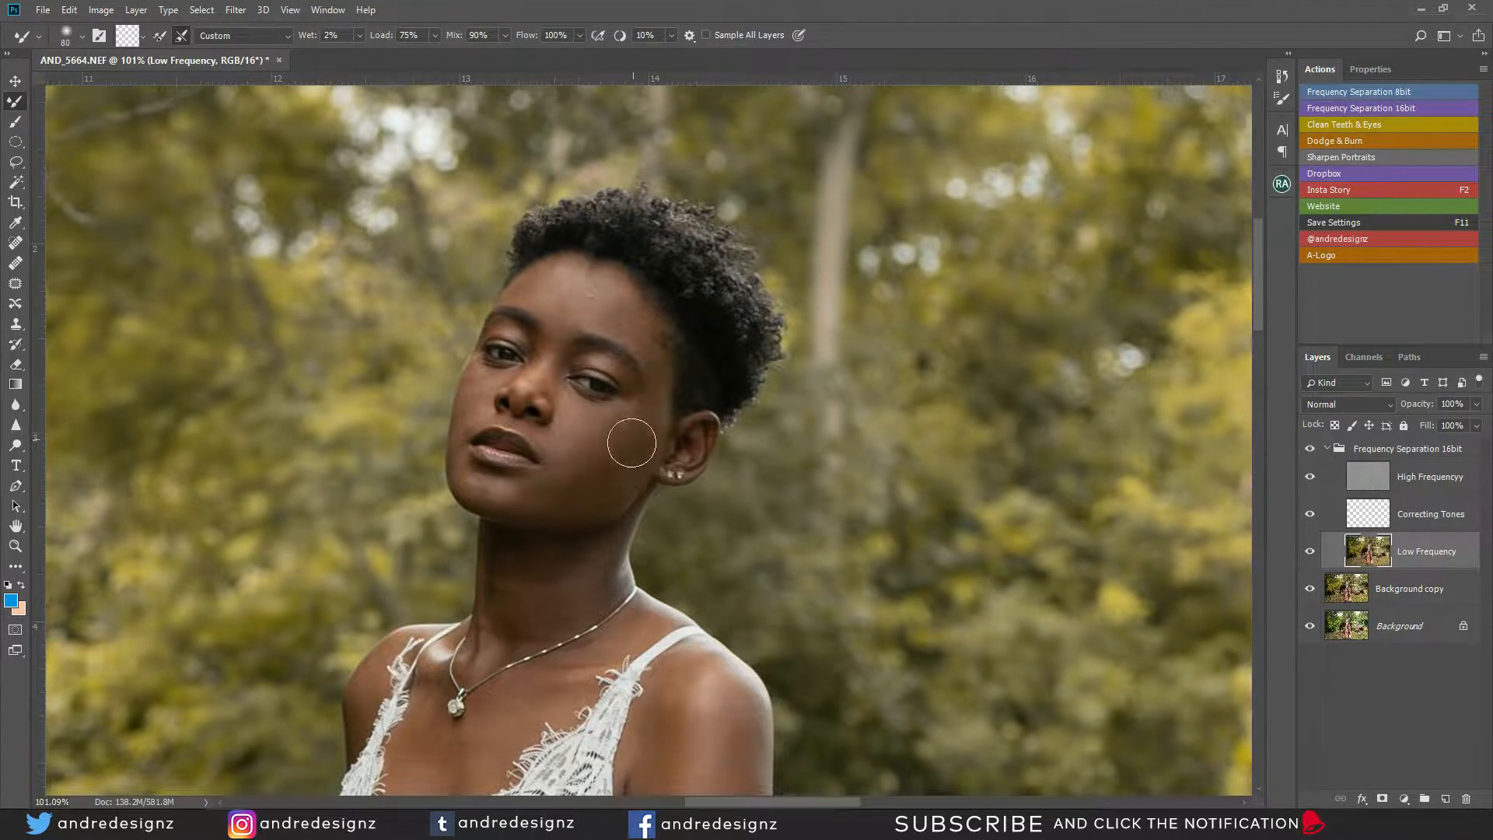
Blend the skin tones on the model's temple and forehead with the Mixer Brush at size 45, and enlarge the brush to 50
key("bracketleft")
key("bracketleft")
key("bracketleft")
key("bracketleft")
key("bracketright")
mouse_move(658, 345)
left_mouse_down()
mouse_move(619, 295)
mouse_move(655, 357)
mouse_move(624, 297)
mouse_move(567, 299)
mouse_move(596, 280)
mouse_move(644, 359)
left_mouse_up()
left_click_drag(642, 338, 653, 365)
mouse_move(634, 333)
left_mouse_down()
mouse_move(626, 314)
mouse_move(660, 363)
mouse_move(641, 374)
left_mouse_up()
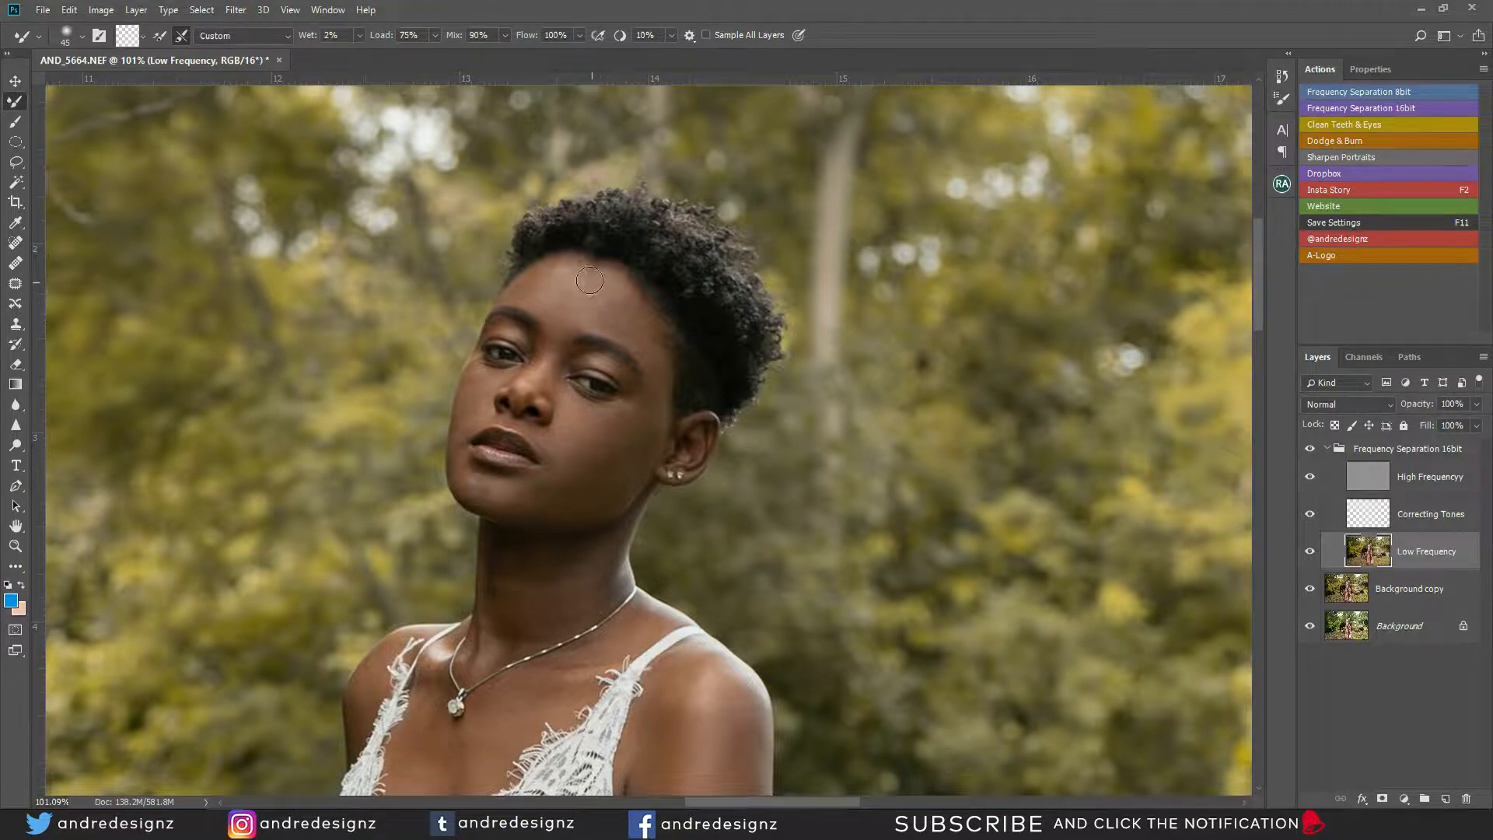
left_click_drag(602, 282, 567, 278)
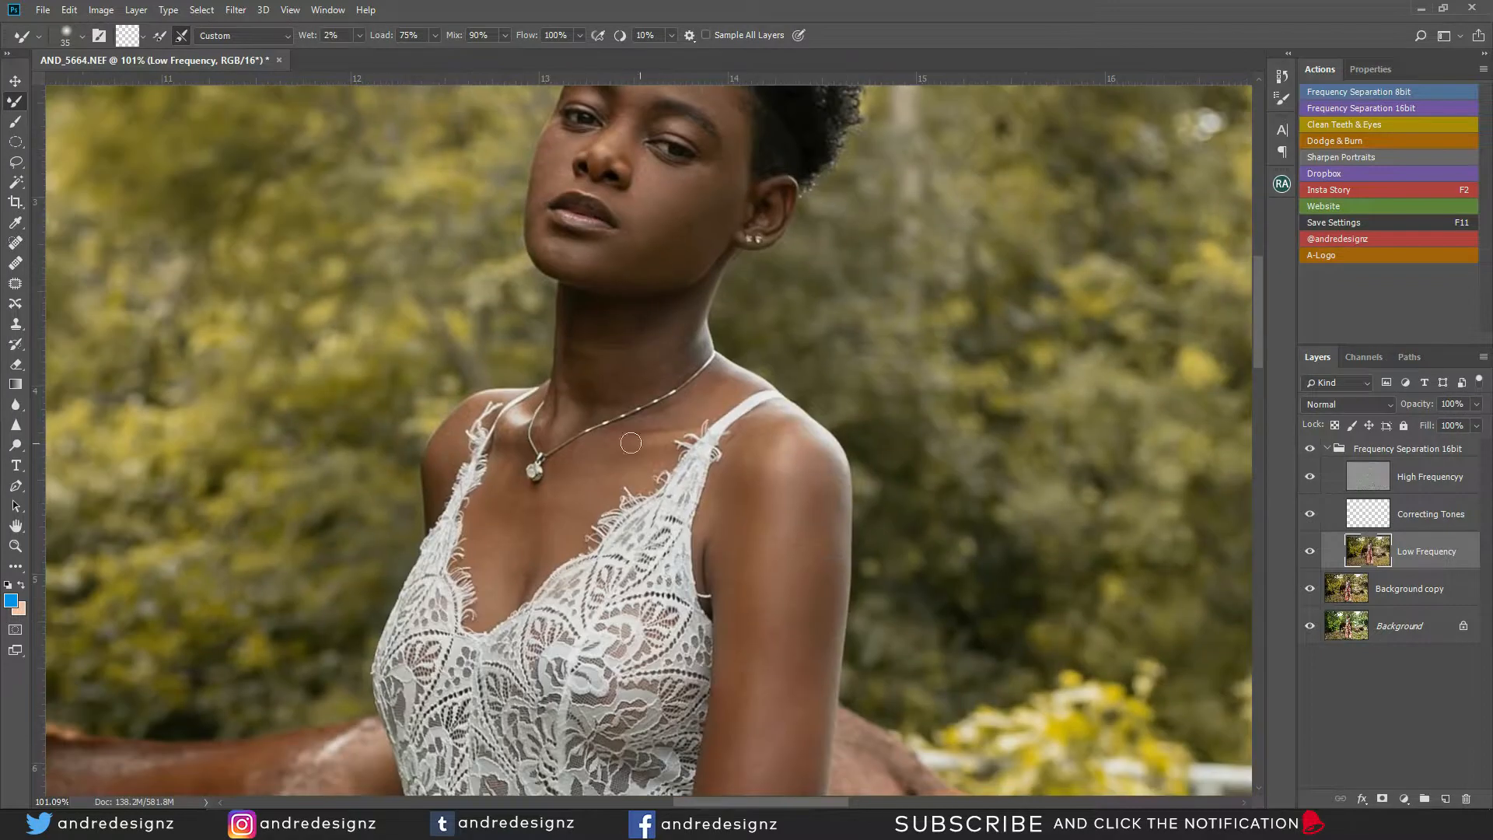
key("bracketright")
Compare the face before and after retouching by toggling the visibility of the Frequency Separation 16bit group
scroll(739, 335, "up", 5)
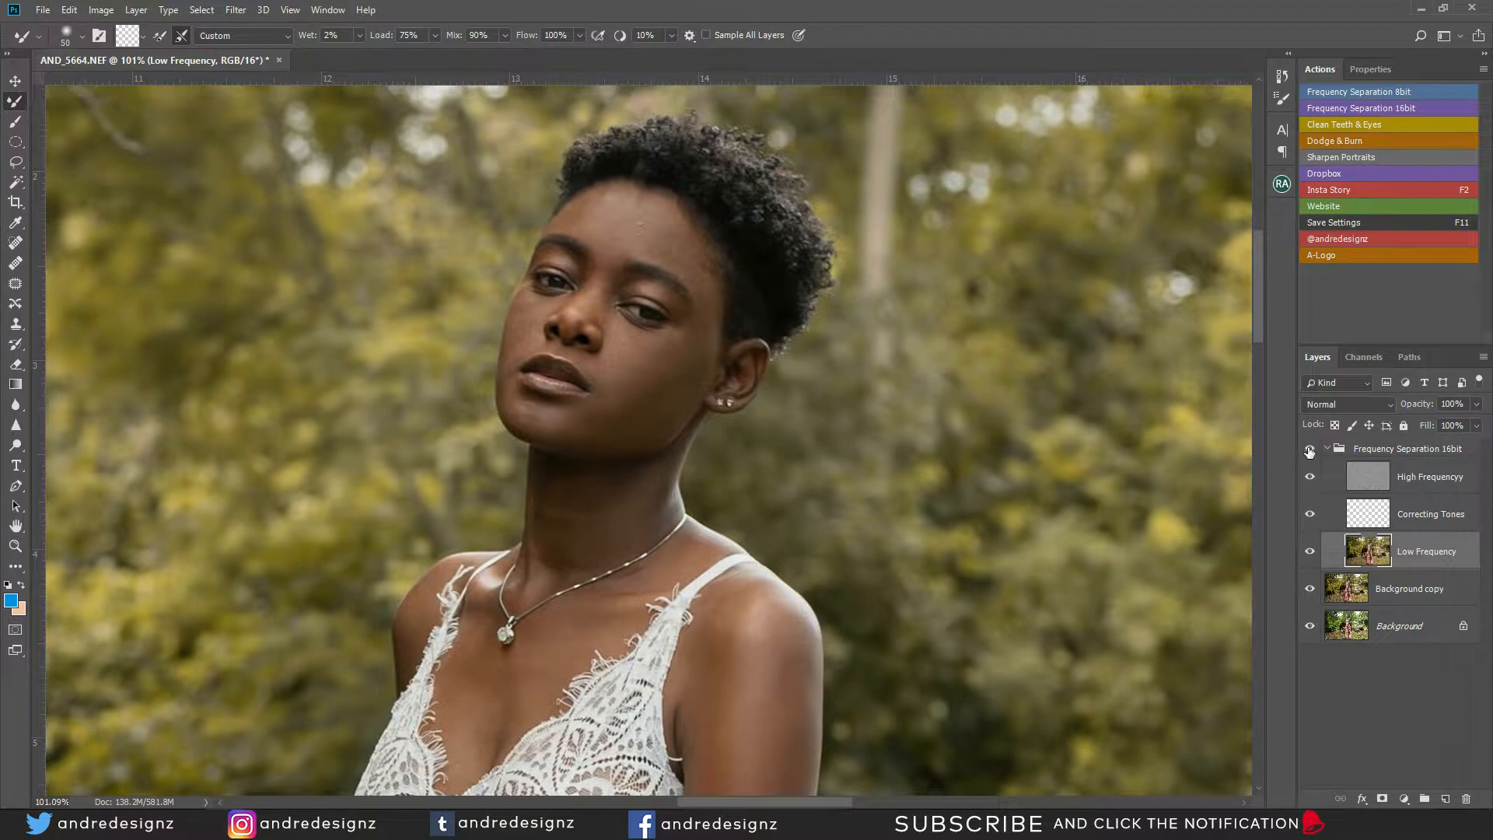
left_click(1309, 451)
left_click(1310, 451)
left_click(1310, 450)
Blend the skin tones on the model's chest, shoulder and arm down to the elbow with the Mixer Brush at size 50
left_click_drag(638, 501, 679, 262)
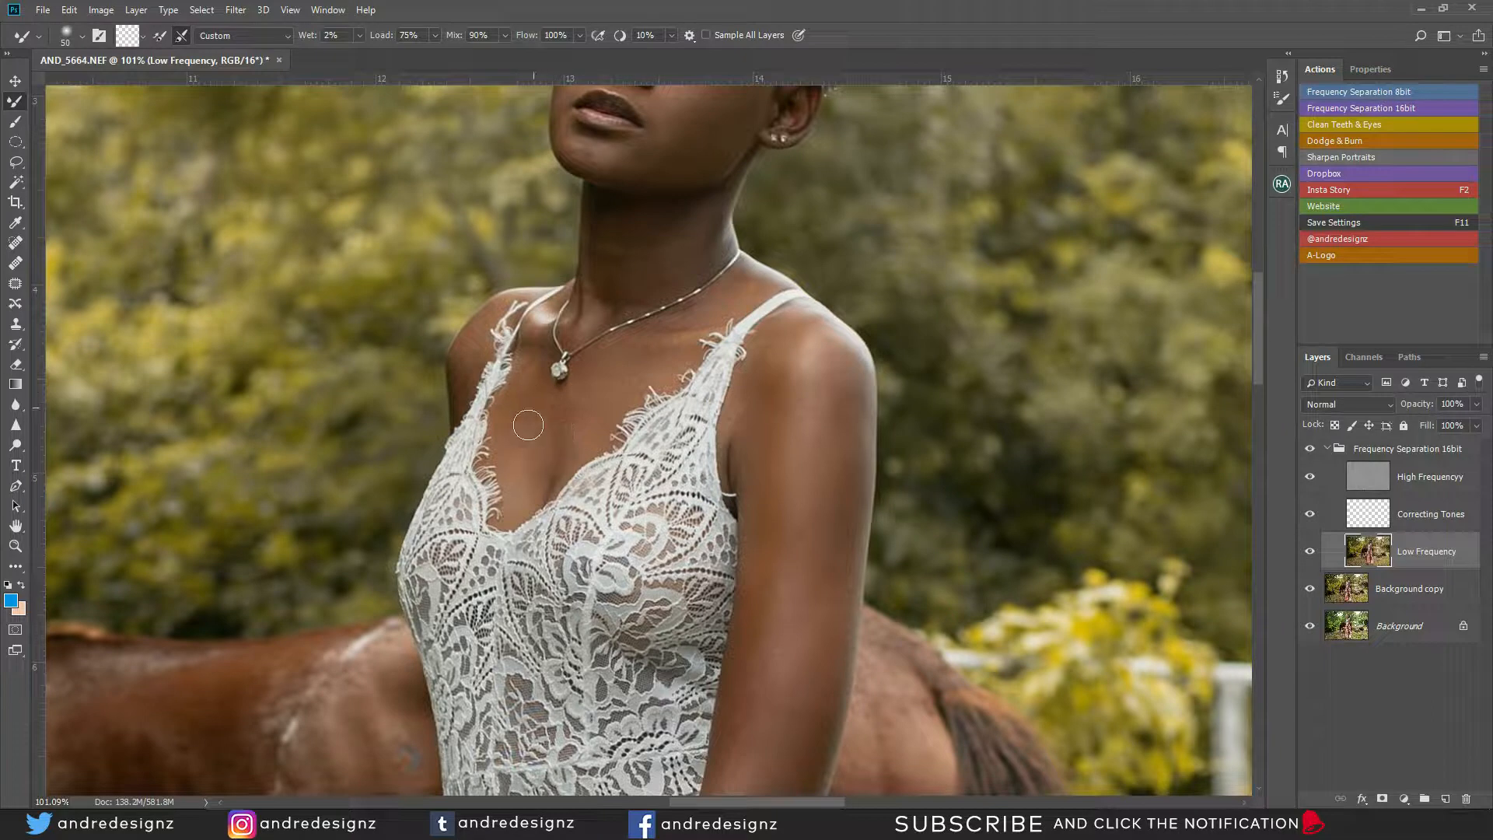
left_click_drag(669, 365, 536, 292)
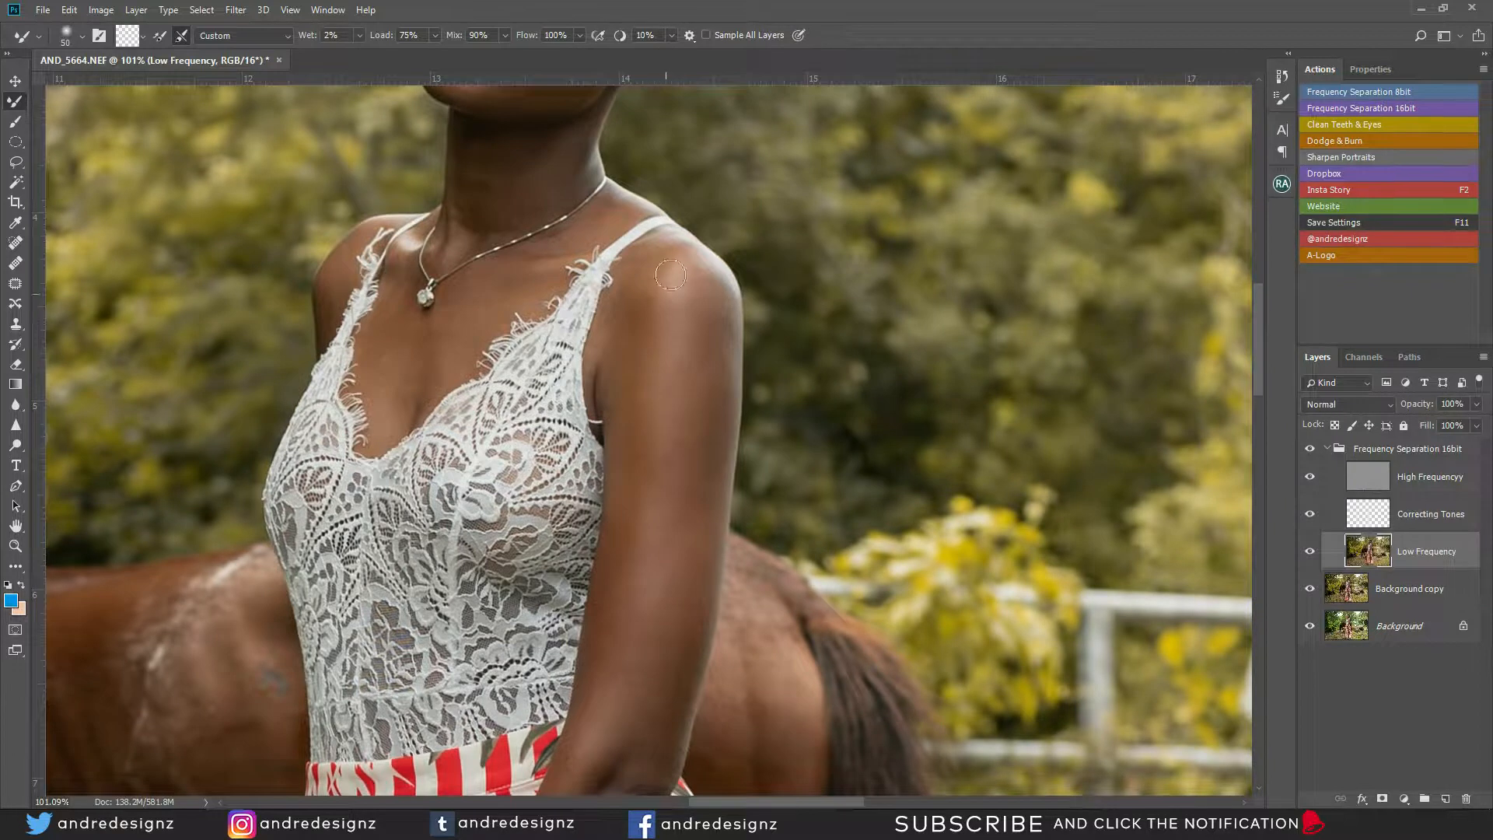
scroll(637, 575, "down", 3)
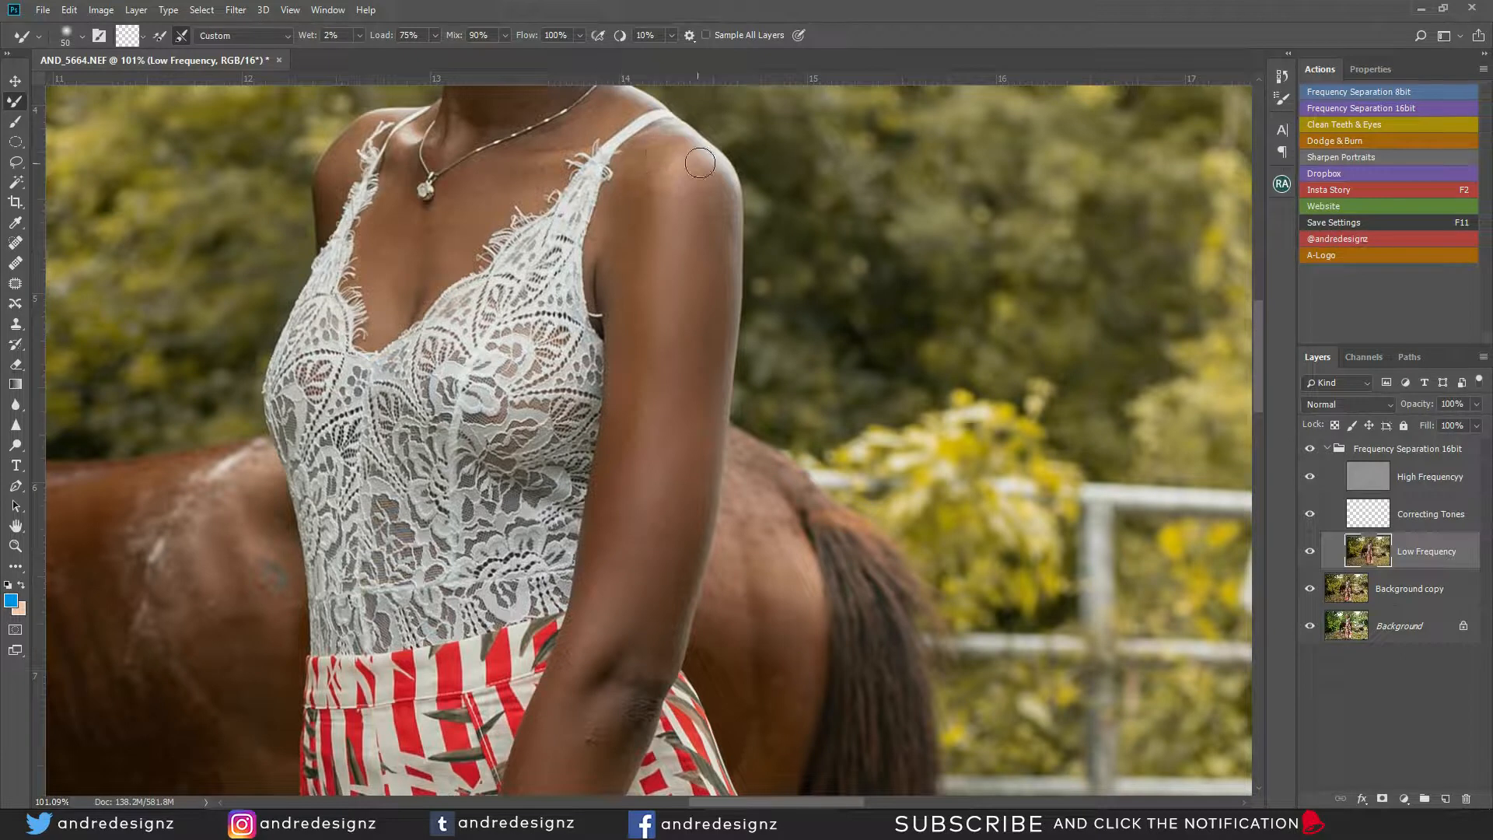
left_click_drag(651, 479, 706, 287)
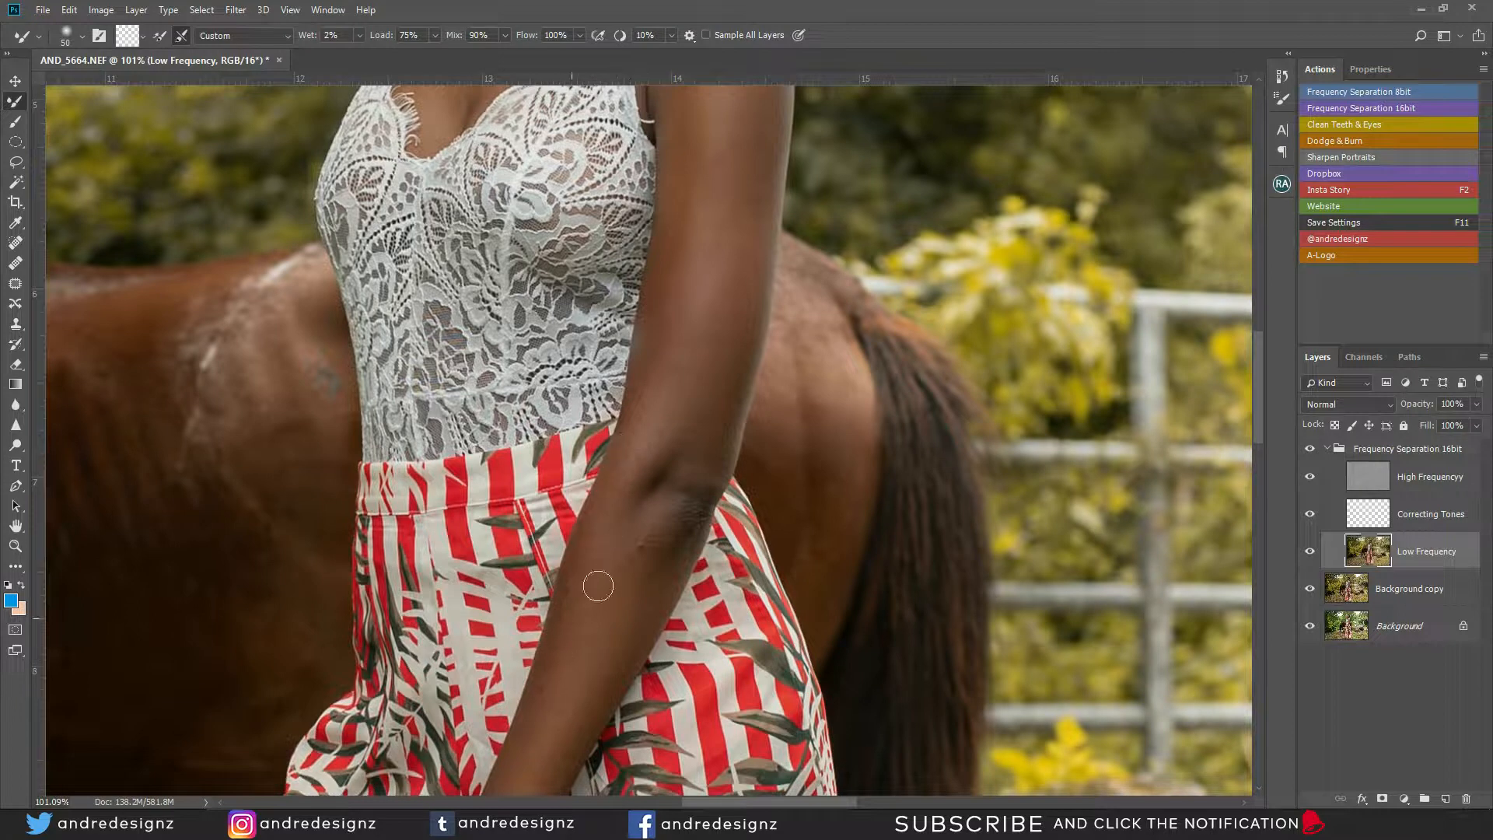
left_click_drag(620, 595, 668, 394)
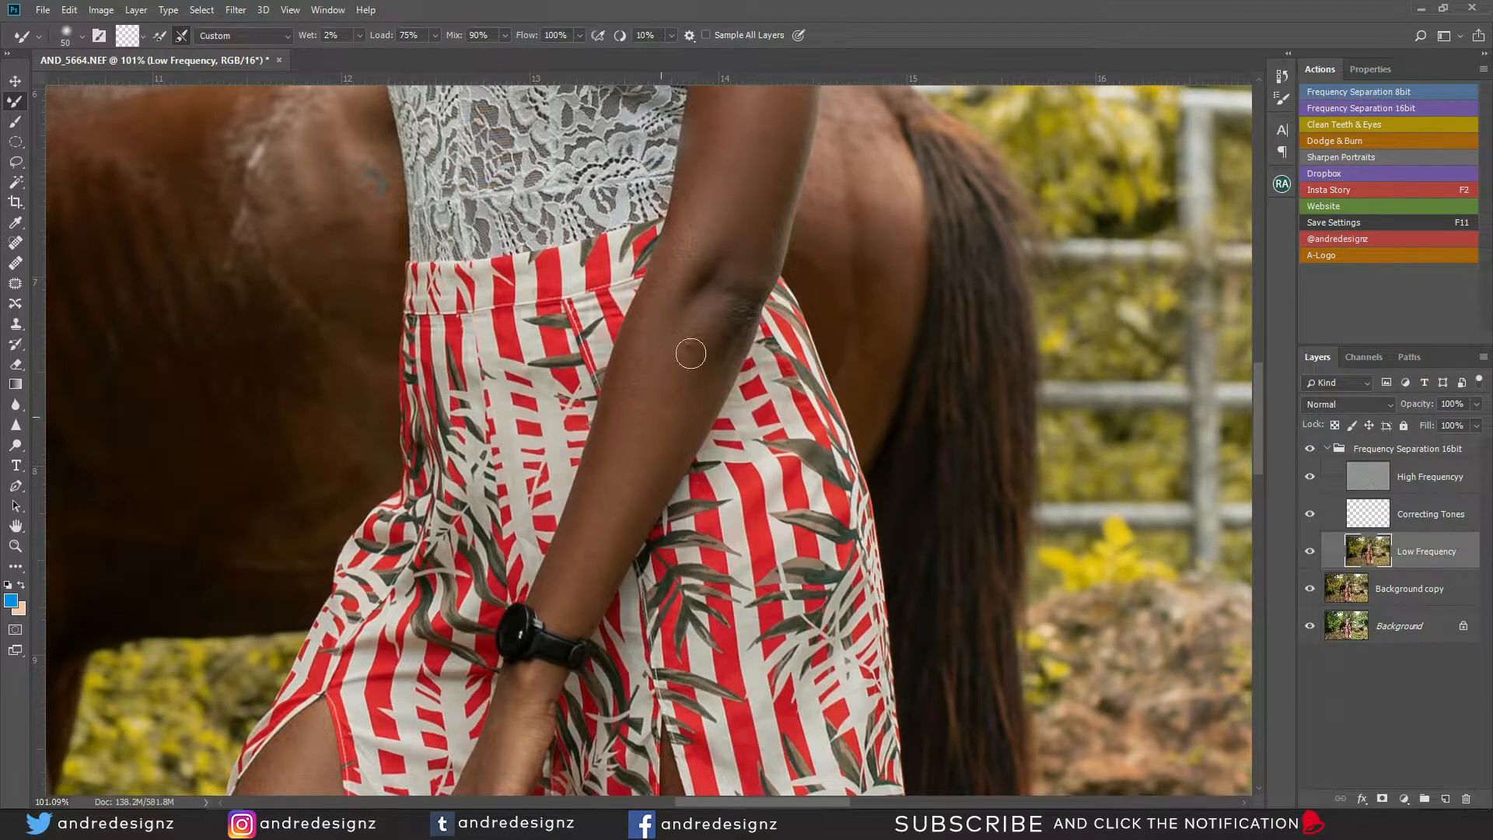
Smooth the remaining skin tones along the model's arm, forearm and hand with the Mixer Brush
left_click_drag(747, 233, 679, 520)
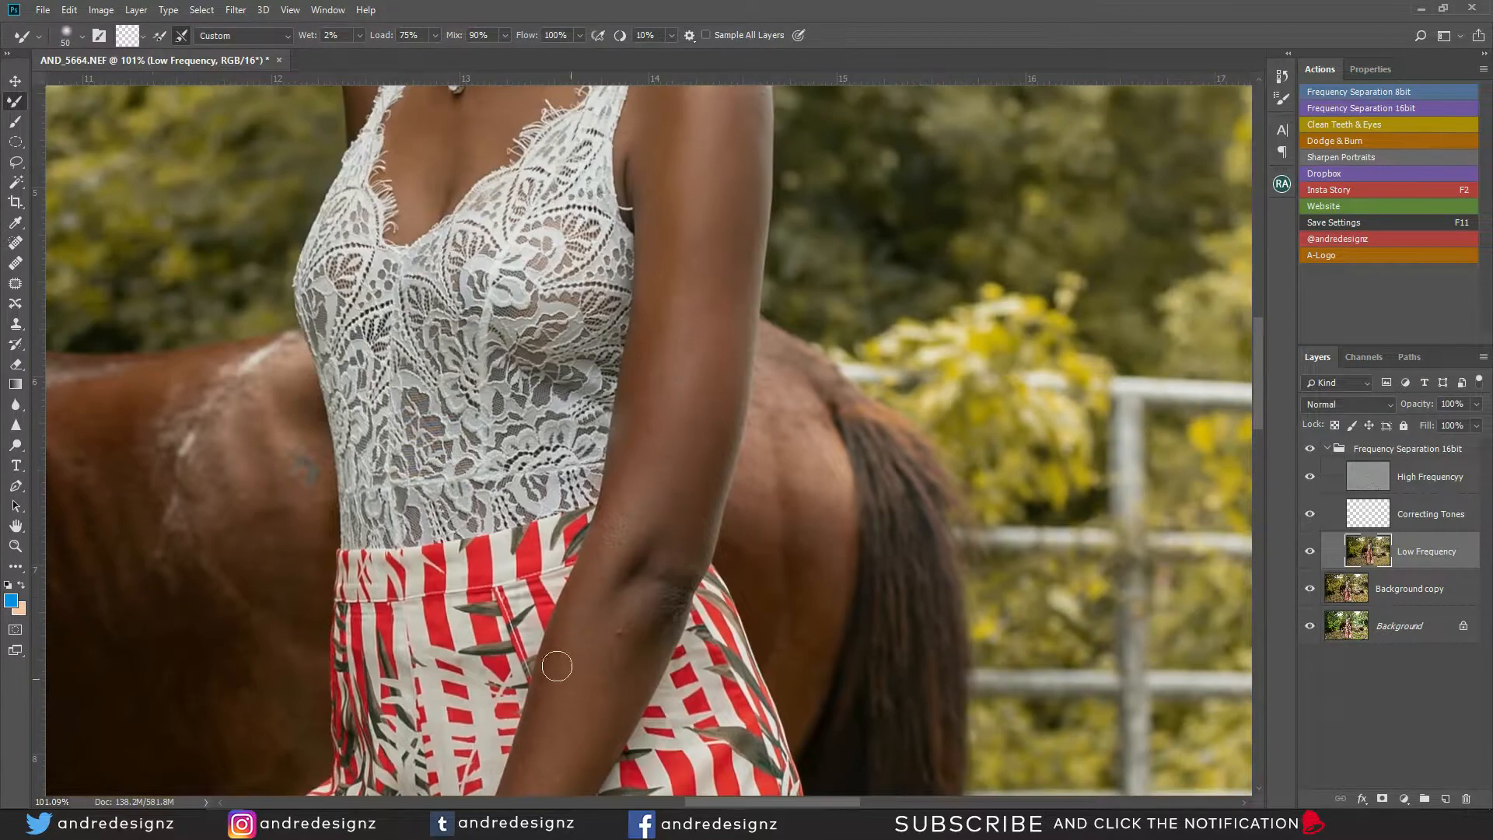
left_click_drag(643, 433, 617, 575)
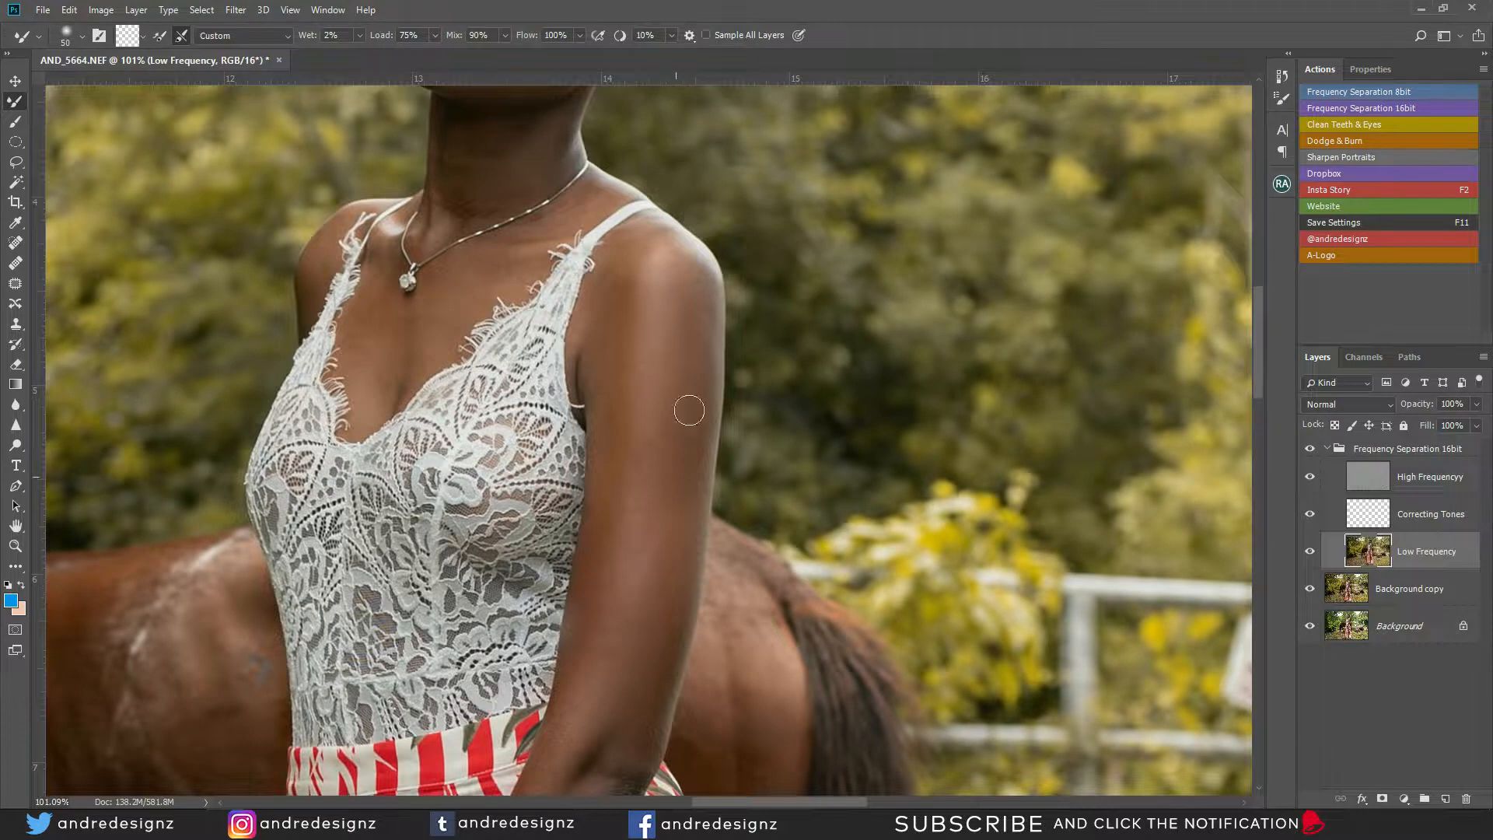
mouse_move(599, 623)
left_mouse_down()
mouse_move(739, 472)
mouse_move(730, 181)
left_mouse_up()
left_click_drag(703, 370, 677, 170)
left_click_drag(650, 417, 680, 316)
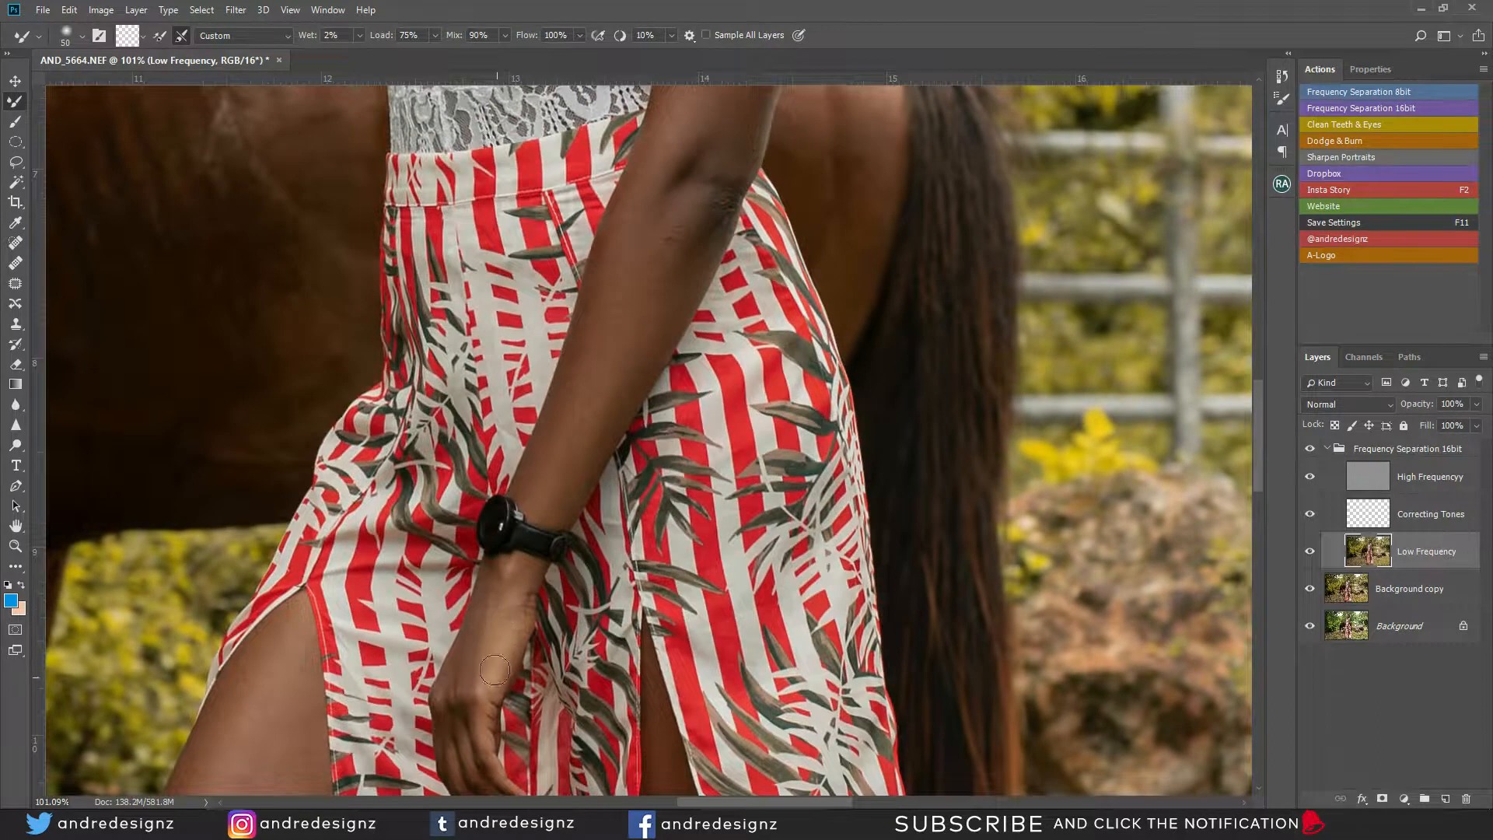
mouse_move(557, 582)
left_mouse_down()
mouse_move(607, 365)
mouse_move(552, 622)
left_mouse_up()
mouse_move(719, 144)
left_mouse_down()
mouse_move(656, 404)
mouse_move(561, 550)
left_mouse_up()
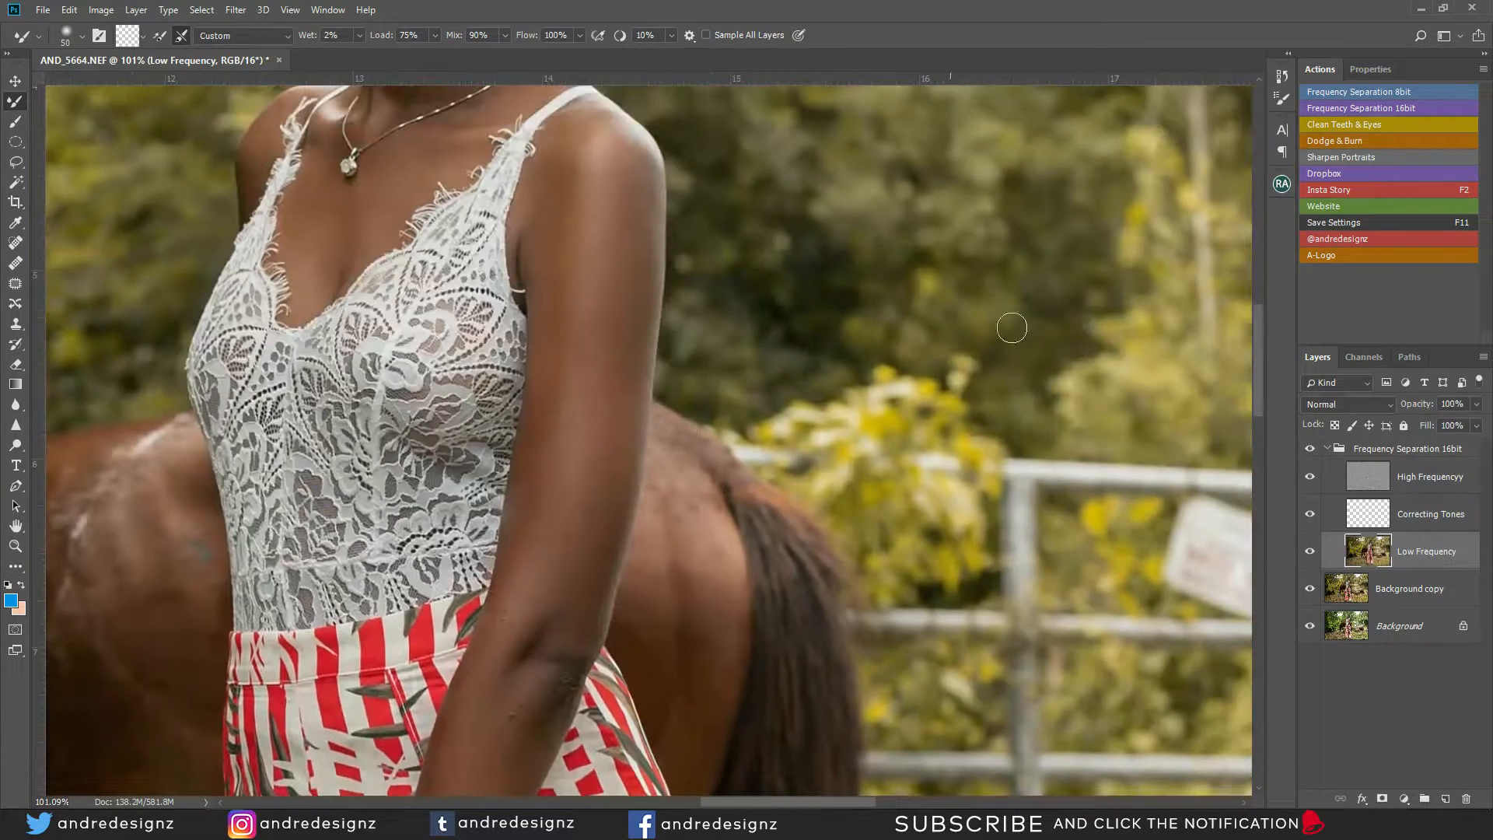
Compare the arm before and after retouching by toggling the visibility of the Frequency Separation 16bit group
left_click(1313, 448)
left_click(1314, 446)
left_click(1314, 446)
Try to erase the blended edge between the lace top and the arm with the size 125 Eraser, and undo the eraser strokes
key("e")
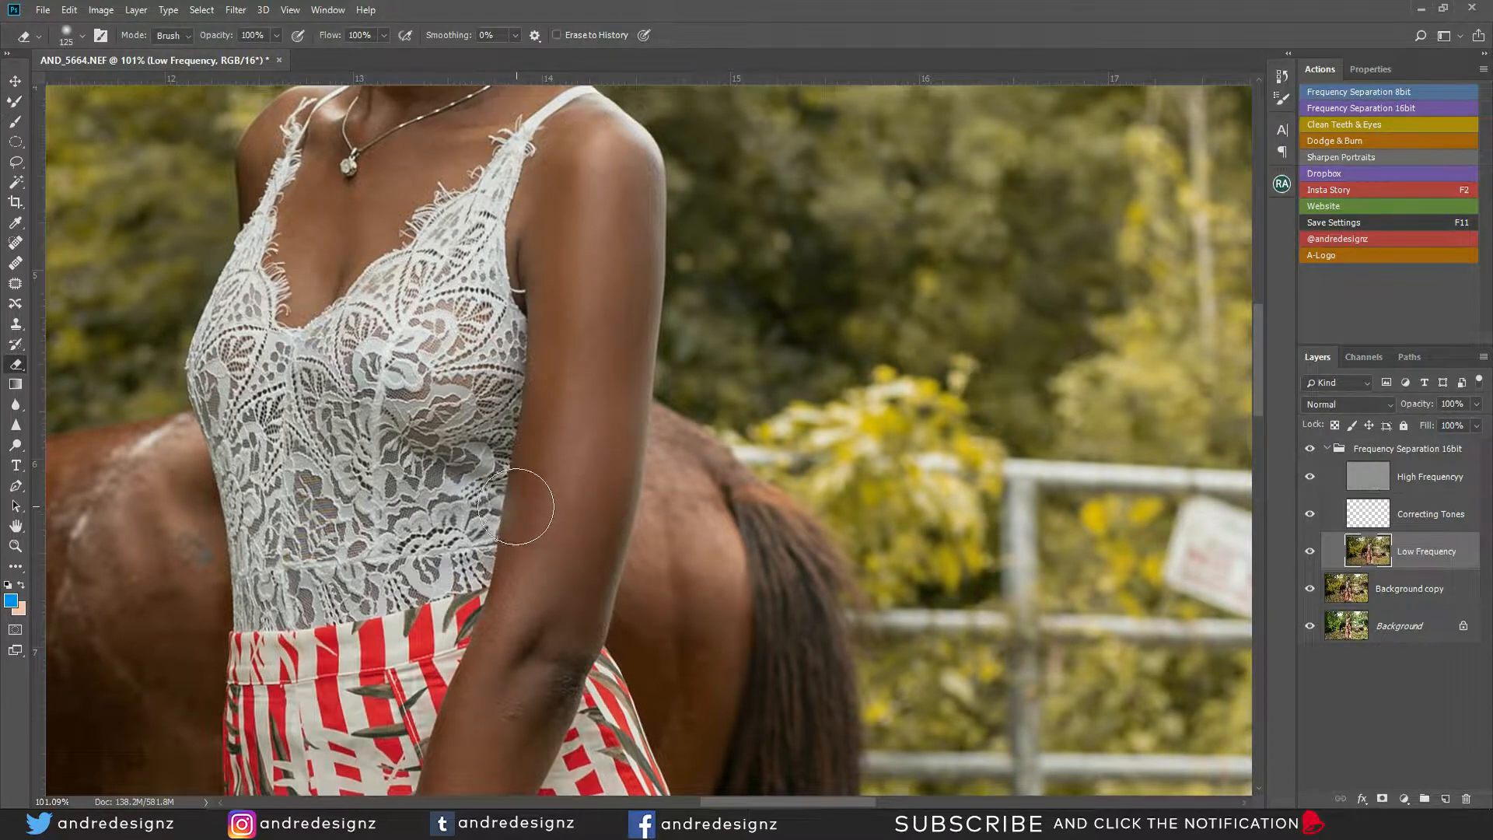
left_click_drag(513, 510, 516, 503)
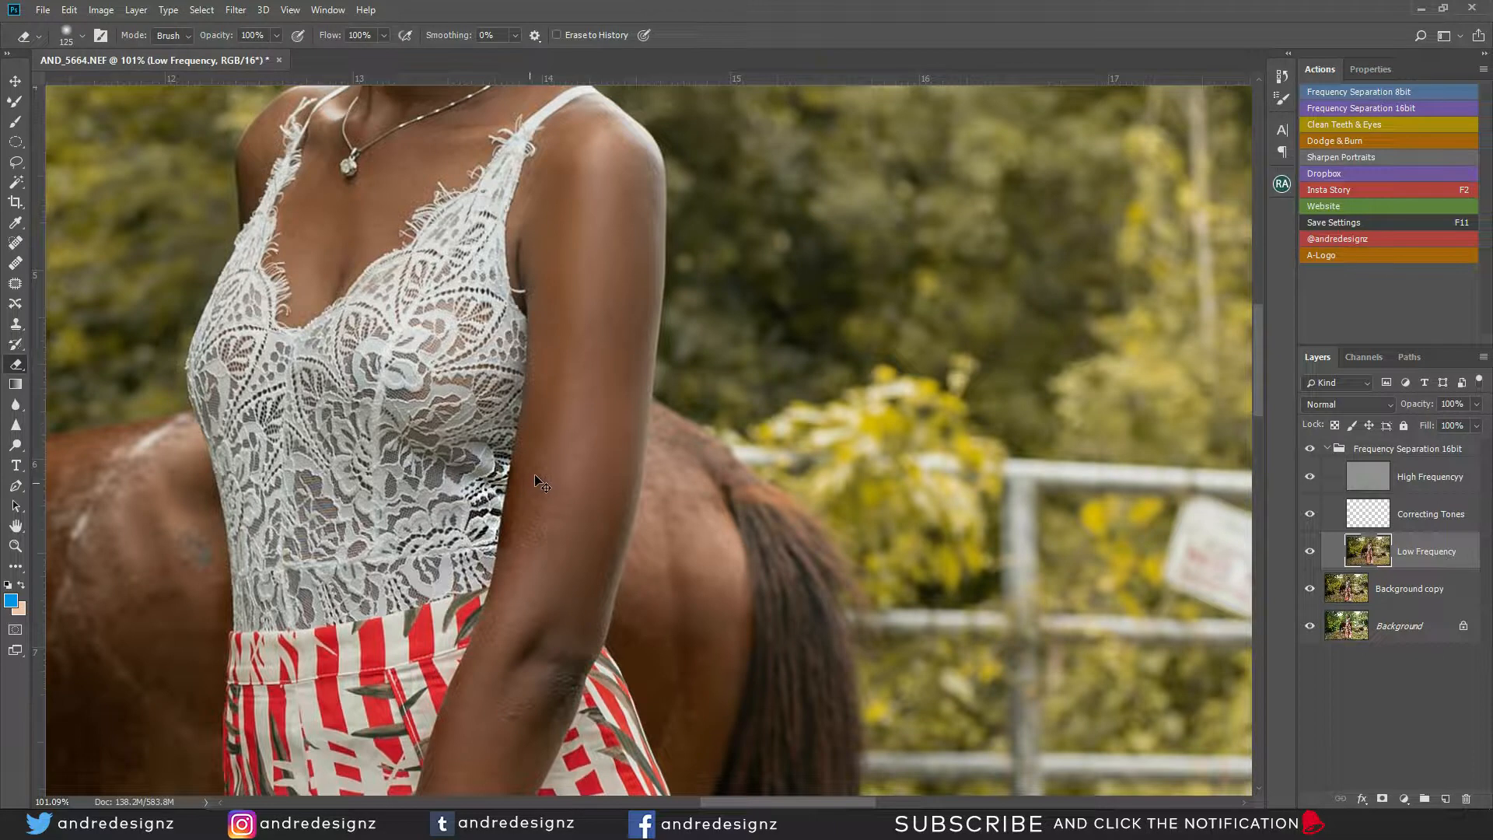
left_click(1283, 76)
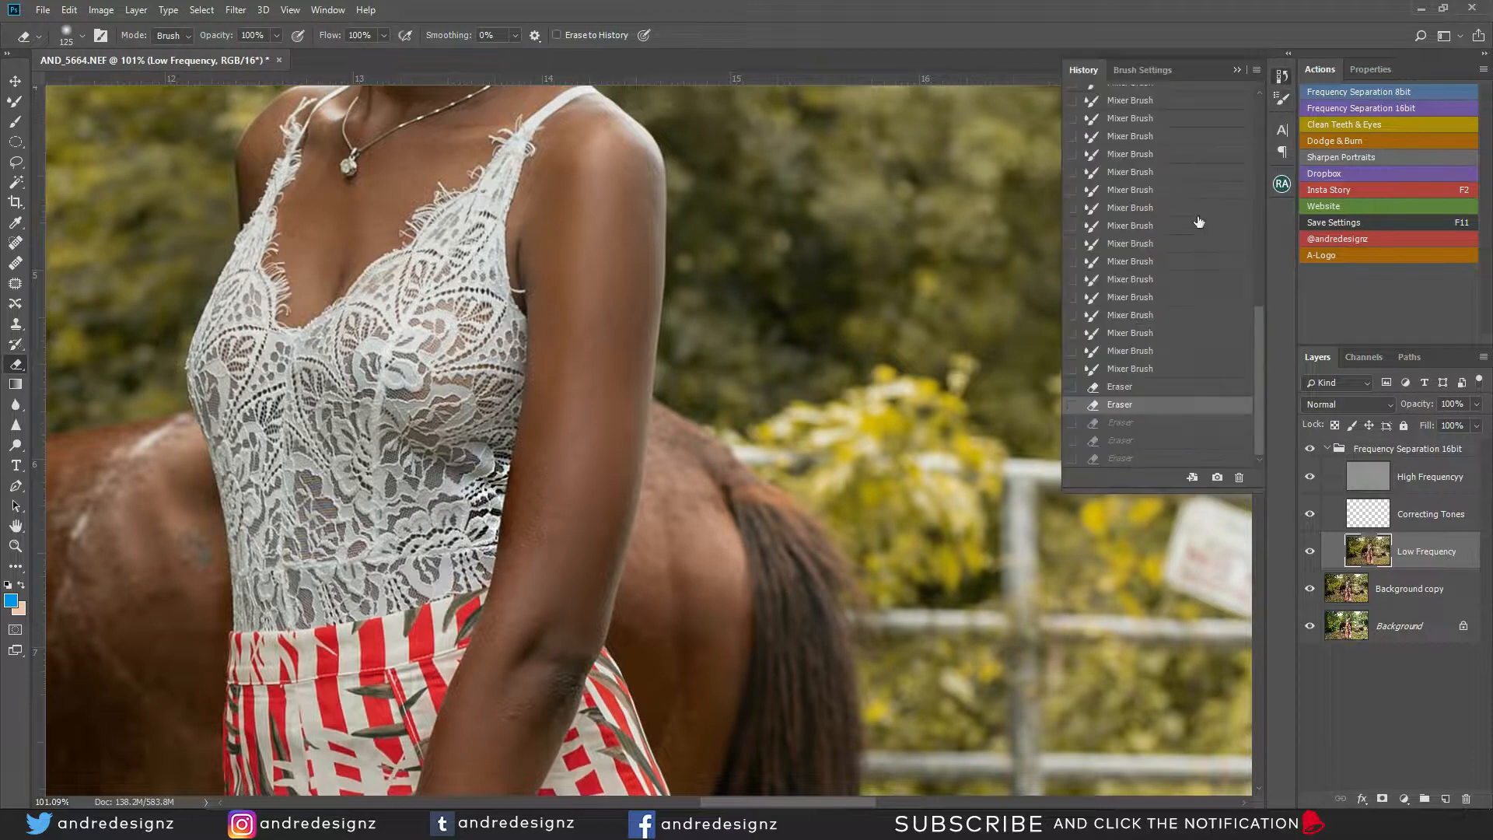
left_click(1120, 386)
left_click(1130, 369)
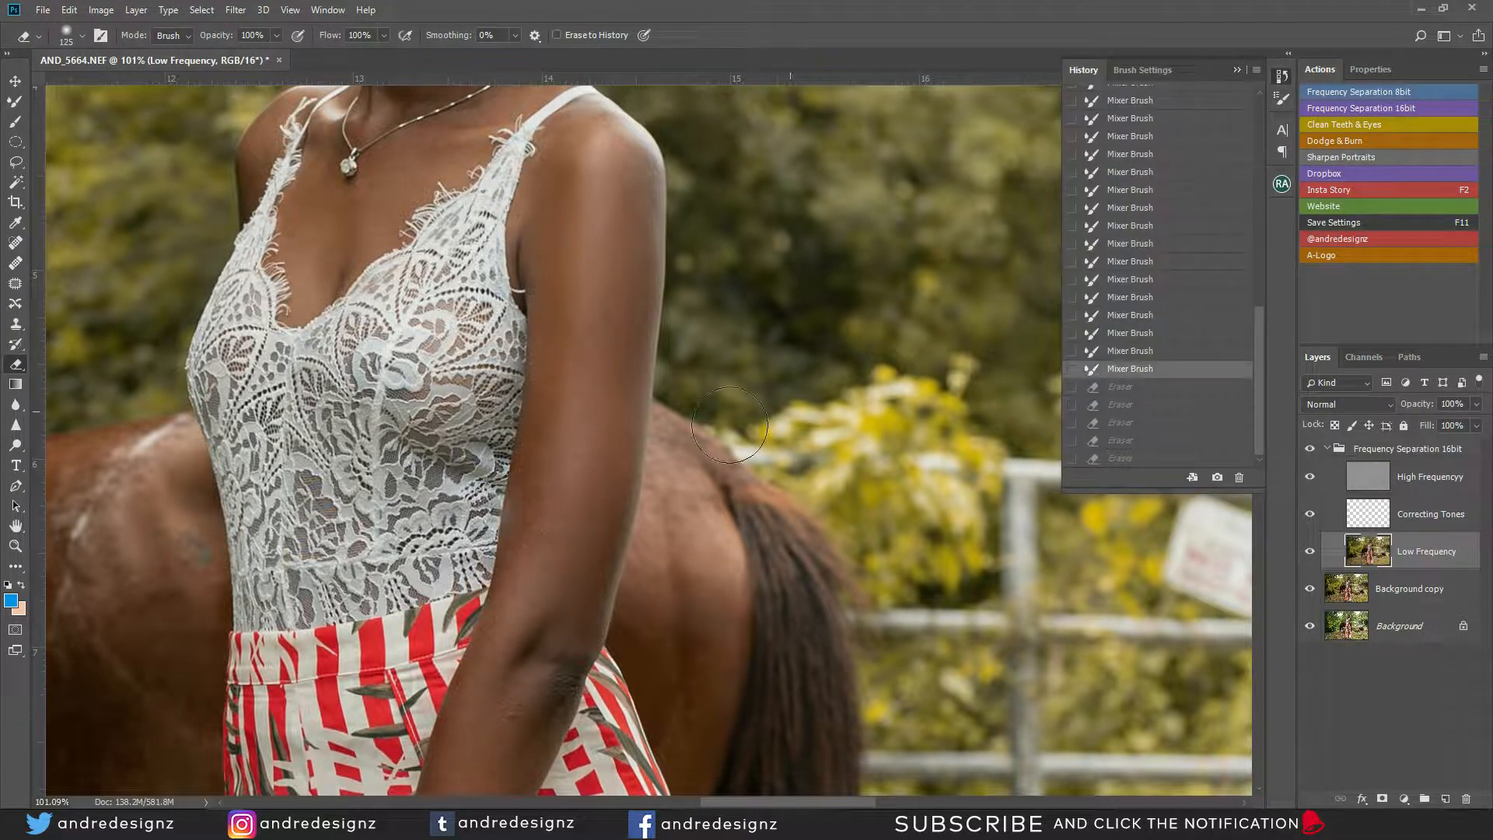
Set the Eraser flow to 11% and erase lightly along the lace top's edge beside the arm on the Low Frequency layer
left_click(383, 36)
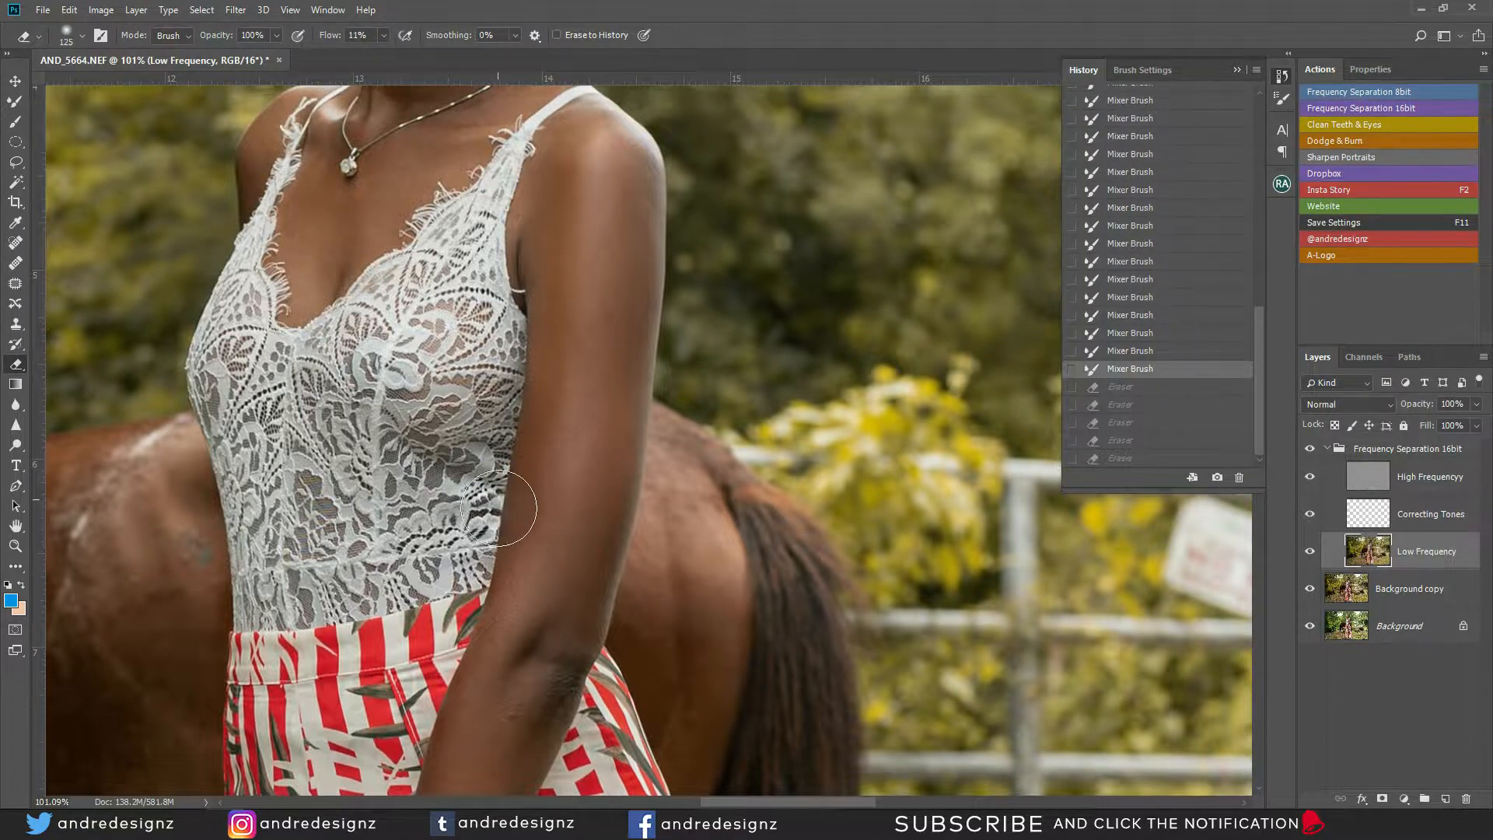
left_click_drag(506, 483, 506, 517)
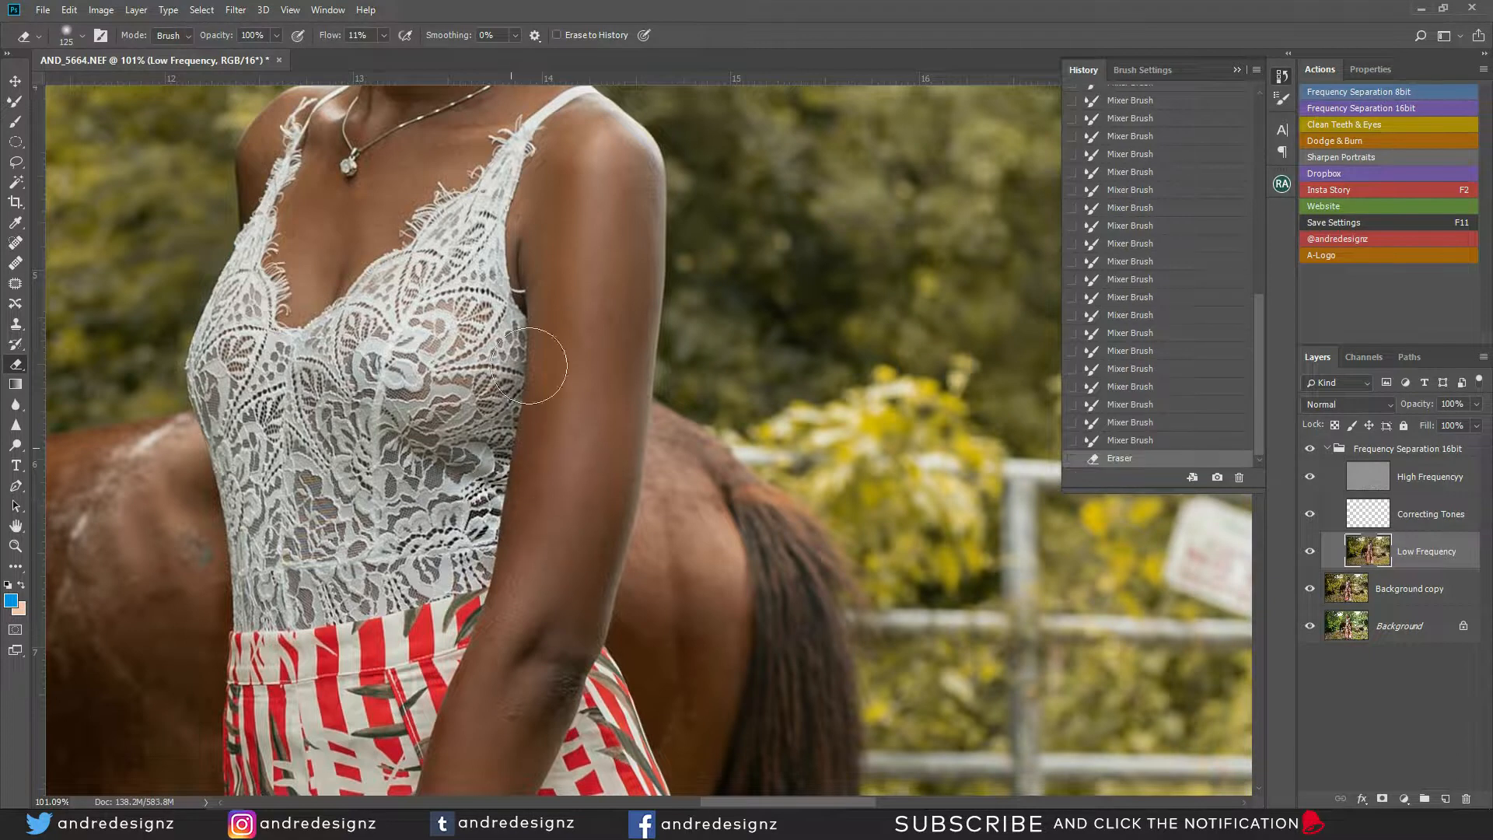
left_click_drag(793, 620, 795, 586)
left_click(1327, 449)
left_click(1327, 448)
left_click(1375, 557)
Blend the skin tones on the model's forward thigh and knee with the Mixer Brush enlarged to size 90
key("b")
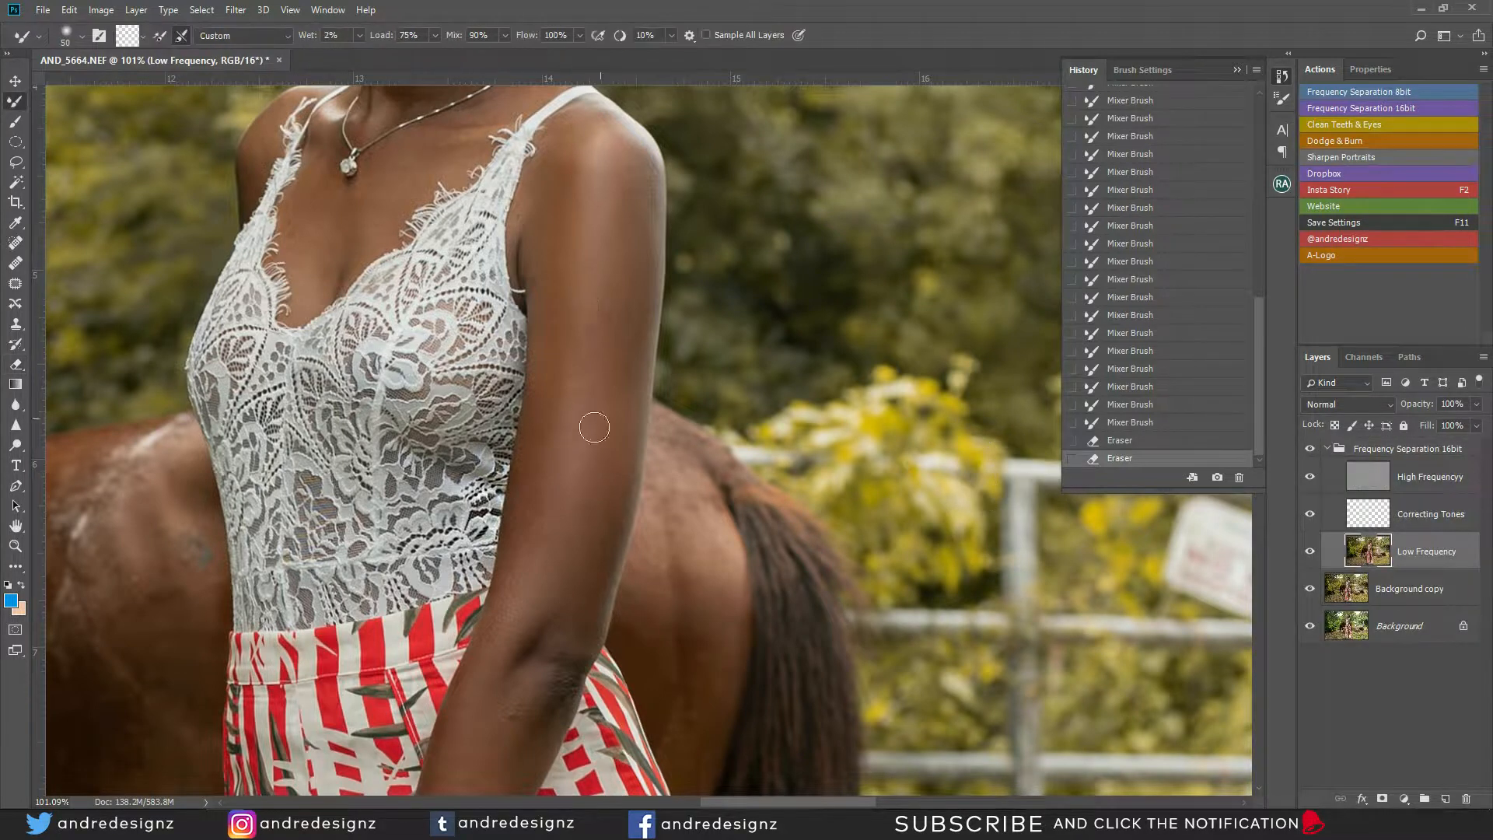
scroll(607, 389, "down", 5)
left_click_drag(574, 444, 610, 283)
left_click_drag(595, 467, 584, 358)
mouse_move(579, 513)
left_mouse_down()
mouse_move(575, 383)
mouse_move(589, 645)
left_mouse_up()
left_click_drag(666, 316, 622, 537)
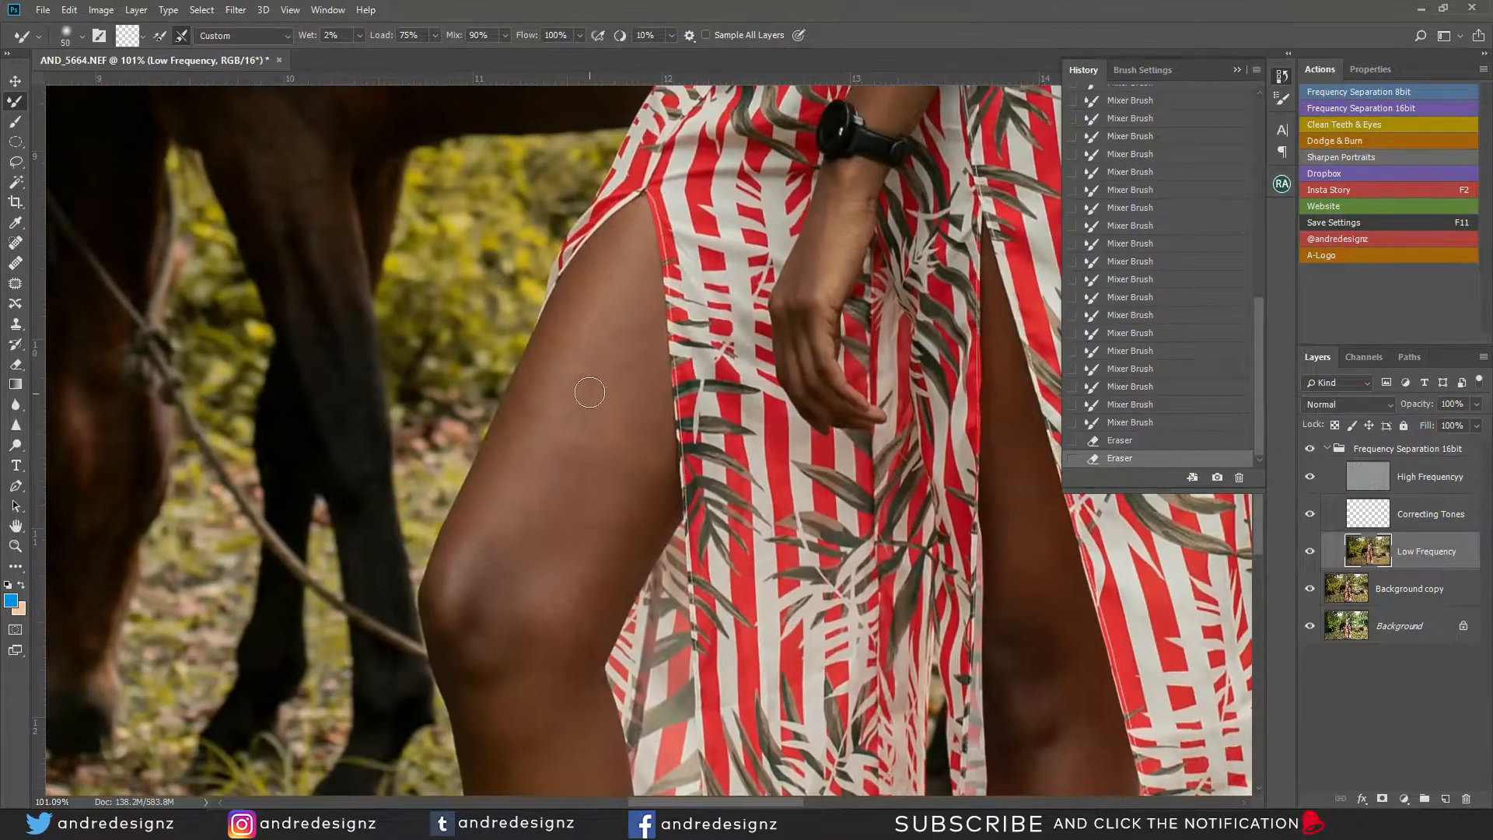
key("bracketright")
key("bracketright")
key("bracketright")
key("bracketright")
left_click_drag(599, 301, 506, 510)
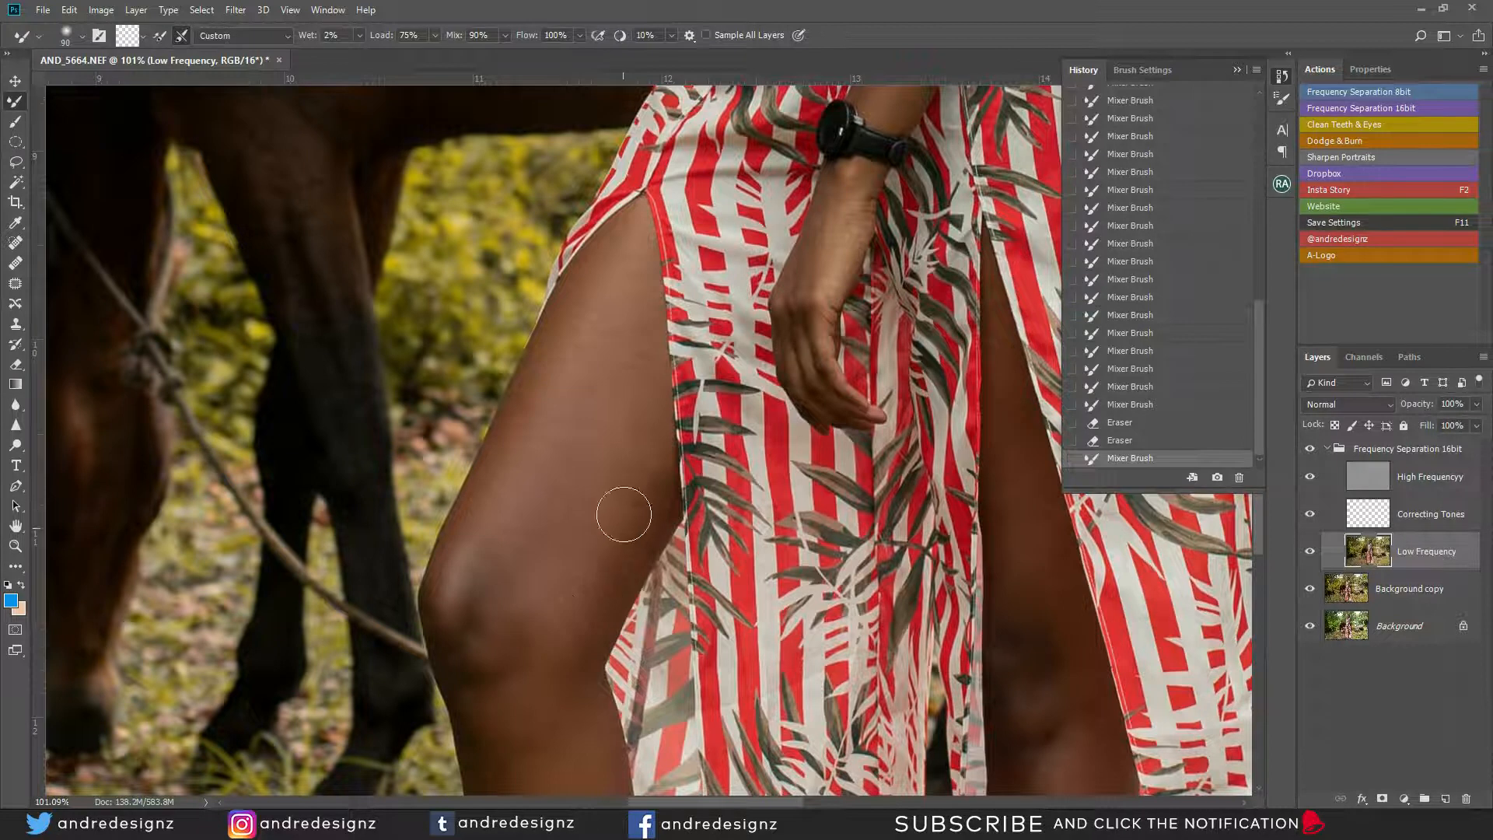
mouse_move(604, 333)
left_mouse_down()
mouse_move(567, 360)
mouse_move(504, 573)
left_mouse_up()
mouse_move(620, 559)
left_mouse_down()
mouse_move(616, 234)
mouse_move(633, 205)
left_mouse_up()
left_click_drag(553, 460, 591, 566)
left_click_drag(555, 461, 581, 695)
left_click_drag(620, 554, 599, 309)
left_click_drag(562, 453, 582, 559)
left_click_drag(560, 485, 562, 544)
Reduce the Mixer Brush to size 50 and blend the skin on the forward leg's knee and shin
left_click_drag(539, 303, 627, 574)
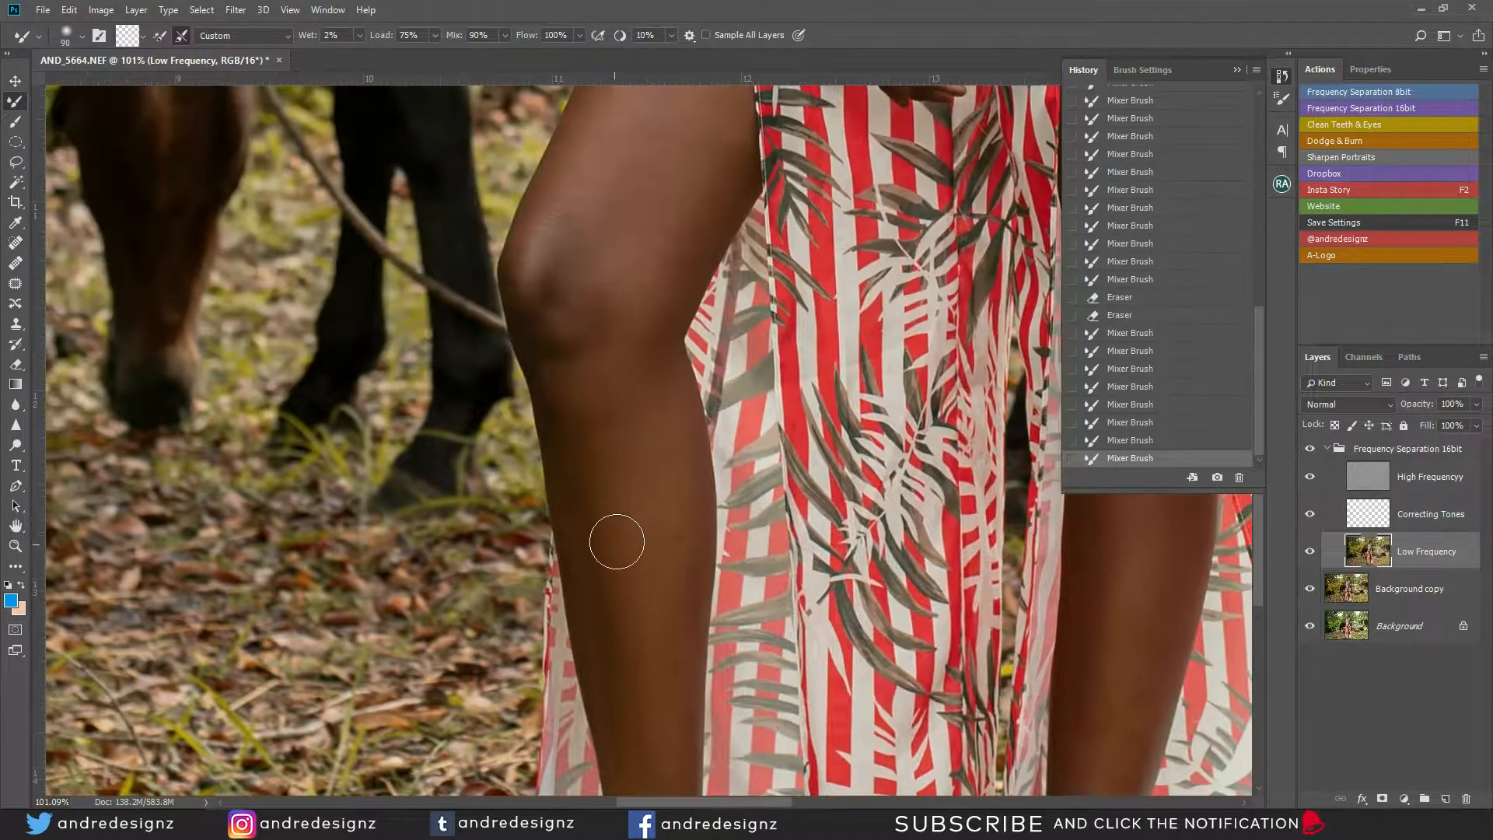
key("bracketleft")
key("bracketleft")
key("bracketleft")
key("bracketleft")
left_click_drag(561, 408, 639, 305)
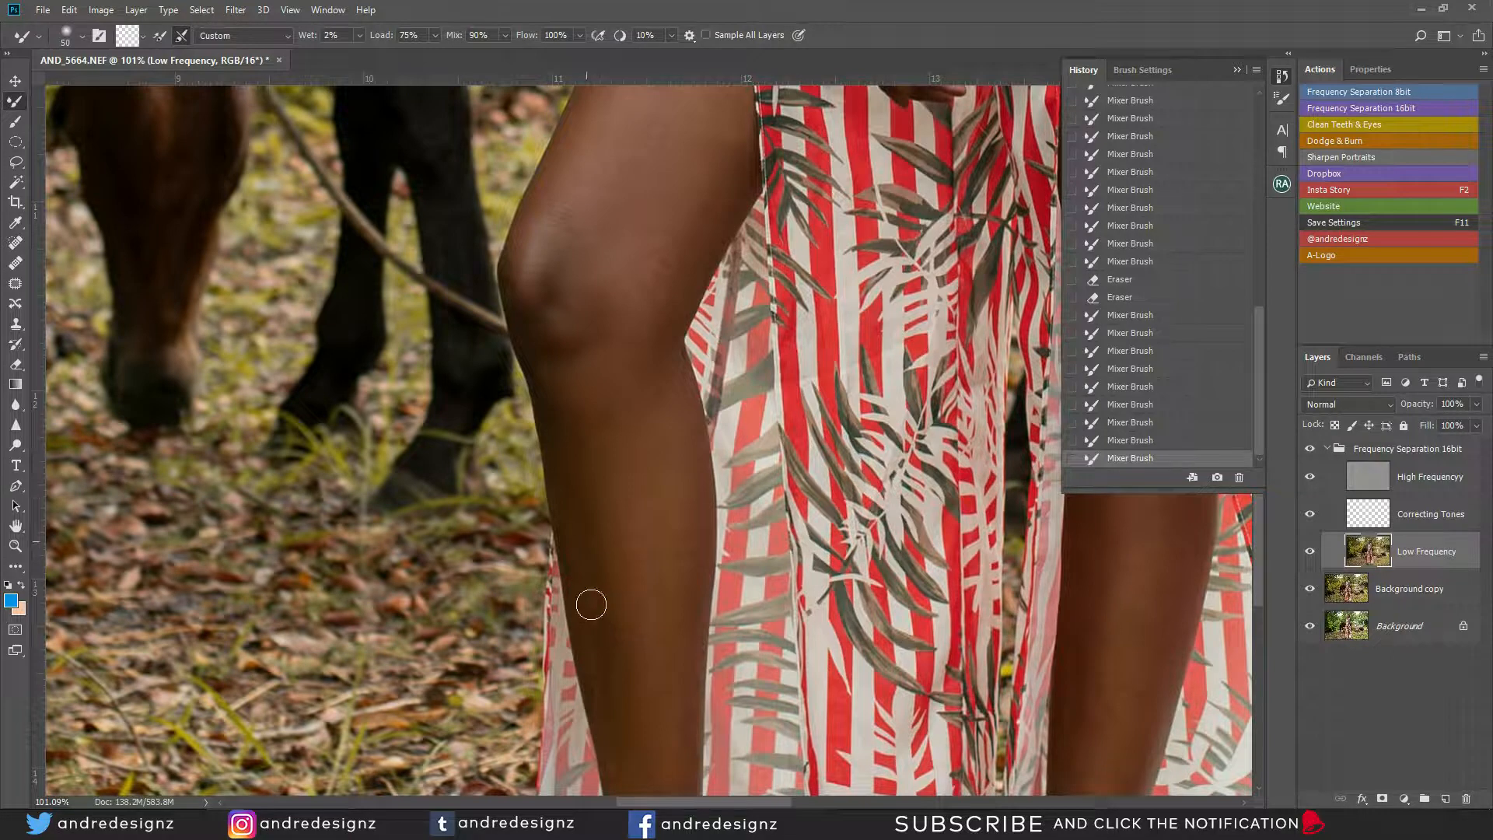
Blend the skin tones on the shin, knee and thigh of the model's other leg with the Mixer Brush
mouse_move(1054, 587)
left_mouse_down()
mouse_move(1042, 567)
mouse_move(859, 533)
mouse_move(631, 463)
left_mouse_up()
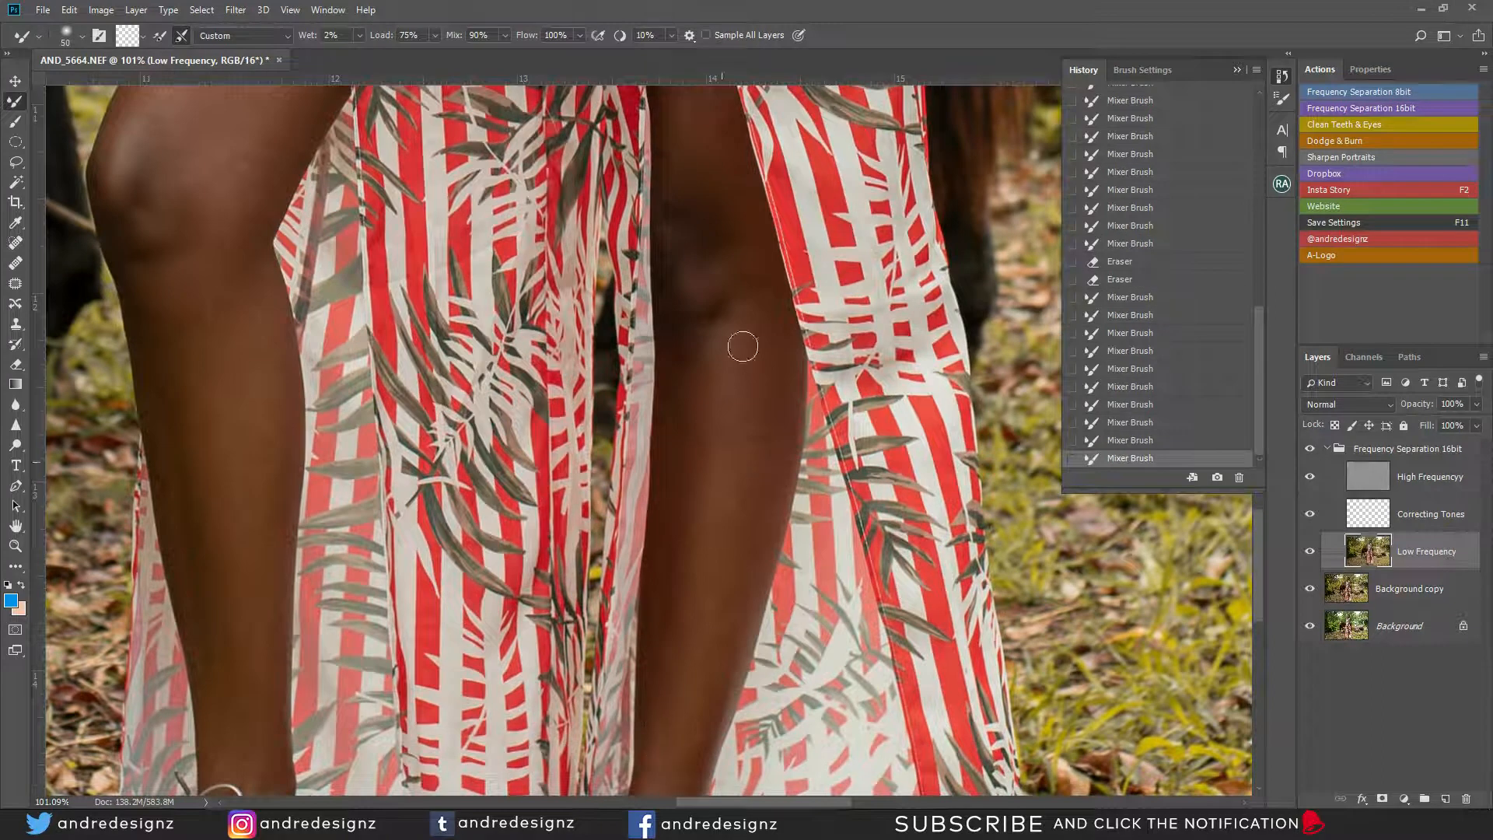
left_click_drag(669, 652, 691, 506)
left_click_drag(765, 378, 763, 587)
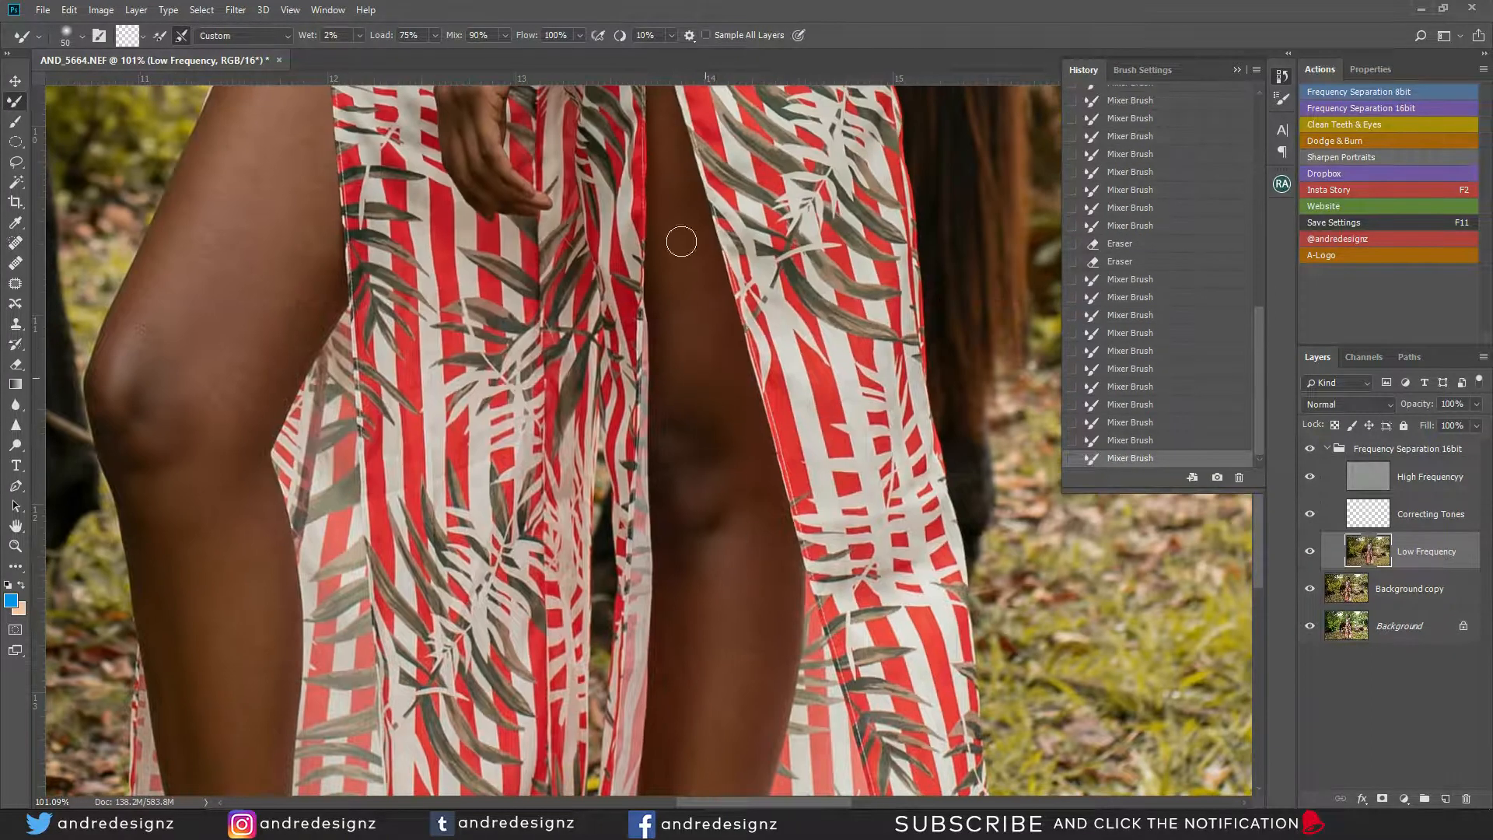
left_click_drag(686, 419, 688, 421)
left_click_drag(729, 476, 685, 254)
left_click_drag(721, 433, 690, 547)
left_click_drag(693, 500, 755, 185)
left_click_drag(704, 285, 690, 390)
mouse_move(723, 194)
left_mouse_down()
mouse_move(696, 277)
mouse_move(750, 439)
left_mouse_up()
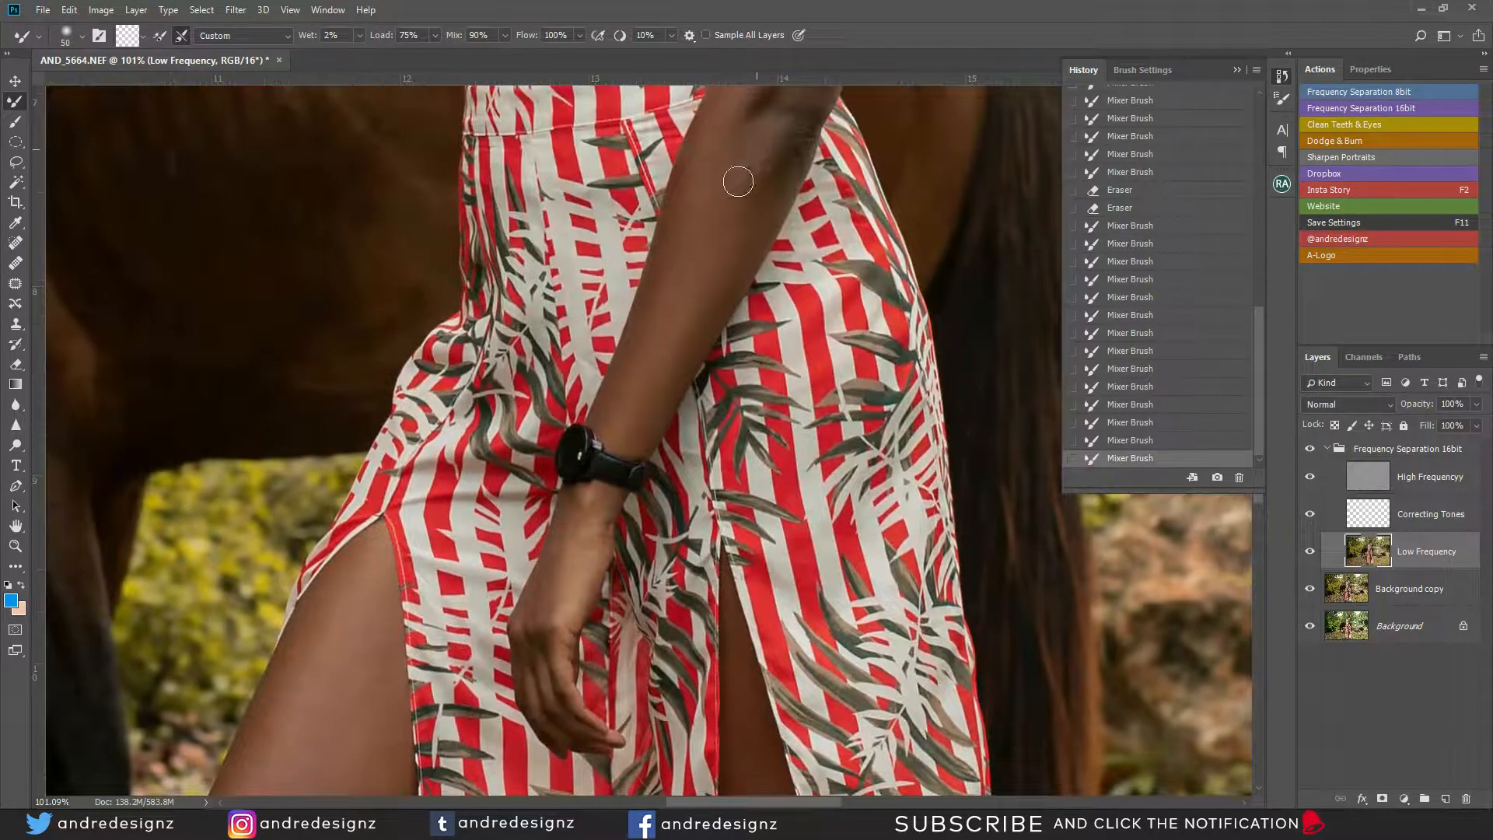
Compare the whole picture before and after skin retouching by toggling the Frequency Separation 16bit group's visibility
mouse_move(739, 166)
left_mouse_down()
mouse_move(804, 131)
mouse_move(852, 544)
left_mouse_up()
left_click_drag(817, 280, 833, 483)
left_click_drag(837, 223, 839, 256)
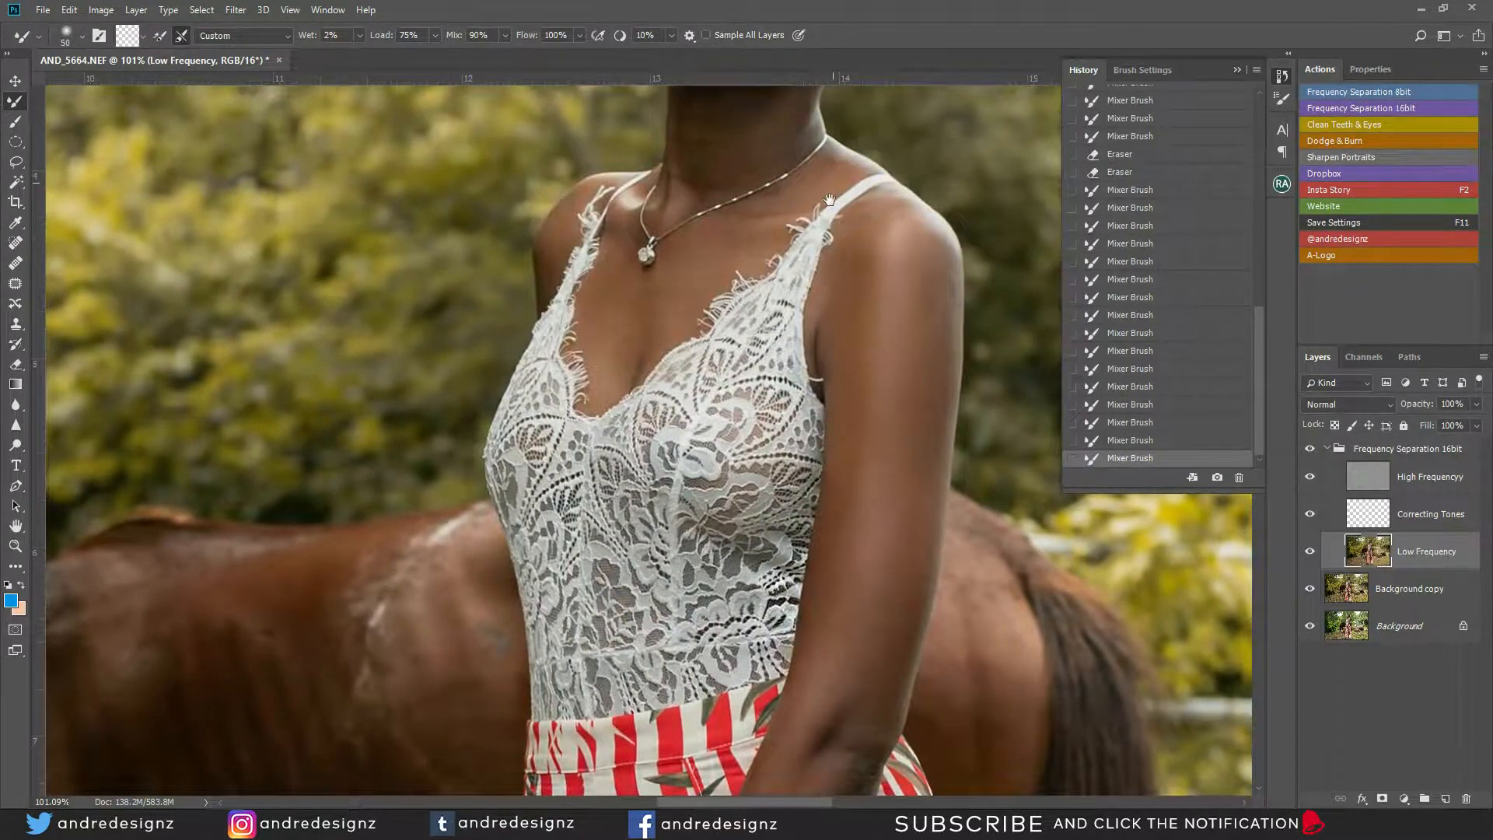
left_click_drag(832, 179, 796, 506)
mouse_move(817, 249)
left_mouse_down()
mouse_move(812, 314)
mouse_move(809, 300)
left_mouse_up()
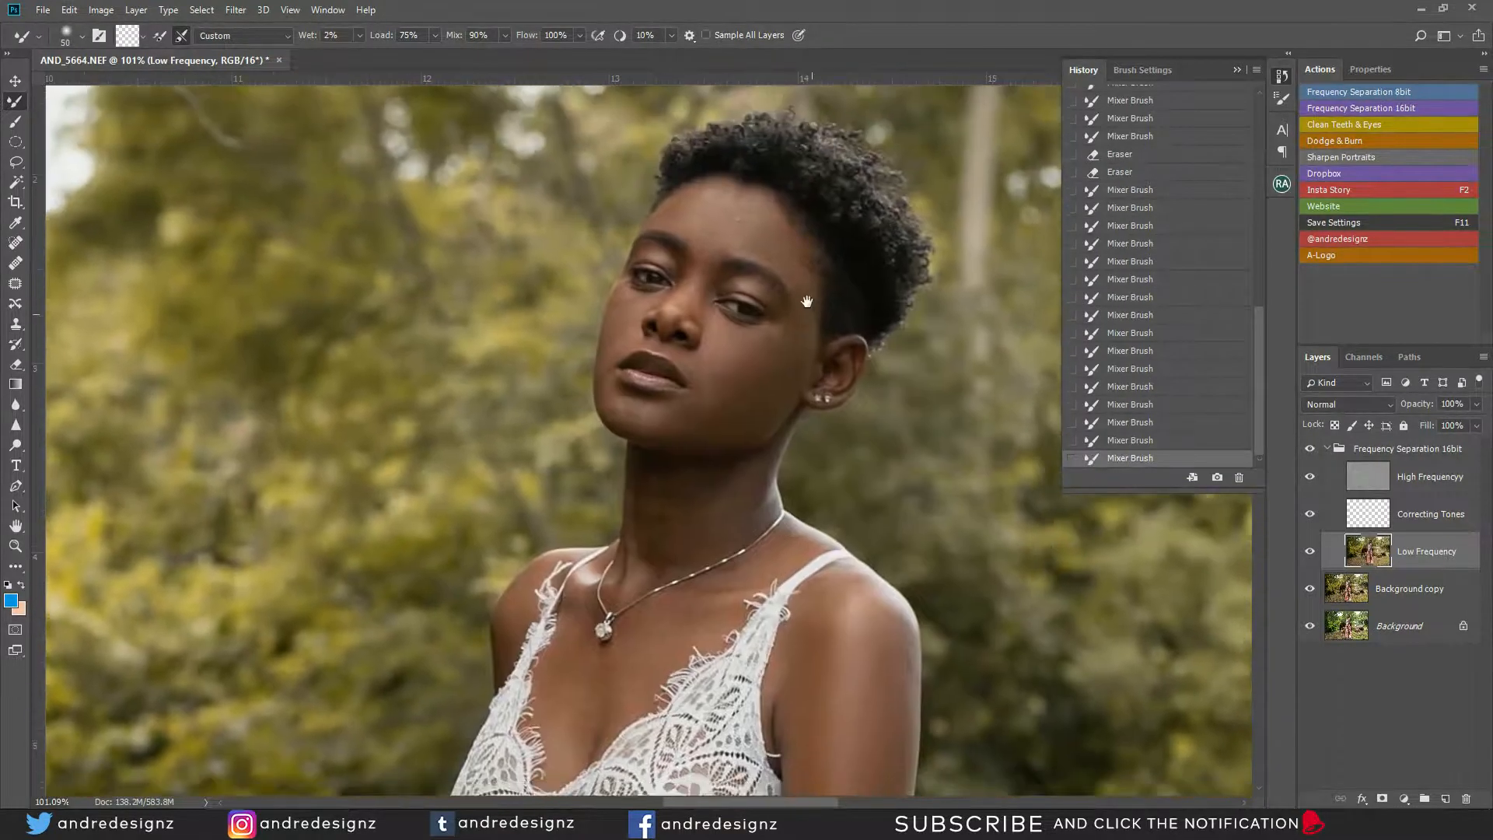
scroll(805, 350, "down", 5)
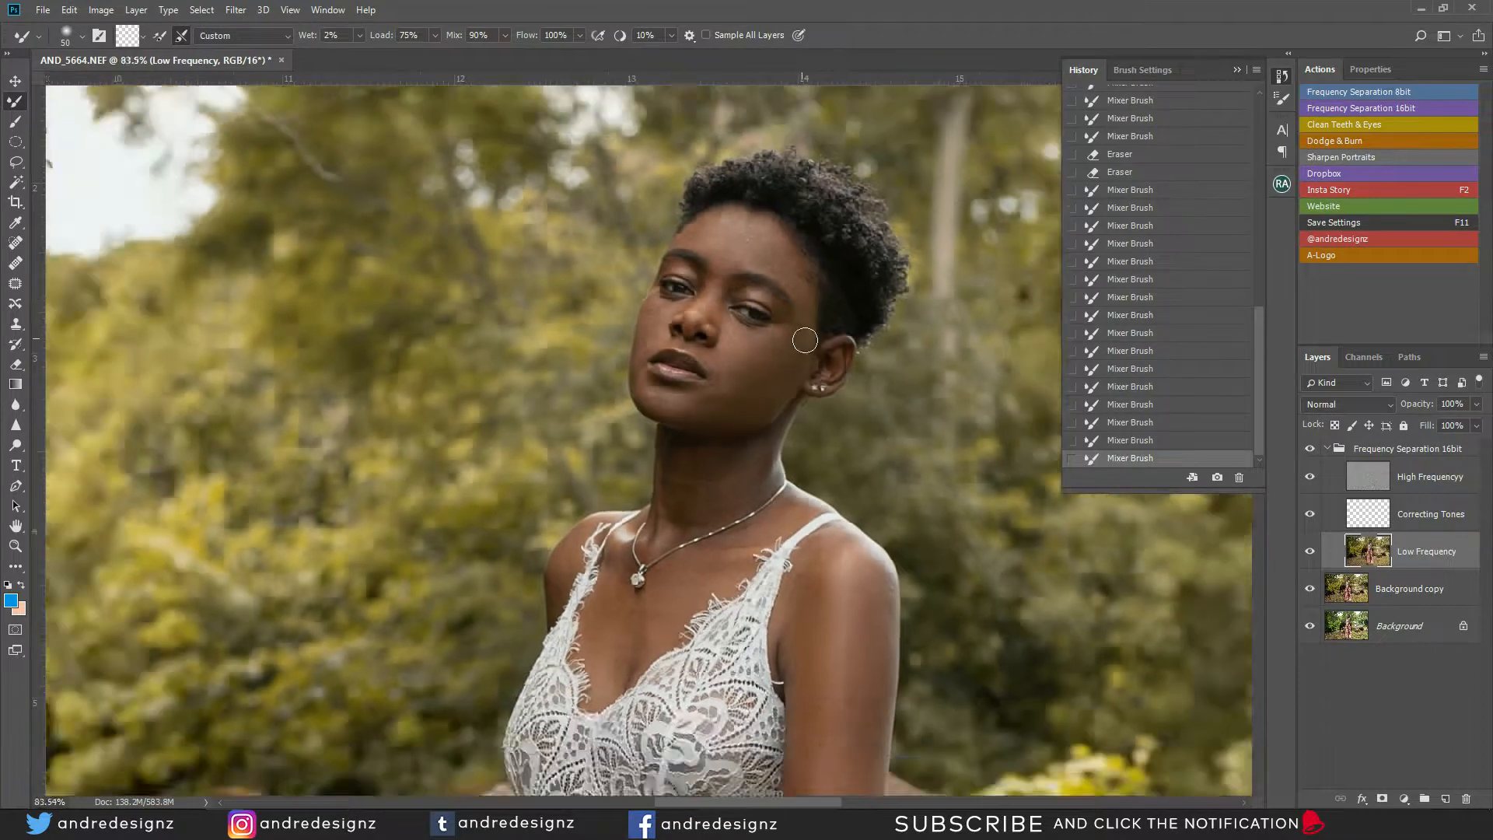
scroll(789, 370, "down", 1)
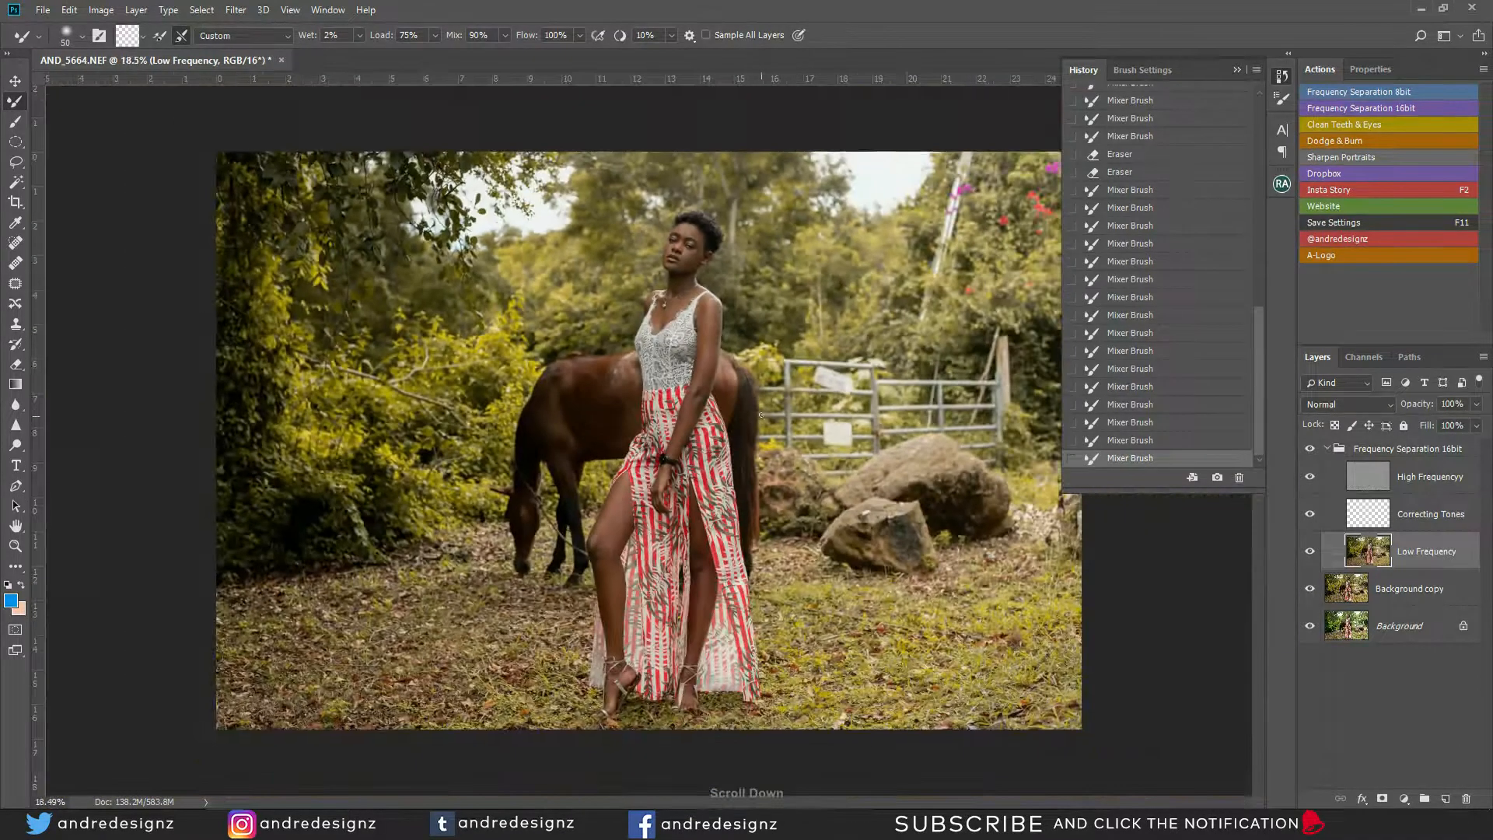
scroll(768, 410, "down", 1)
left_click(1310, 449)
left_click(1311, 450)
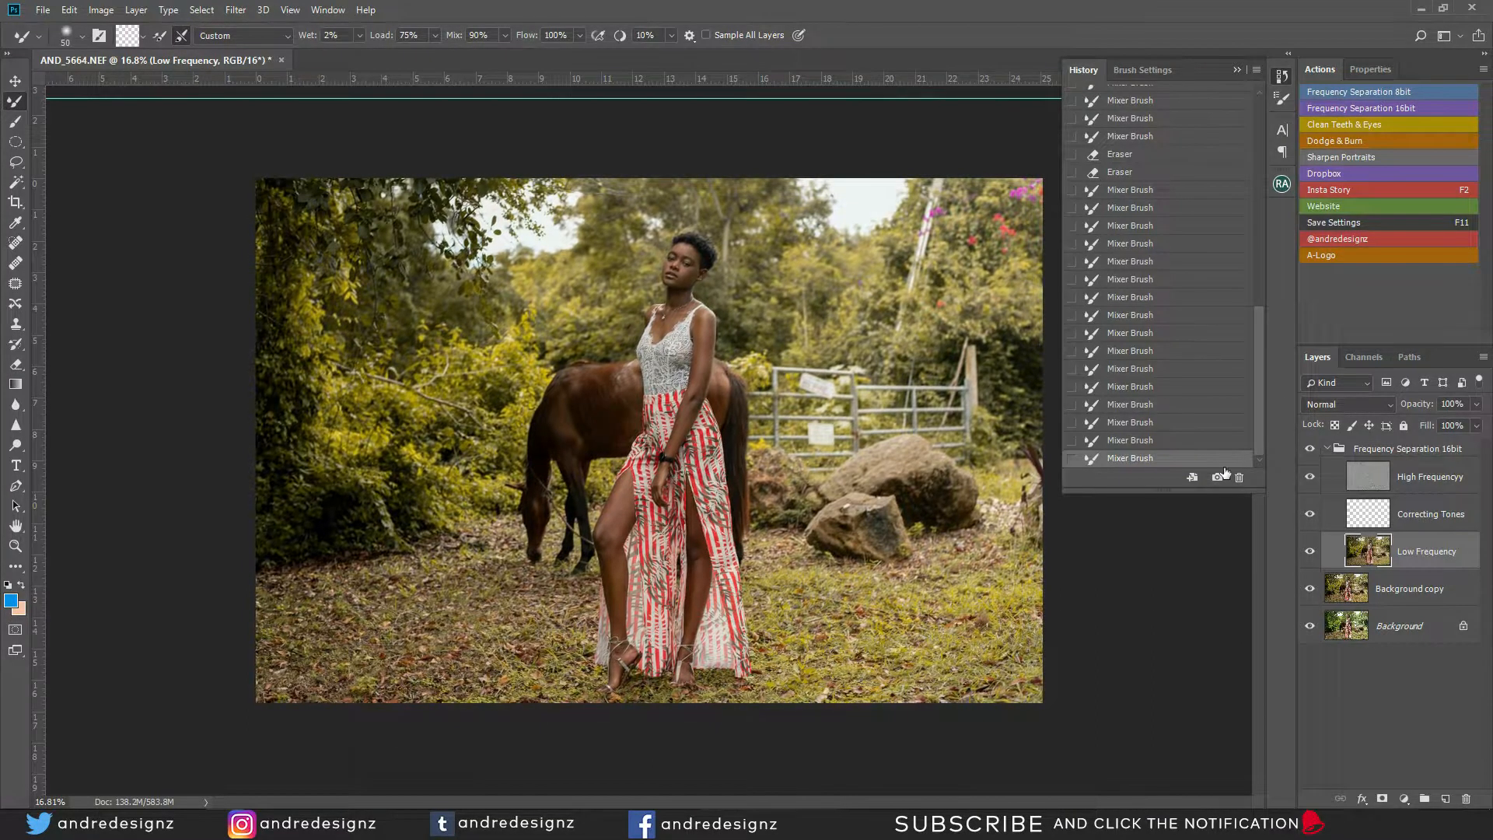
Touch up the skin tones above the forward leg's knee with another Mixer Brush stroke
scroll(620, 612, "up", 5)
scroll(620, 612, "up", 3)
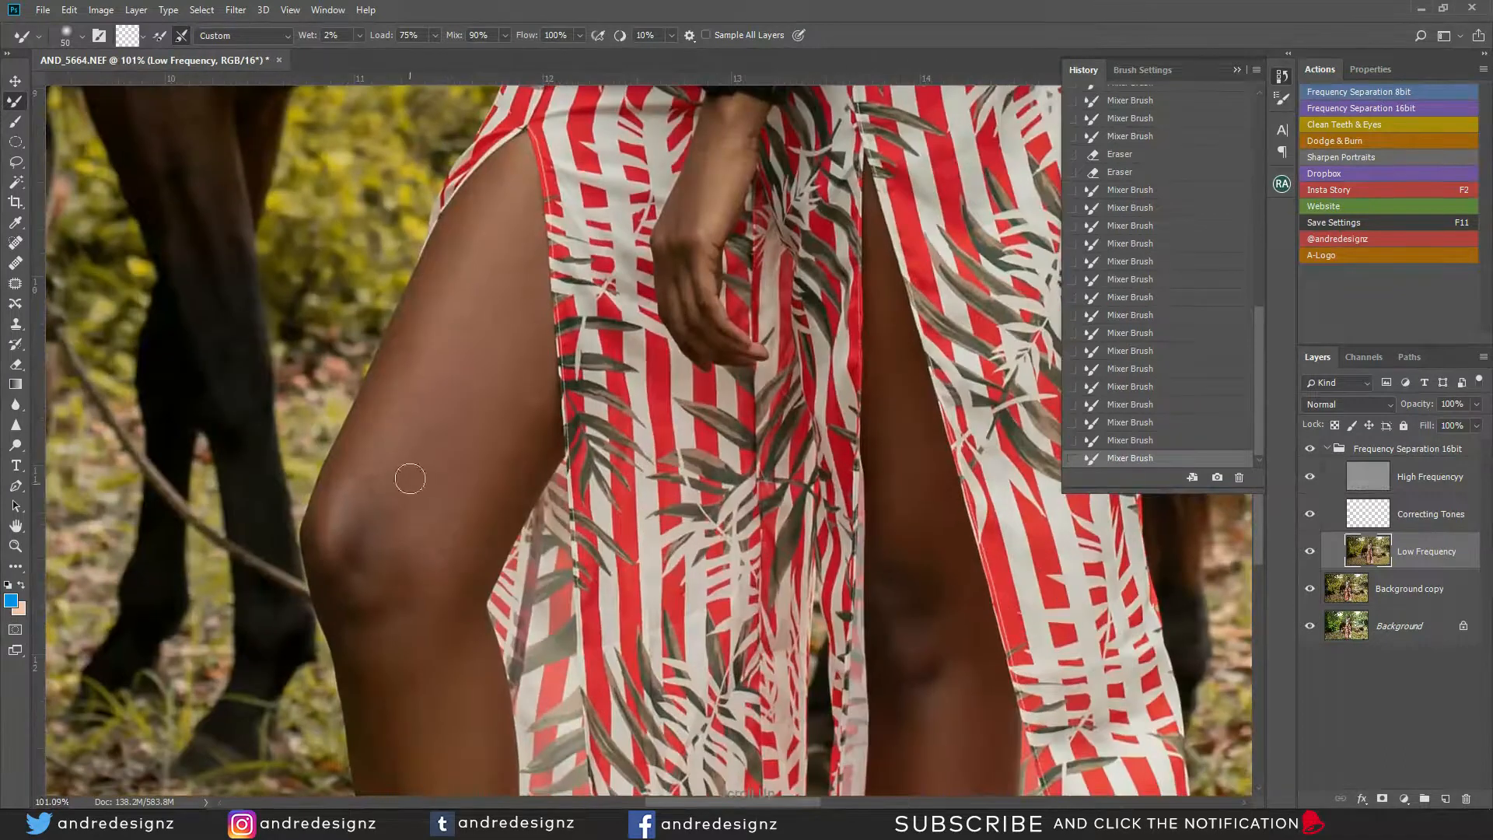
mouse_move(464, 445)
left_mouse_down()
mouse_move(474, 524)
mouse_move(453, 490)
mouse_move(433, 604)
mouse_move(474, 432)
left_mouse_up()
On the High Frequencyy layer, use the Clone Stamp at size 25 to remove the blemish in the middle of the forehead
scroll(467, 373, "down", 5)
scroll(659, 268, "up", 3)
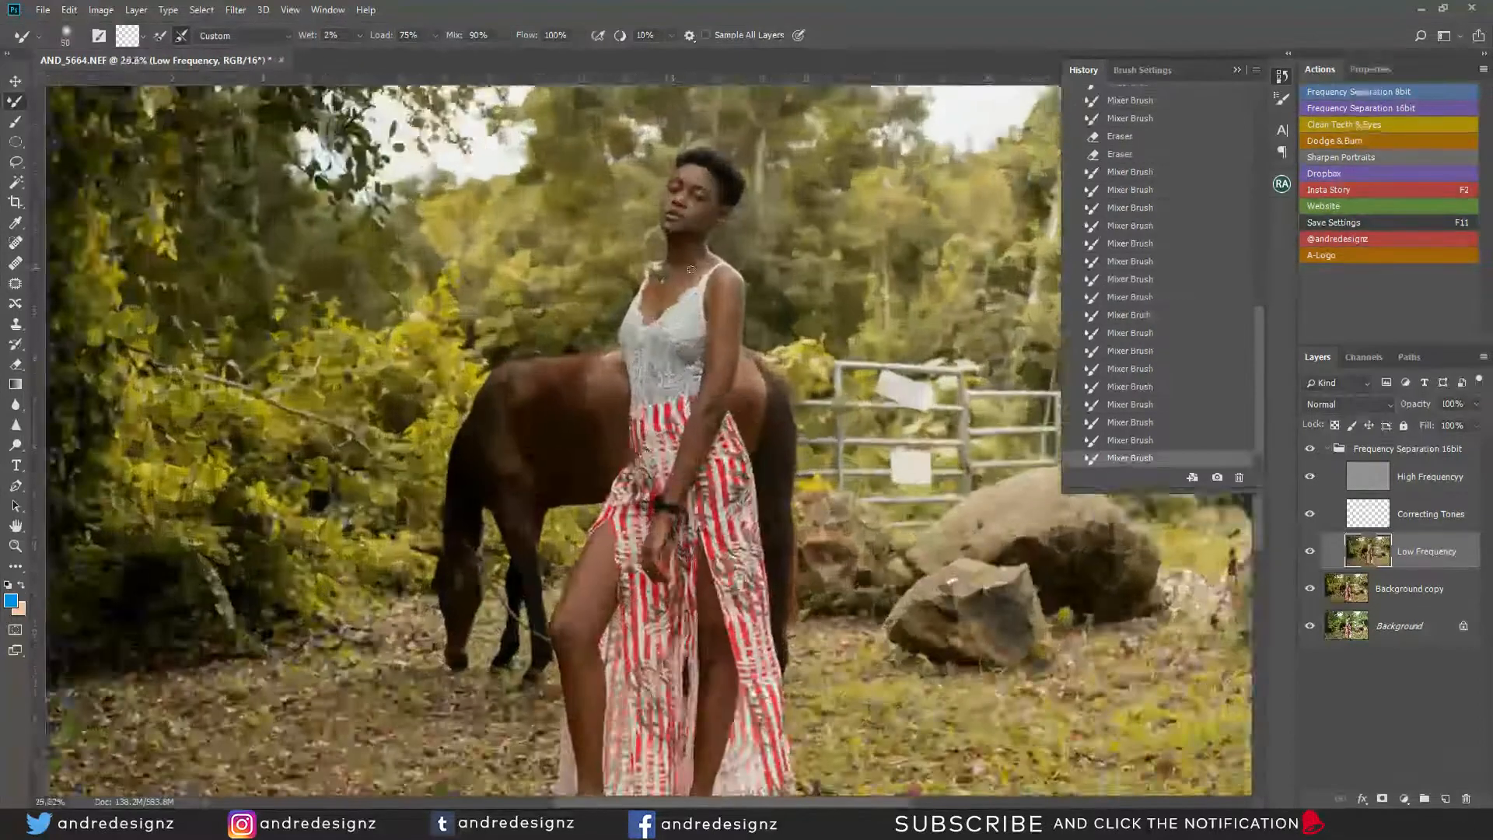
scroll(730, 245, "up", 5)
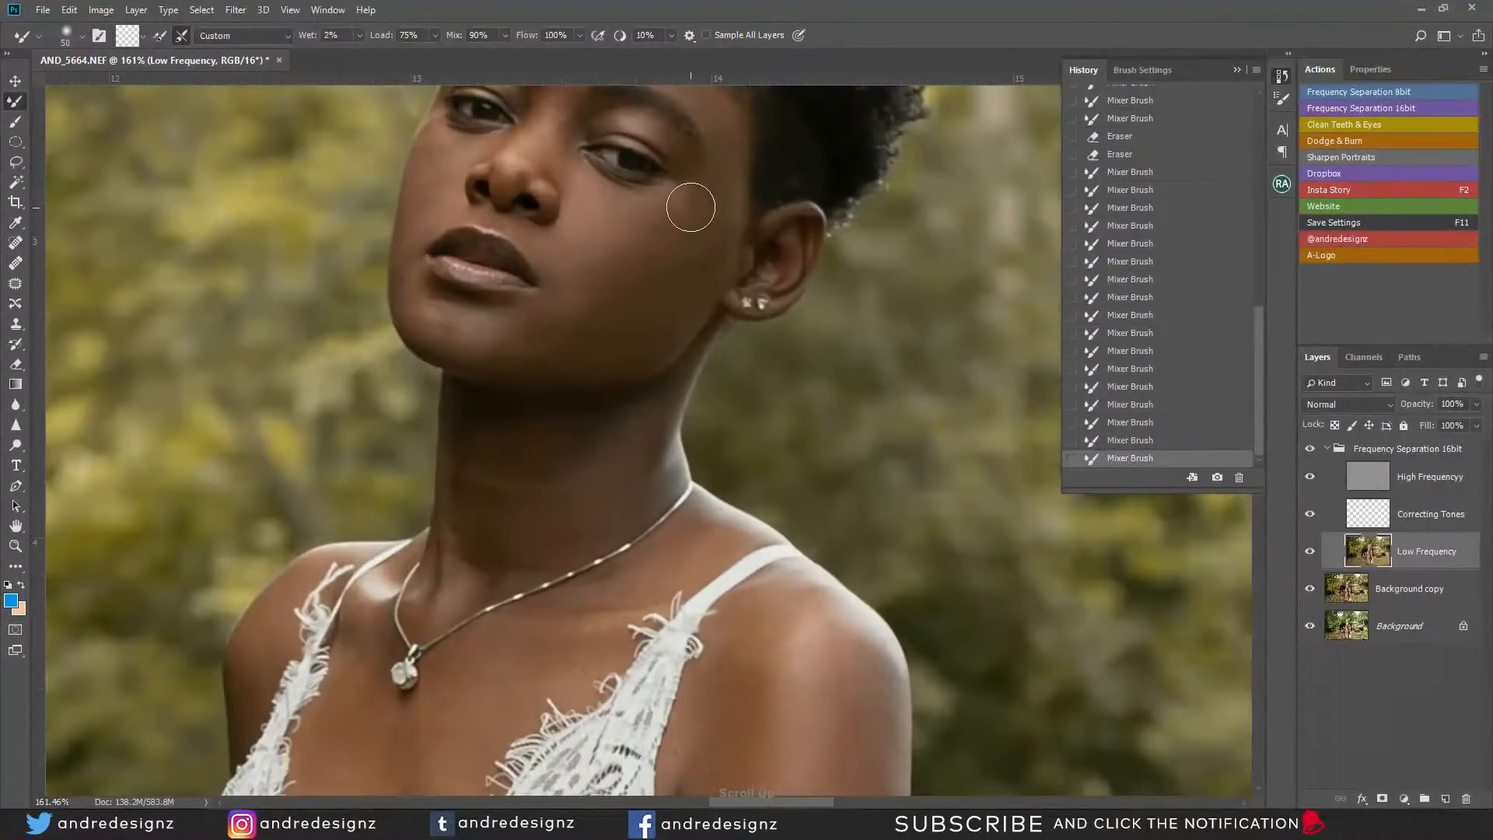
scroll(700, 207, "up", 4)
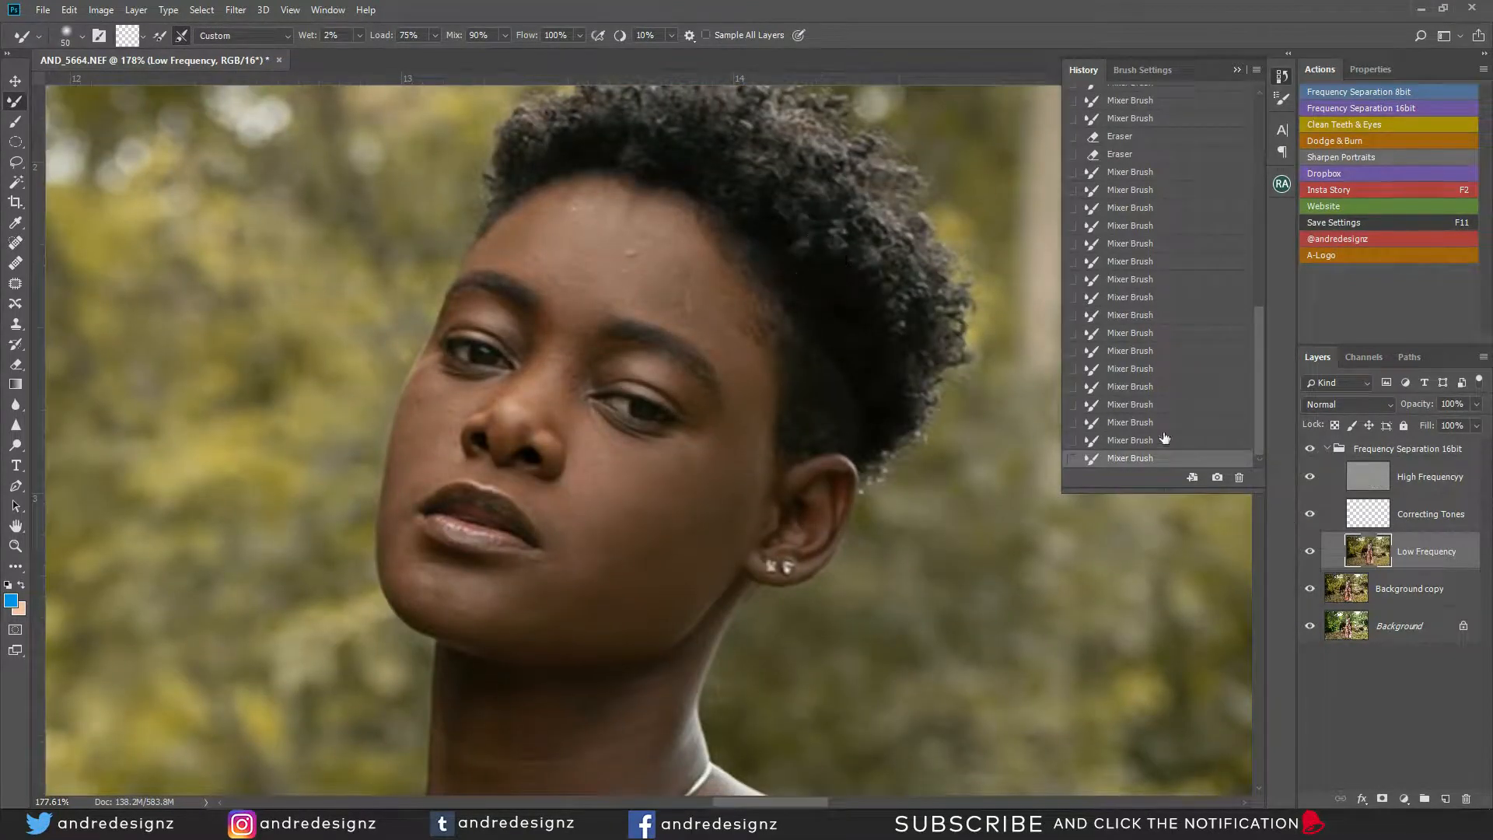
left_click(1362, 477)
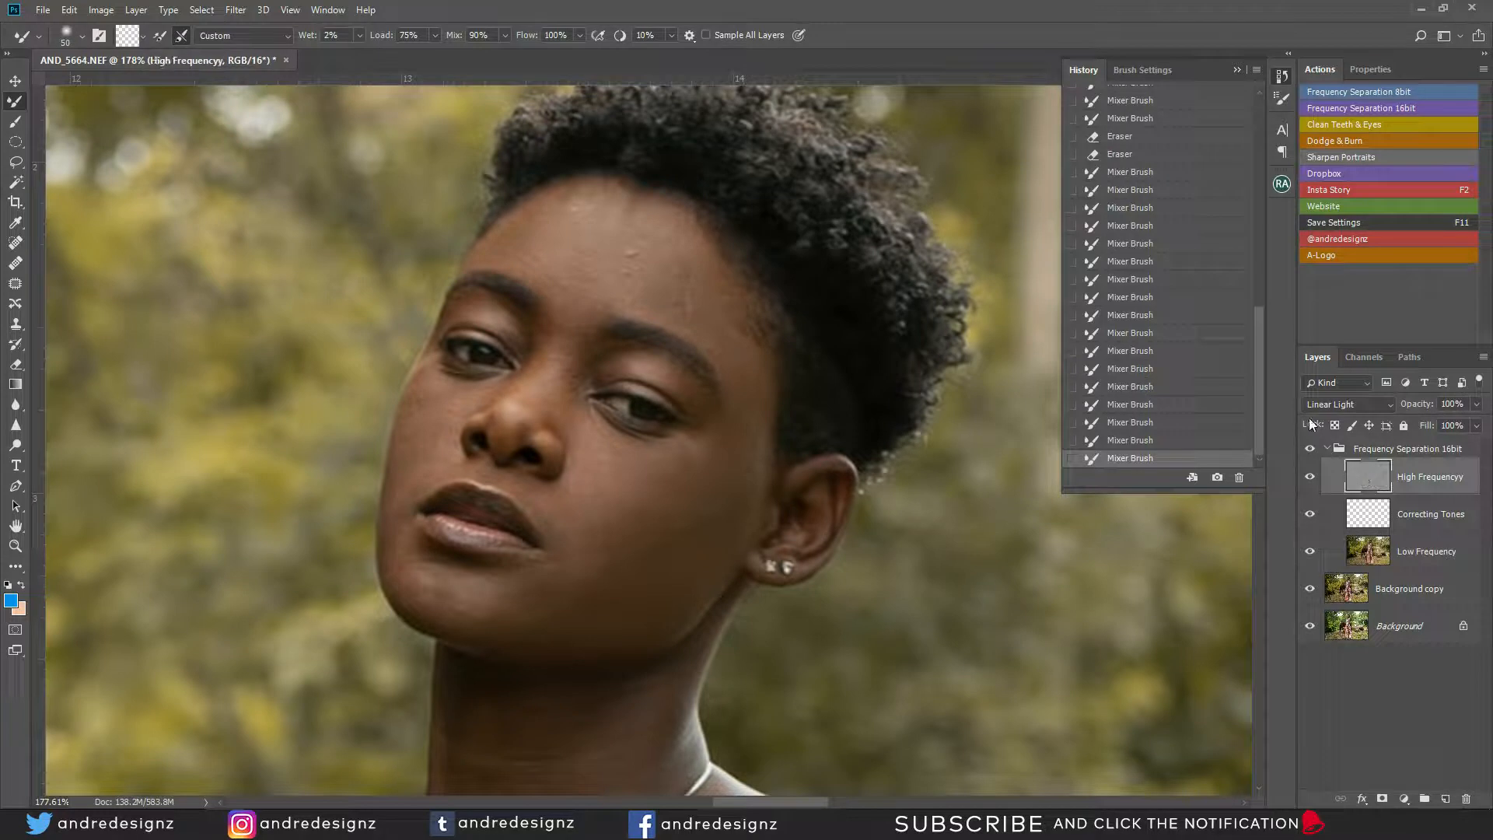
key("s")
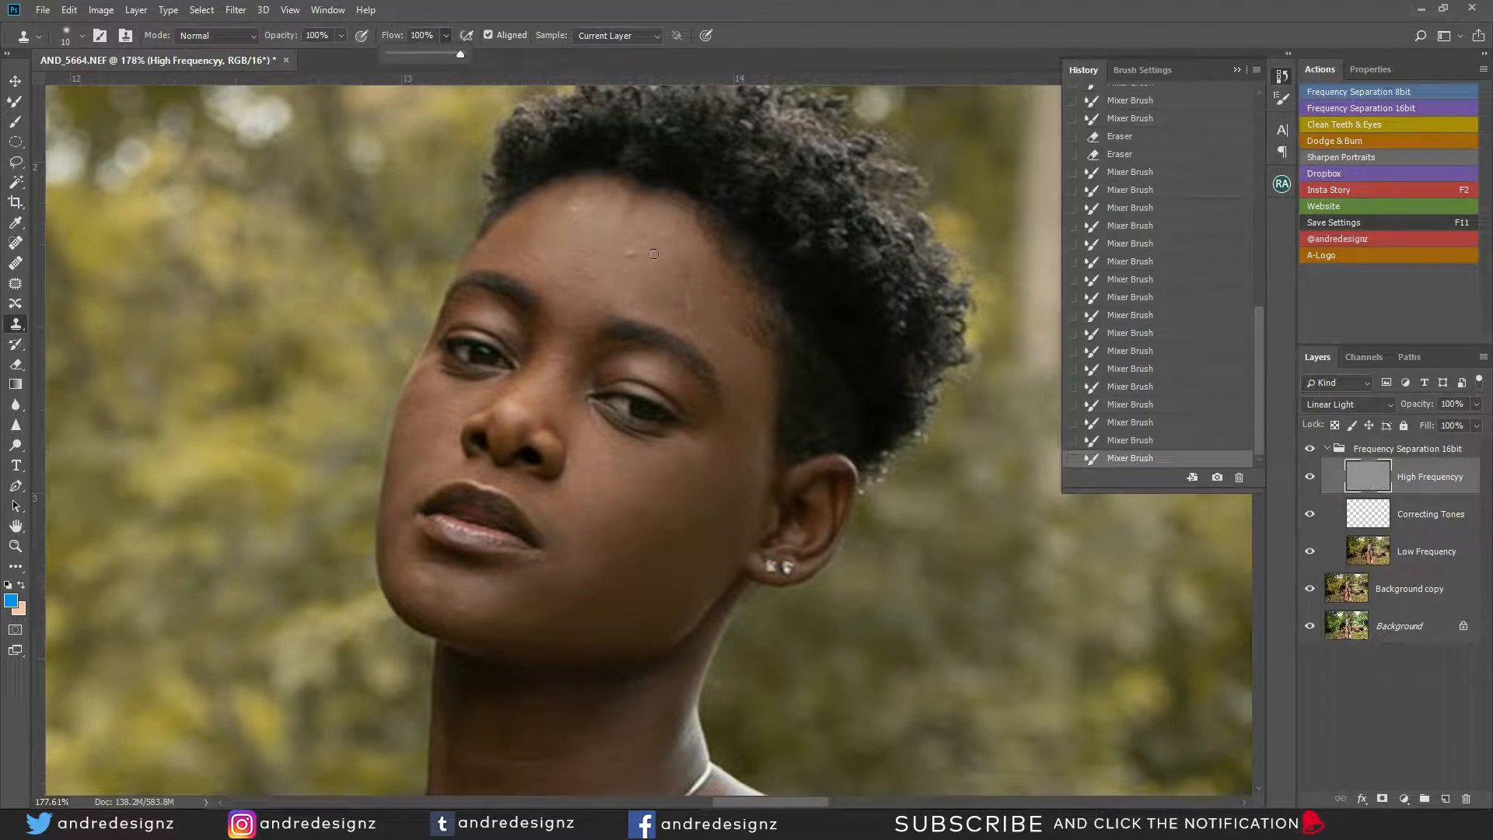
key("bracketright")
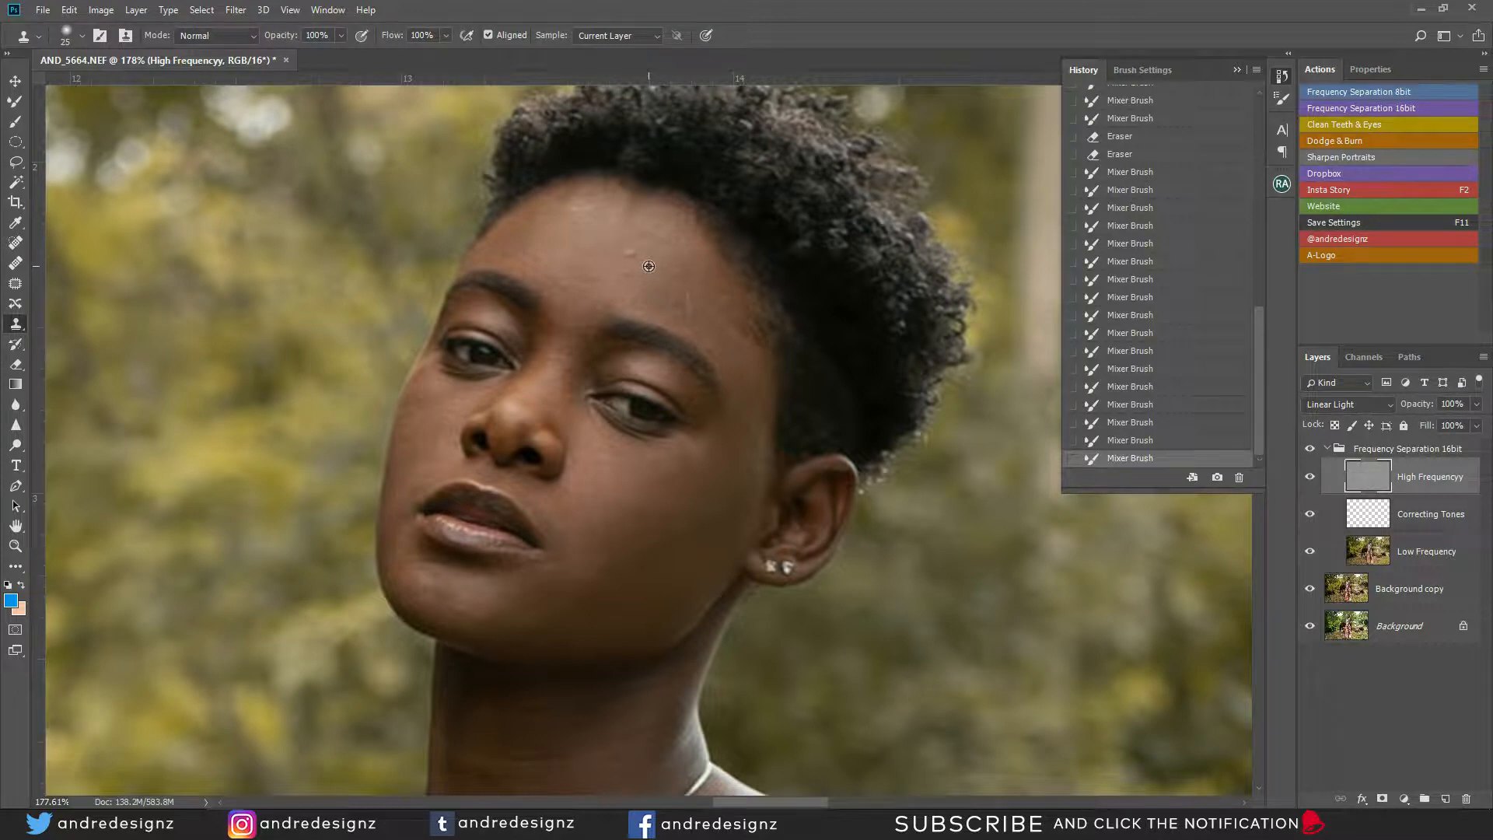
left_click_drag(634, 253, 642, 280)
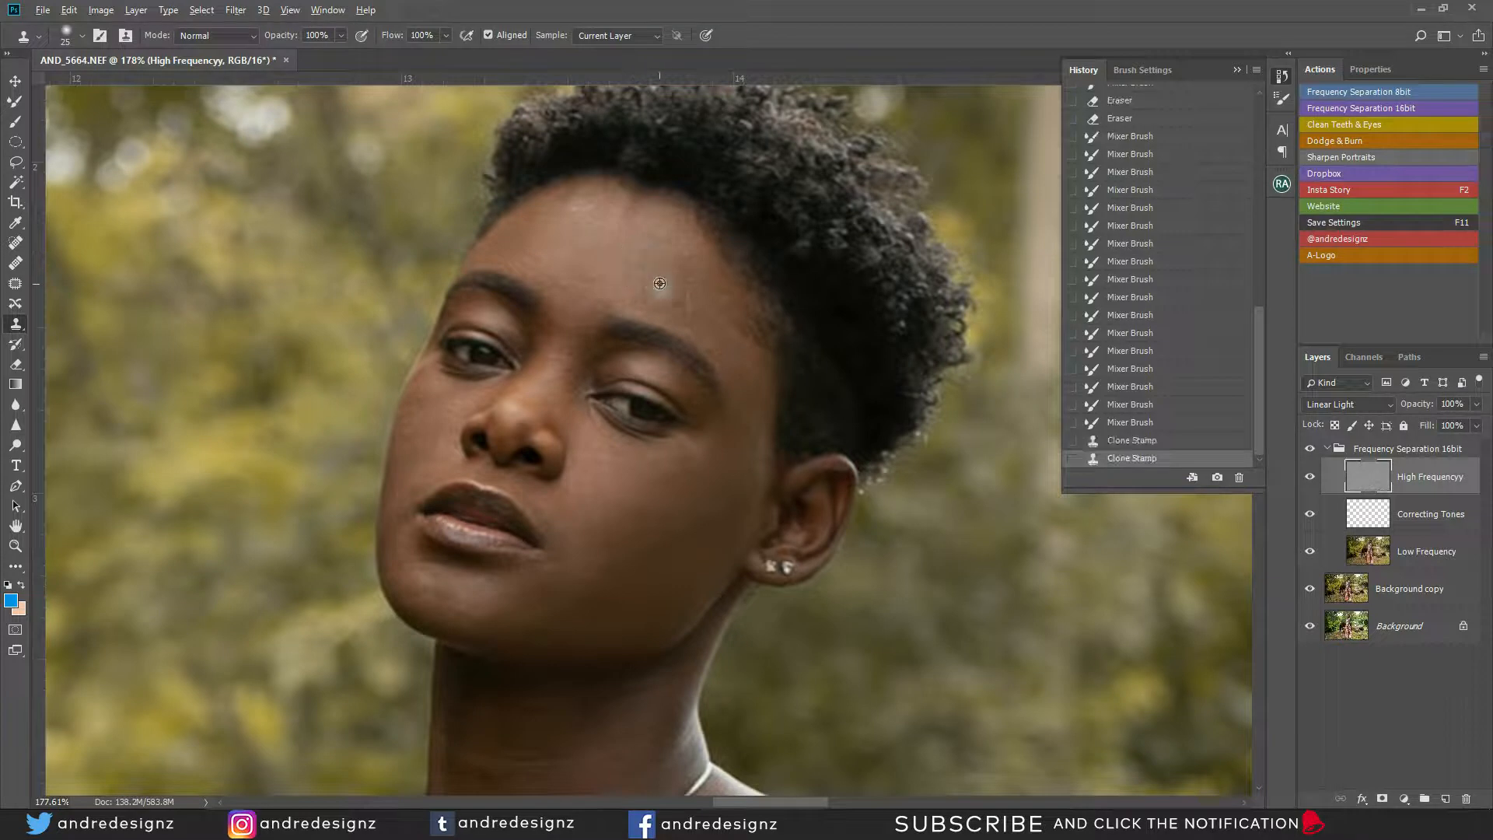
Clone clean skin texture over the remaining spots across the forehead and near the hairline
left_click(673, 275)
left_click(686, 252)
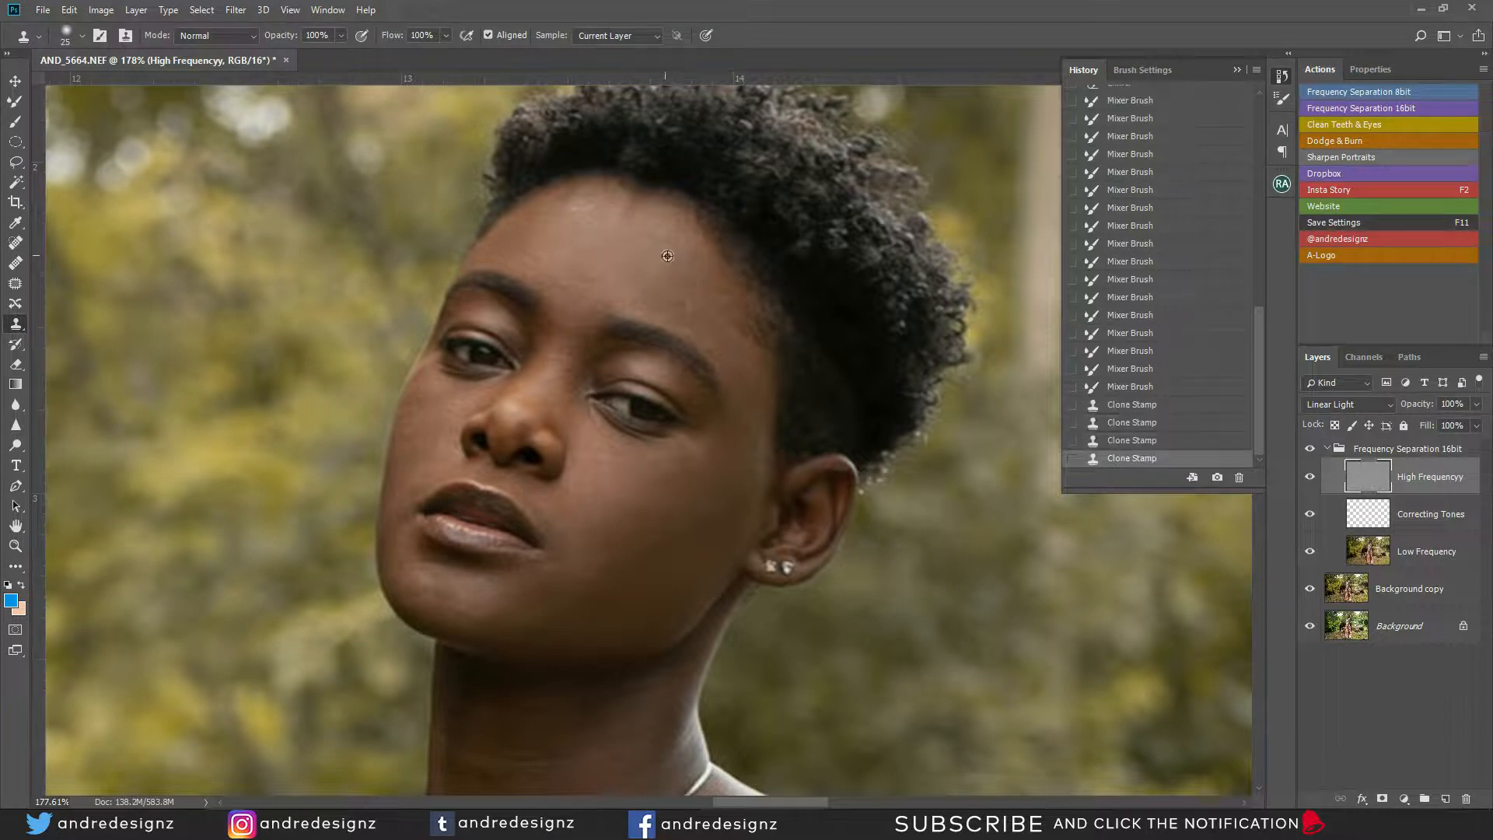
left_click(670, 296)
left_click(621, 275)
left_click(566, 290)
left_click(588, 273)
left_click(568, 205)
Sample clean cheek texture and clone it over the skin between the eye and the ear, up to the eyebrow's end
left_click(725, 474, "alt")
left_click(737, 446)
left_click(744, 468)
left_click(743, 434)
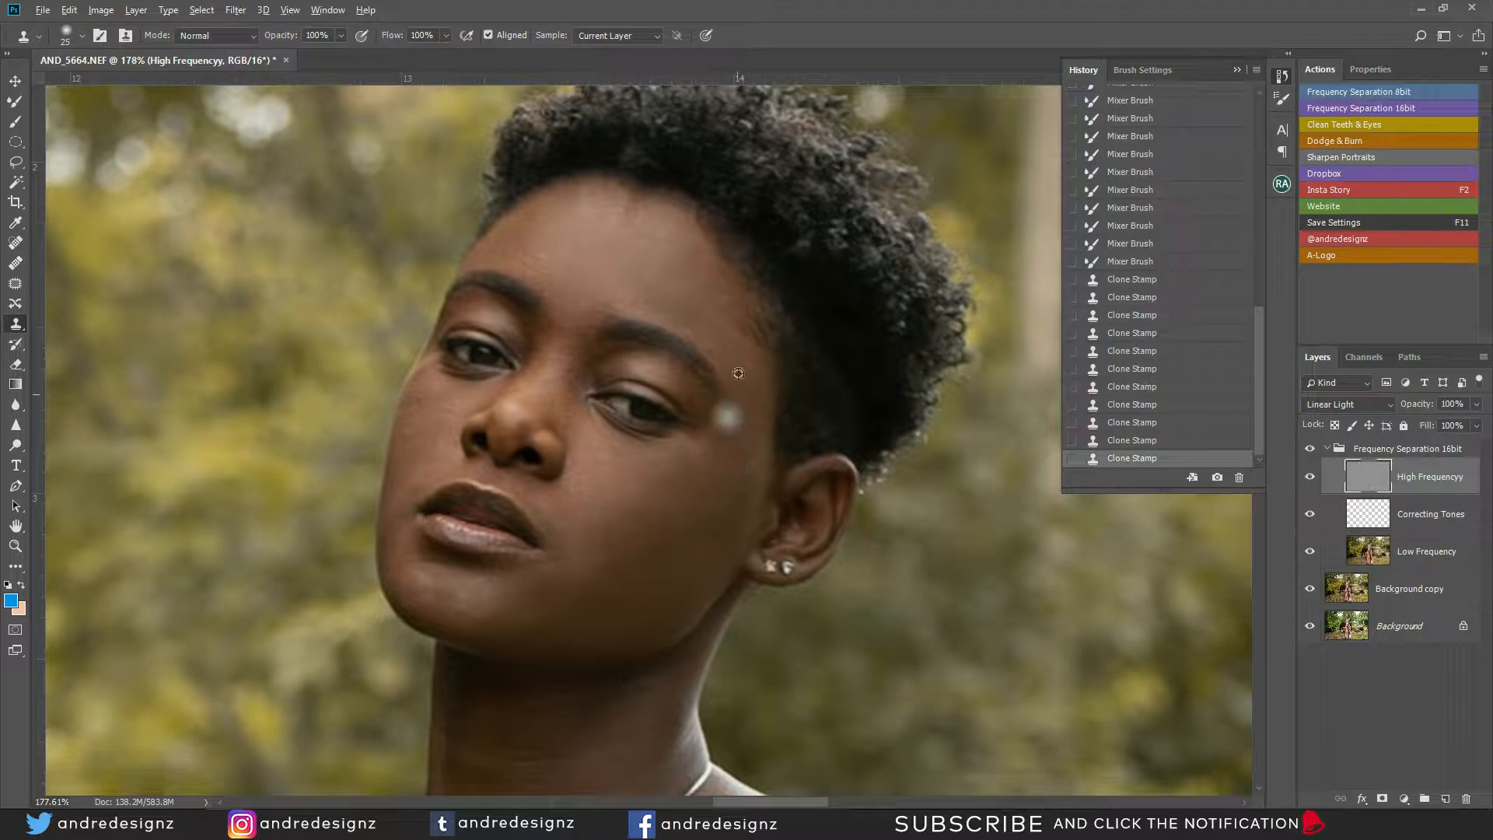
left_click(711, 345)
Clone smooth skin texture over the cheek below the eye on the ear side and along the jaw
left_click(689, 509)
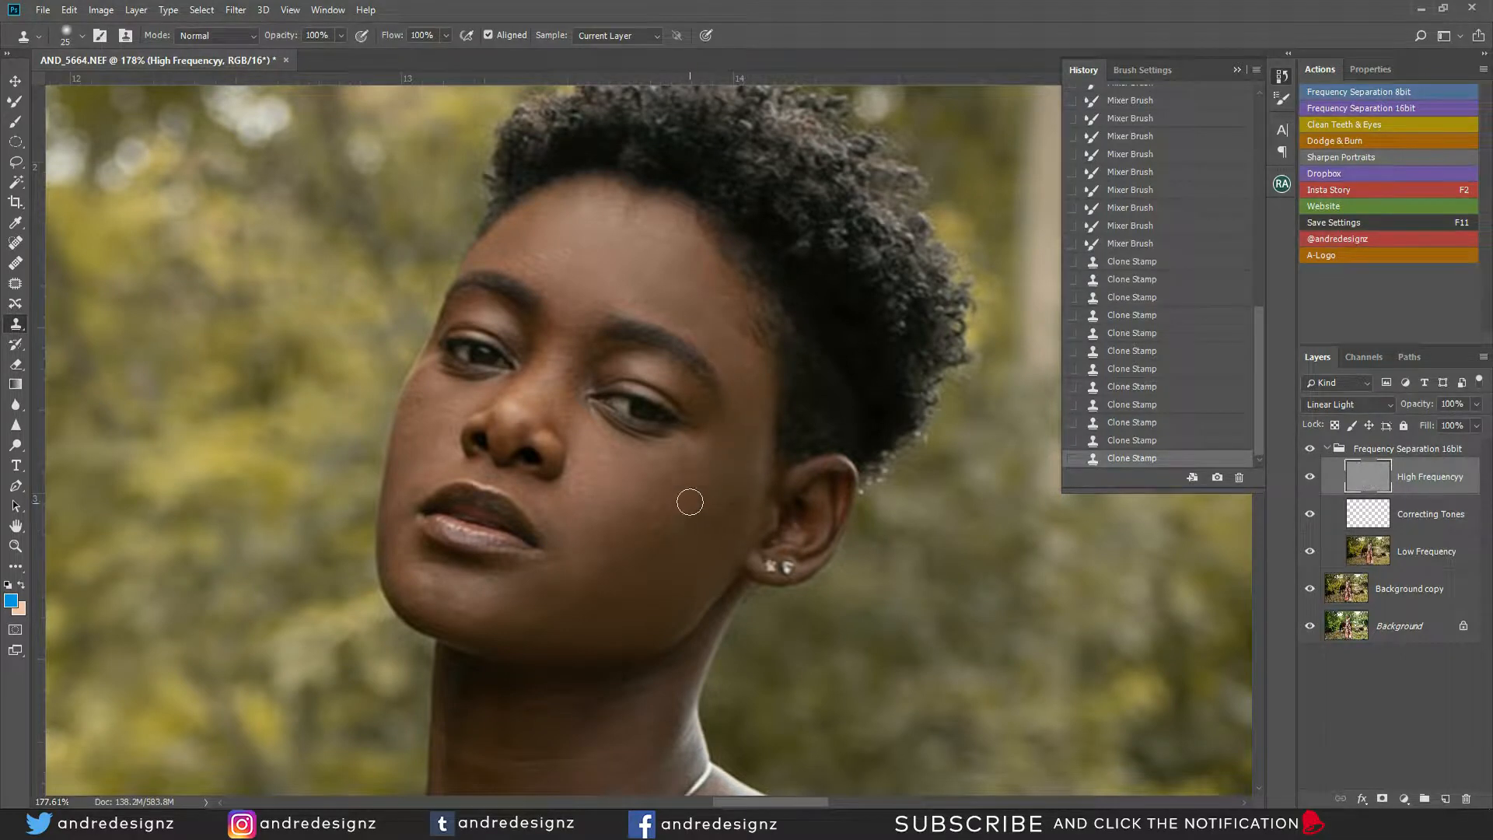
left_click(687, 491)
left_click(709, 484)
left_click(727, 513)
left_click(616, 563, "alt")
left_click_drag(598, 588, 610, 582)
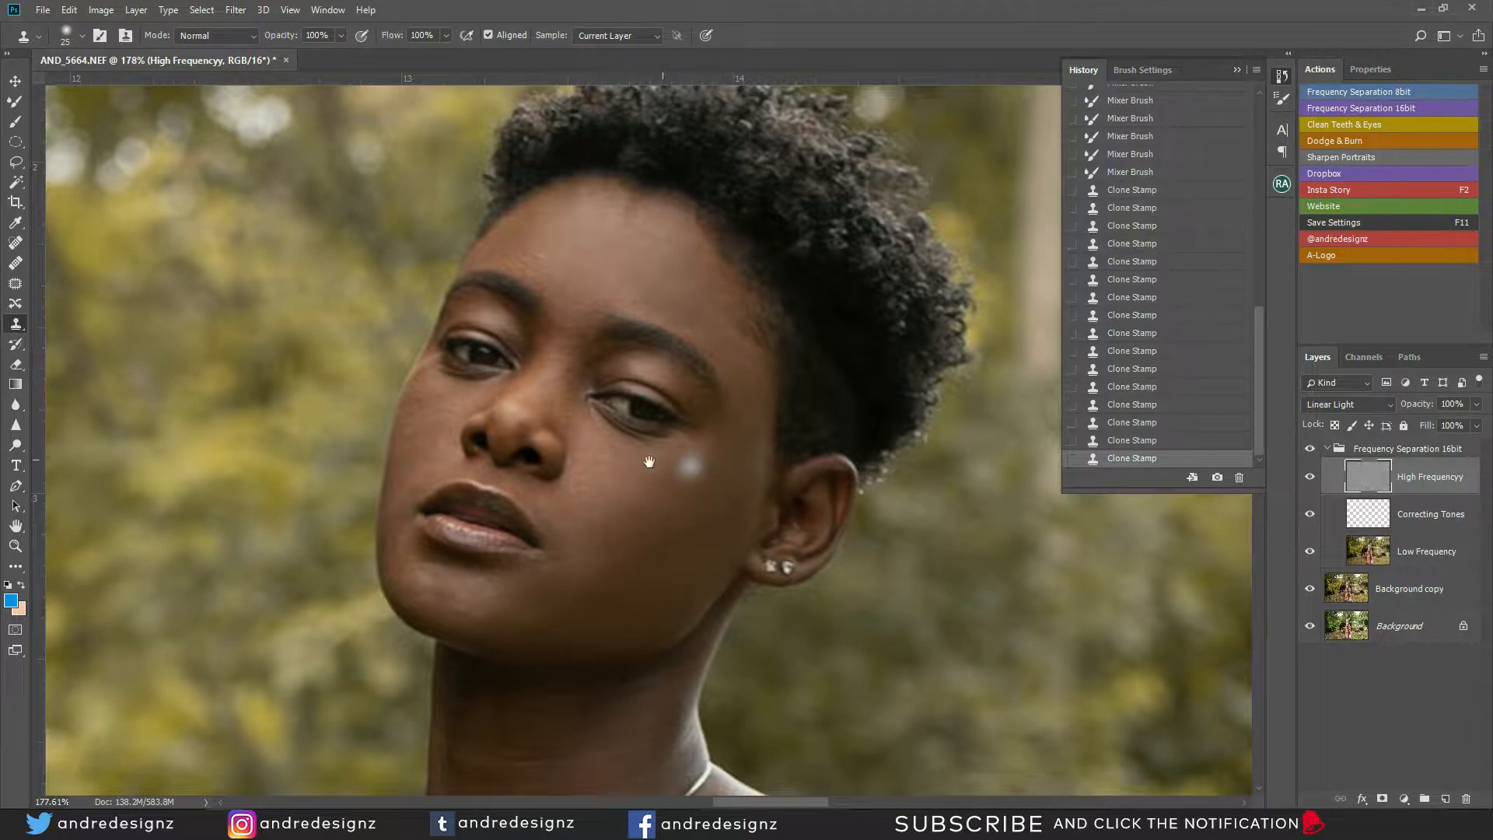
Reduce the Clone Stamp to size 15 and clean the skin texture on the far cheek beside the nose and on the chin
left_click_drag(609, 485, 716, 406)
key("bracketleft")
key("bracketleft")
key("bracketleft")
key("bracketleft")
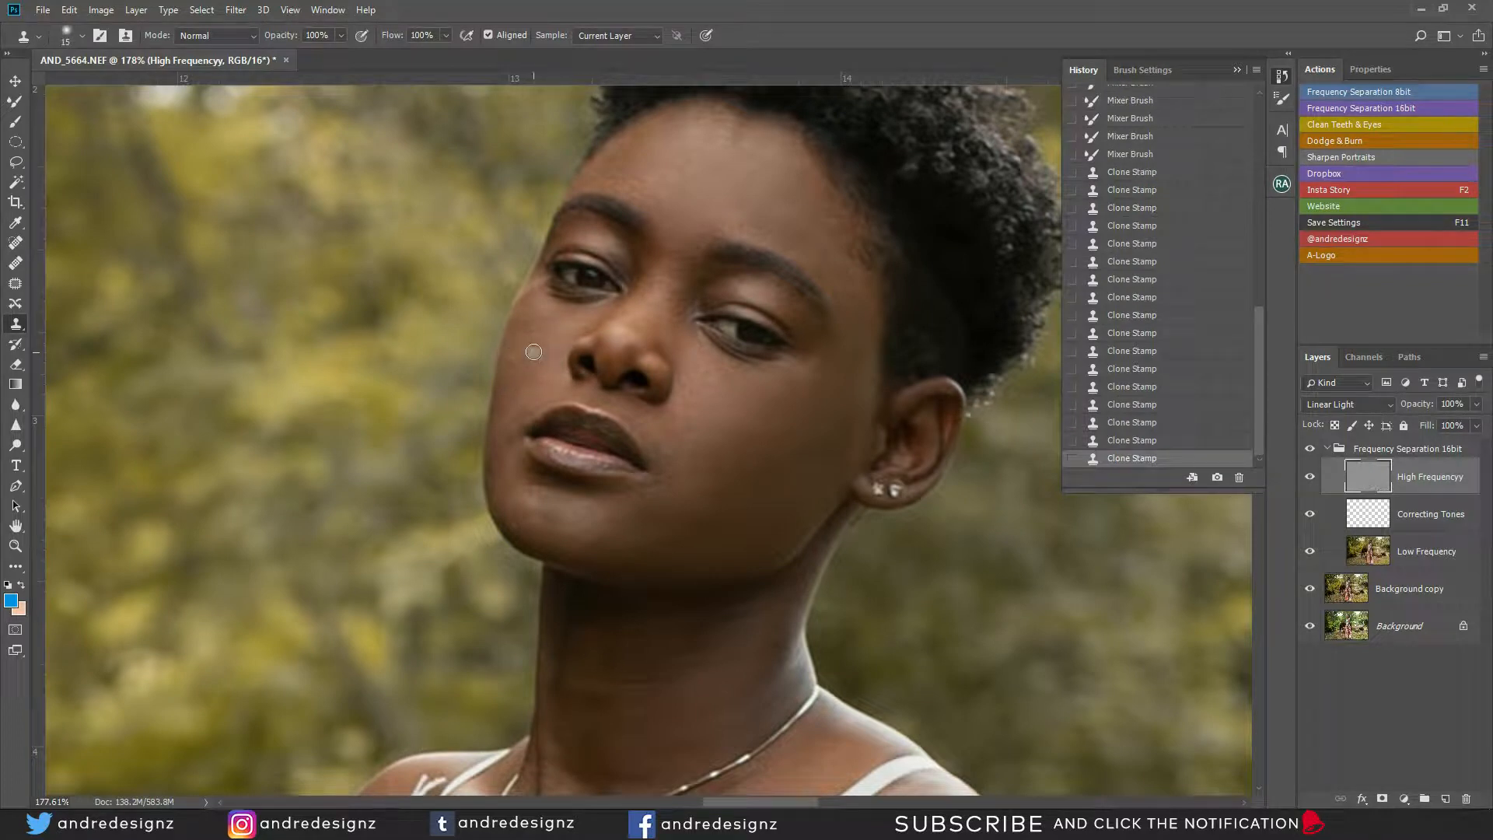
key("ctrl+z")
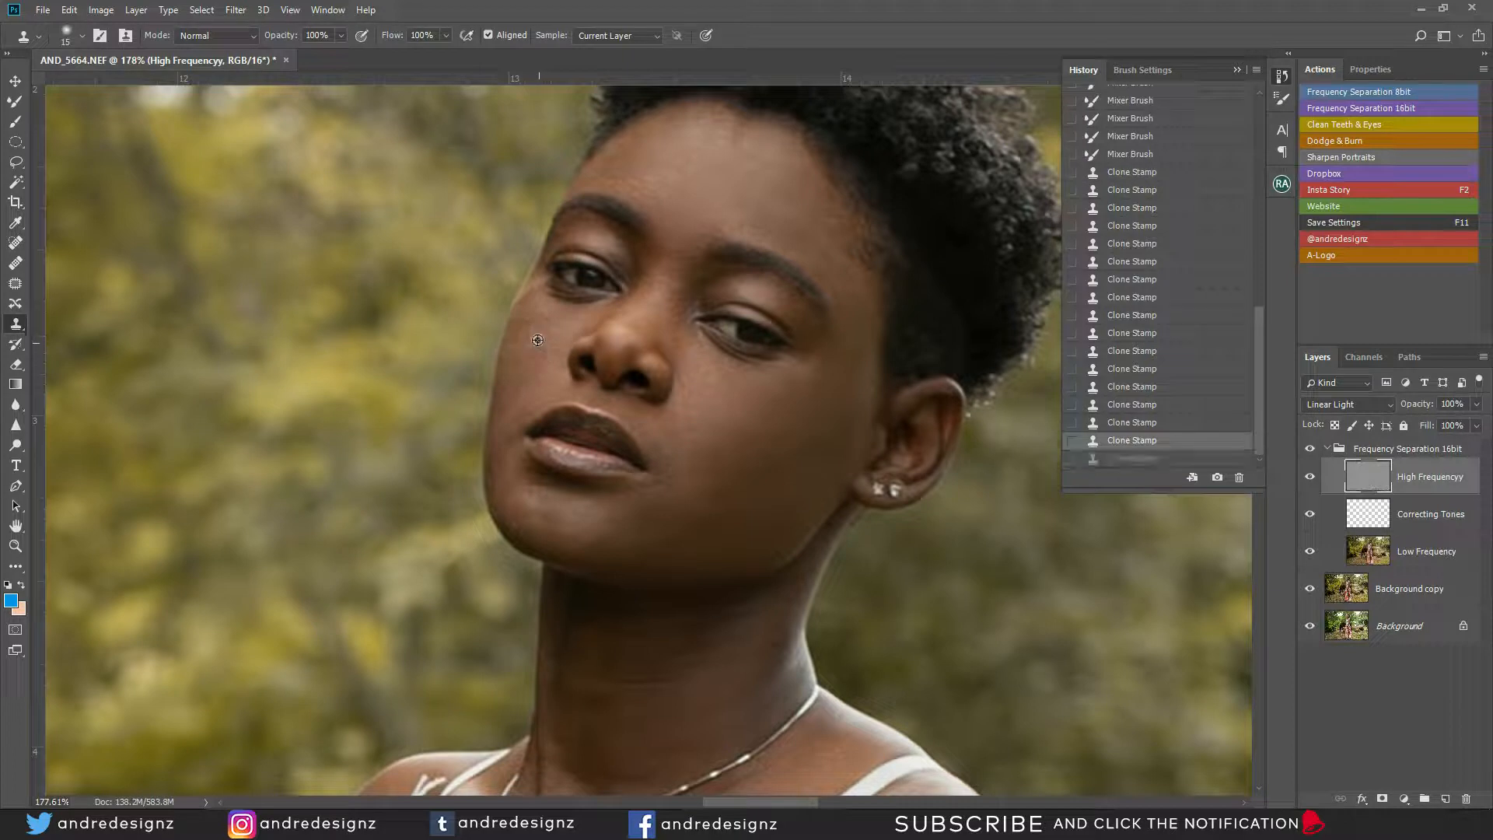
left_click(536, 342)
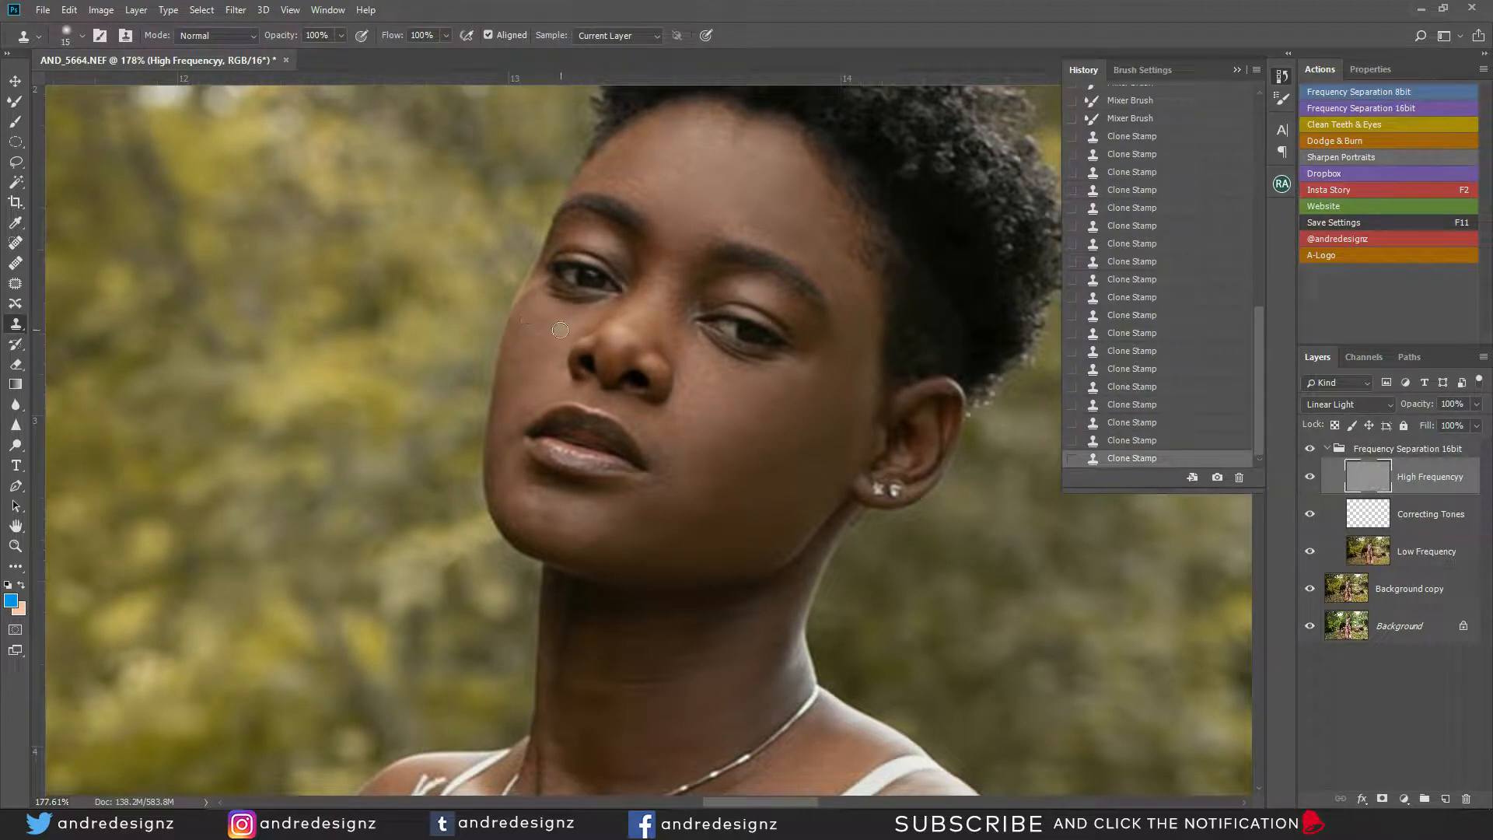
left_click(553, 381)
mouse_move(613, 541)
left_mouse_down()
mouse_move(673, 514)
mouse_move(669, 559)
left_mouse_up()
left_click(671, 519, "alt")
Enlarge the Clone Stamp to size 30 and clone clean texture over the creases across the middle of the neck
left_click_drag(684, 593, 710, 394)
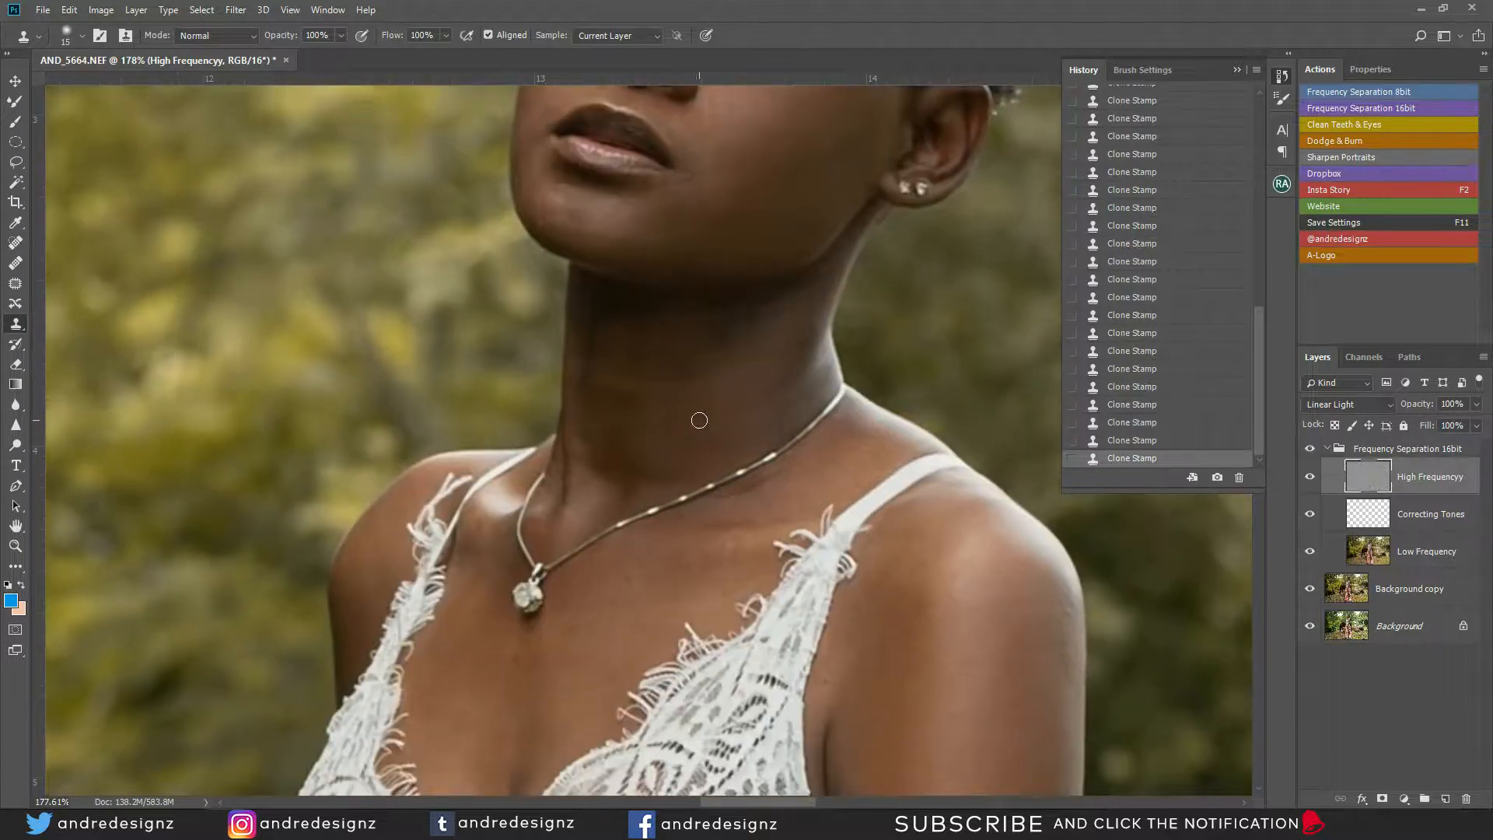
key("bracketright")
key("bracketright")
key("bracketright")
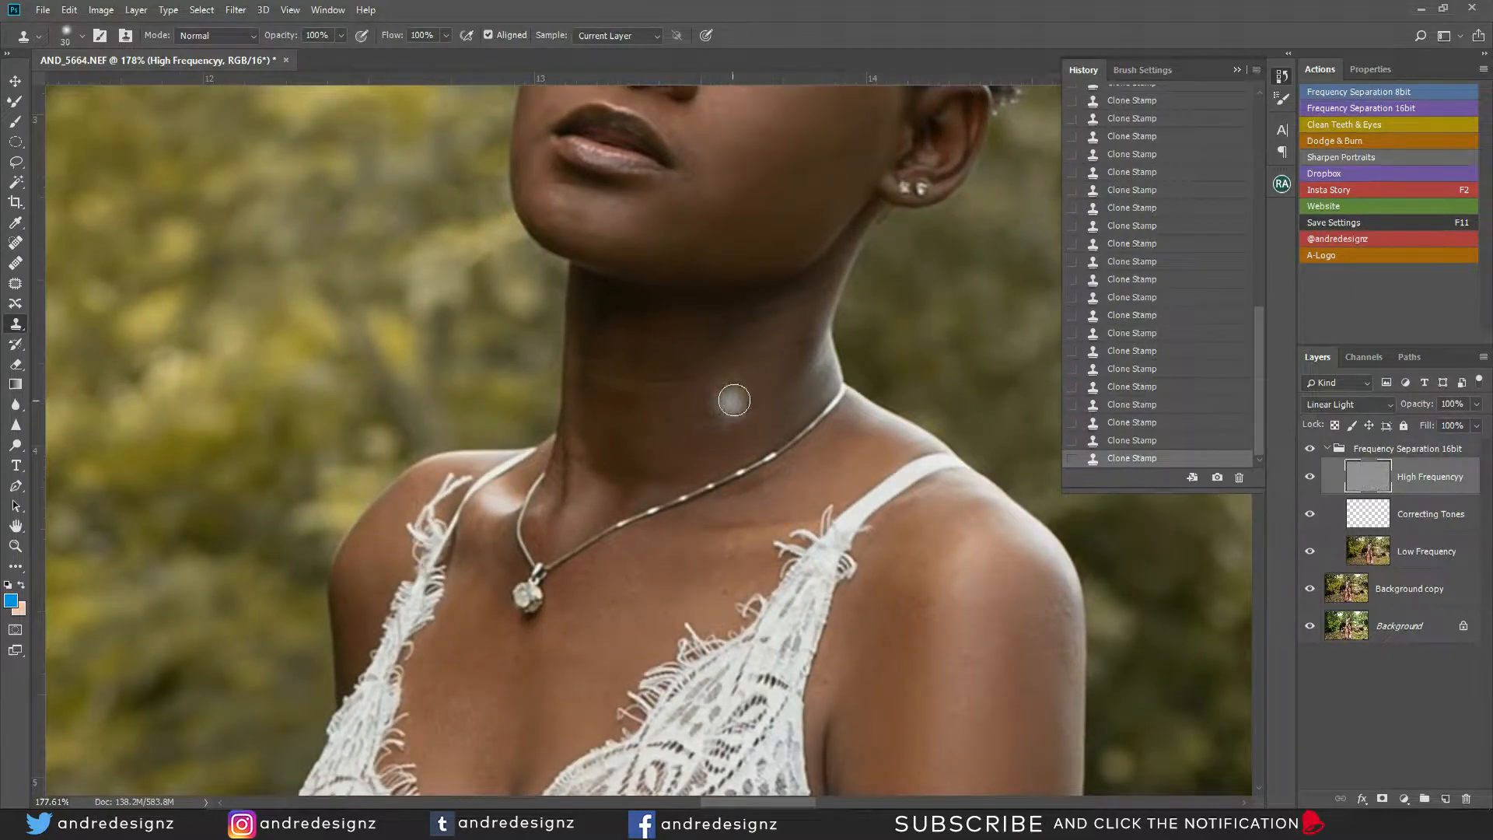
mouse_move(752, 368)
left_mouse_down()
mouse_move(657, 390)
mouse_move(606, 383)
left_mouse_up()
left_click(795, 327, "alt")
mouse_move(806, 340)
left_mouse_down()
mouse_move(679, 394)
mouse_move(667, 423)
mouse_move(766, 360)
left_mouse_up()
Resample nearby skin and clone out the remaining lines on the lower neck above the necklace
left_click(779, 427, "alt")
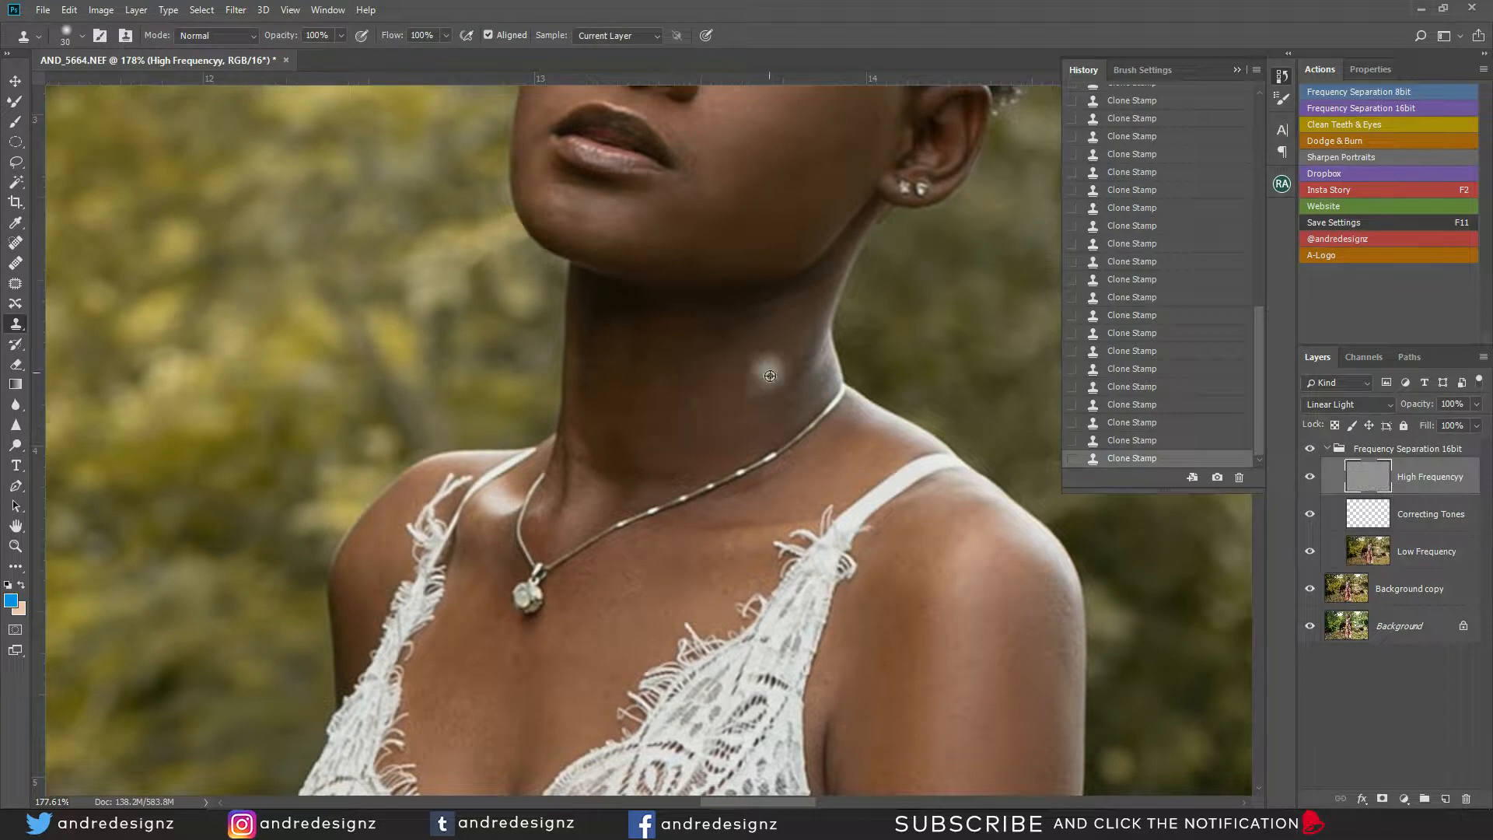
mouse_move(723, 420)
left_mouse_down()
mouse_move(641, 420)
mouse_move(629, 406)
mouse_move(667, 376)
mouse_move(636, 383)
mouse_move(661, 426)
mouse_move(655, 449)
mouse_move(616, 399)
mouse_move(618, 446)
left_mouse_up()
left_click(676, 417, "alt")
left_click(627, 410)
left_click(658, 436, "alt")
left_click(616, 400, "alt")
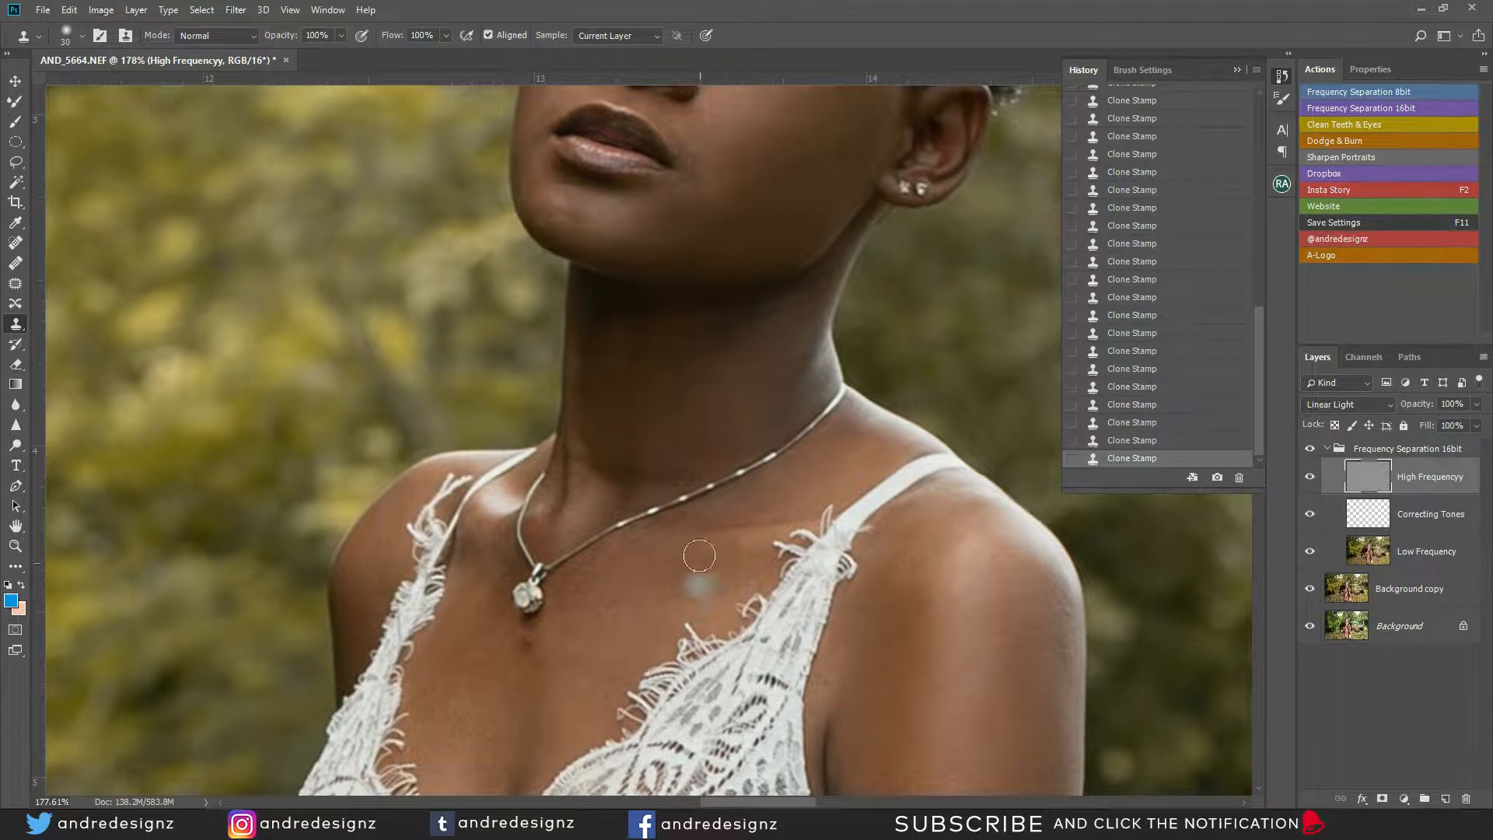
Undo the last clone stroke and clean the skin texture on the chest below the pendant and on the shoulder
key("ctrl+z")
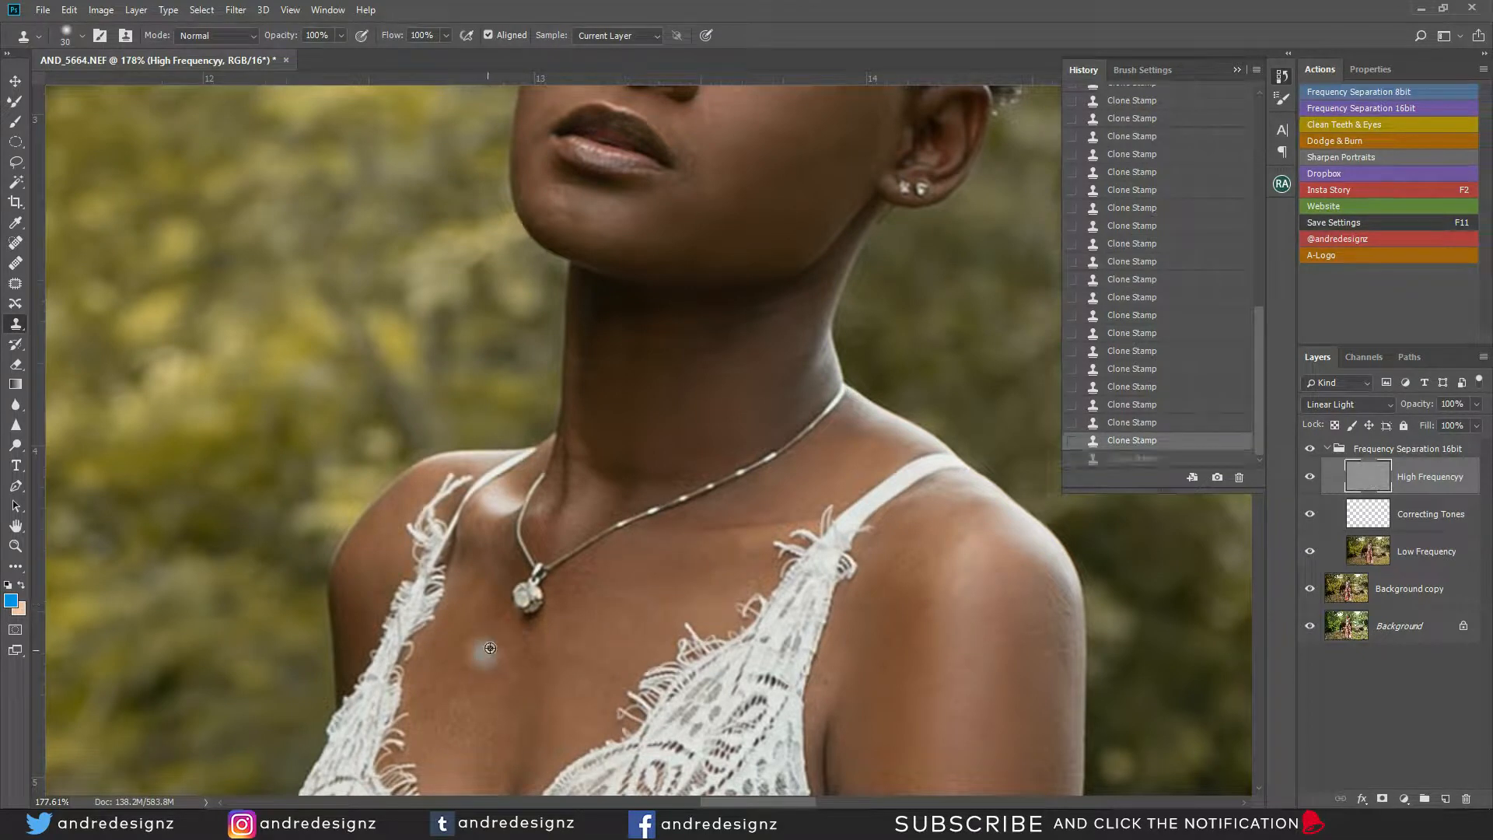
left_click(516, 654)
left_click_drag(707, 550, 589, 340)
left_click_drag(778, 428, 701, 352)
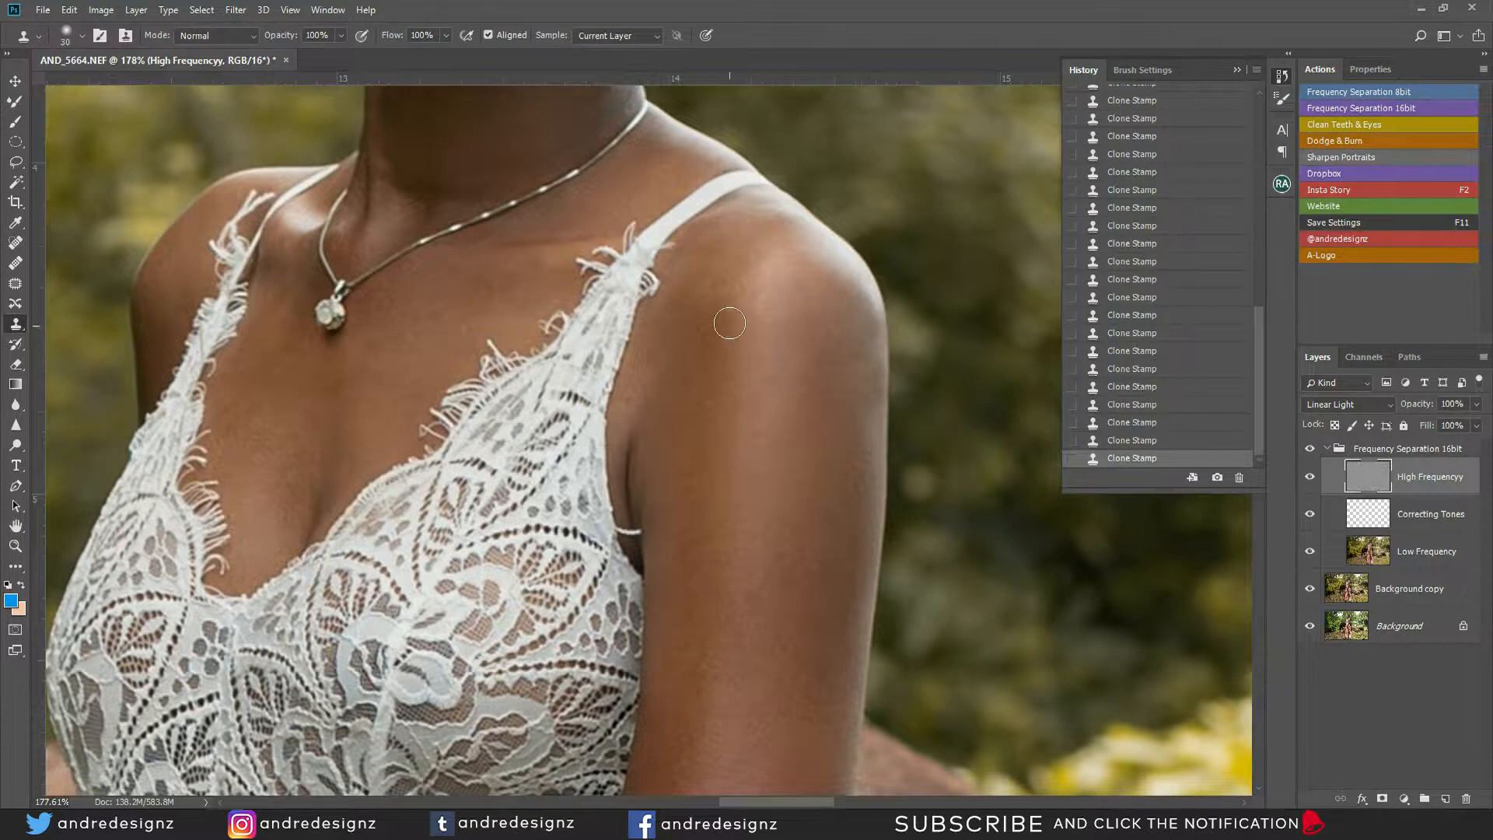
Even out the skin texture along the model's upper arm beside the lace top with the Clone Stamp
left_click_drag(729, 413, 793, 139)
left_click_drag(750, 370, 734, 319)
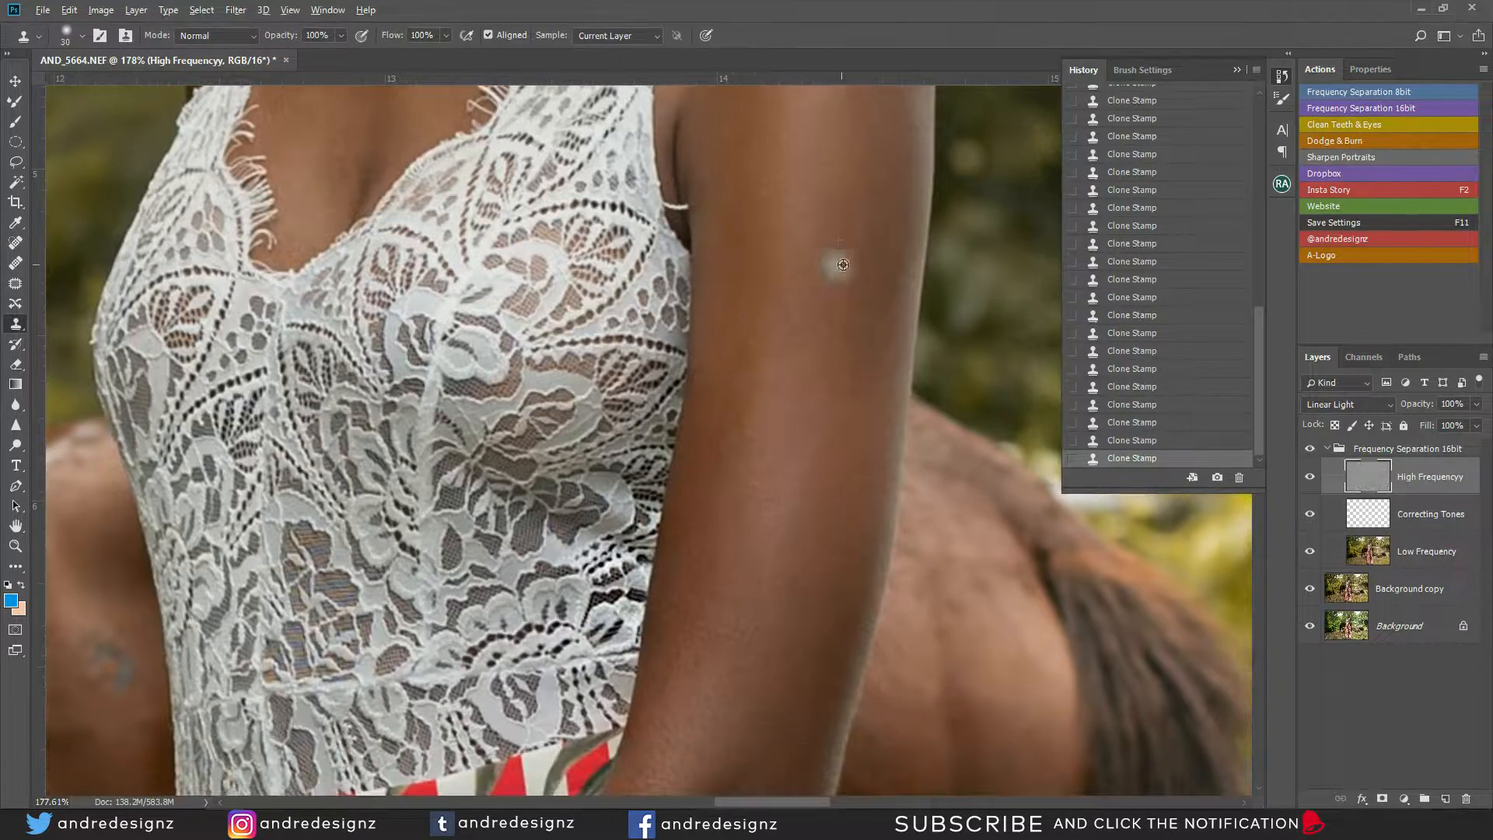
mouse_move(706, 347)
left_mouse_down()
mouse_move(726, 490)
mouse_move(681, 490)
mouse_move(724, 447)
mouse_move(704, 497)
left_mouse_up()
left_click_drag(754, 323, 714, 488)
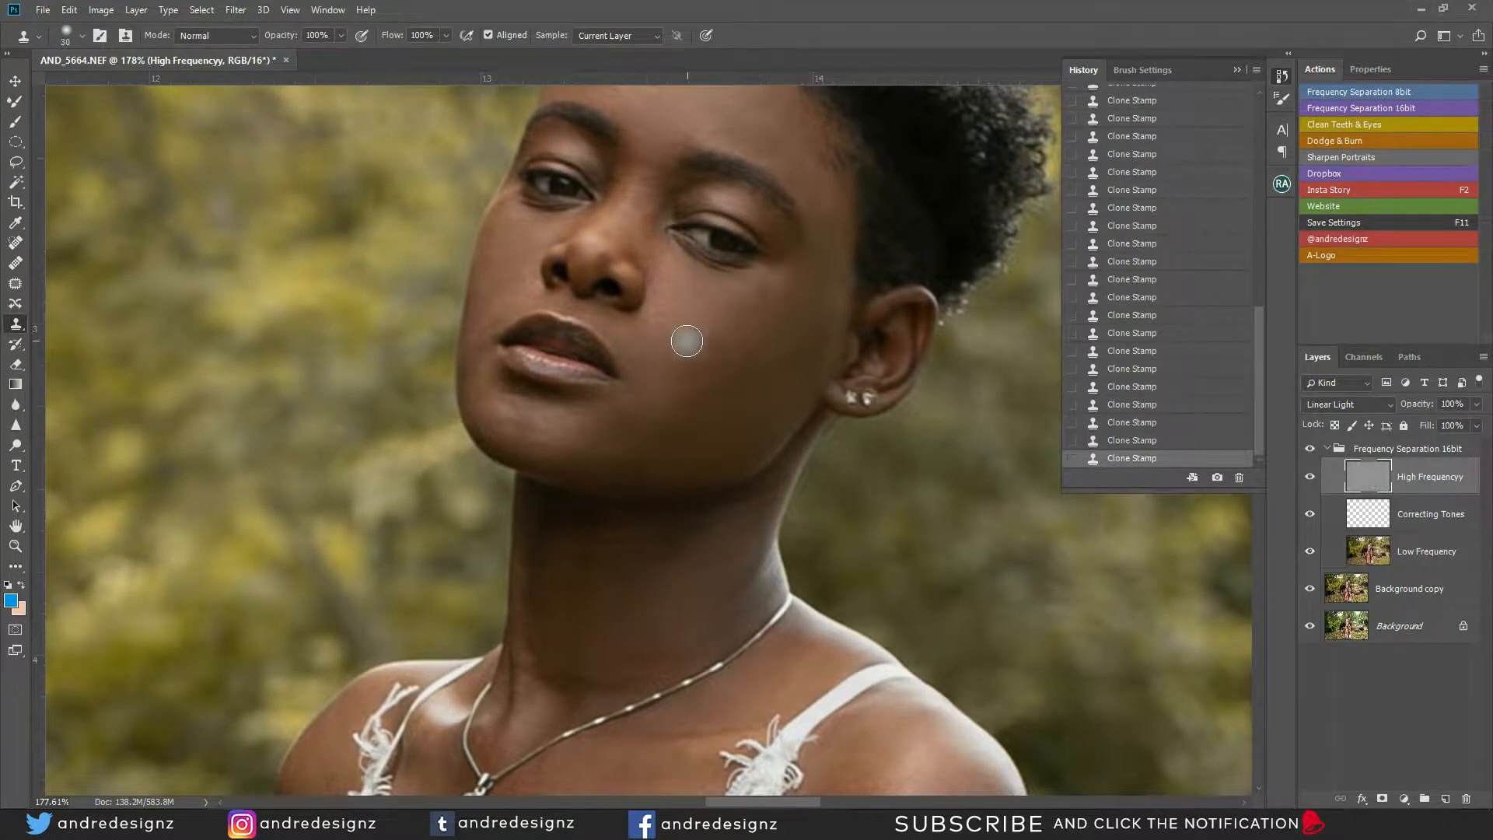
Clone clean skin texture over the bumps and wrinkles around the model's elbow
scroll(986, 106, "down", 5)
scroll(986, 106, "down", 1)
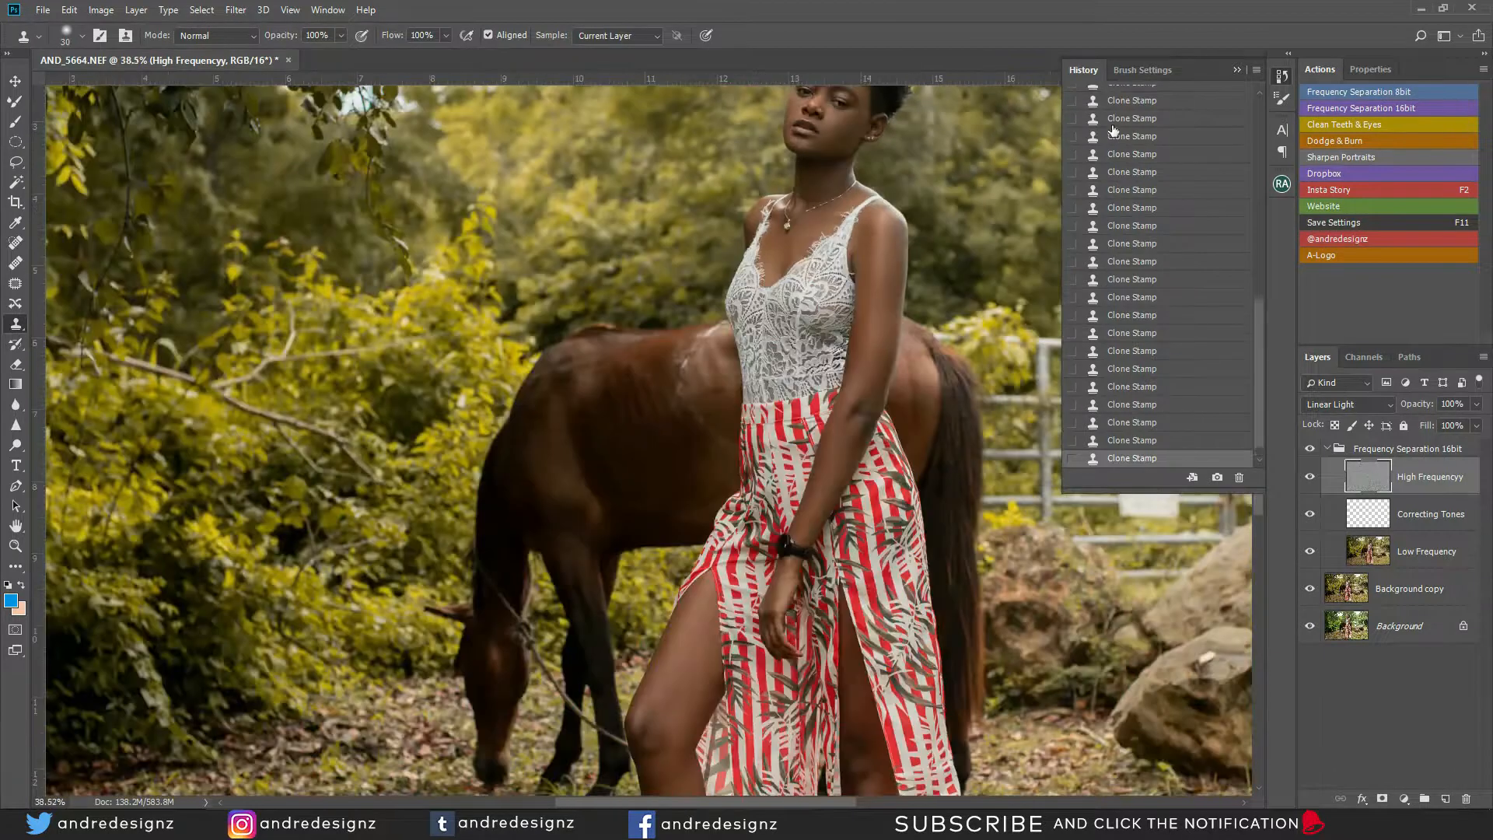
scroll(894, 114, "up", 5)
left_click_drag(894, 114, 590, 407)
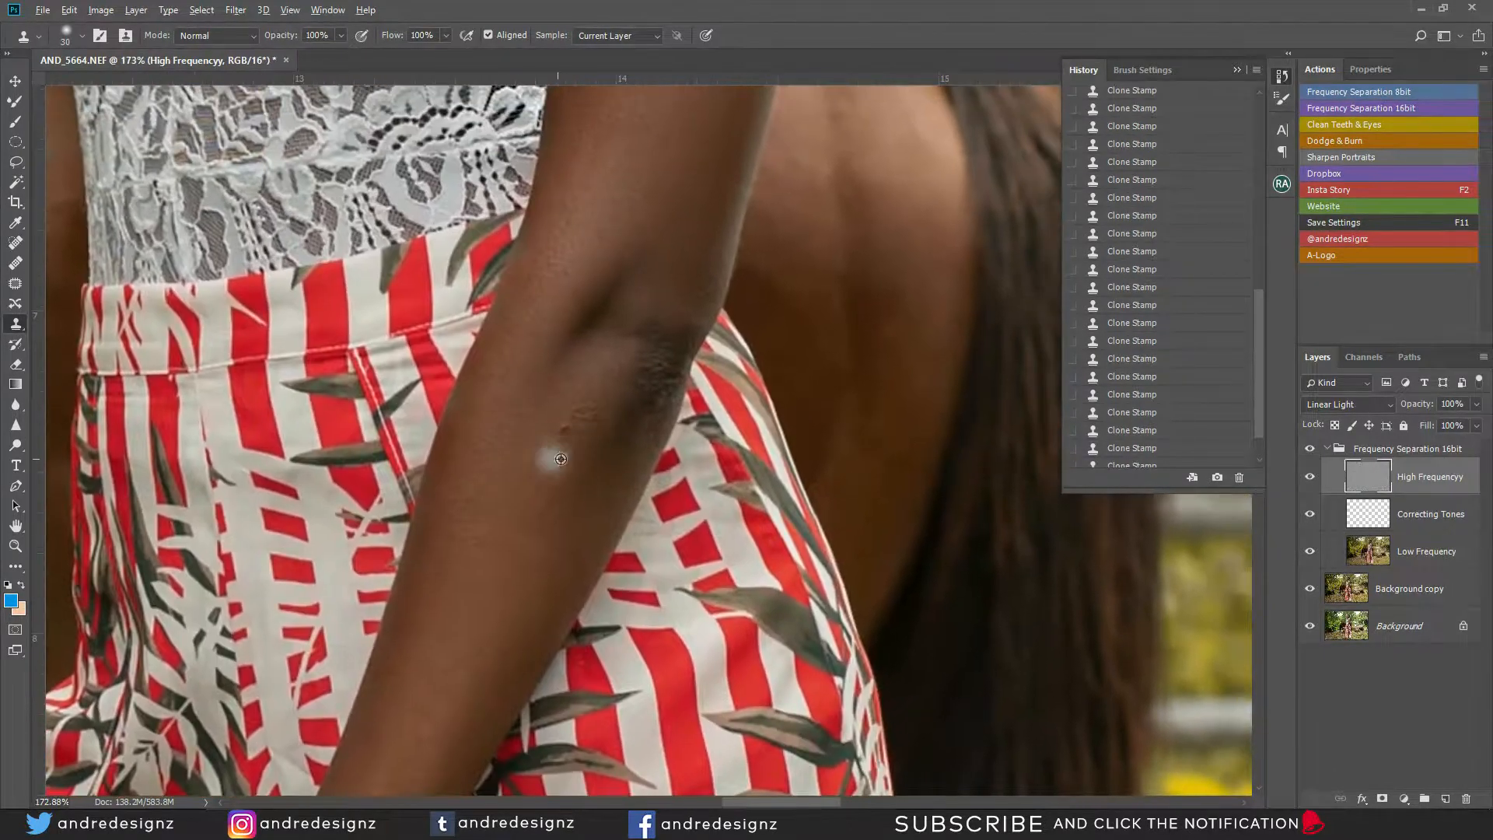
left_click(560, 427)
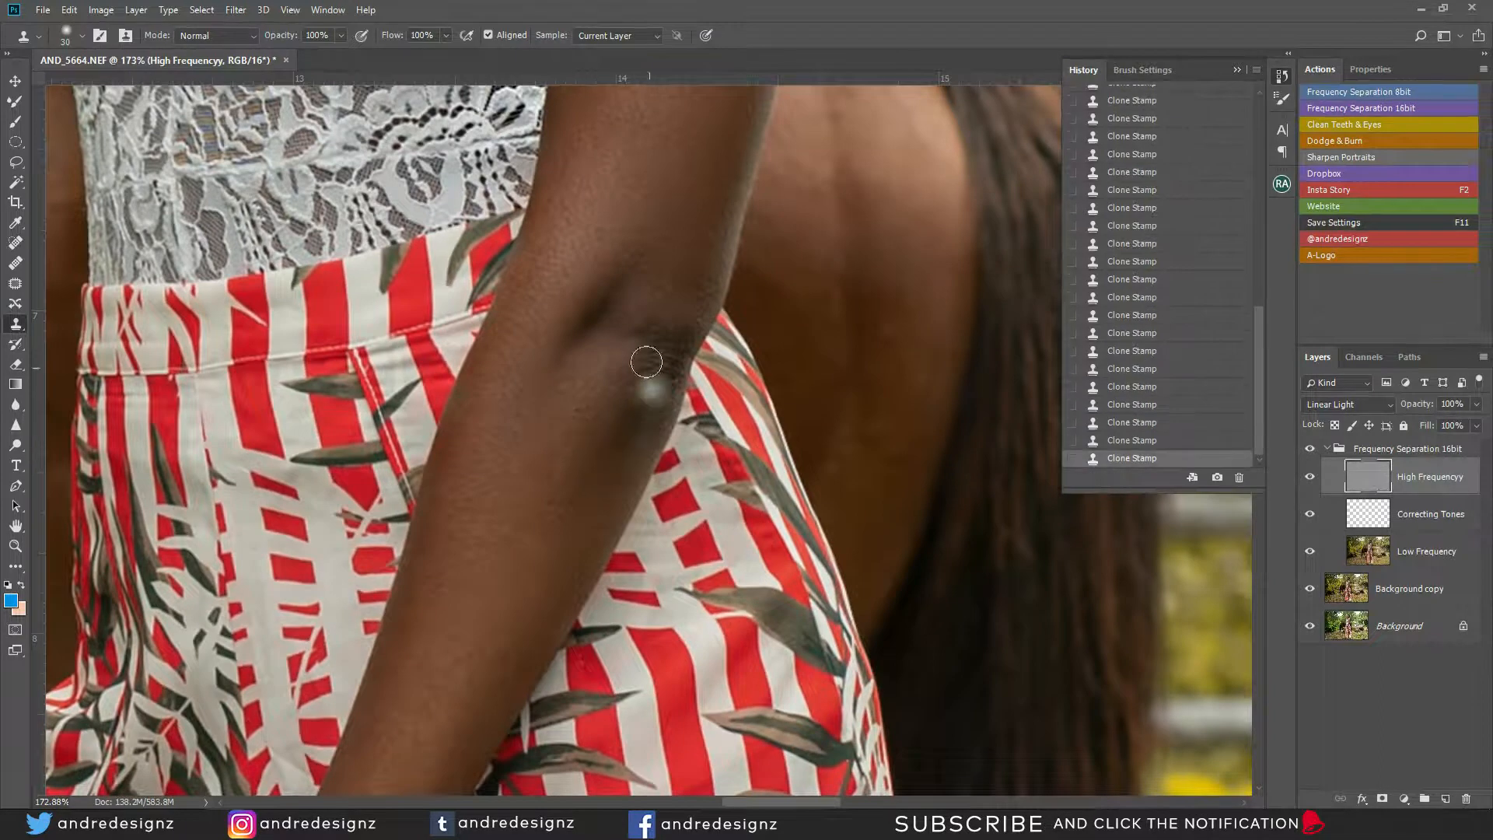
Smooth the skin texture on the forearm between the elbow and the watch with the Clone Stamp
left_click_drag(776, 241, 717, 310)
left_click_drag(645, 498, 710, 290)
left_click_drag(623, 433, 681, 340)
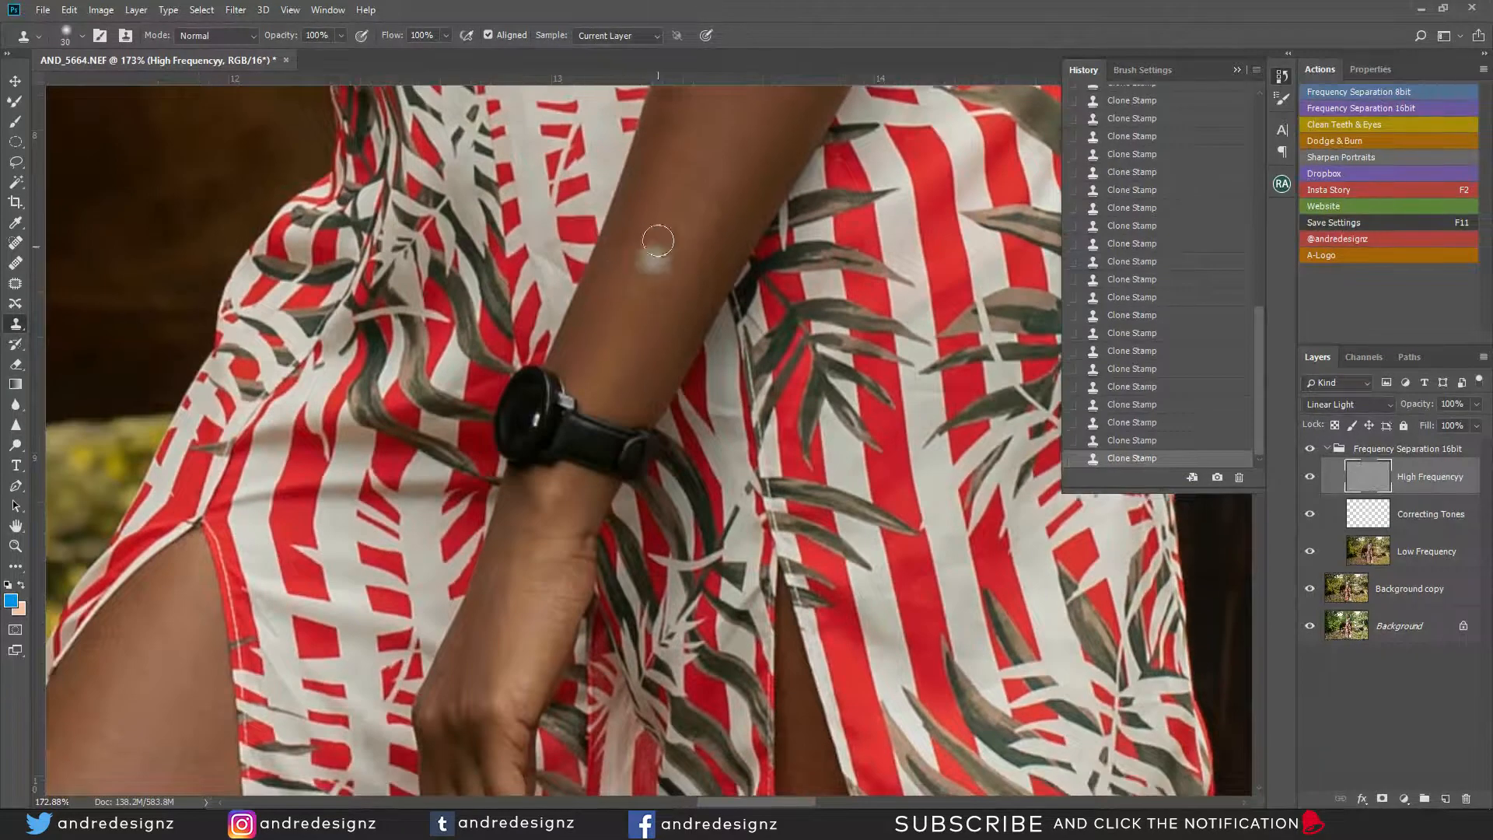
Clean the texture on the back of the hand below the watch at size 30, undoing the stray stroke on the fingers
left_click_drag(456, 691, 617, 352)
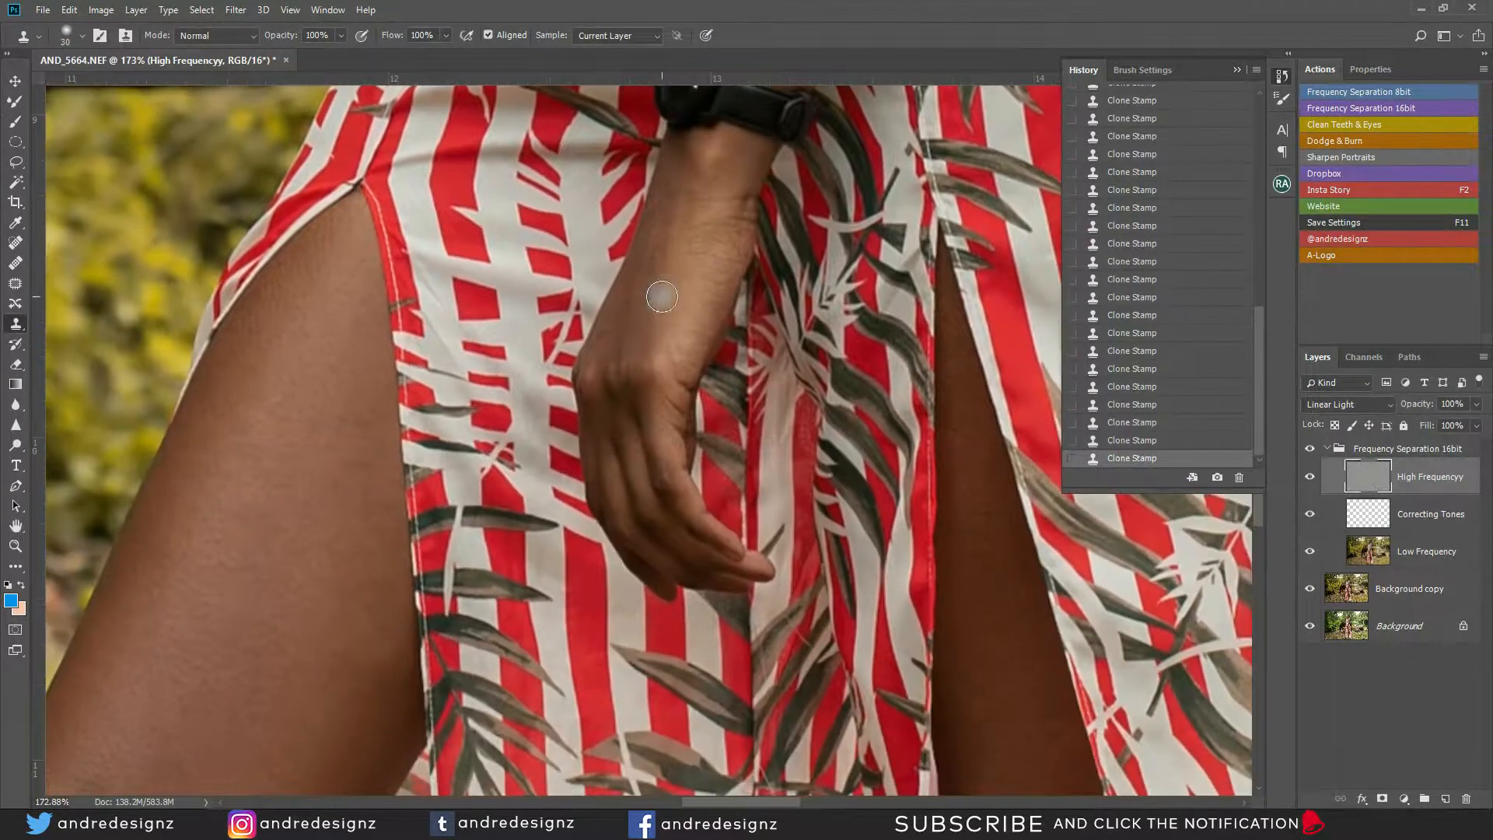
key("bracketleft")
key("bracketright")
key("bracketright")
key("bracketright")
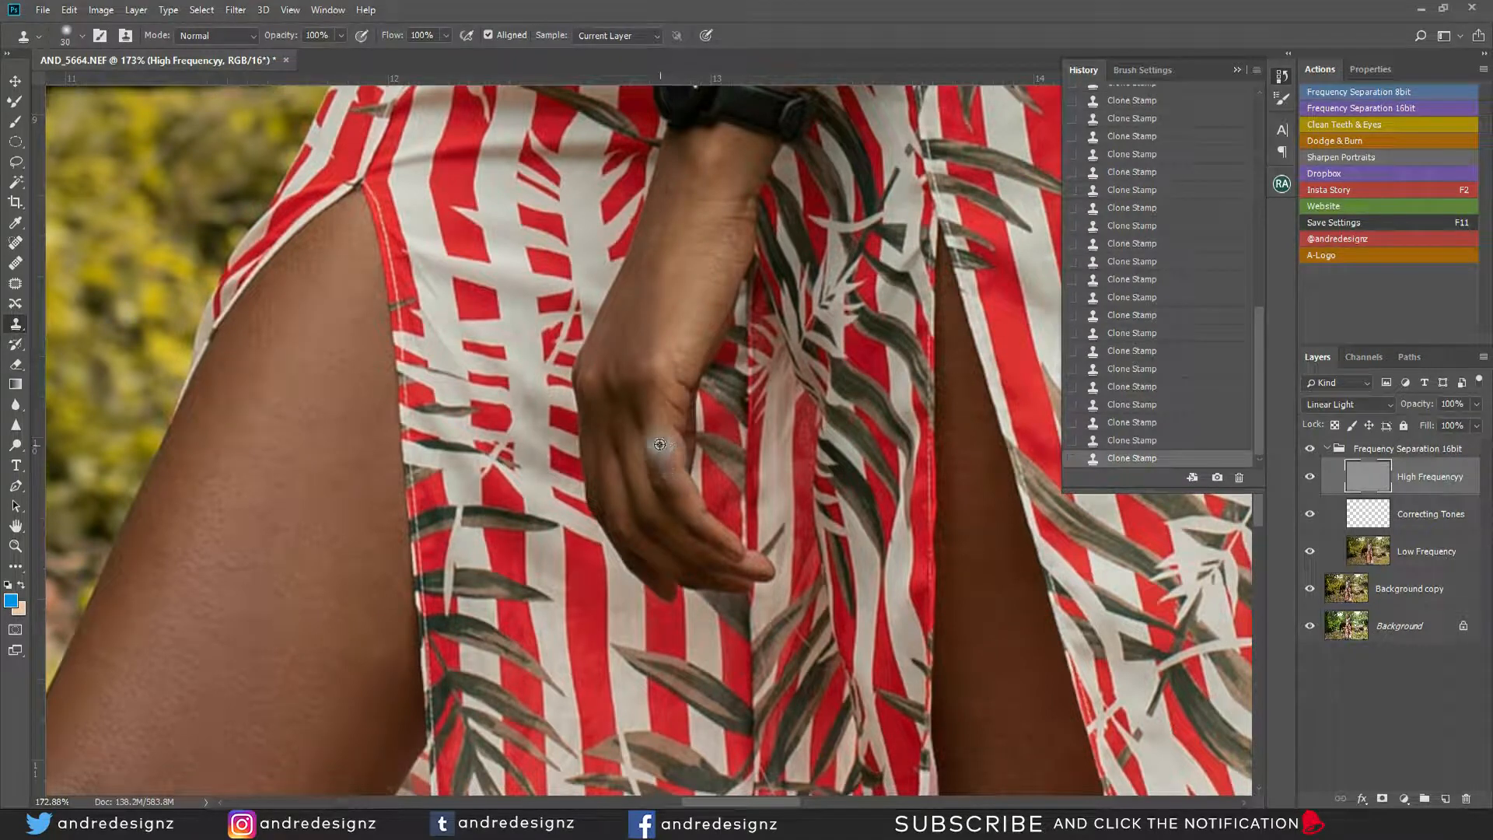
key("ctrl+z")
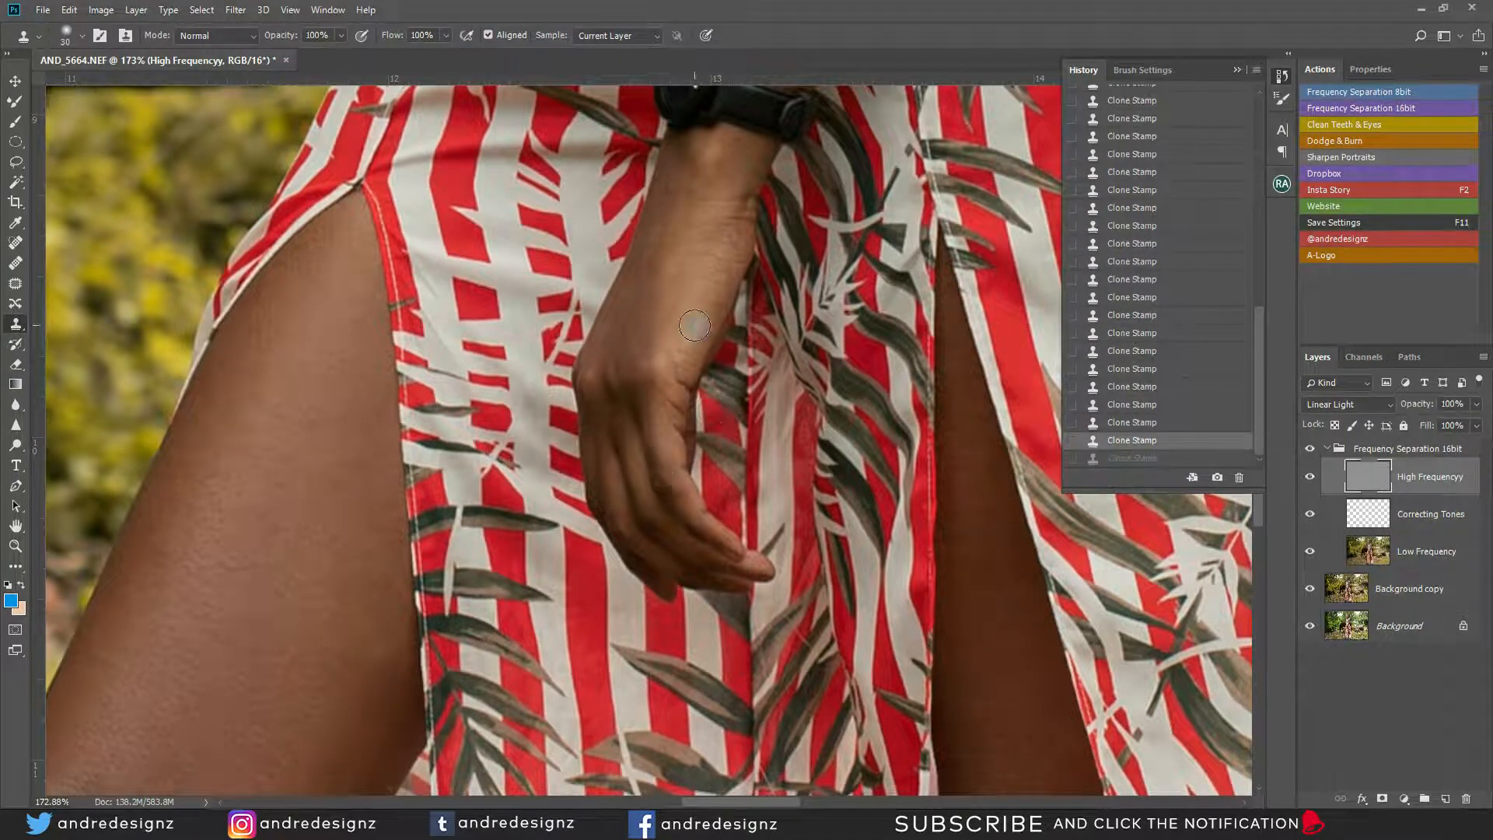
left_click_drag(690, 209, 694, 218)
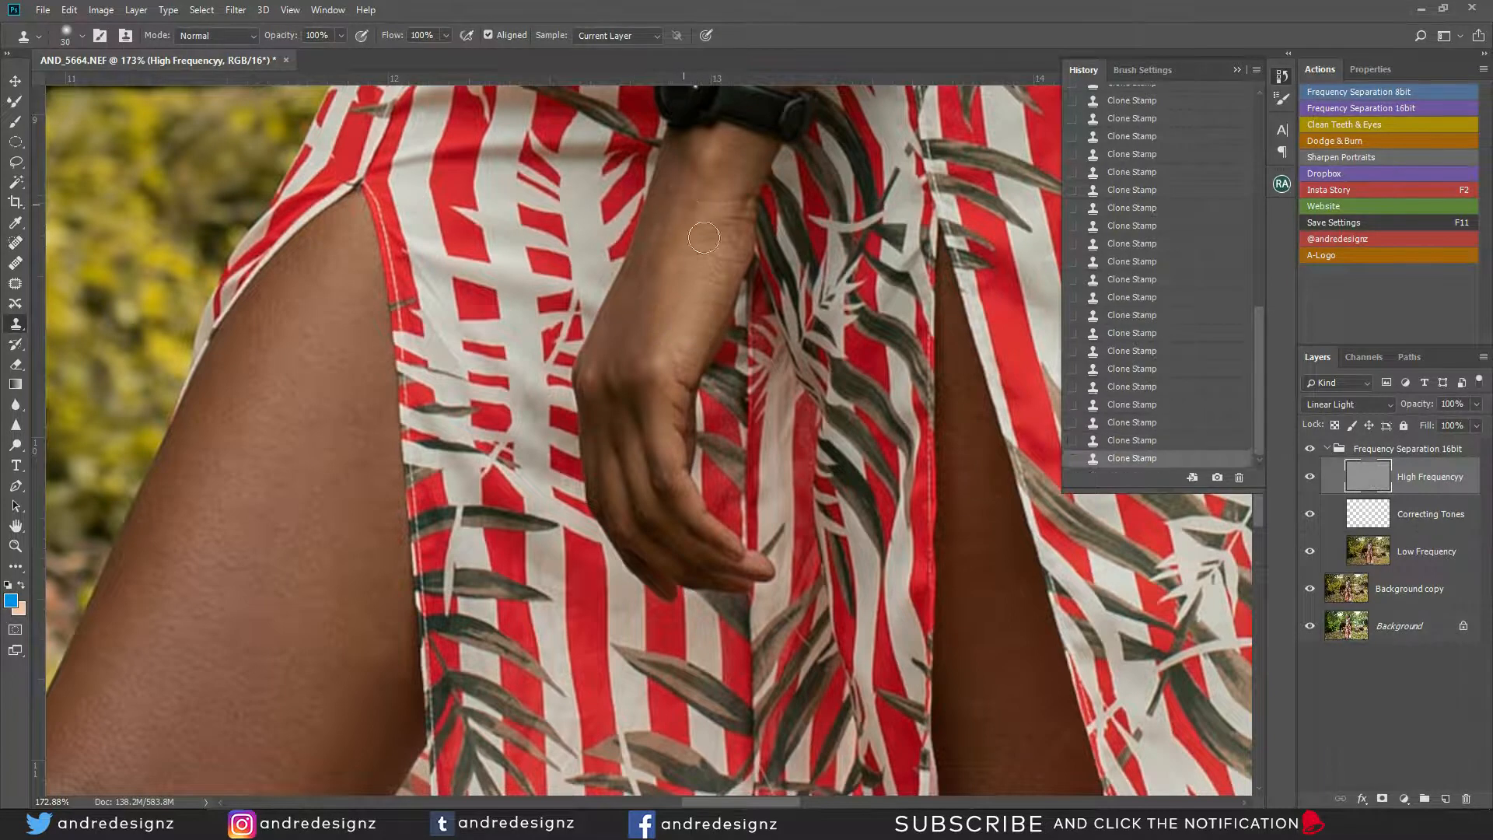
Clone clean skin texture over the spots on the forward leg's knee and along its shin
left_click_drag(525, 645, 643, 301)
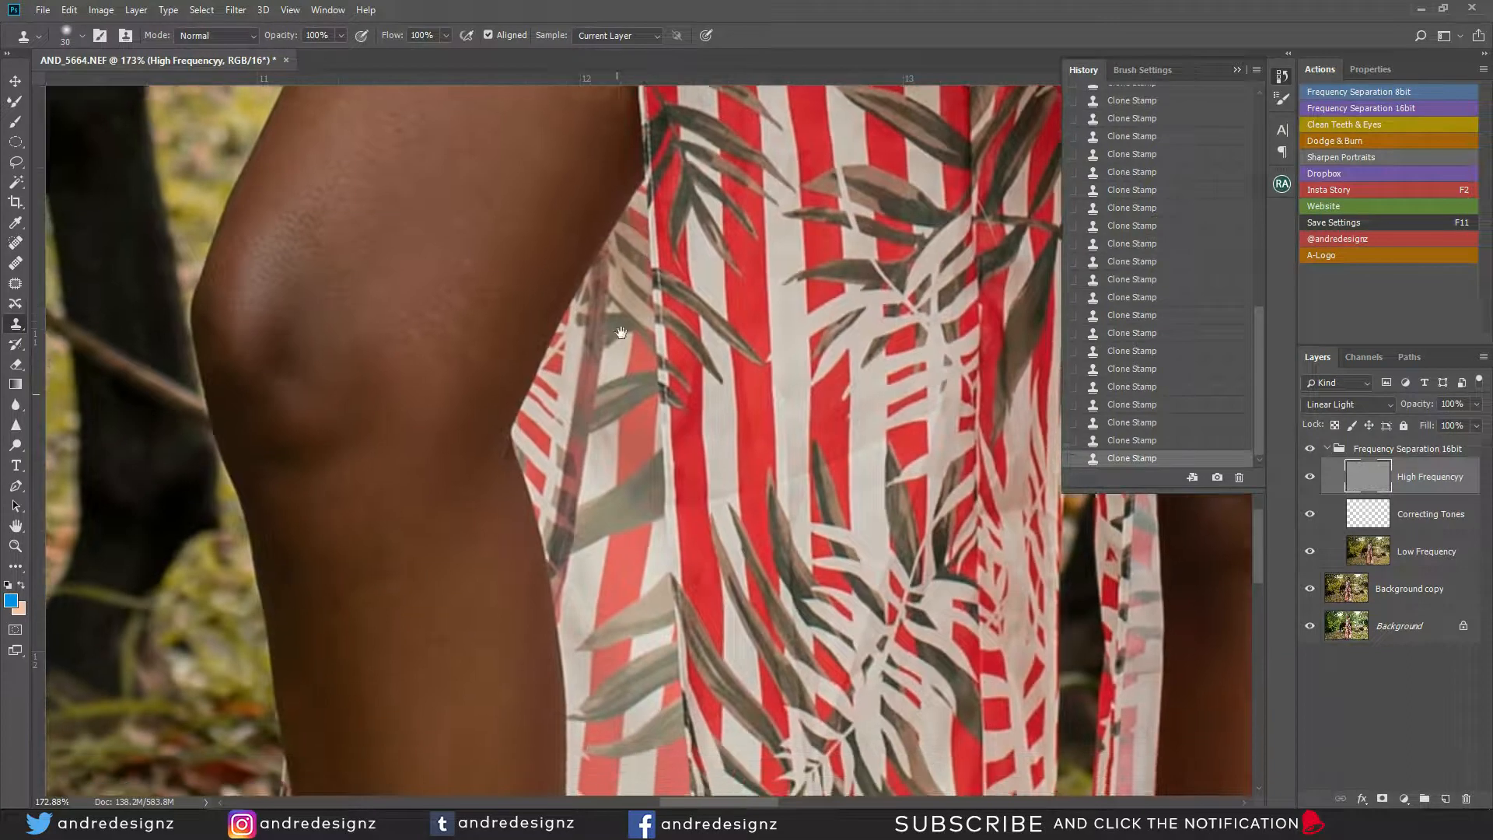
left_click_drag(609, 397, 615, 334)
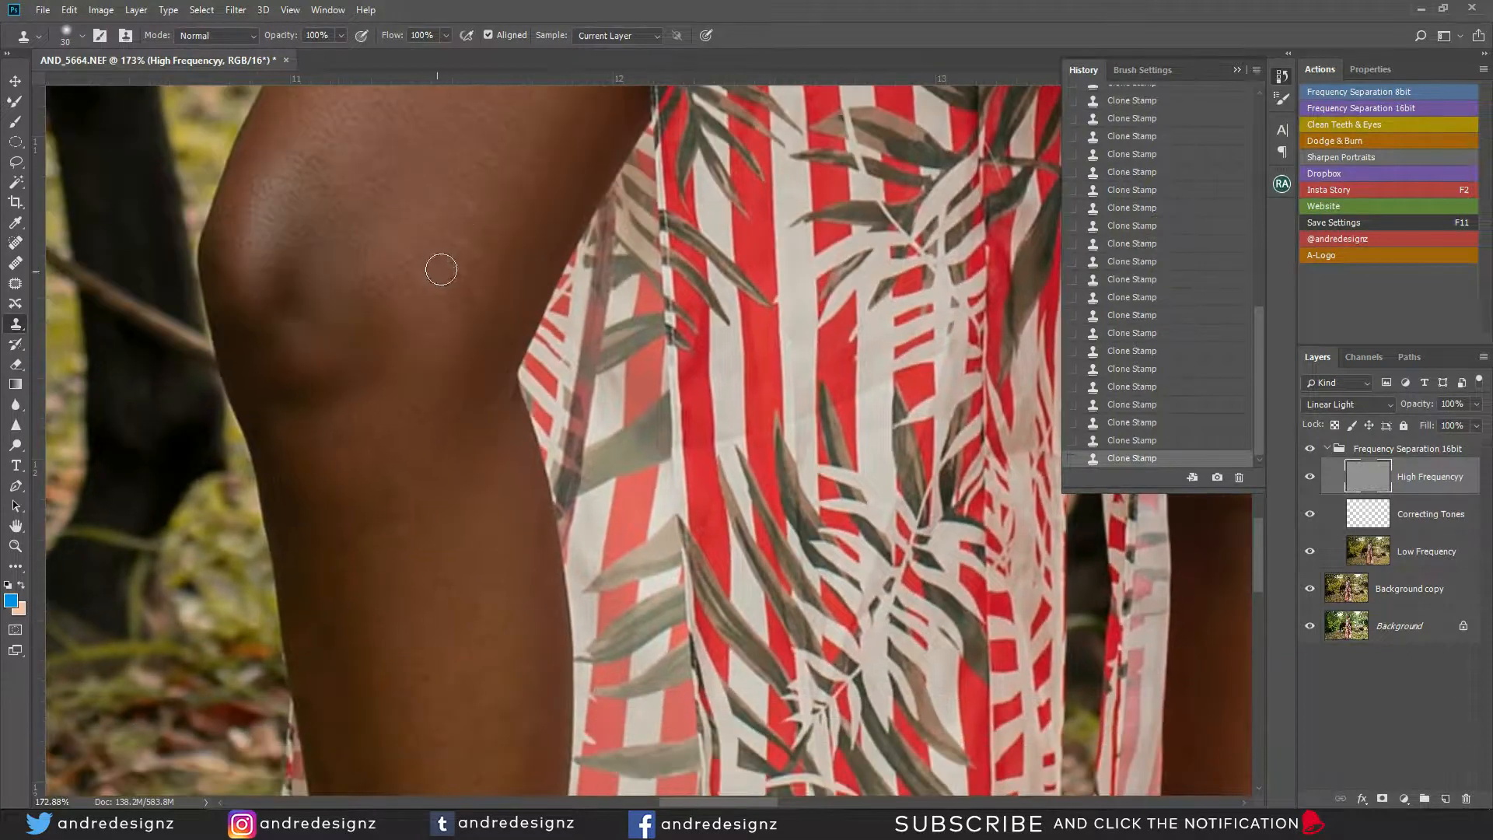
left_click_drag(600, 620, 699, 323)
left_click(446, 381, "alt")
left_click_drag(416, 365, 426, 334)
left_click(456, 417, "alt")
left_click(427, 424)
left_click(463, 383, "alt")
Undo the last shin strokes, resample nearby skin and clone it over the marks near the shin's outer edge
key("ctrl+z")
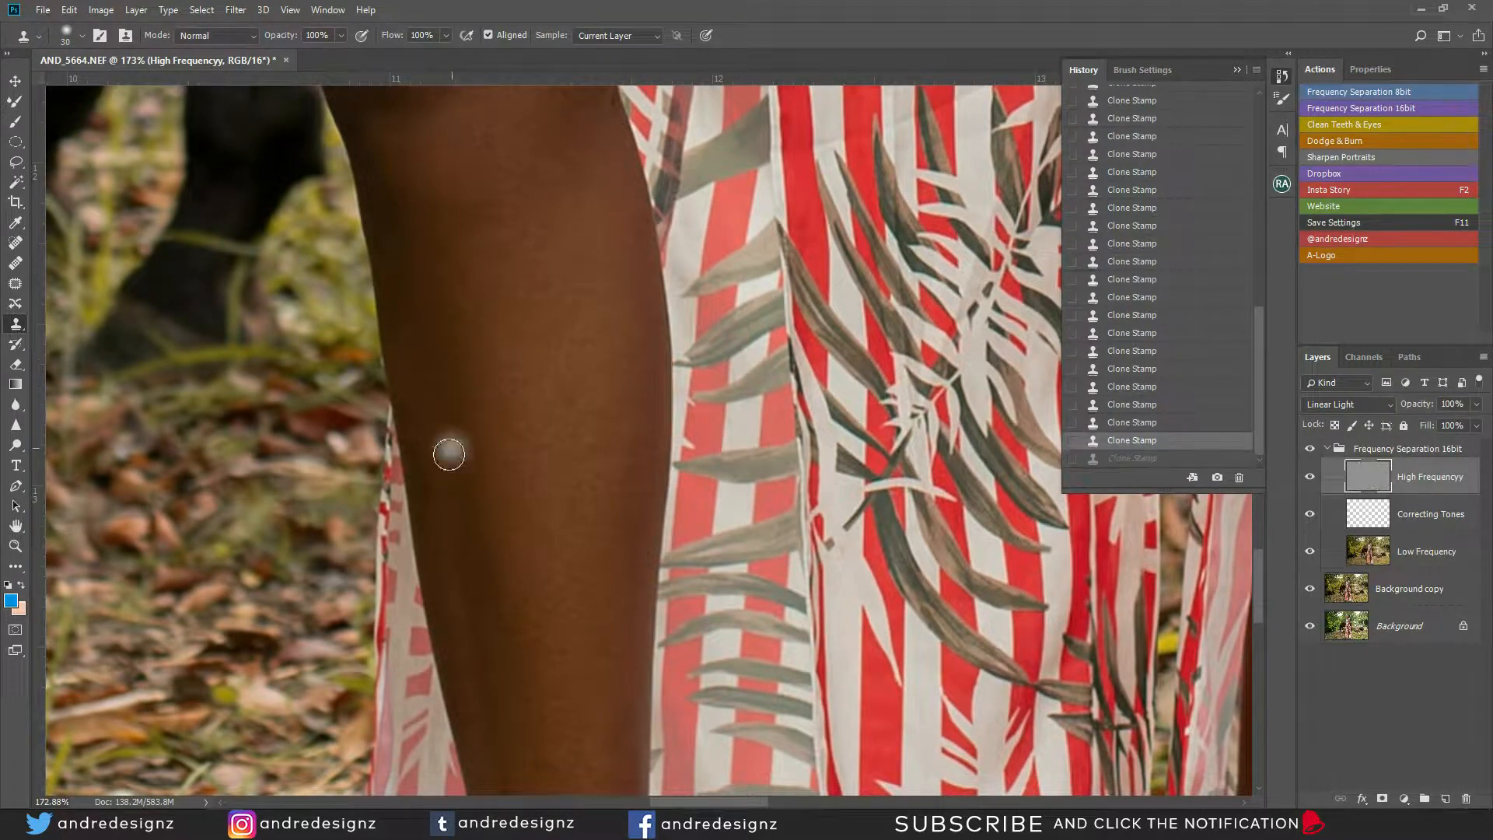
left_click_drag(430, 488, 429, 495)
key("ctrl+z")
left_click(431, 401, "alt")
left_click(432, 429)
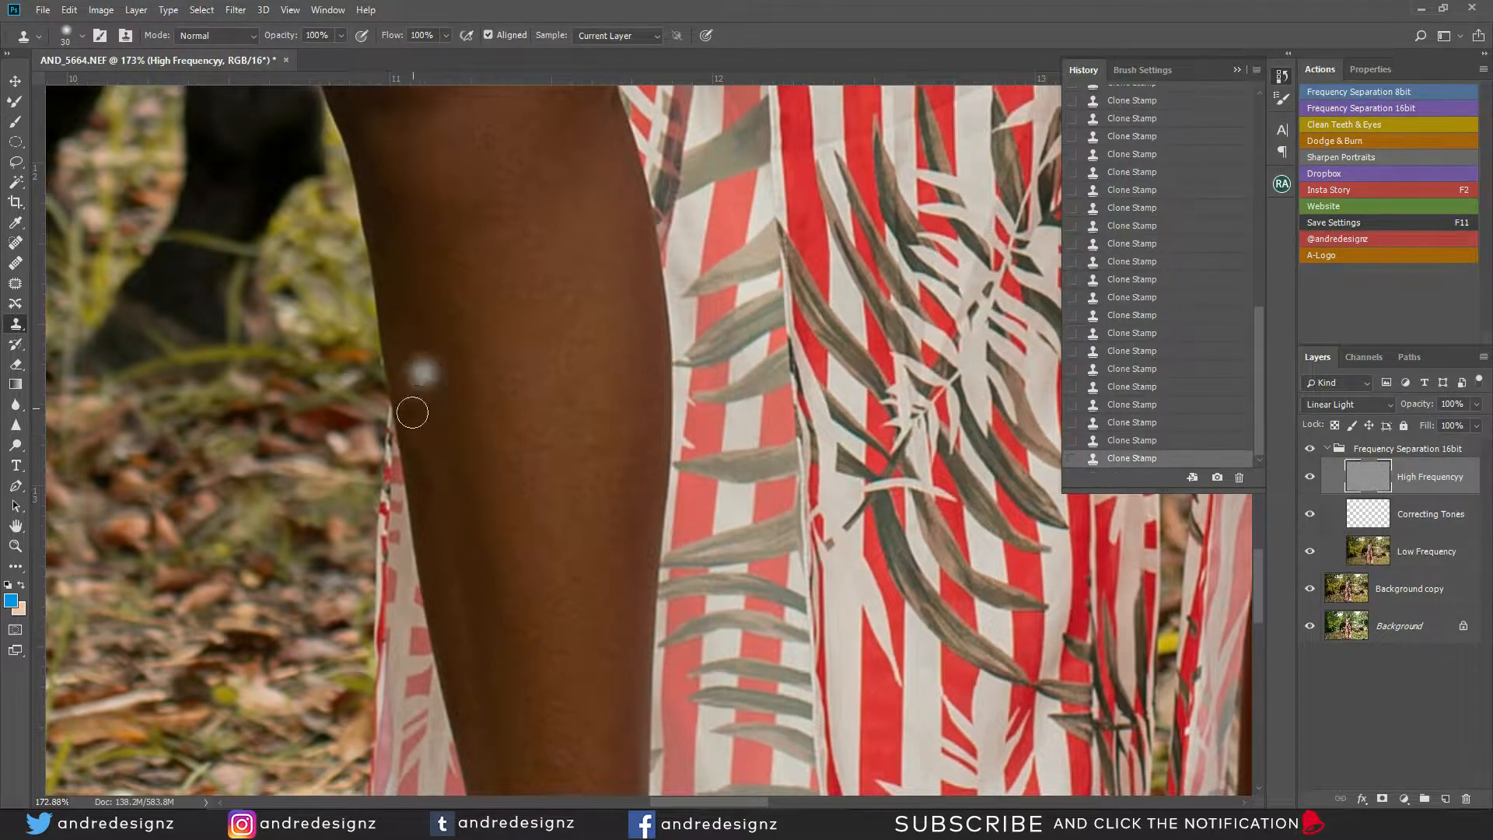
left_click(435, 431)
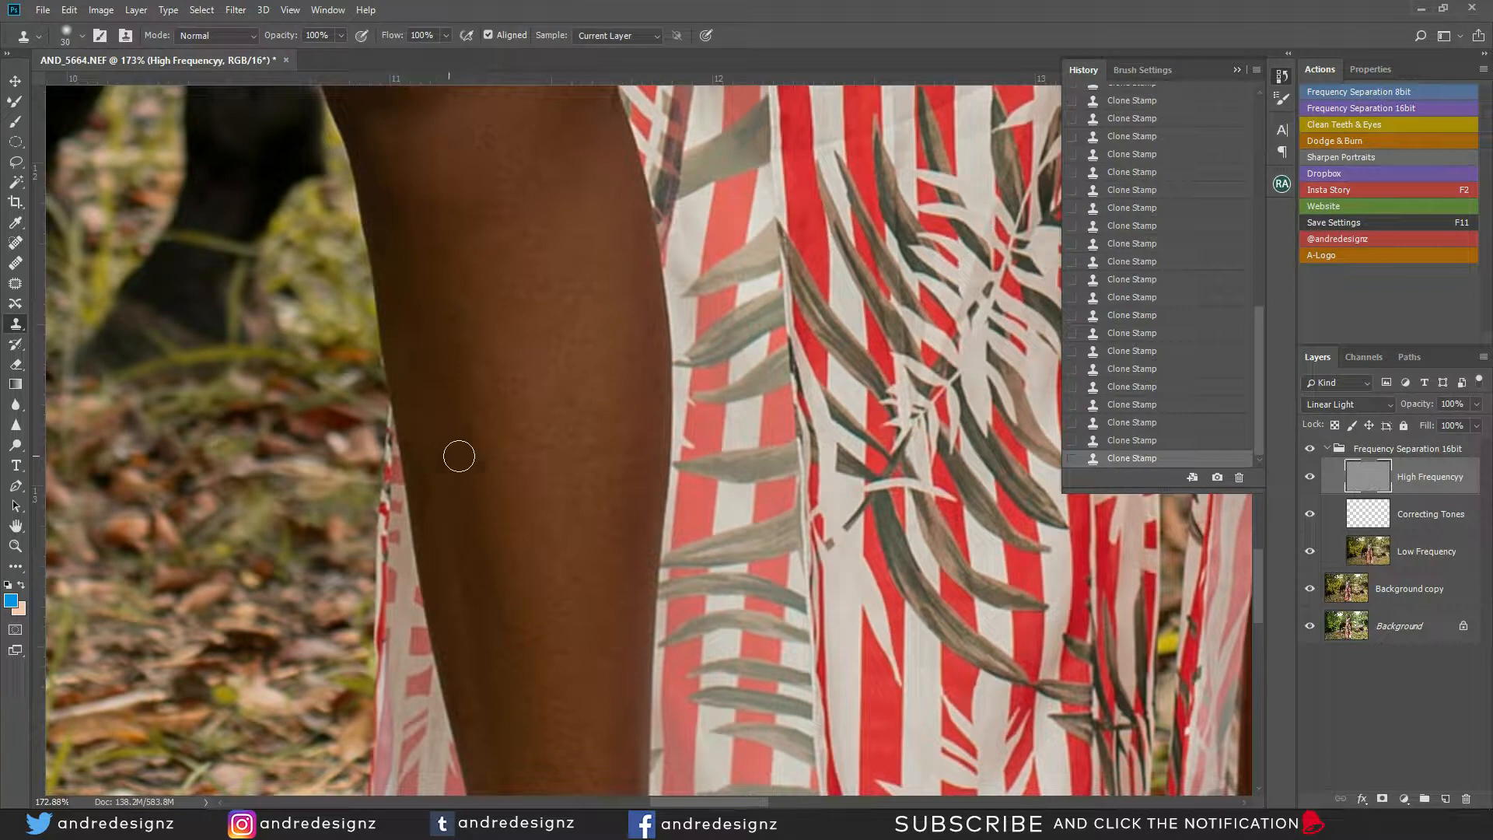
Sample clean skin on the forward leg's shin and clone it over the remaining marks
left_click(557, 343, "alt")
left_click(523, 404)
mouse_move(597, 420)
left_mouse_down()
mouse_move(622, 117)
mouse_move(598, 455)
left_mouse_up()
Clone smoother skin texture onto the other foot's ankle between the sandal straps
left_click_drag(583, 393, 529, 155)
left_click_drag(570, 436, 574, 257)
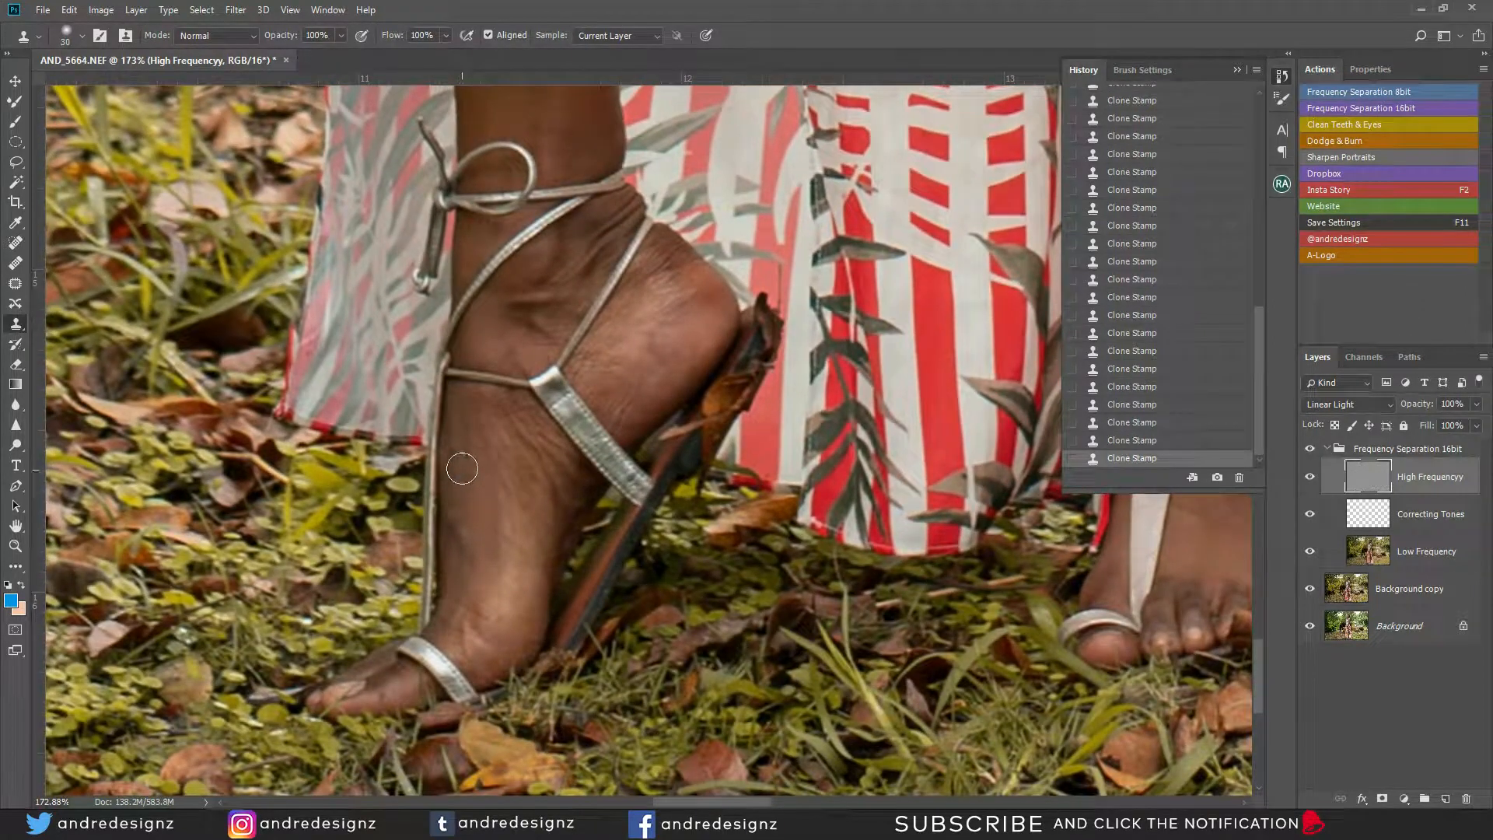
left_click_drag(647, 368, 294, 563)
left_click_drag(856, 511, 649, 368)
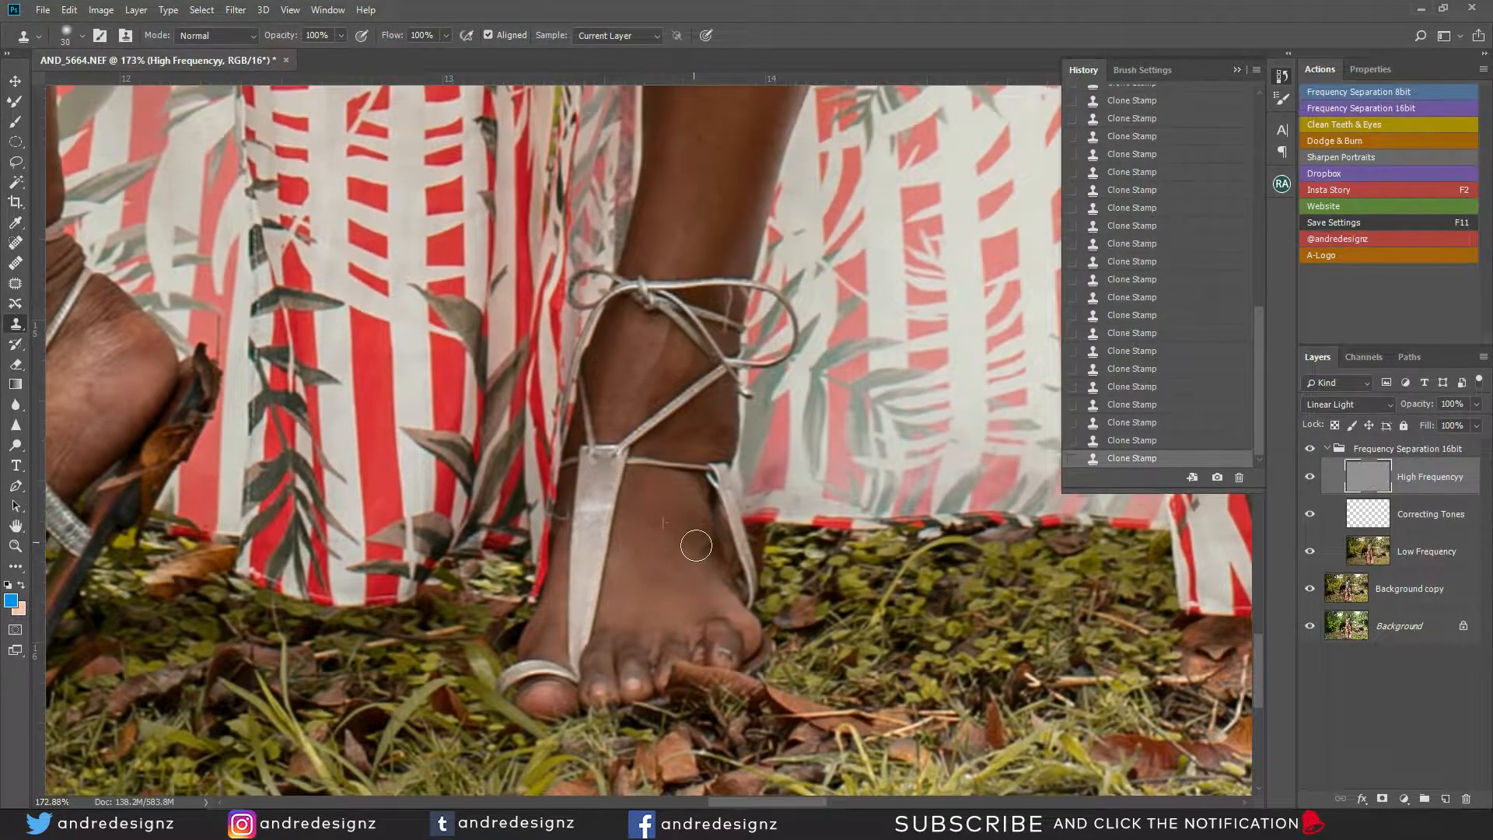
left_click_drag(659, 437, 695, 575)
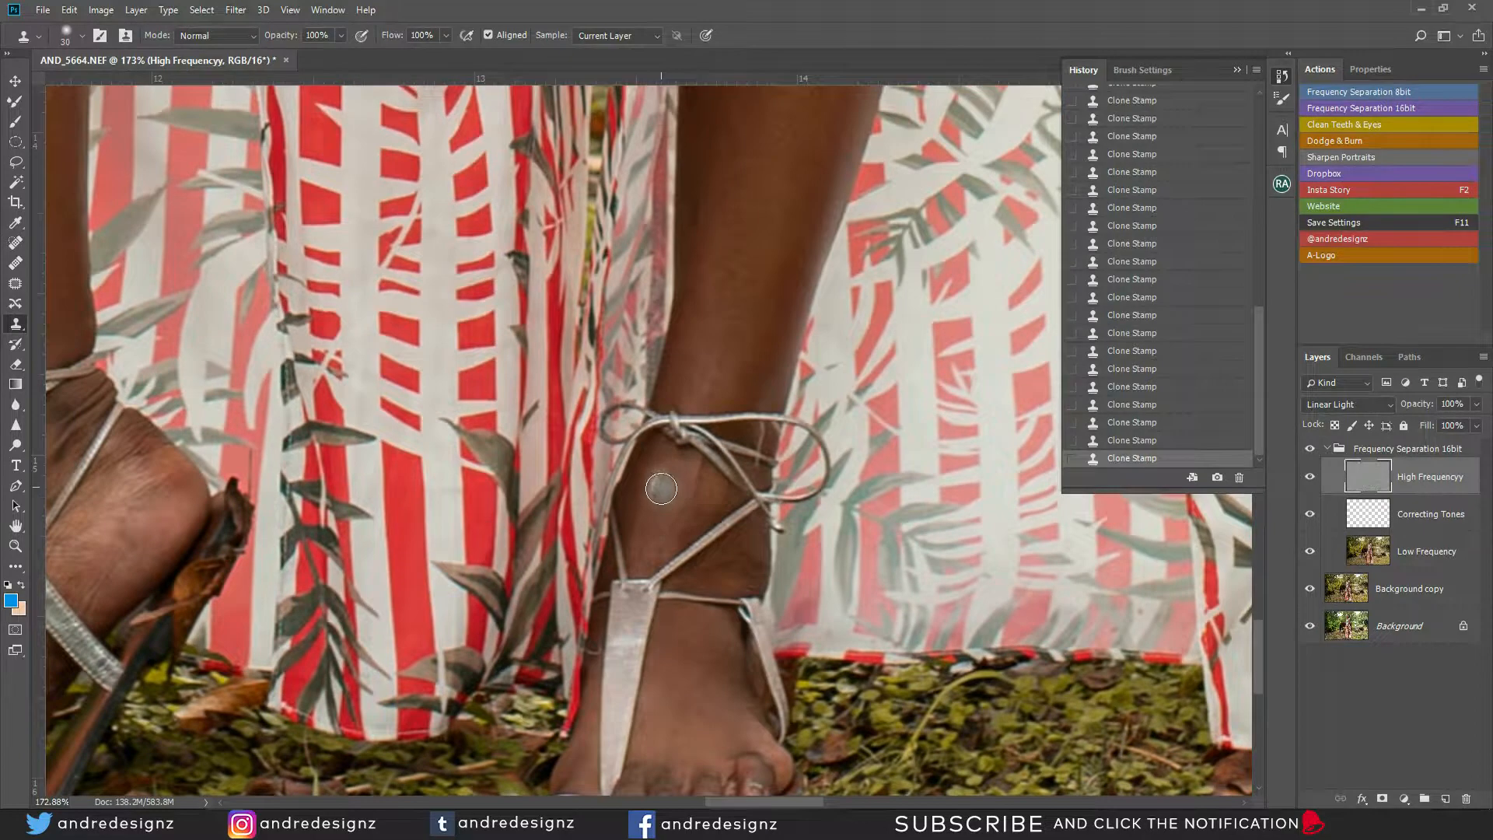
left_click_drag(670, 477, 678, 471)
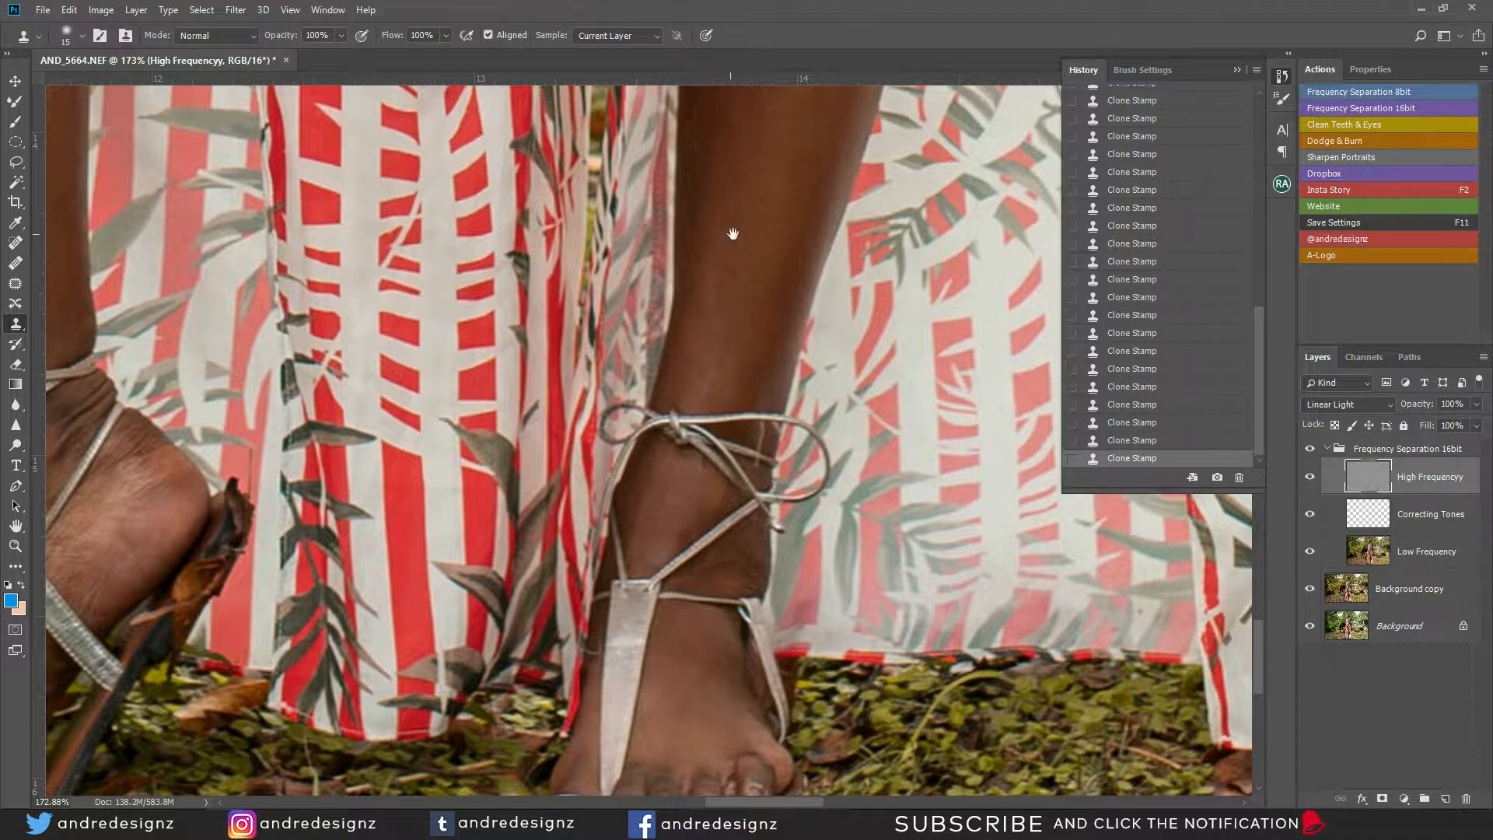
Clone over the small spot on the rear leg's shin with the Clone Stamp at size 15
left_click_drag(724, 239, 708, 331)
left_click_drag(737, 277, 727, 498)
left_click_drag(770, 214, 766, 312)
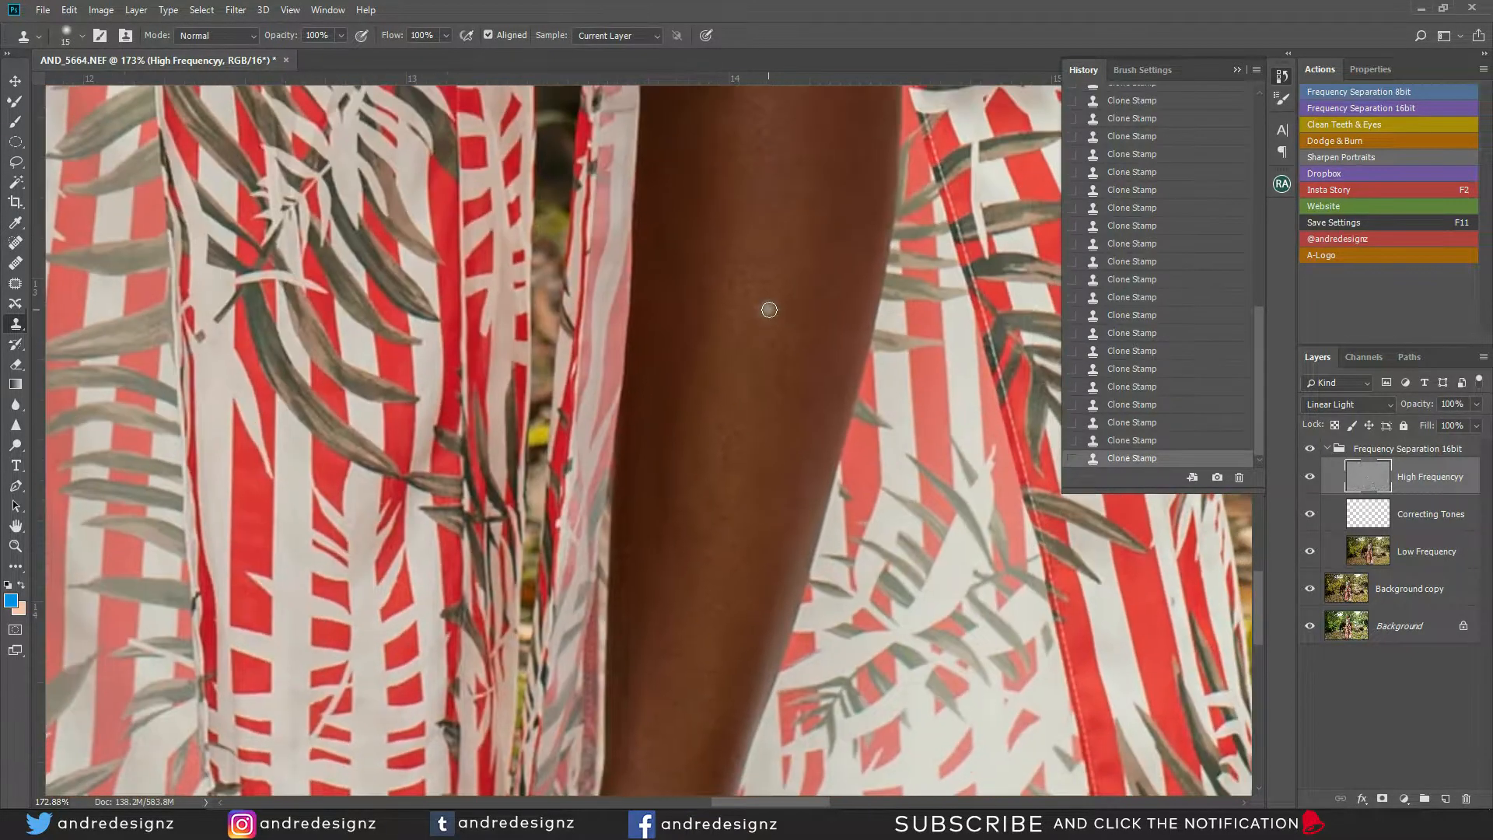
left_click(781, 321)
Check the skin from the rear leg up to the face for remaining flaws and sample the forehead's texture
mouse_move(804, 200)
left_mouse_down()
mouse_move(791, 386)
mouse_move(810, 393)
mouse_move(793, 407)
mouse_move(784, 371)
mouse_move(787, 401)
left_mouse_up()
left_click_drag(743, 147, 762, 385)
left_click_drag(801, 167, 723, 377)
left_click_drag(793, 292, 747, 444)
left_click_drag(774, 331, 770, 541)
left_click_drag(780, 150, 753, 425)
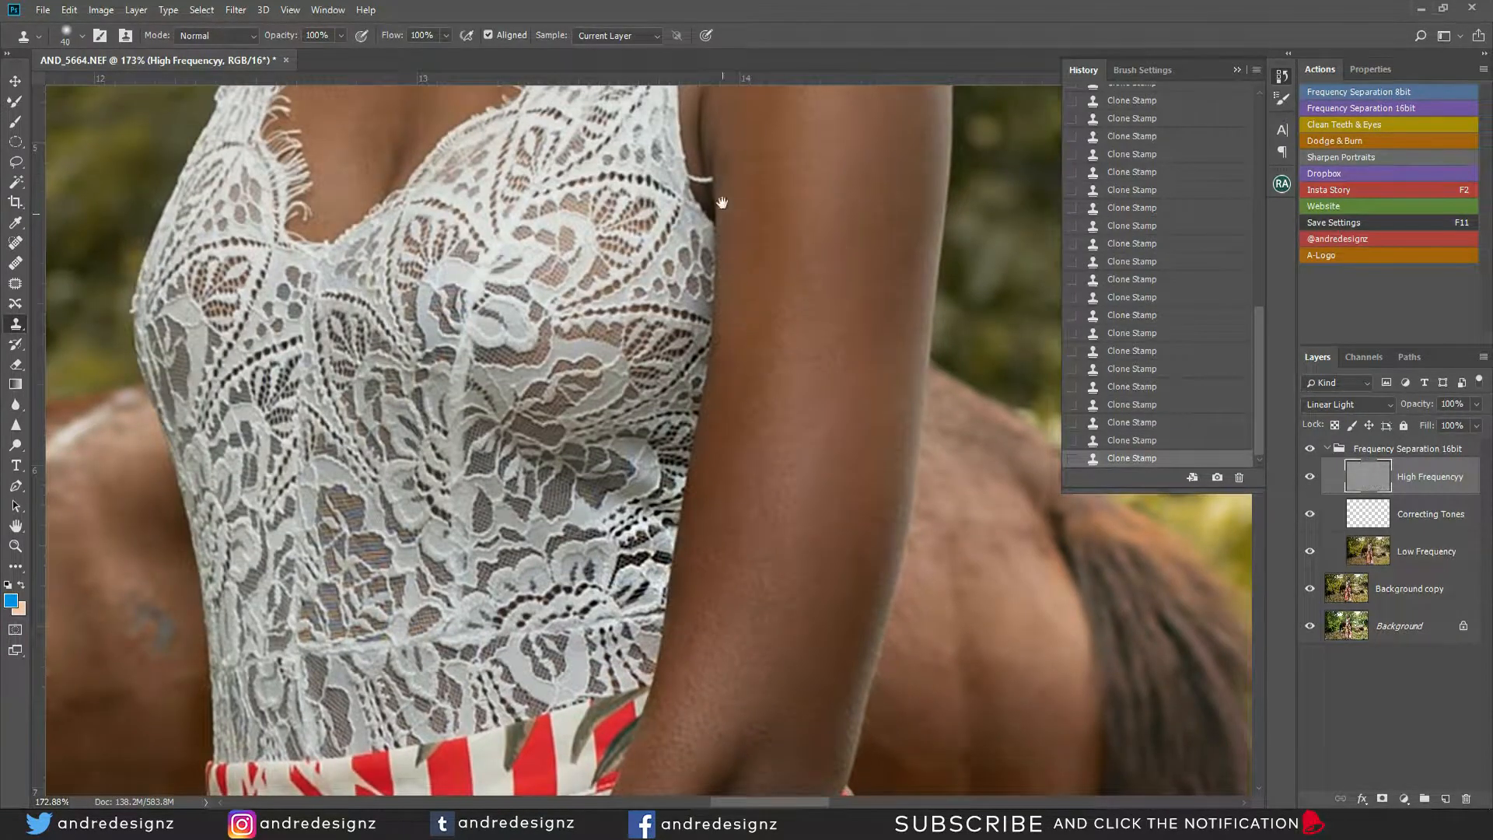
left_click_drag(720, 207, 774, 486)
left_click_drag(762, 154, 727, 425)
left_click_drag(732, 261, 770, 597)
left_click_drag(725, 304, 729, 320)
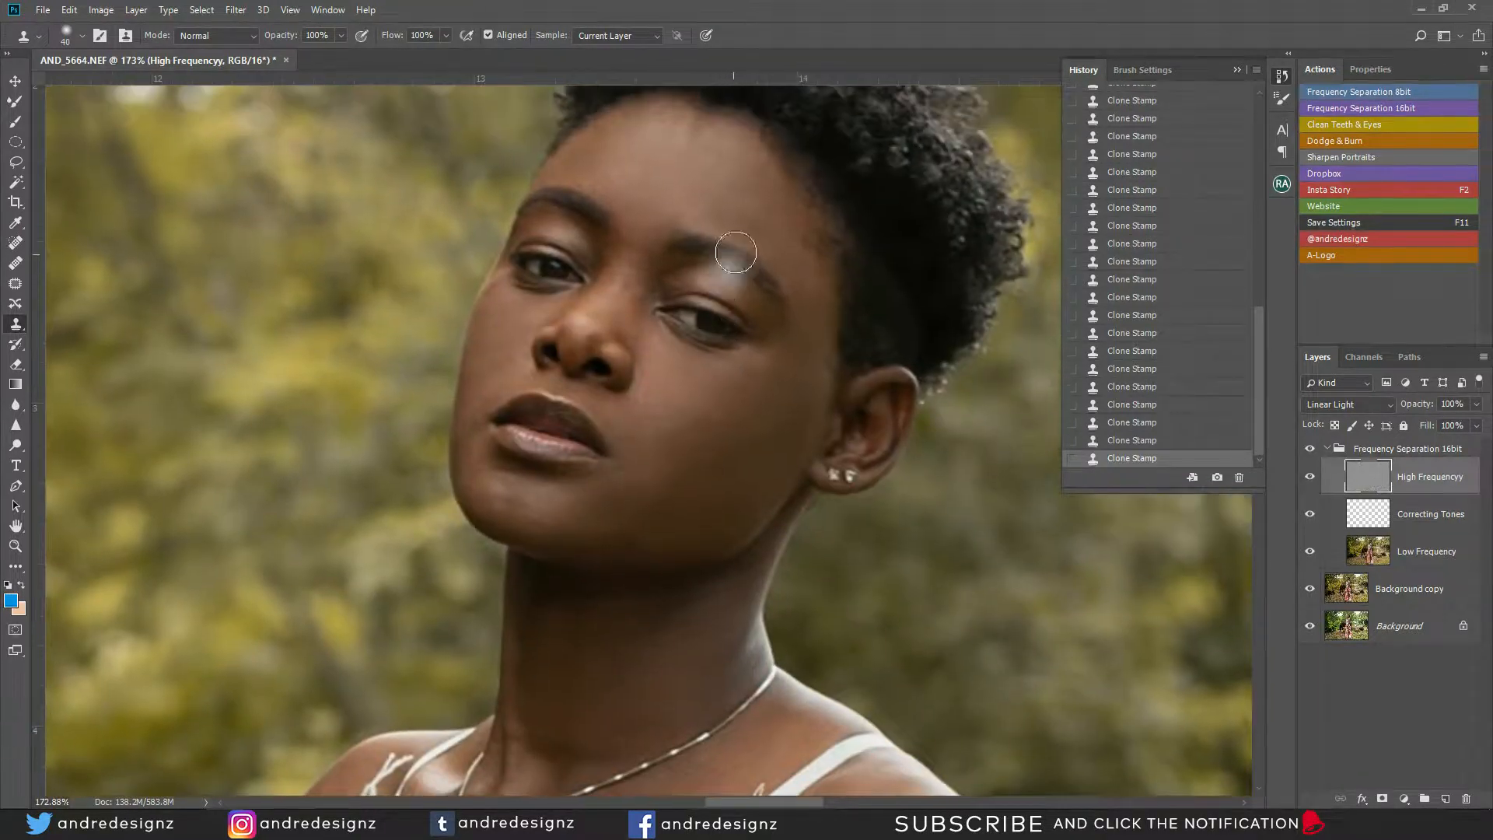
left_click(640, 171, "alt")
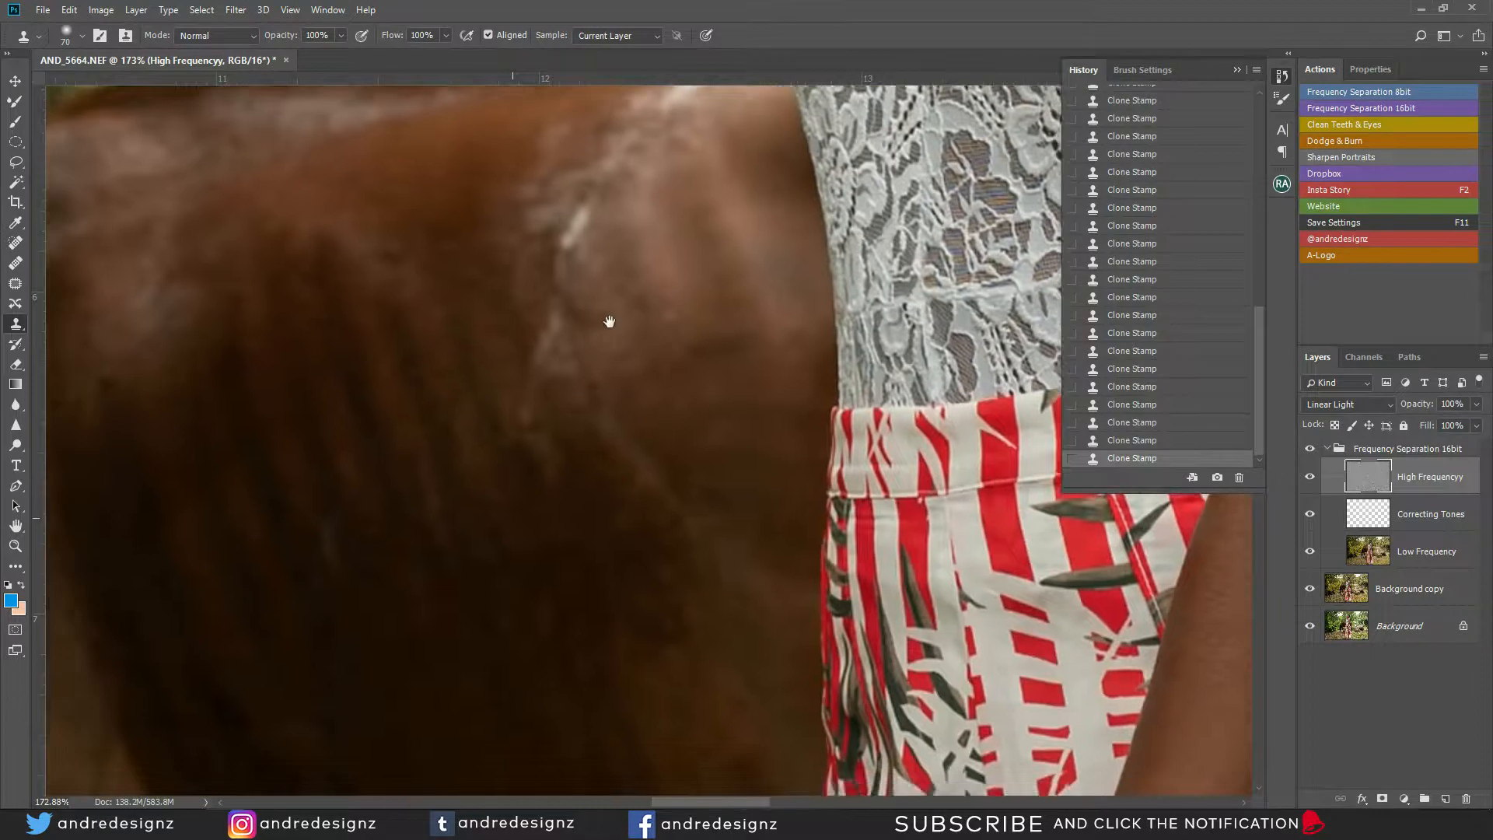
Clone over the white streaks on the horse's coat beside the lace top with the Clone Stamp at size 70
left_click_drag(609, 320, 680, 508)
left_click_drag(595, 486, 640, 313)
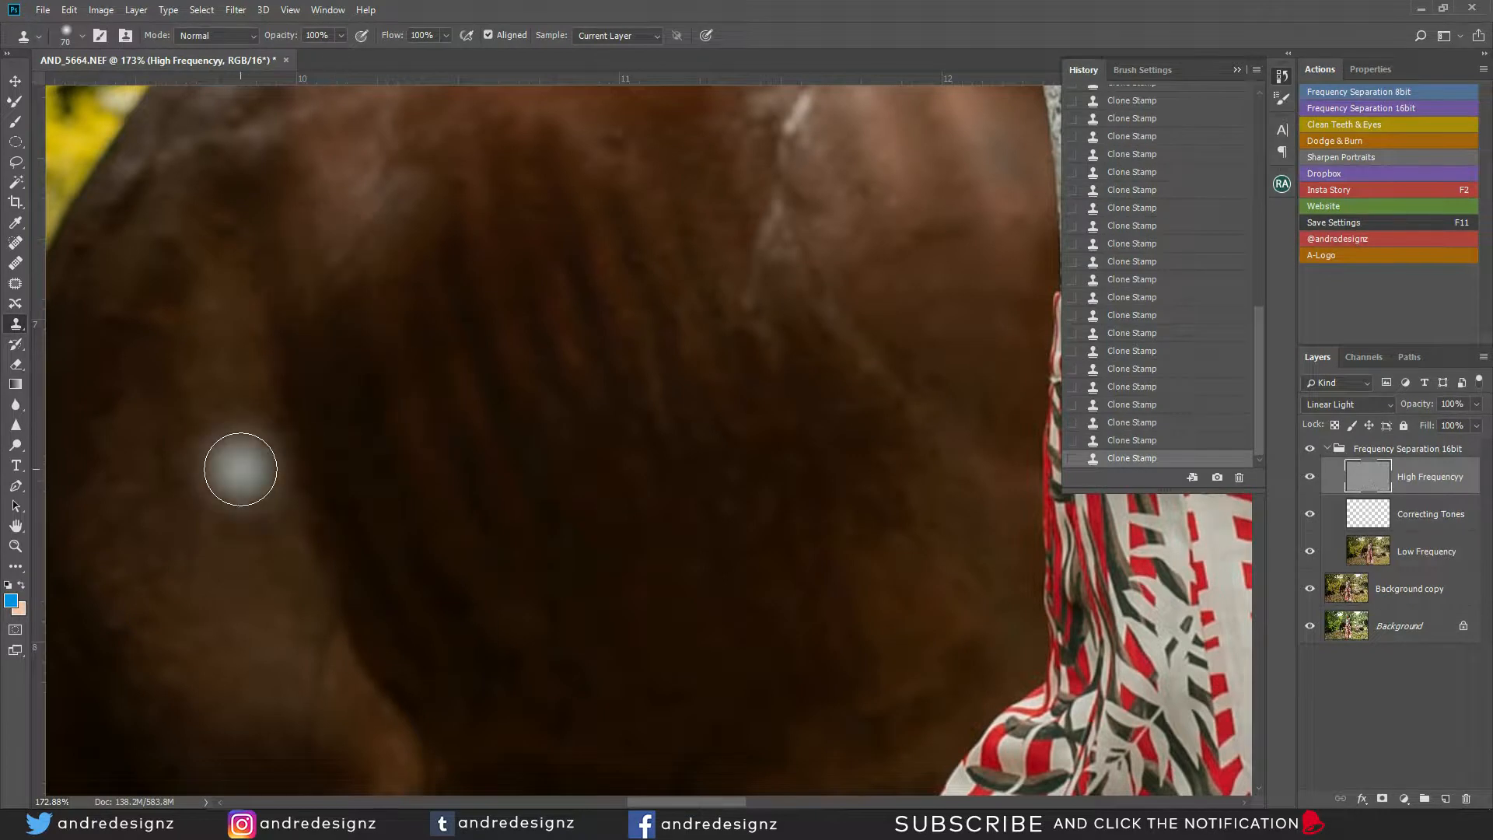
scroll(241, 469, "down", 5)
scroll(683, 376, "up", 4)
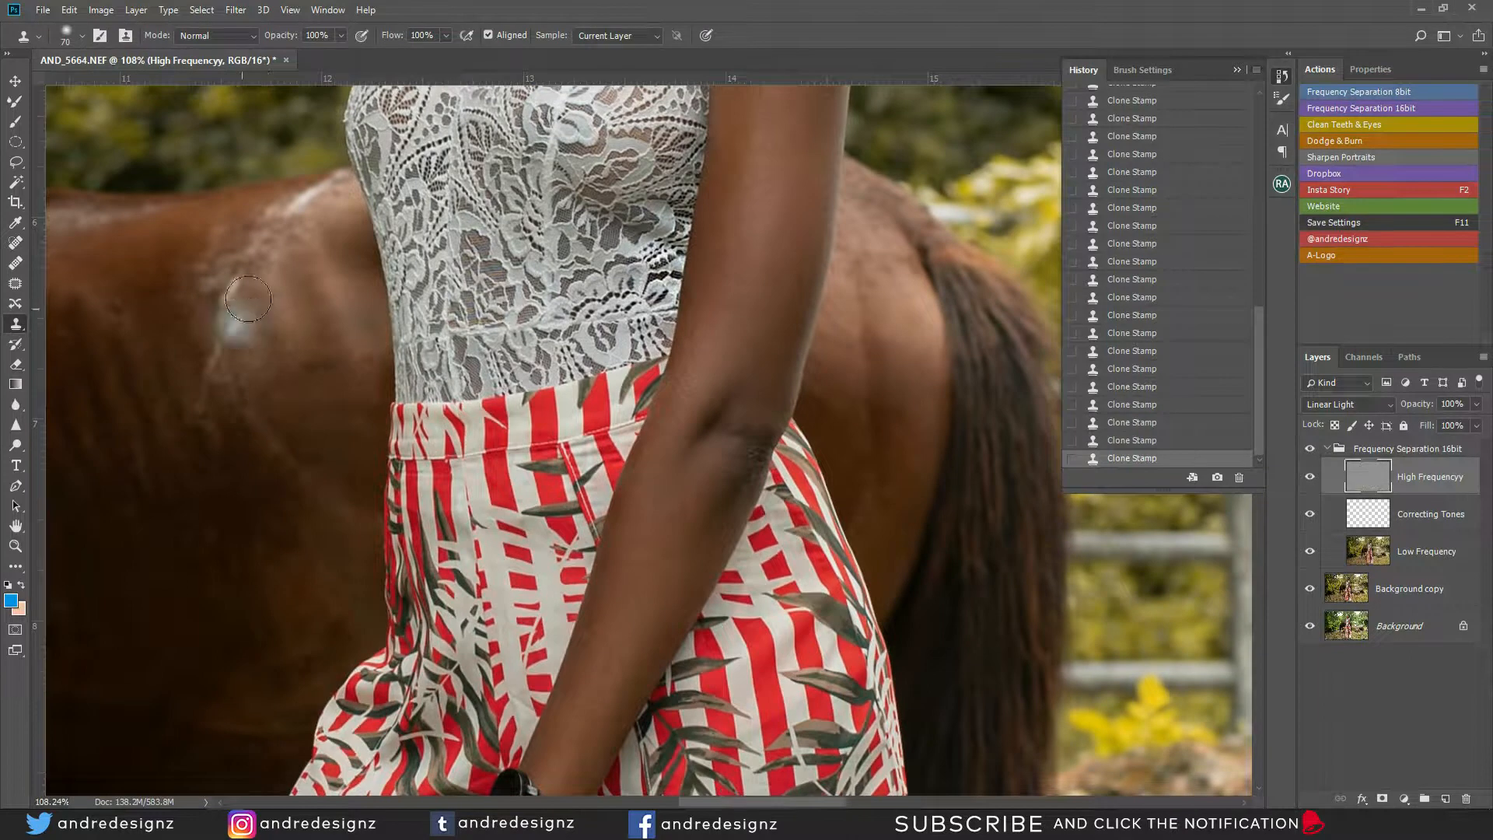
left_click_drag(221, 358, 216, 386)
left_click_drag(292, 485, 292, 465)
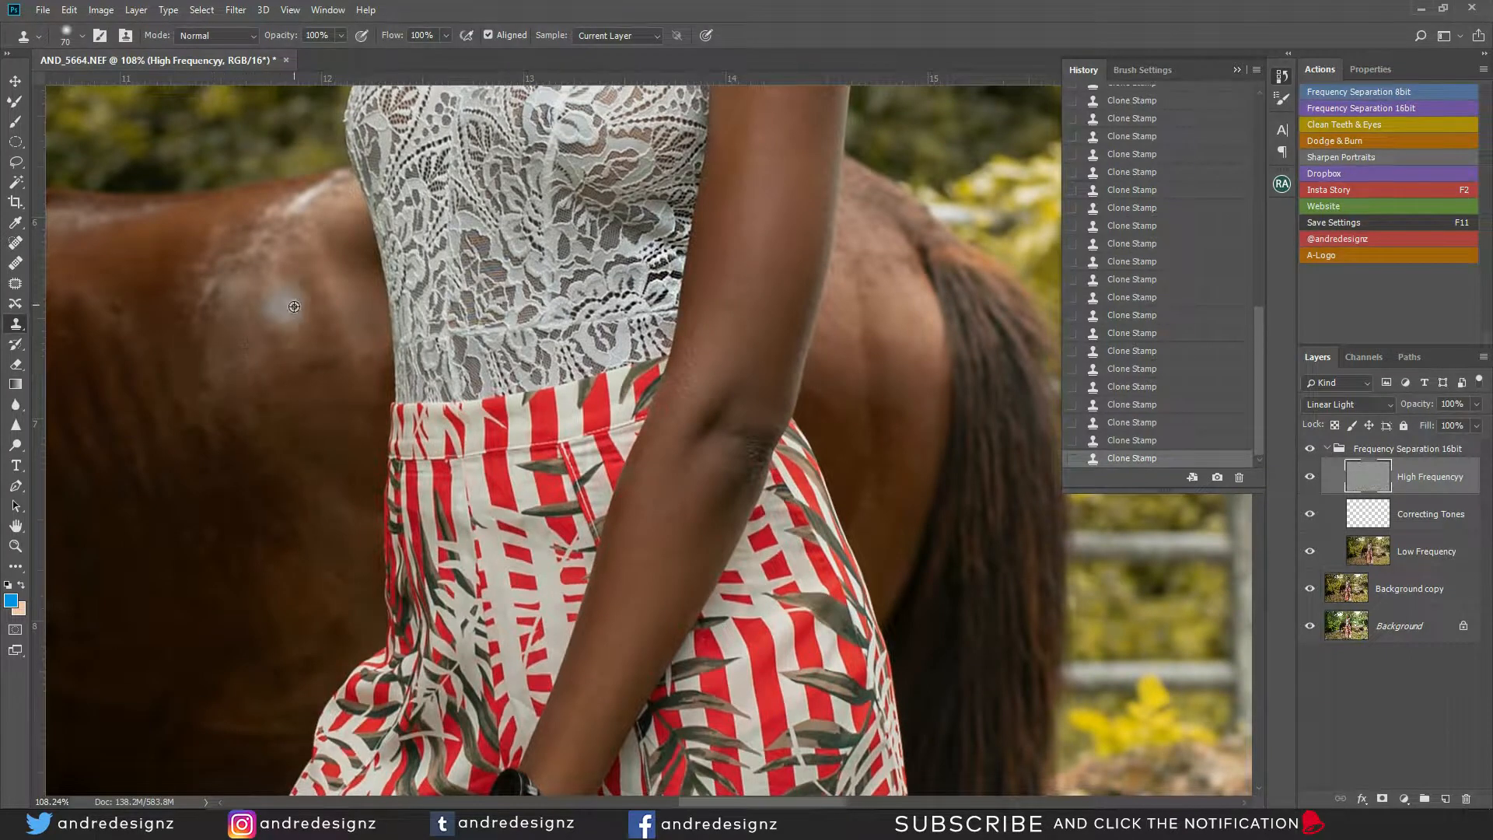
mouse_move(283, 238)
left_mouse_down()
mouse_move(290, 281)
mouse_move(236, 280)
mouse_move(201, 326)
mouse_move(320, 202)
mouse_move(279, 281)
mouse_move(178, 249)
mouse_move(227, 240)
mouse_move(268, 260)
mouse_move(293, 241)
left_mouse_up()
left_click(317, 262, "alt")
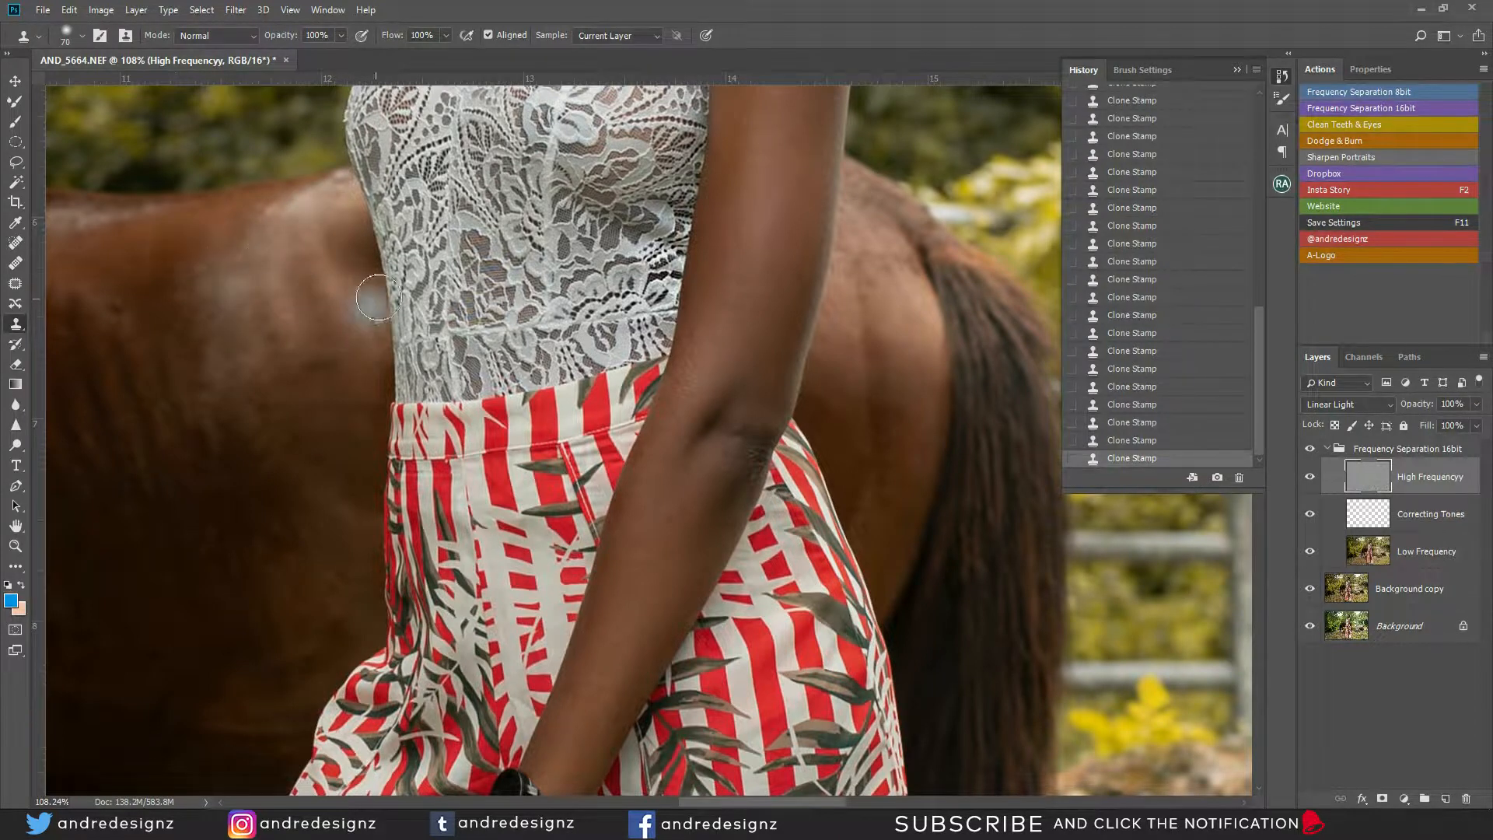
Collapse the Frequency Separation 16bit group and run the Dodge & Burn action, making room to read its layer names
scroll(369, 292, "up", 10)
scroll(652, 465, "up", 1)
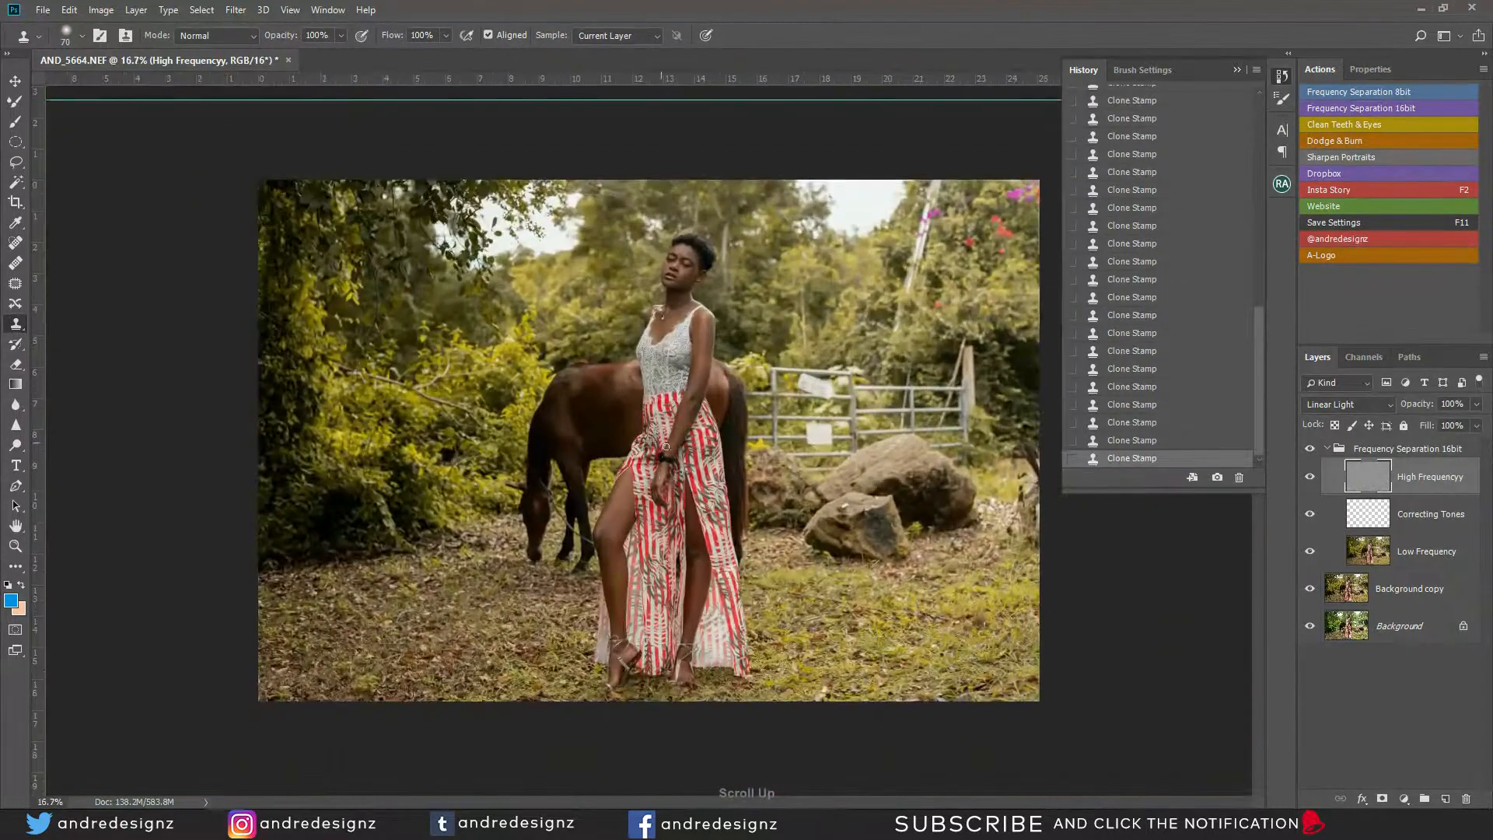
scroll(652, 465, "up", 3)
scroll(651, 465, "up", 1)
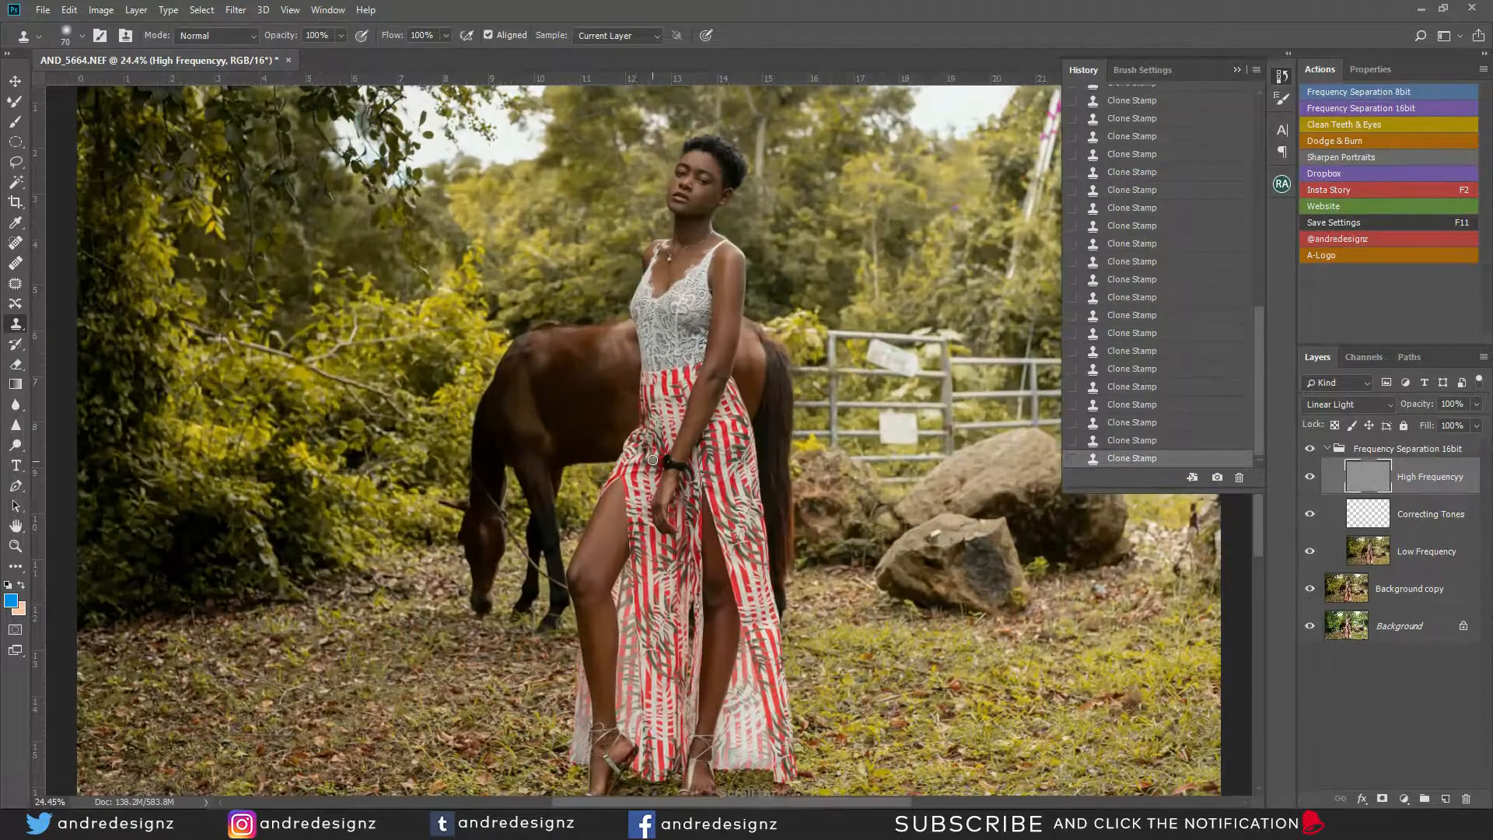
scroll(652, 465, "down", 1)
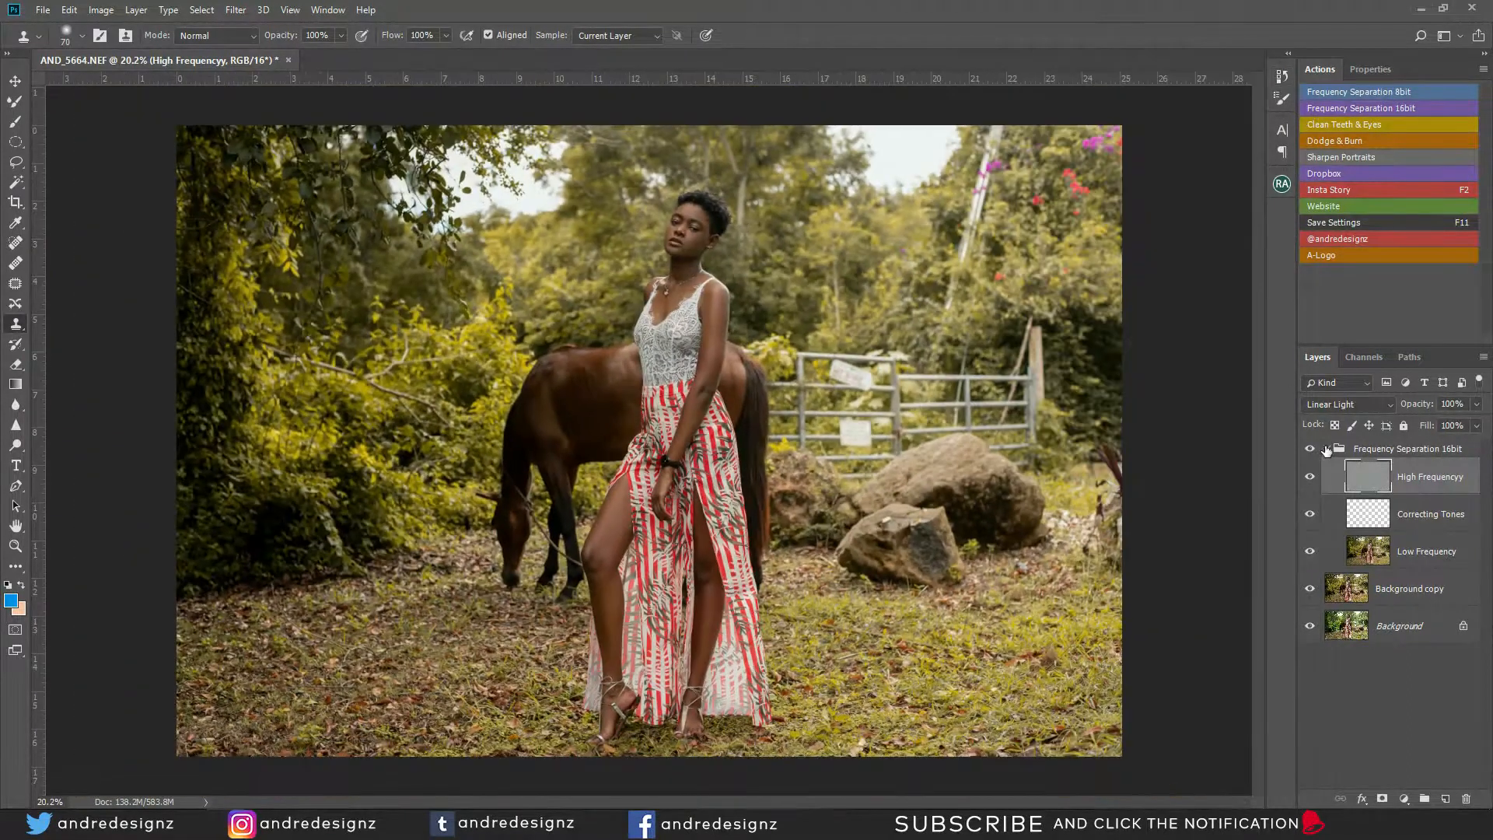
left_click(1327, 449)
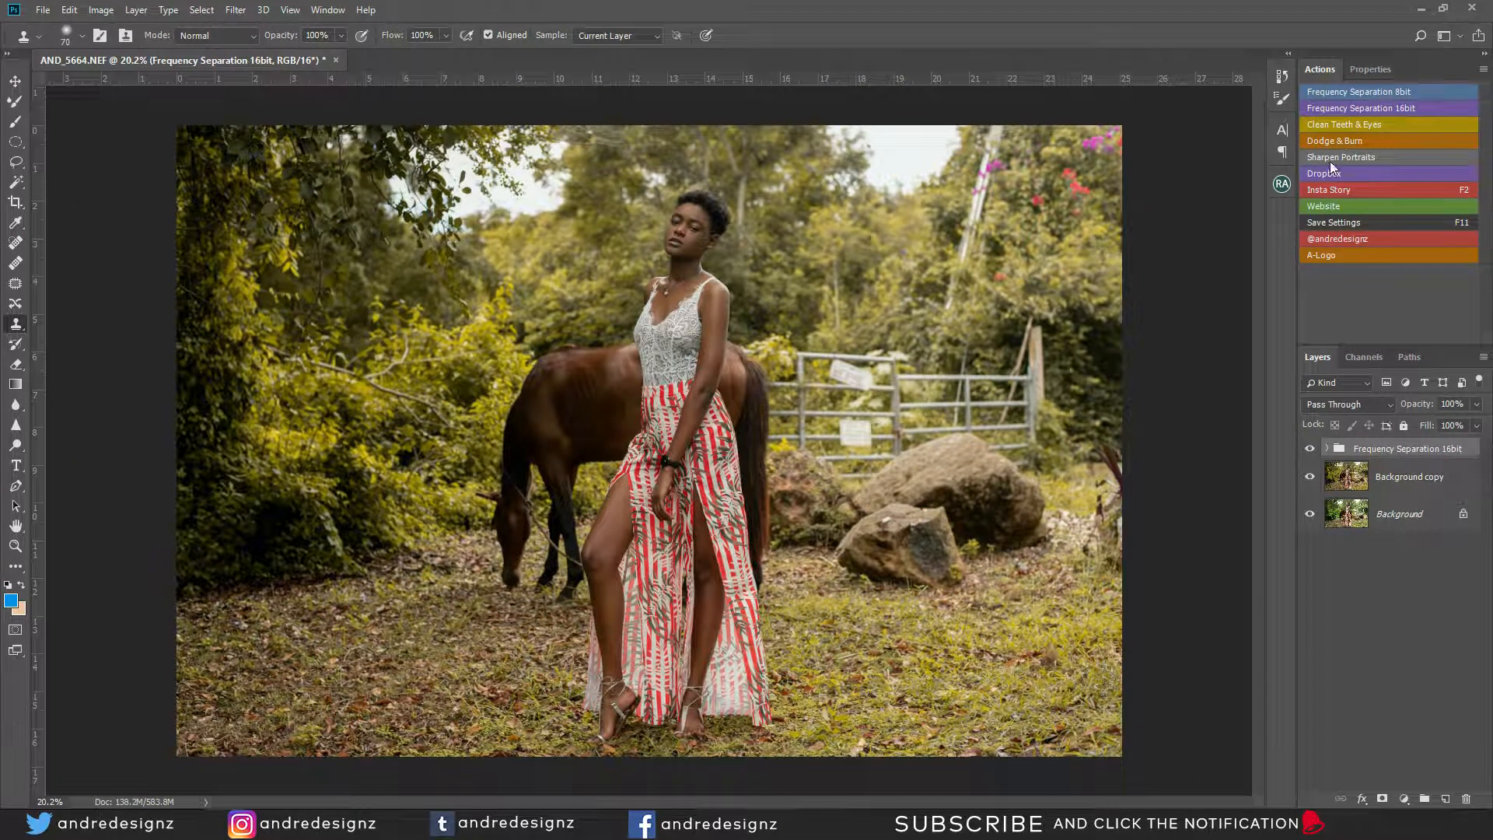
left_click(1336, 143)
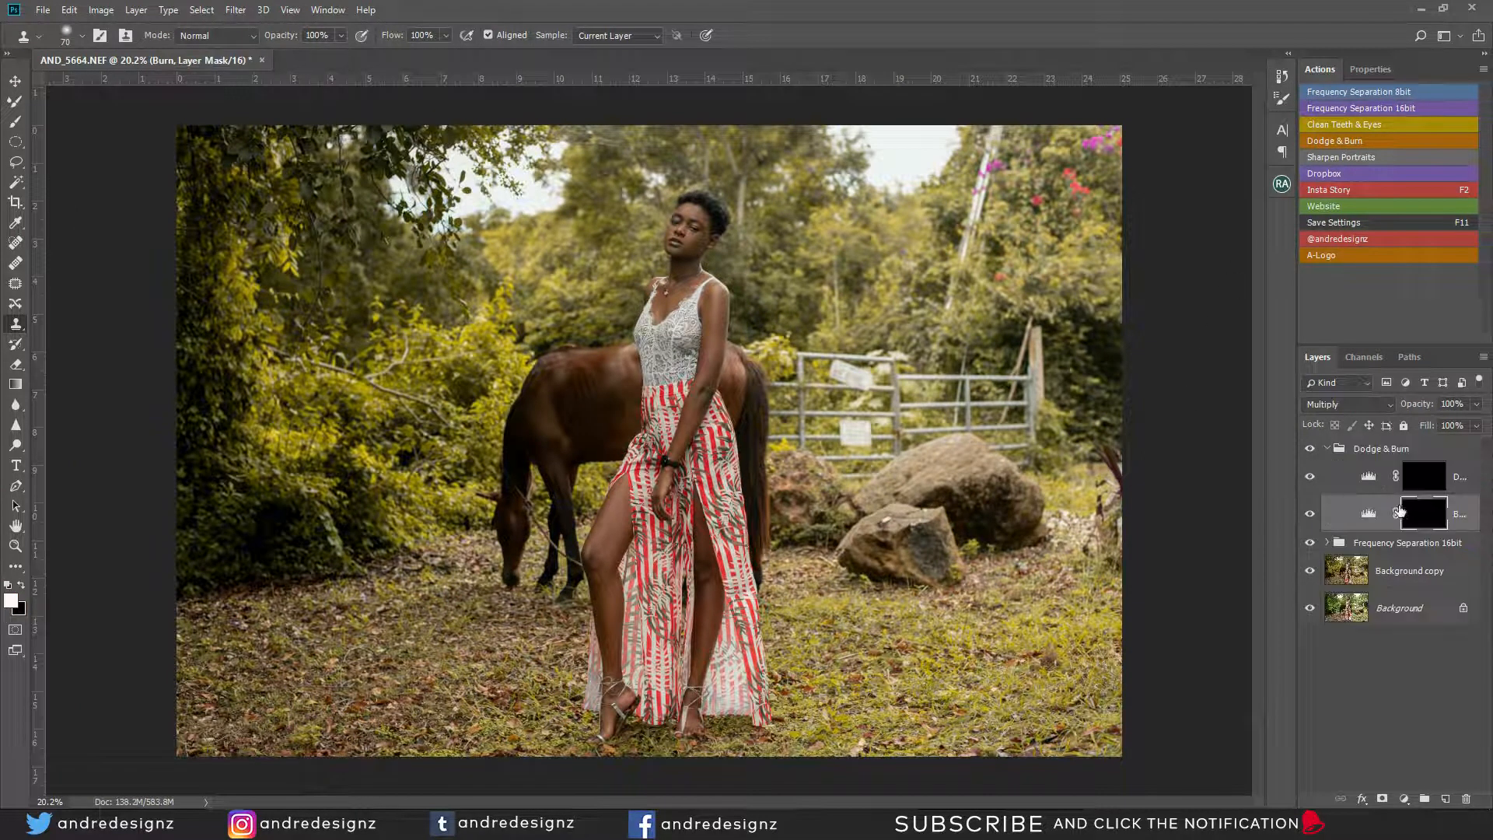
mouse_move(1297, 478)
left_mouse_down()
mouse_move(1215, 484)
mouse_move(1270, 489)
left_mouse_up()
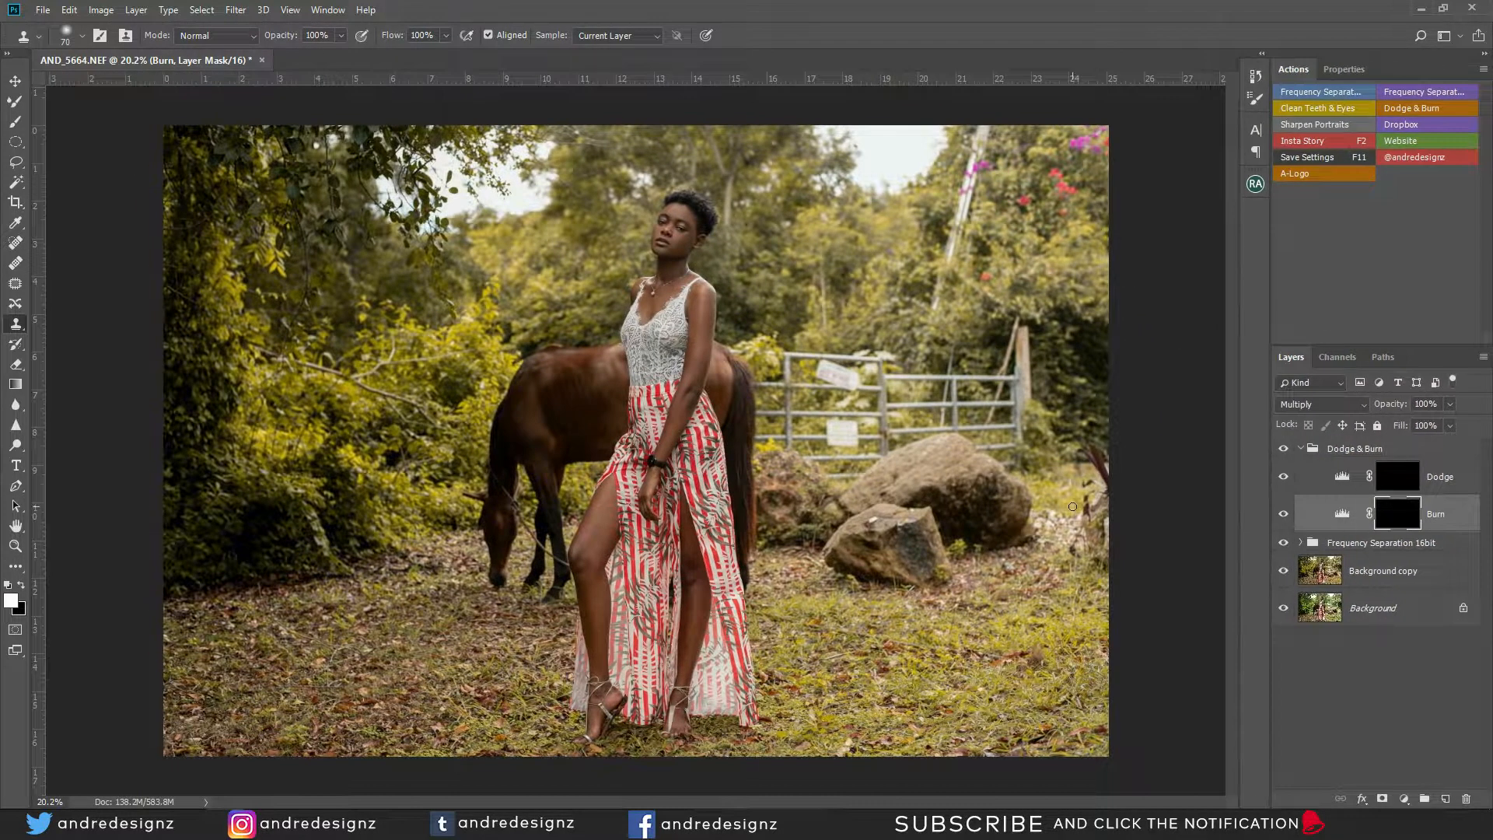
Set up the Brush tool with 1% flow for painting the face on the Burn layer mask
key("b")
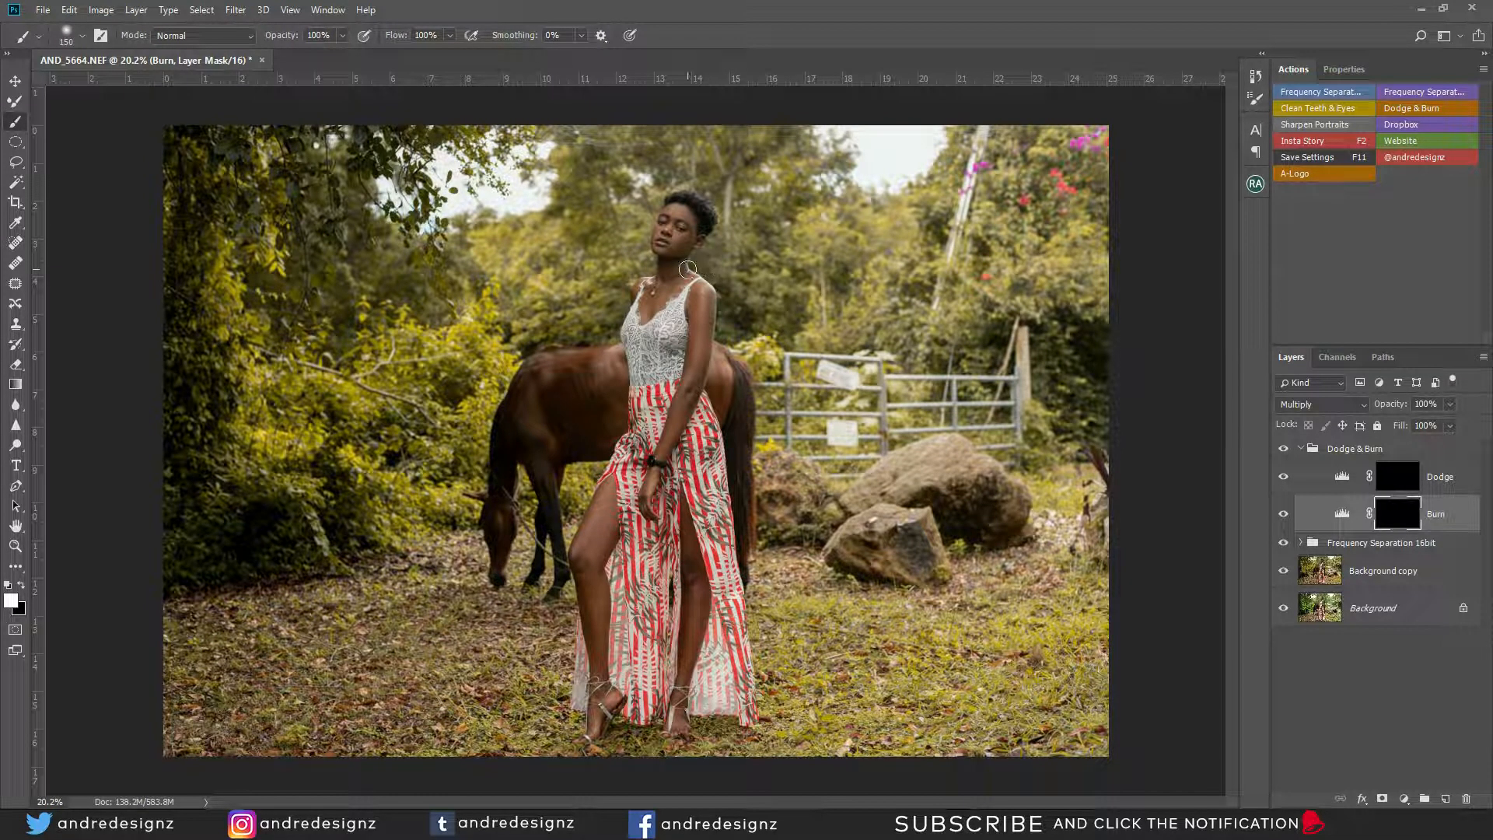
left_click(449, 36)
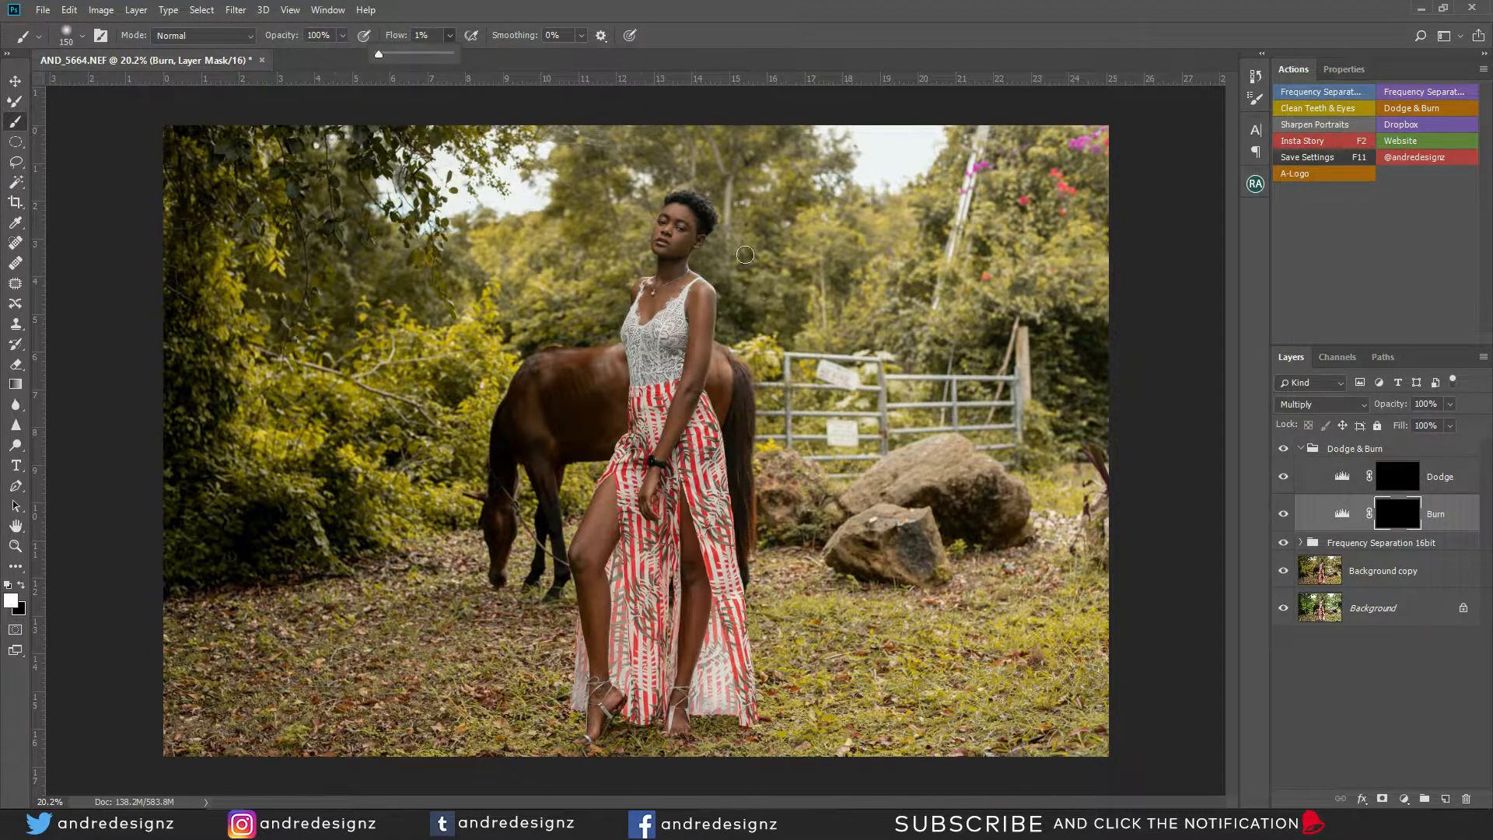
scroll(754, 280, "up", 10)
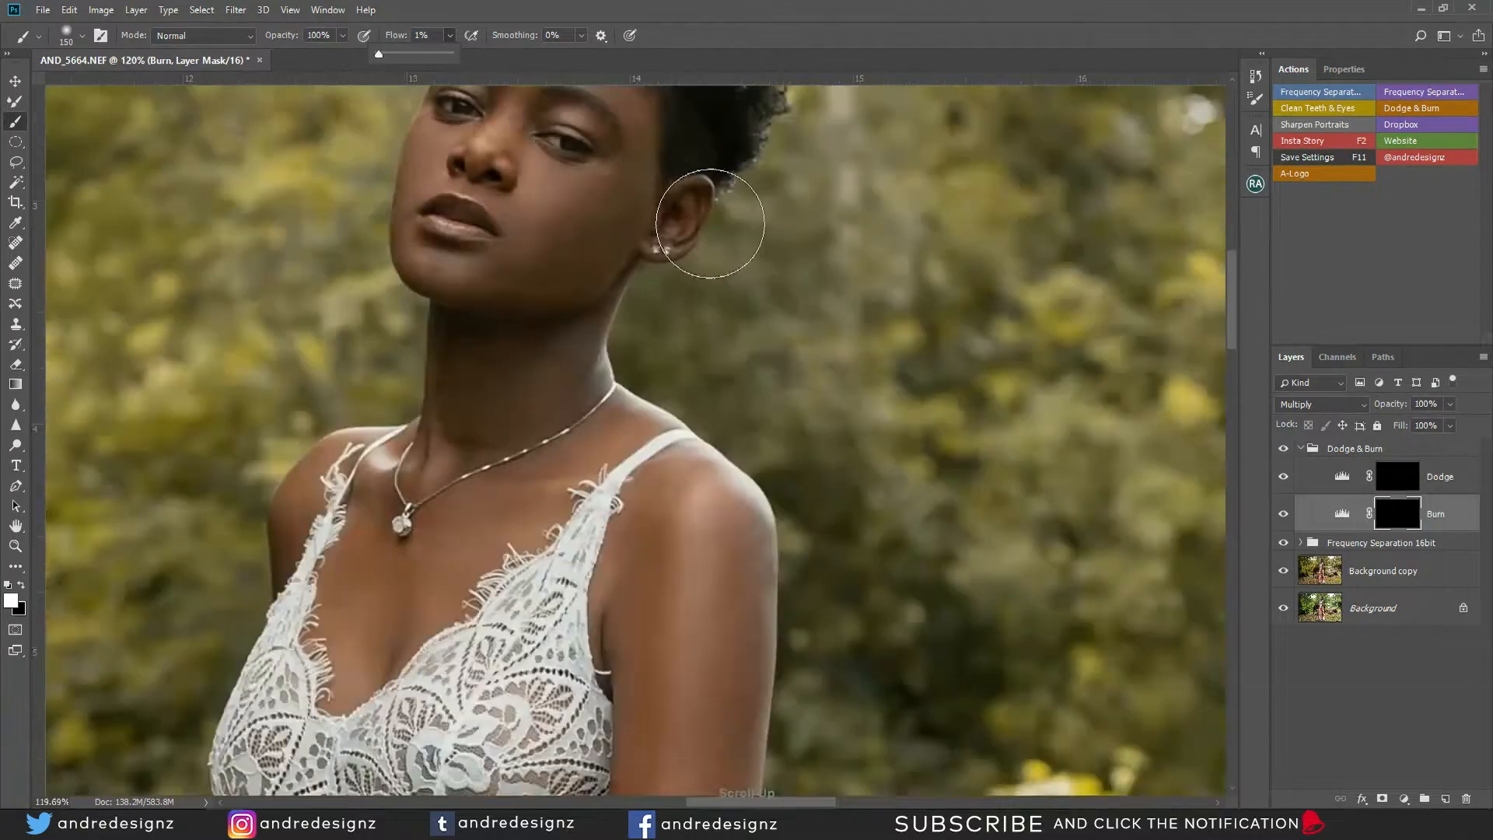
scroll(709, 226, "up", 1)
scroll(813, 337, "up", 3)
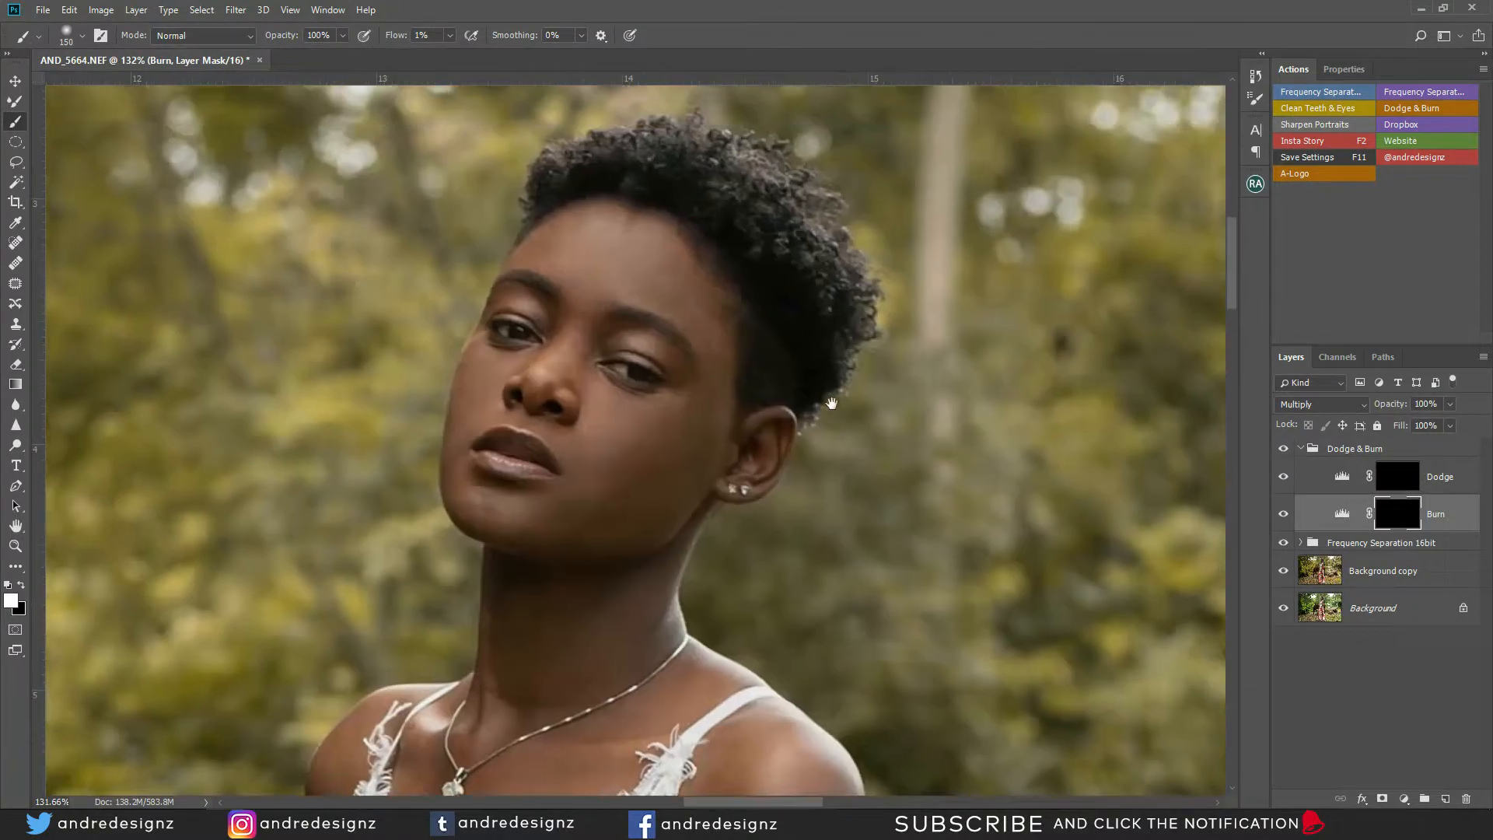
Paint shading onto the face on the Burn layer mask with the brush reduced to size 20
key("bracketleft")
key("bracketleft")
key("bracketleft")
key("bracketleft")
key("bracketleft")
key("bracketleft")
key("bracketleft")
key("bracketleft")
key("bracketleft")
key("bracketleft")
key("bracketleft")
key("bracketleft")
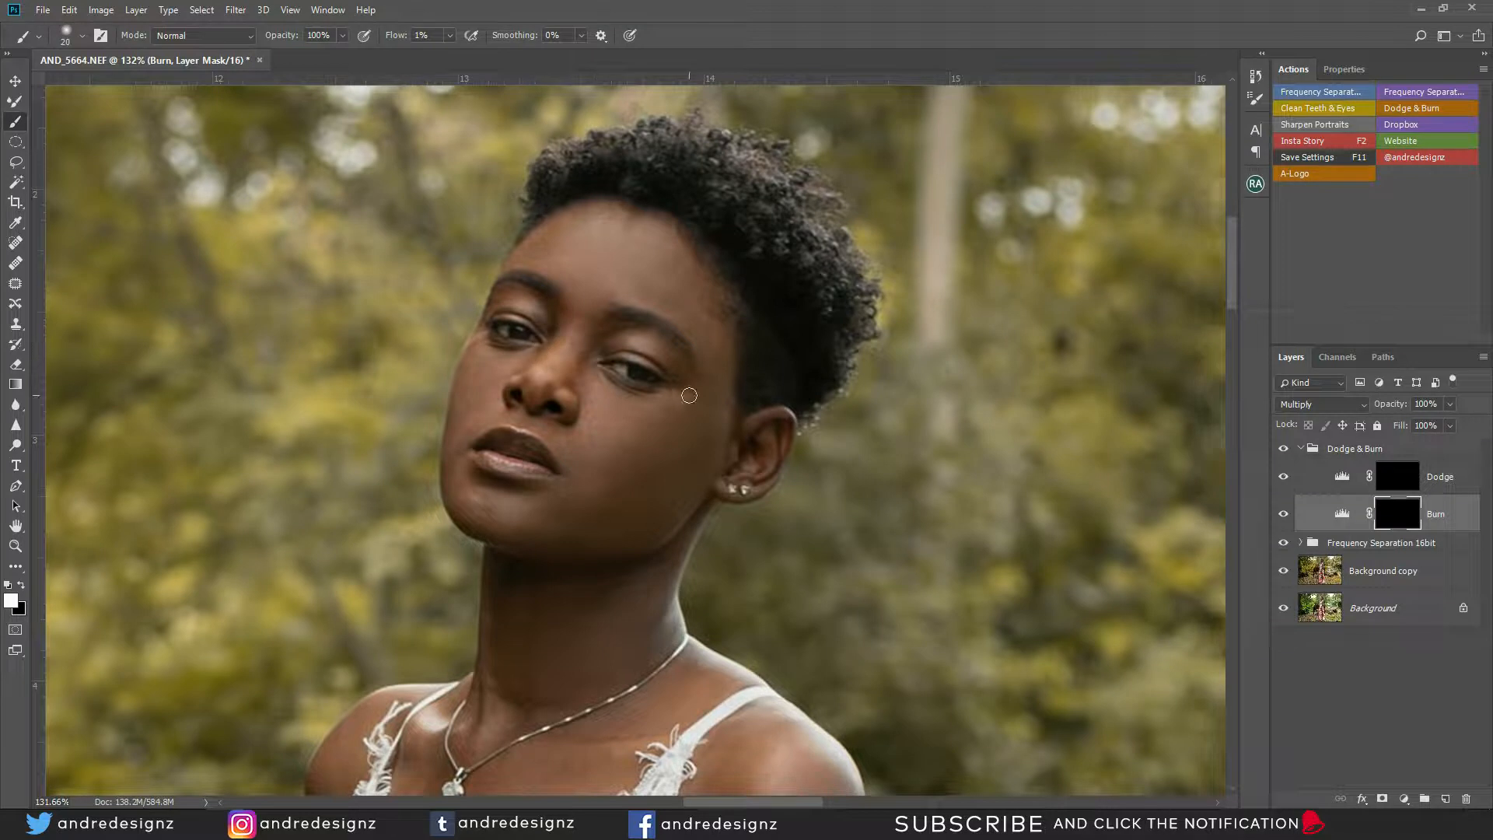
Brighten the highlights under the eye and along the far cheek on the Dodge layer mask, enlarging the brush to 50
left_click(1336, 489)
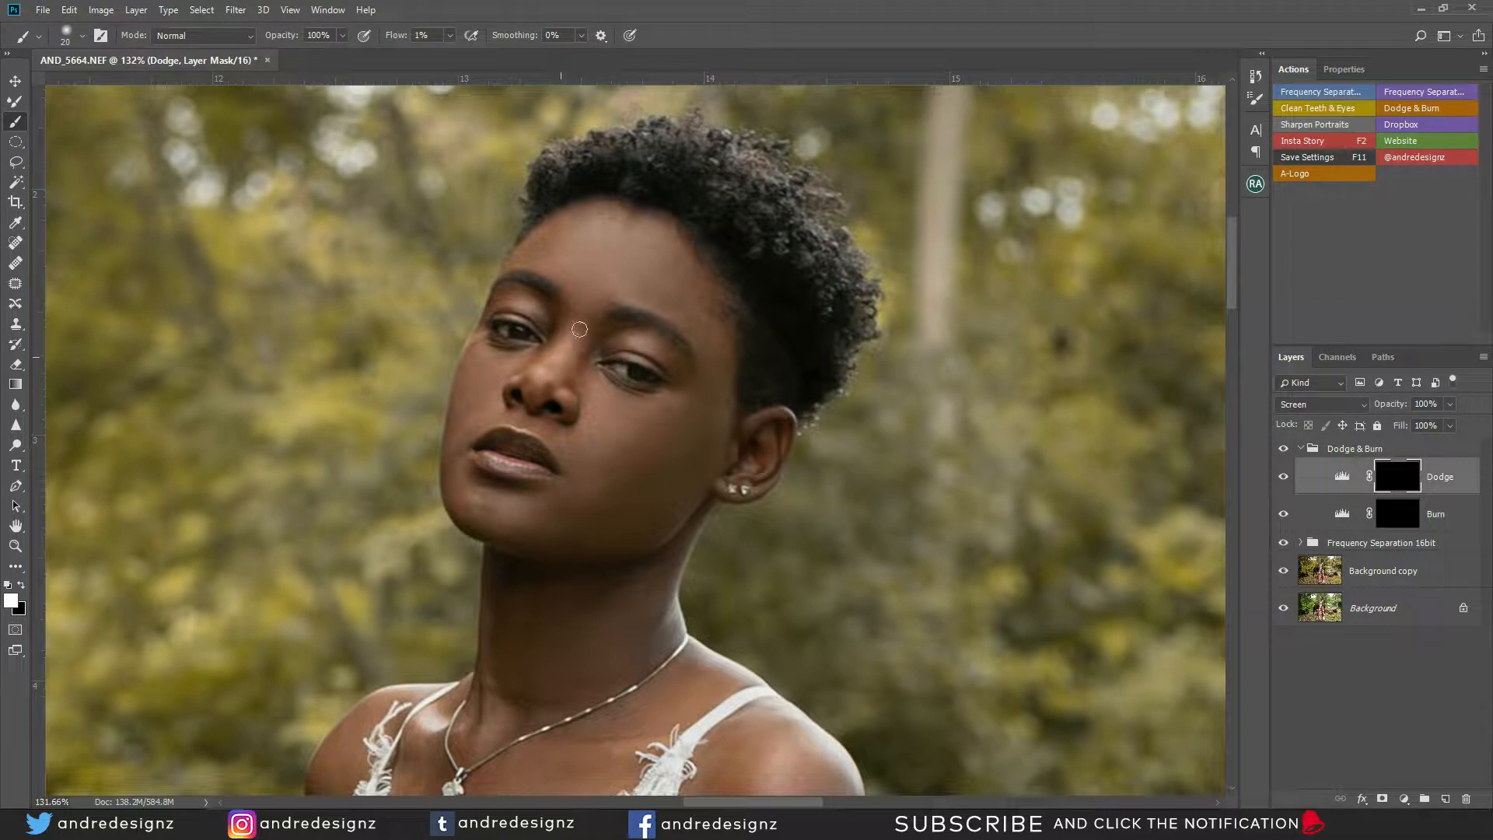
key("bracketright")
key("bracketright")
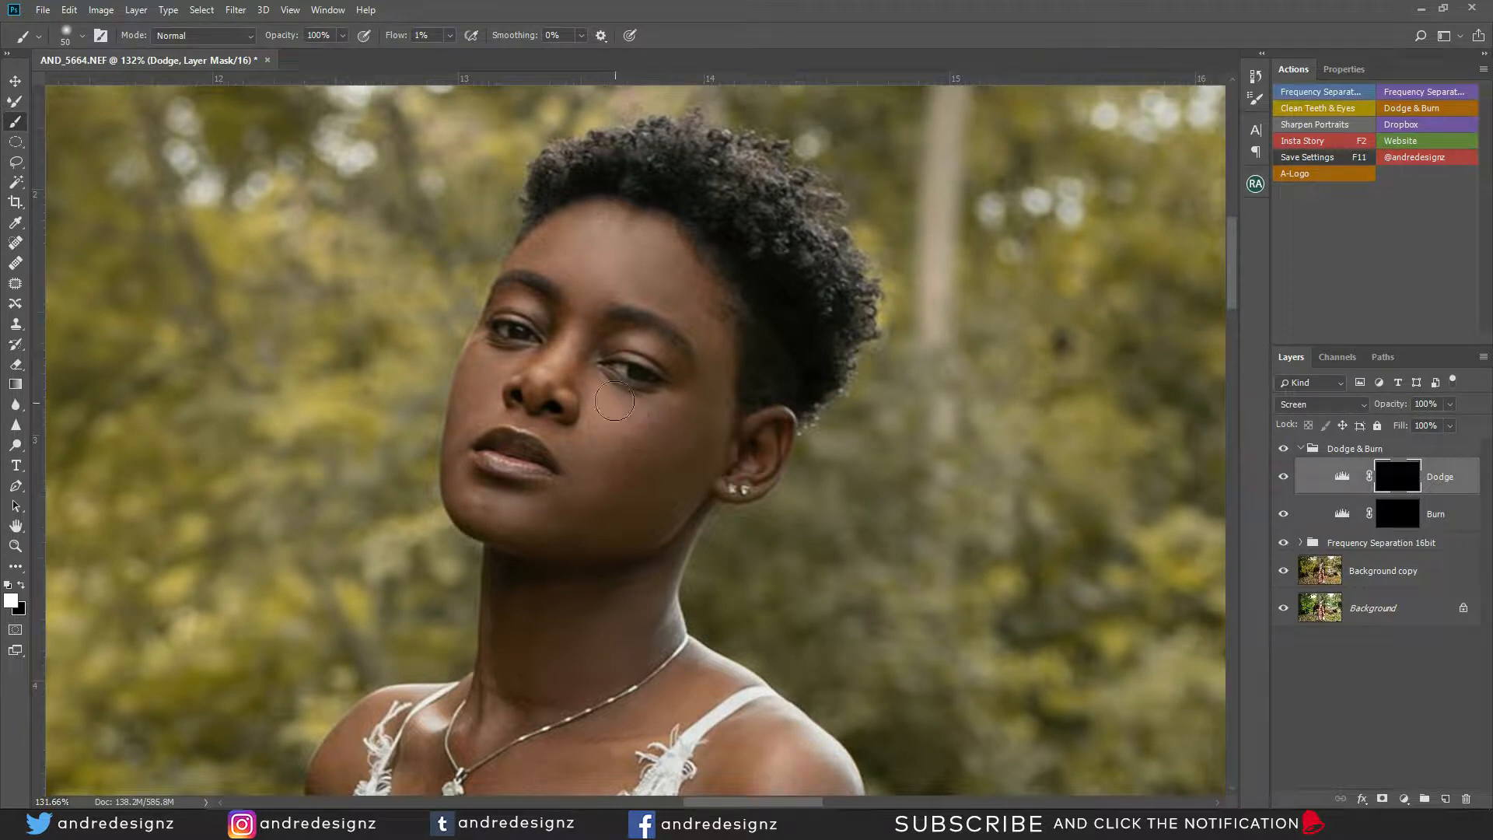
mouse_move(615, 408)
left_mouse_down()
mouse_move(667, 401)
mouse_move(628, 441)
mouse_move(601, 429)
left_mouse_up()
key("bracketleft")
left_click_drag(480, 359, 483, 386)
Compare the face with and without the Dodge layer by toggling its visibility
left_click(1284, 477)
left_click(1285, 477)
left_click(1285, 476)
left_click(1286, 476)
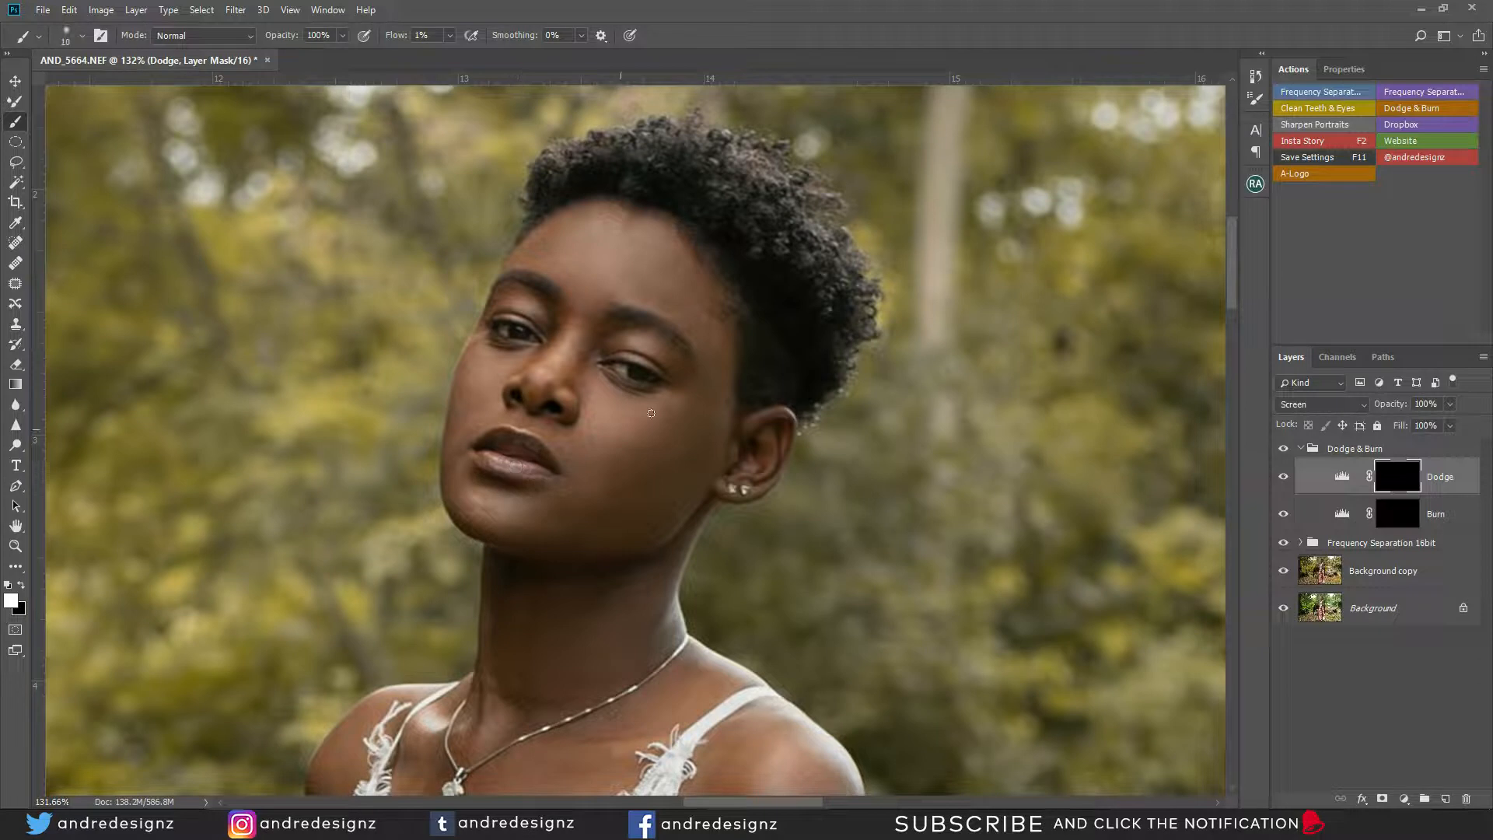
Brighten the neck, chest and shoulder highlights on the Dodge layer mask with the brush at size 40
key("bracketright")
key("bracketright")
key("bracketright")
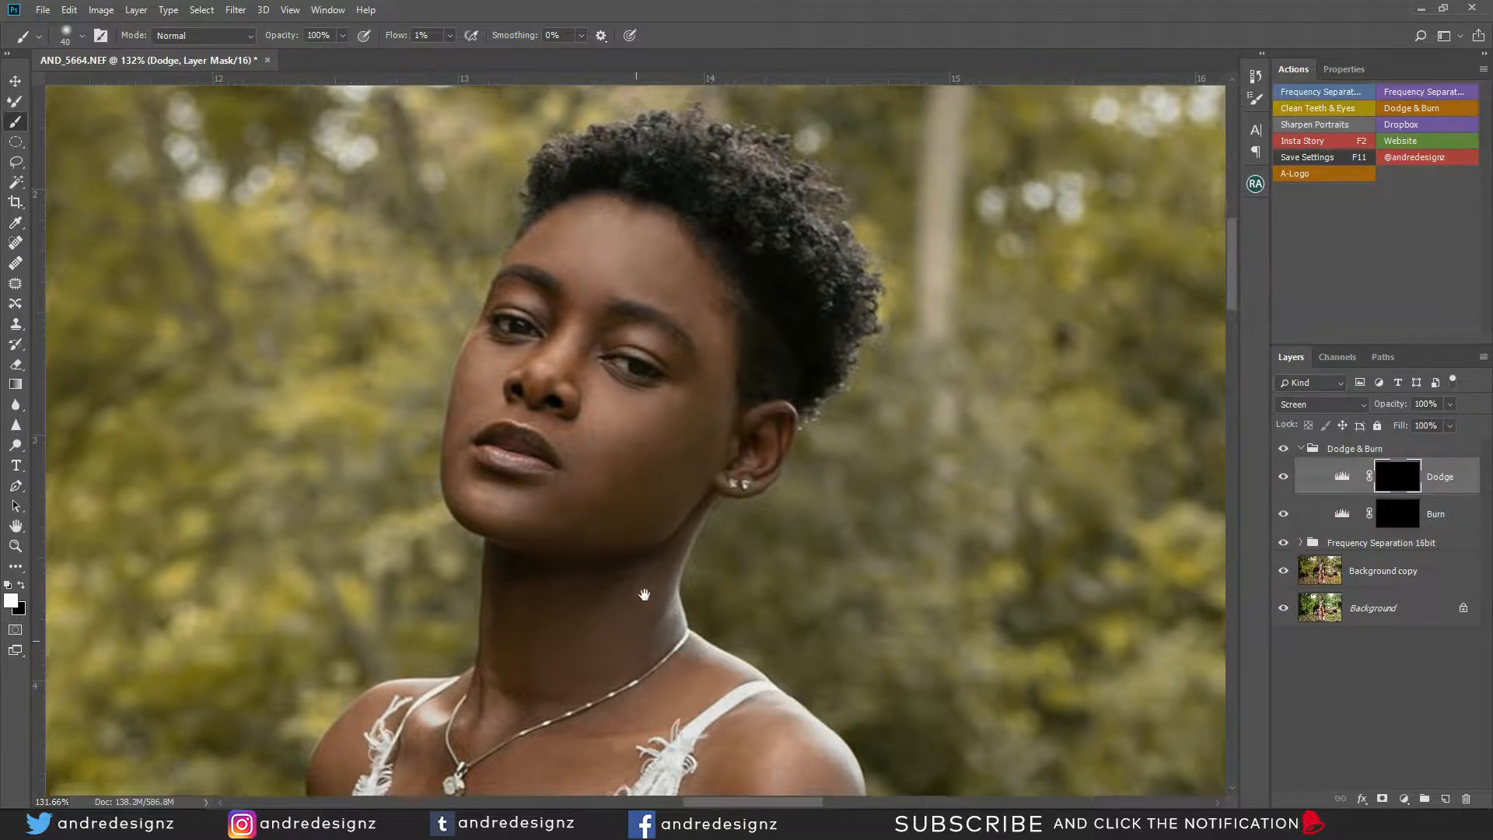
left_click_drag(636, 638, 684, 350)
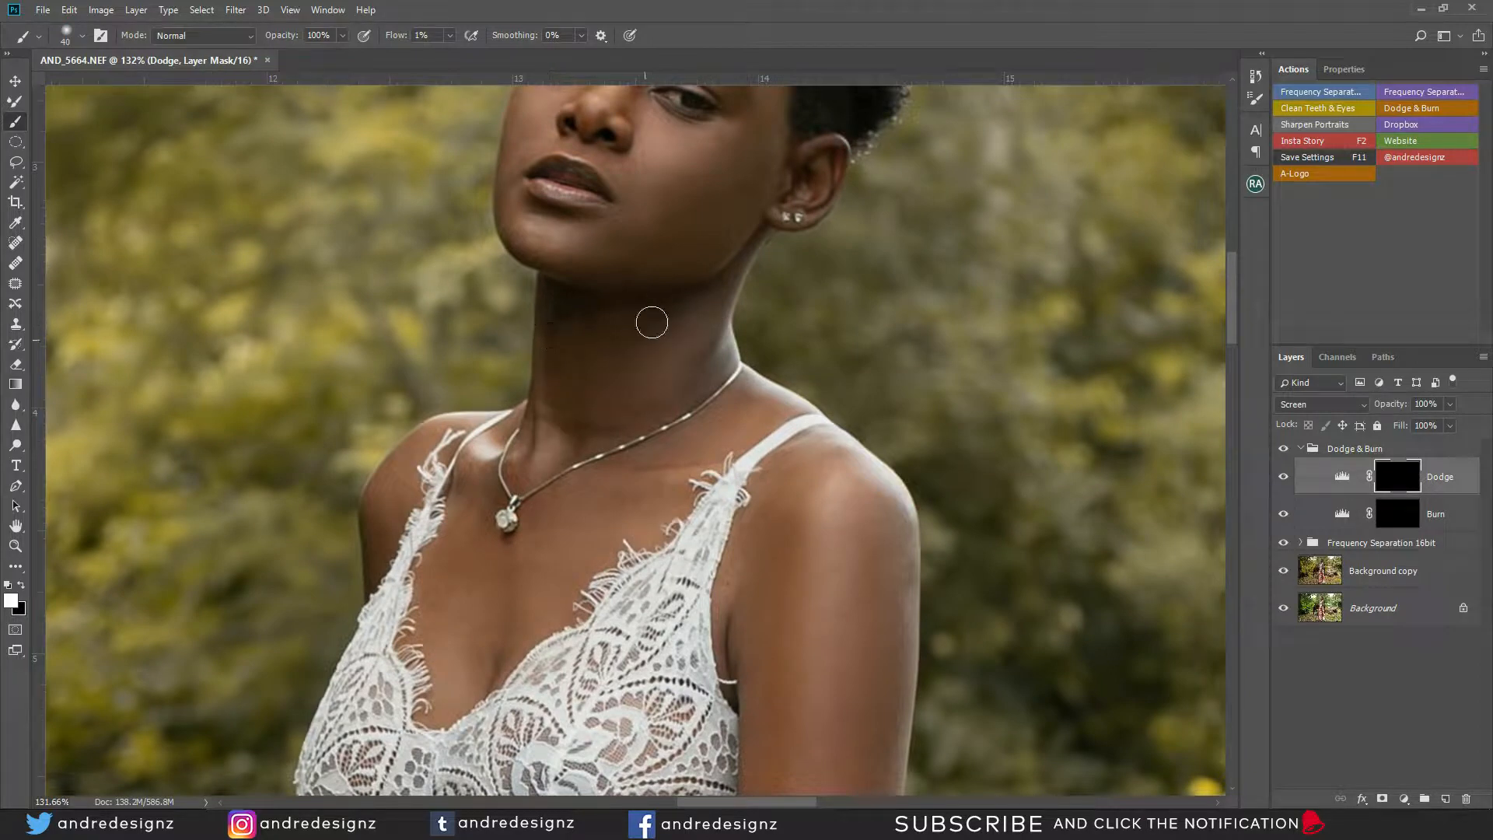
left_click_drag(714, 436, 730, 275)
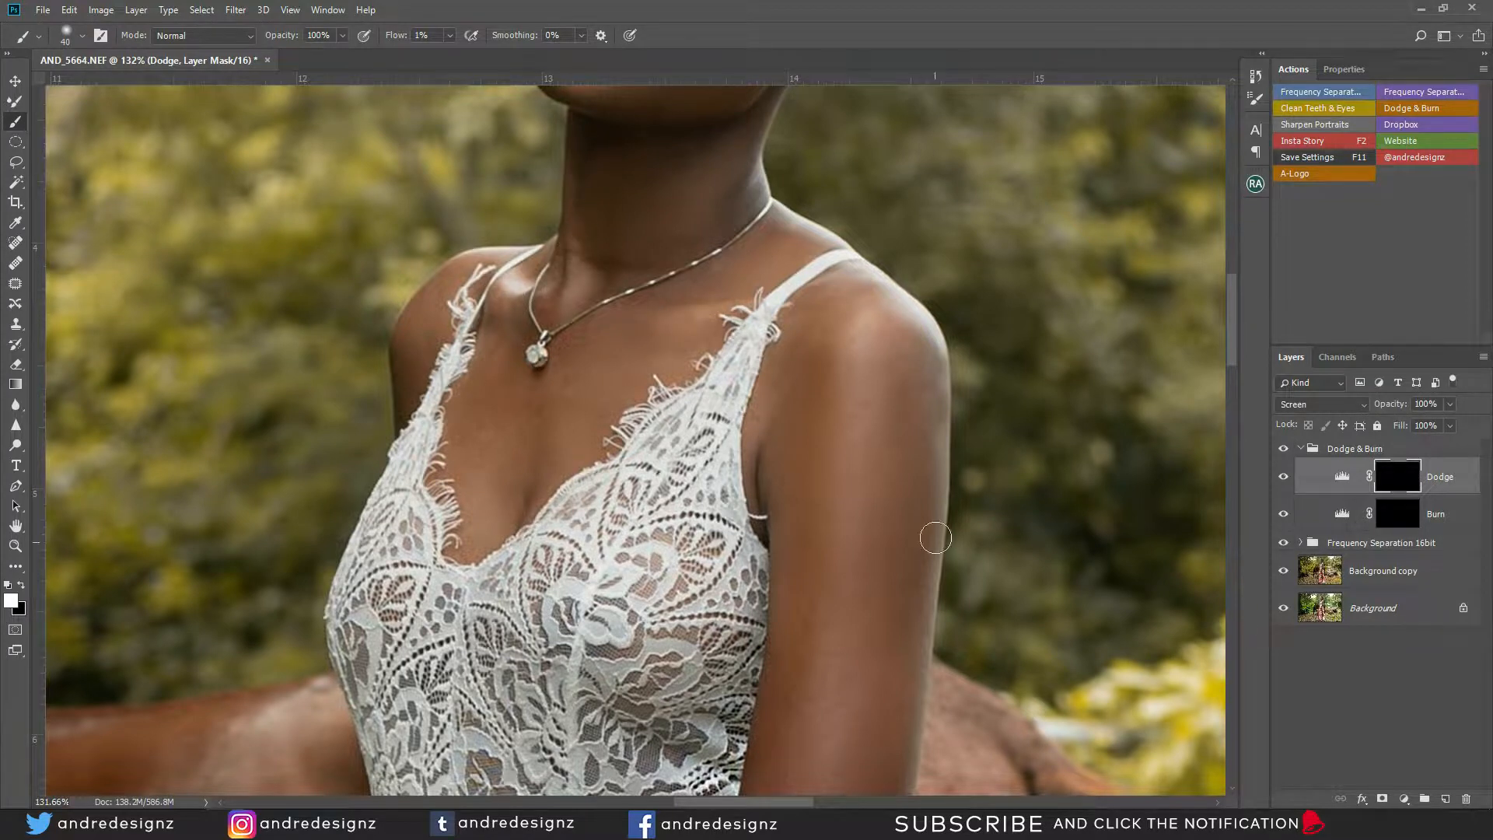
Brighten the highlight running down the model's arm on the Dodge layer mask with the brush at size 80
left_click_drag(868, 484, 856, 390)
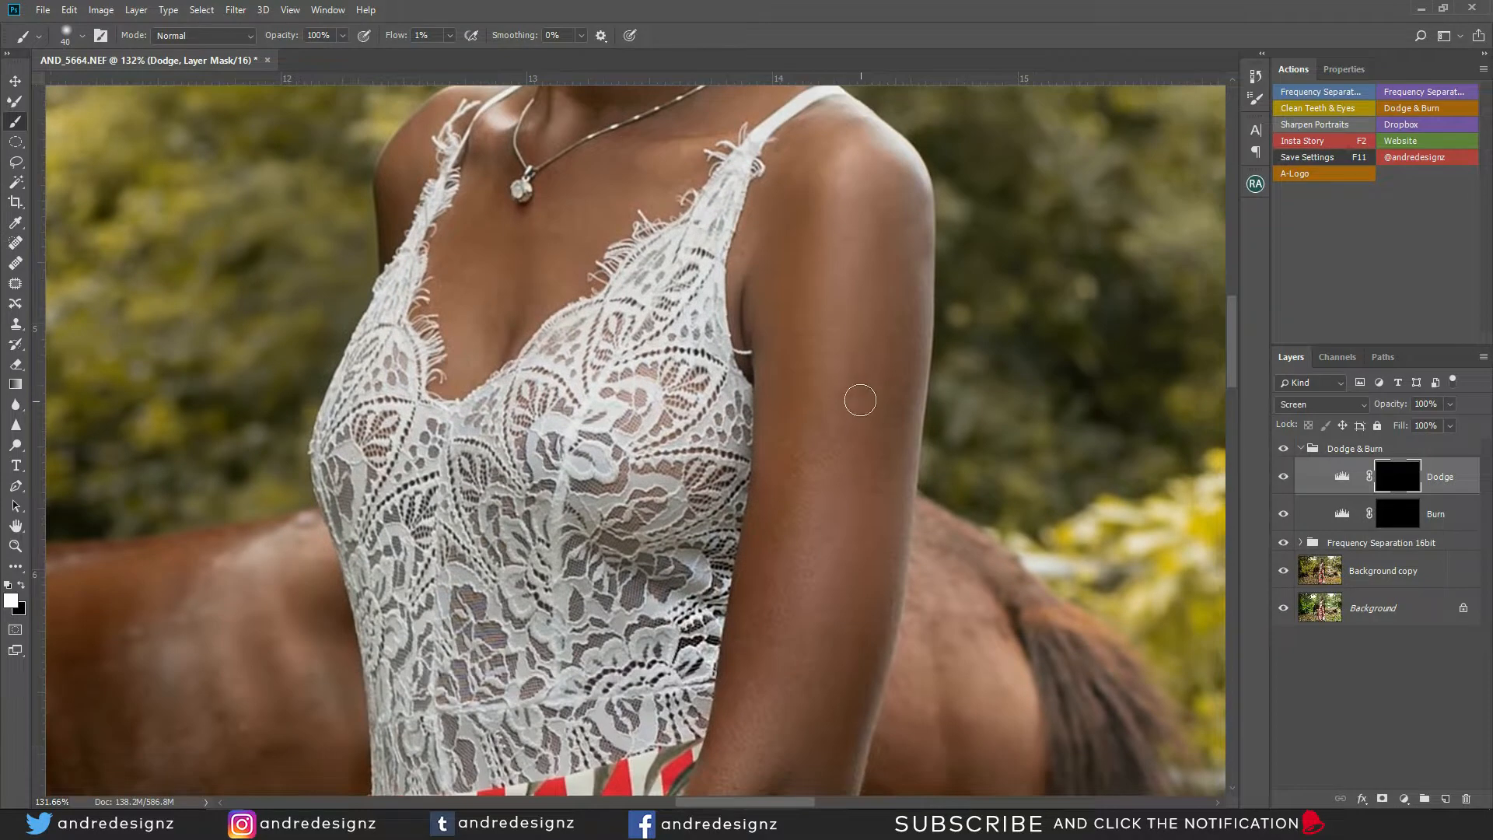
scroll(836, 374, "up", 3)
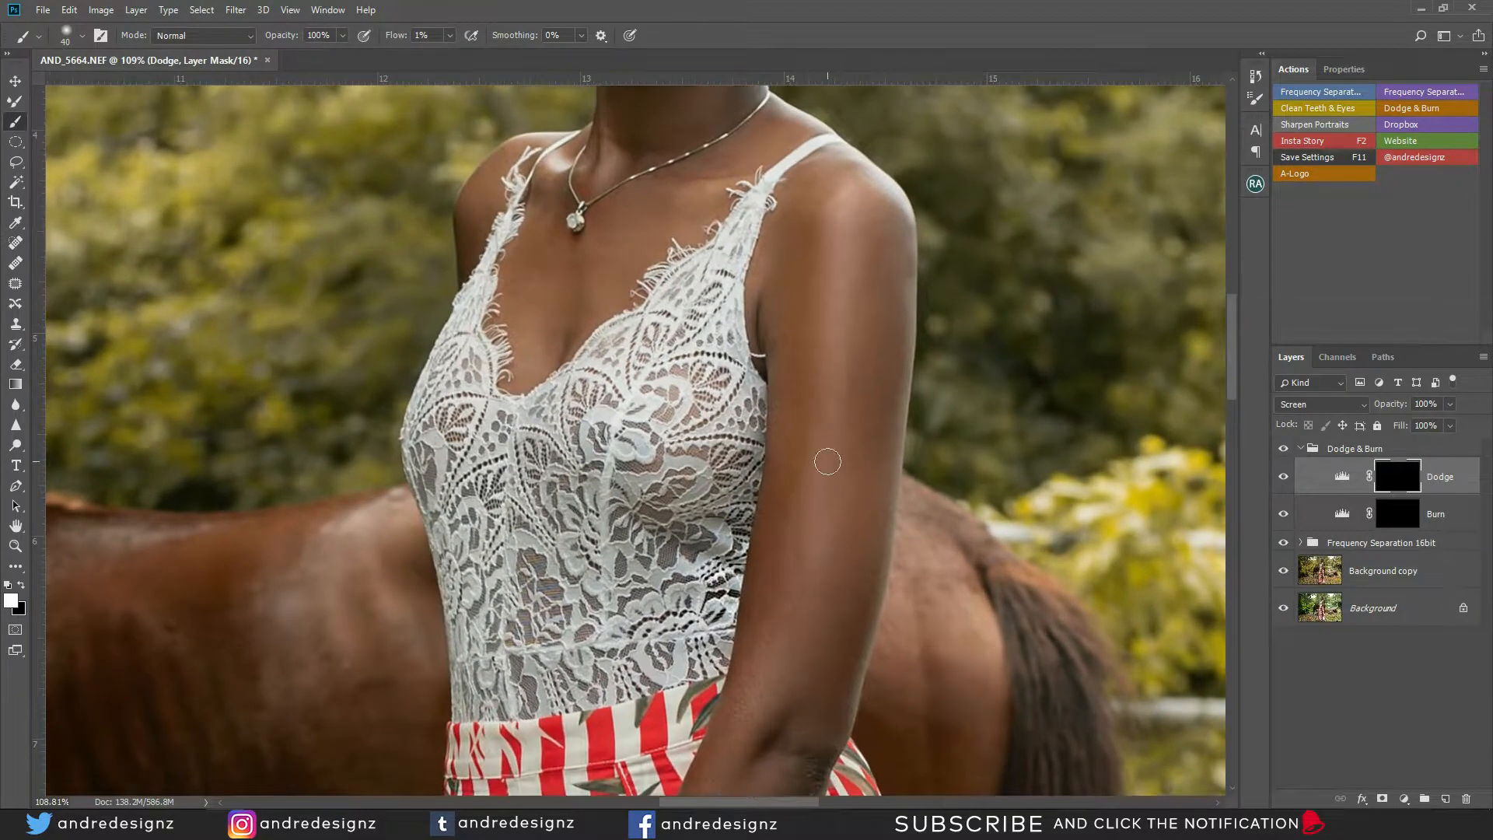
key("bracketright")
key("bracketright")
key("bracketright")
key("bracketright")
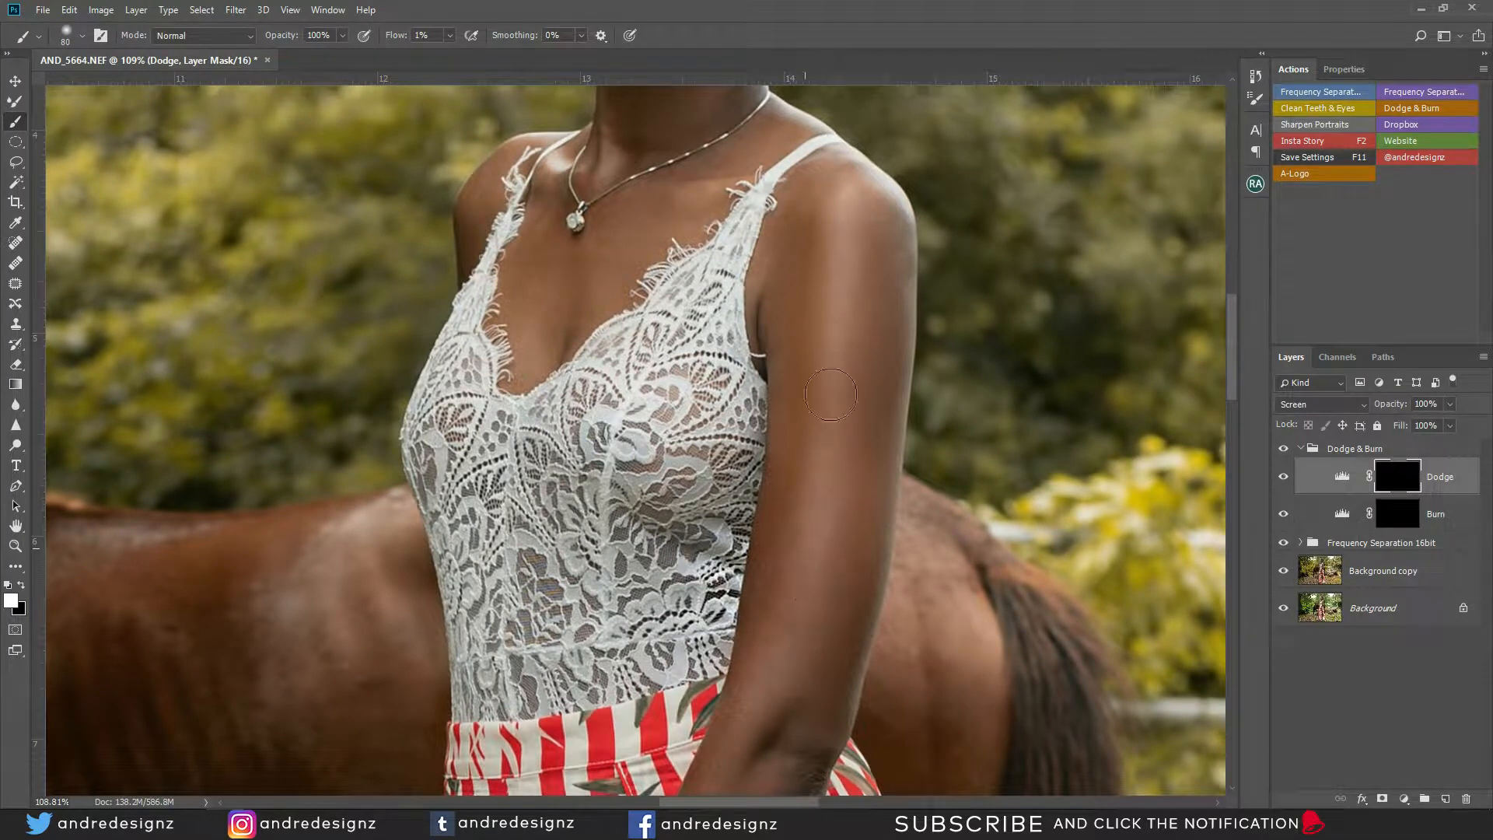
left_click_drag(874, 532, 917, 310)
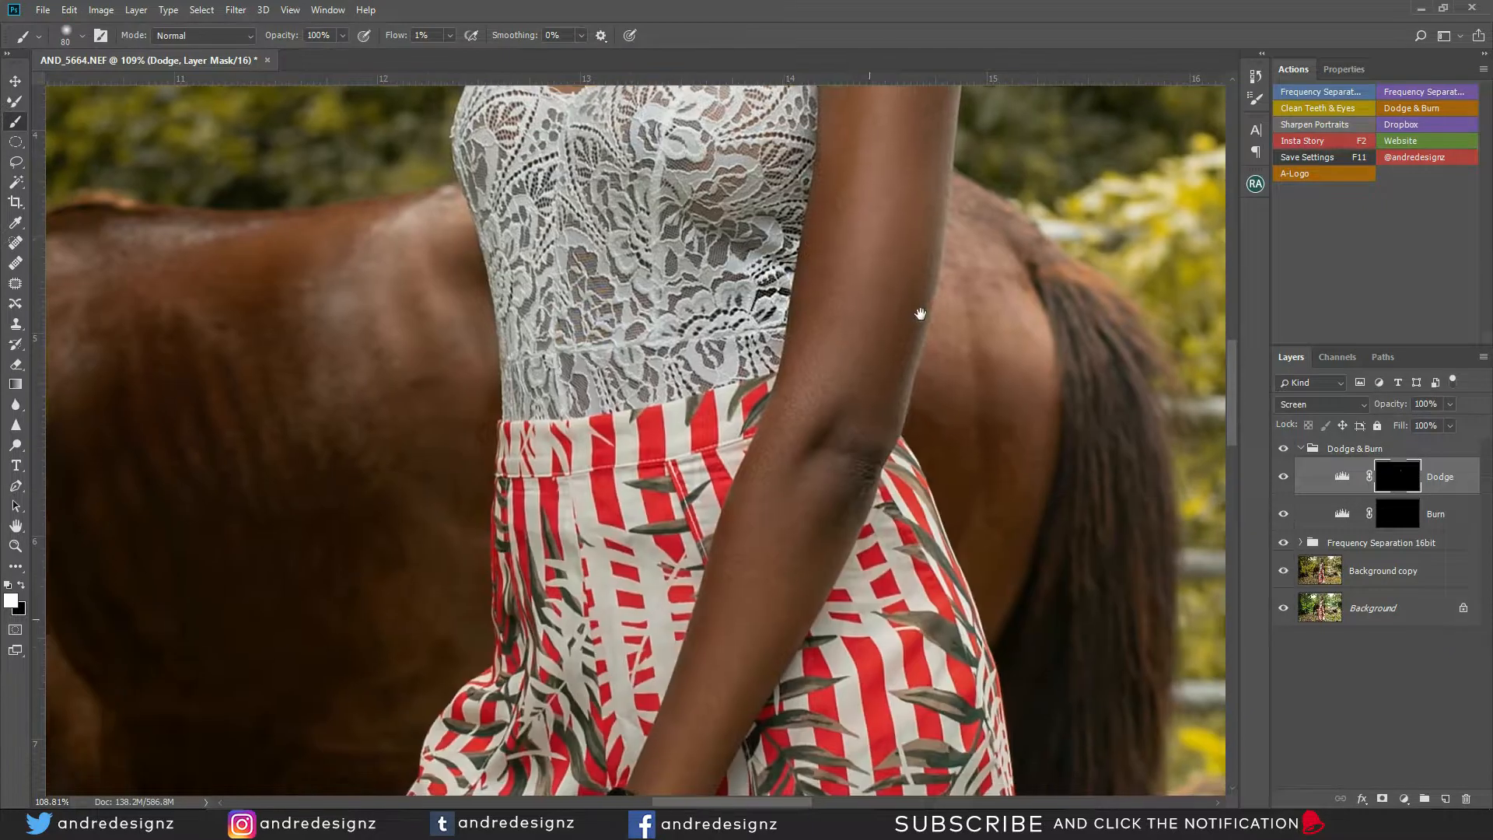
left_click_drag(801, 496, 847, 318)
left_click_drag(734, 573, 840, 315)
left_click_drag(789, 420, 659, 779)
left_click_drag(805, 561, 770, 676)
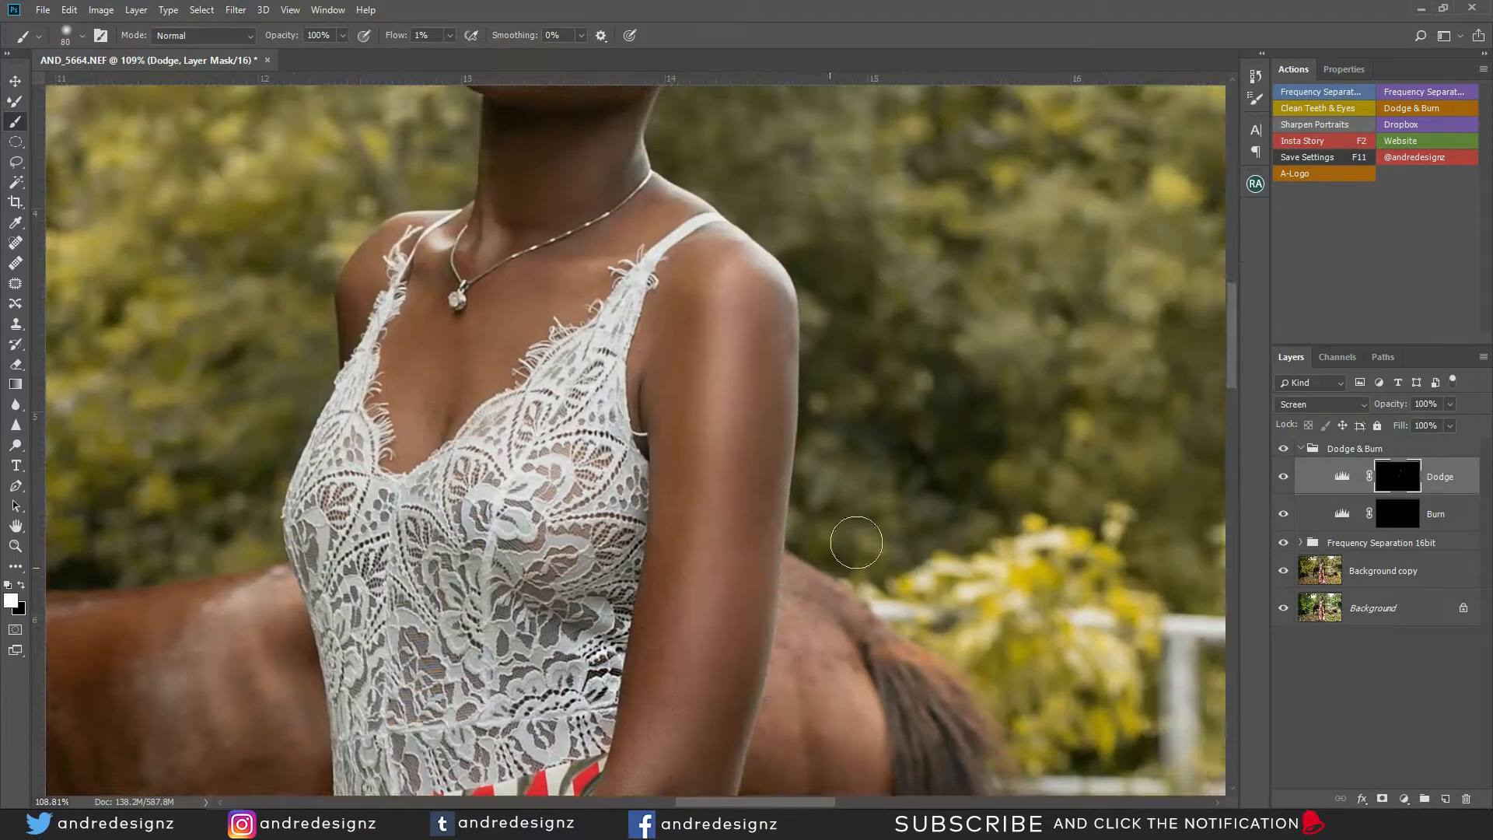
Darken the shadow edges along the model's upper arm, elbow and forearm on the Burn layer mask
left_click(1400, 513)
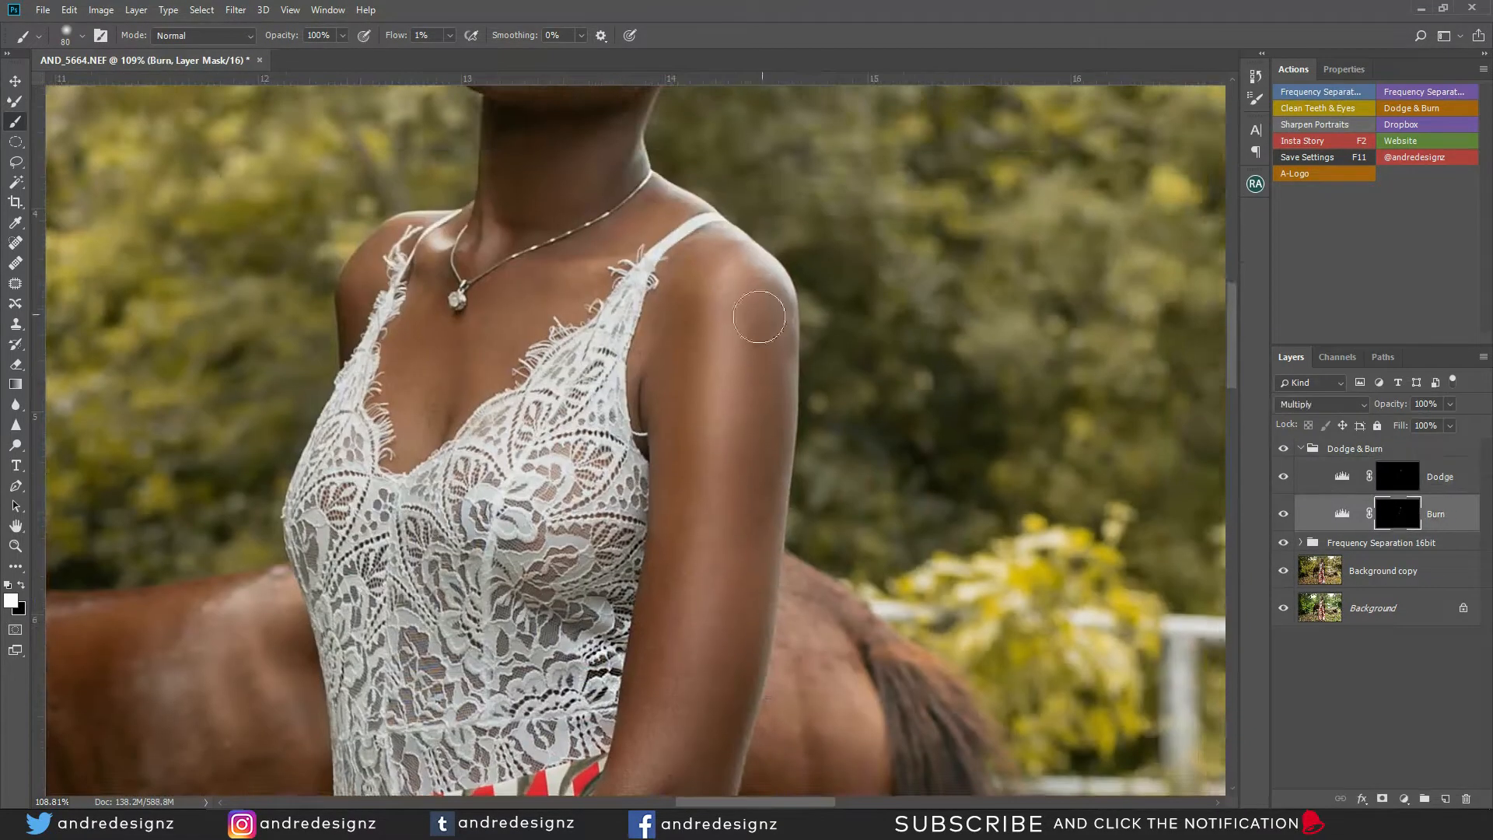
left_click_drag(766, 633, 788, 376)
left_click_drag(716, 586, 781, 350)
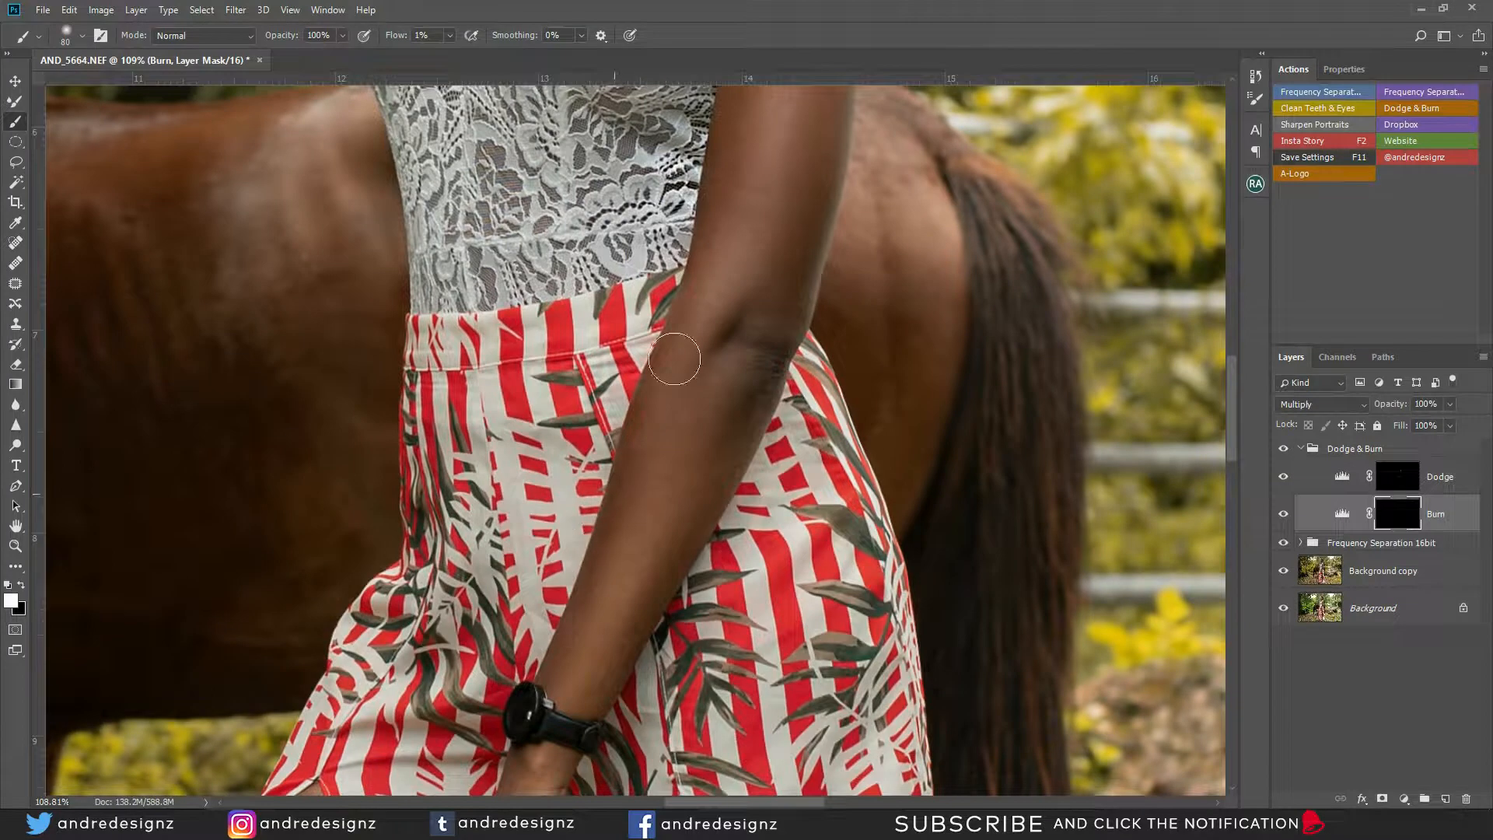
mouse_move(734, 244)
left_mouse_down()
mouse_move(726, 482)
mouse_move(743, 498)
mouse_move(733, 485)
left_mouse_up()
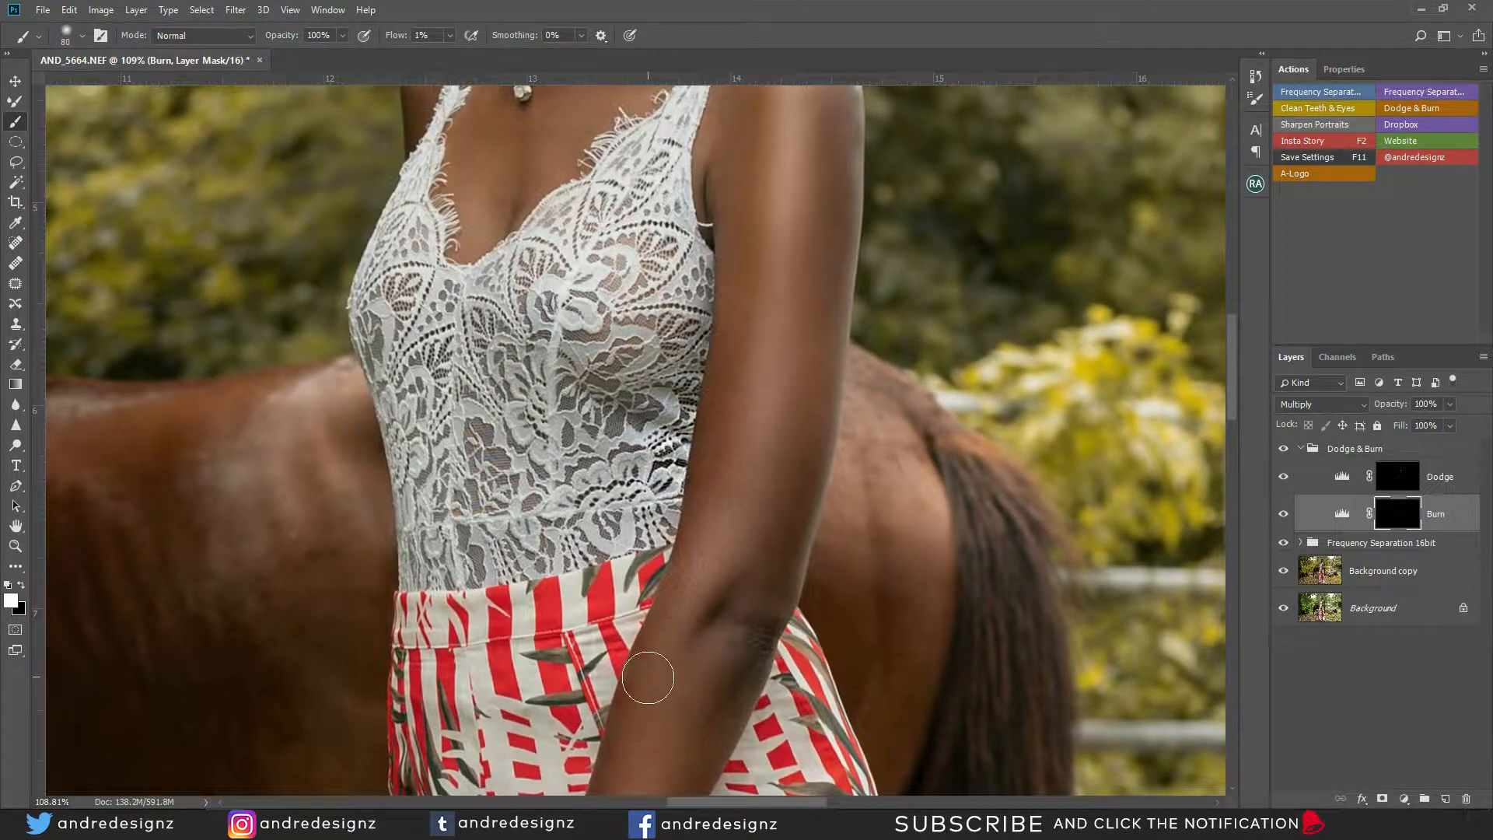
left_click_drag(663, 676, 733, 427)
mouse_move(670, 525)
left_mouse_down()
mouse_move(623, 679)
mouse_move(621, 657)
left_mouse_up()
left_click_drag(678, 464, 679, 466)
left_click_drag(742, 391, 747, 328)
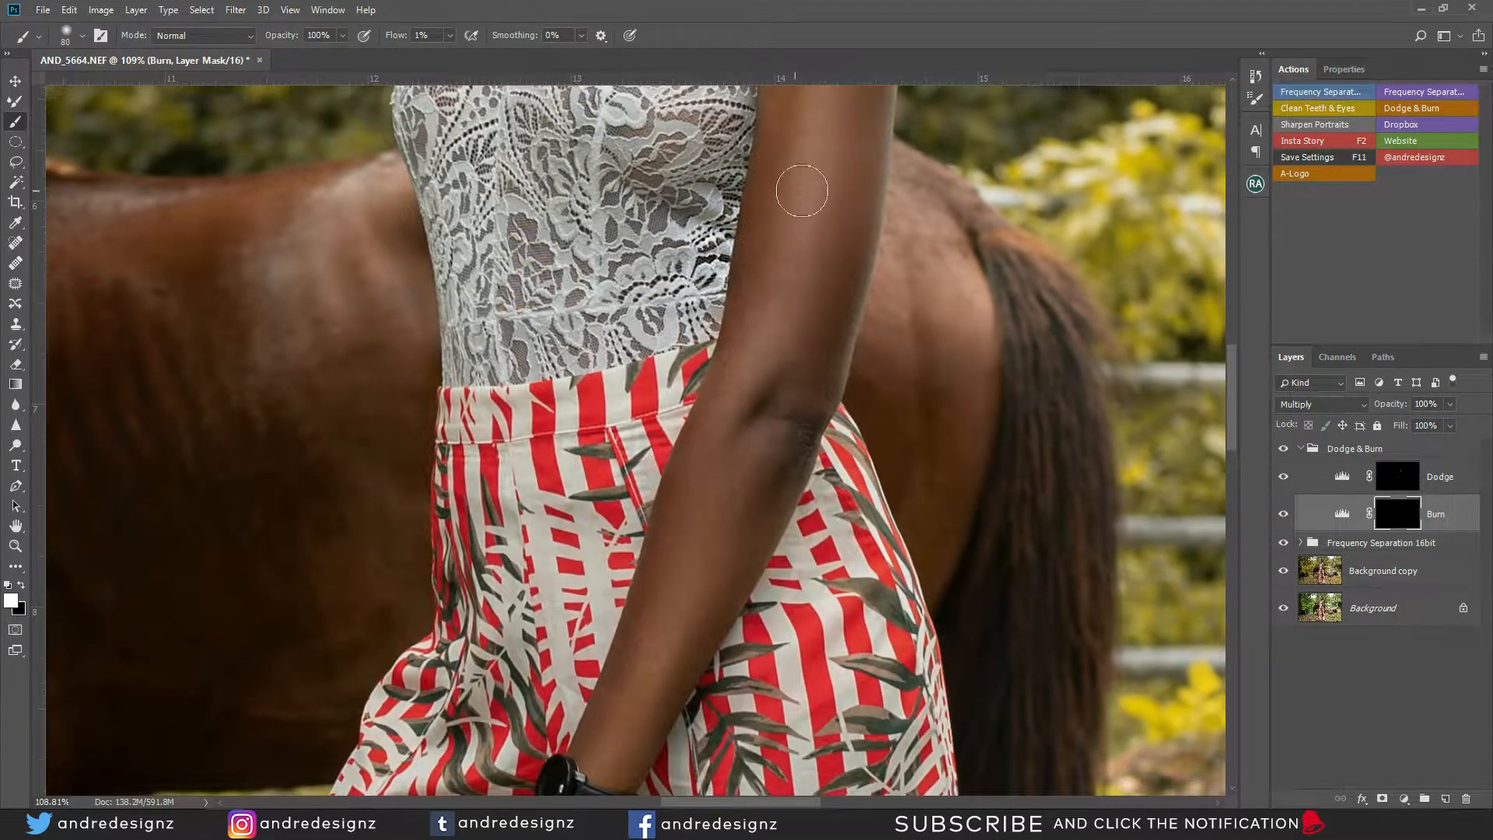
Darken the shadow areas on the chest and the lower forearm above the watch on the Burn layer mask
left_click_drag(738, 178, 686, 443)
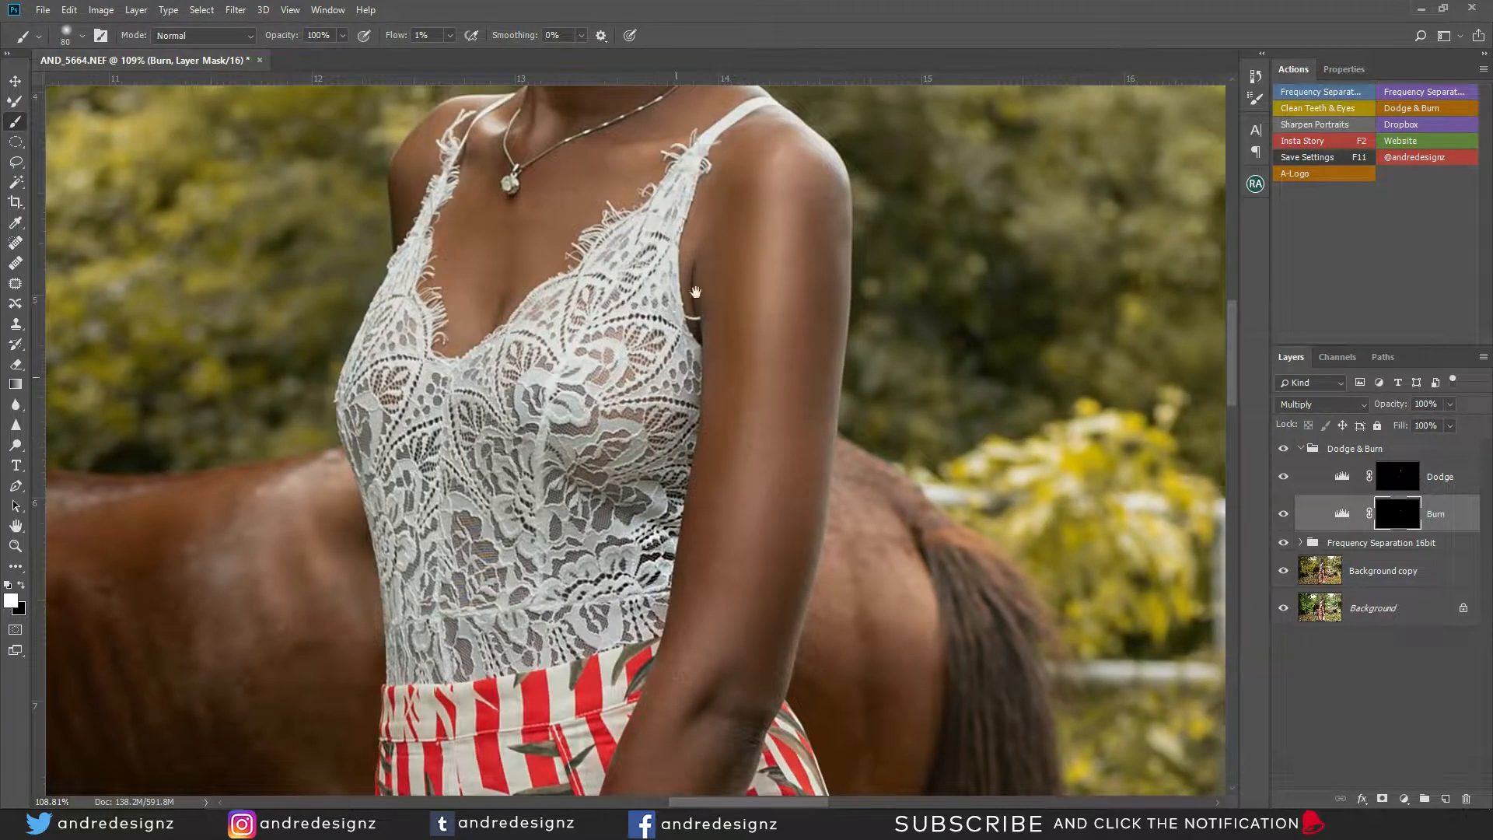
left_click_drag(472, 274, 495, 304)
left_click_drag(836, 495, 906, 234)
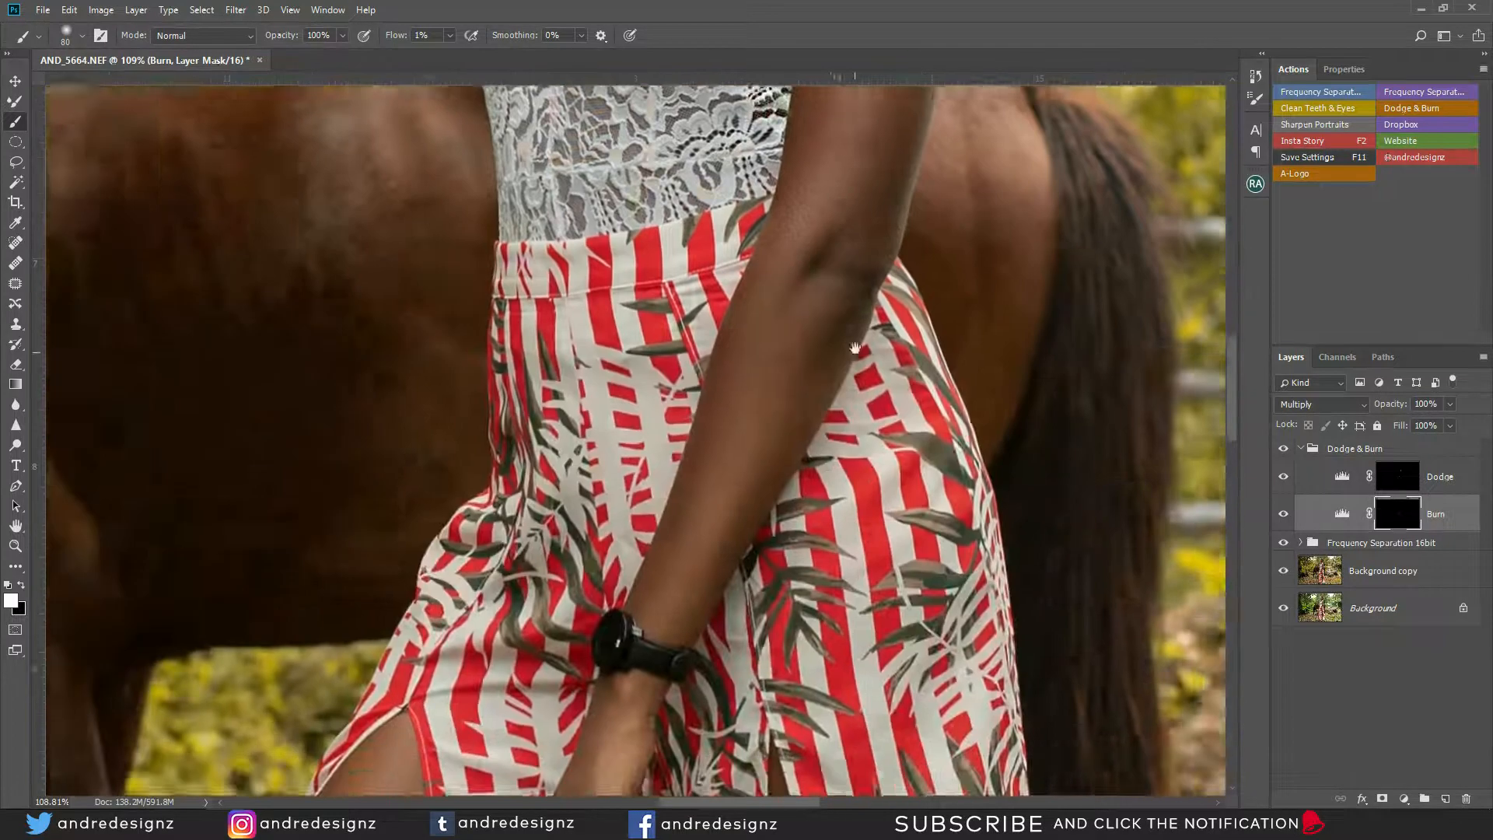
mouse_move(738, 553)
left_mouse_down()
mouse_move(778, 424)
mouse_move(707, 515)
mouse_move(693, 560)
mouse_move(728, 510)
mouse_move(713, 480)
left_mouse_up()
Darken the shadow areas of the exposed legs on the Burn layer mask, varying the brush size as needed
scroll(712, 480, "down", 8)
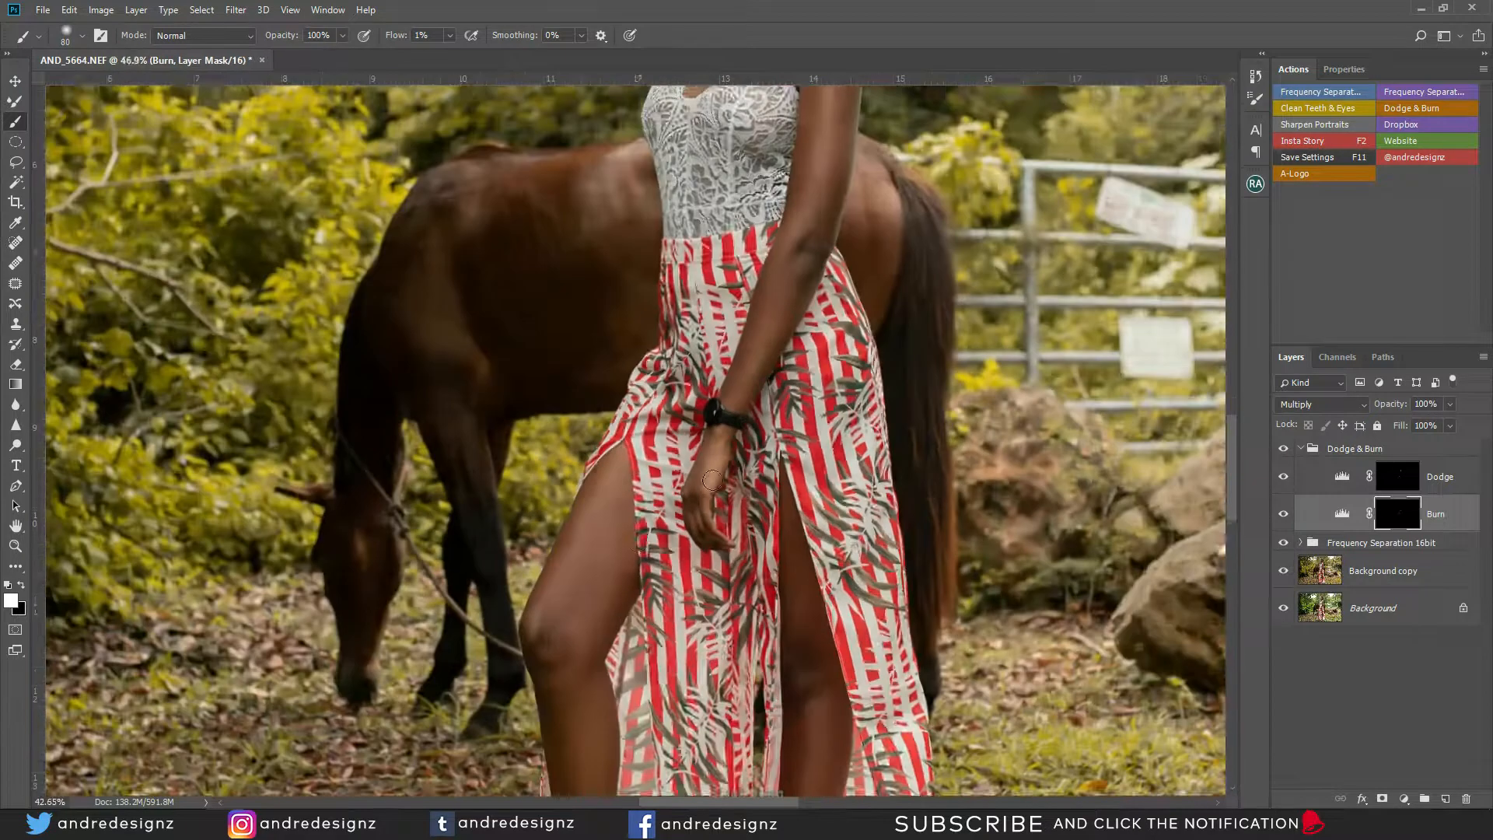
scroll(602, 520, "up", 1)
key("bracketright")
key("bracketright")
key("bracketright")
left_click_drag(603, 513, 614, 513)
key("bracketleft")
key("bracketleft")
key("bracketleft")
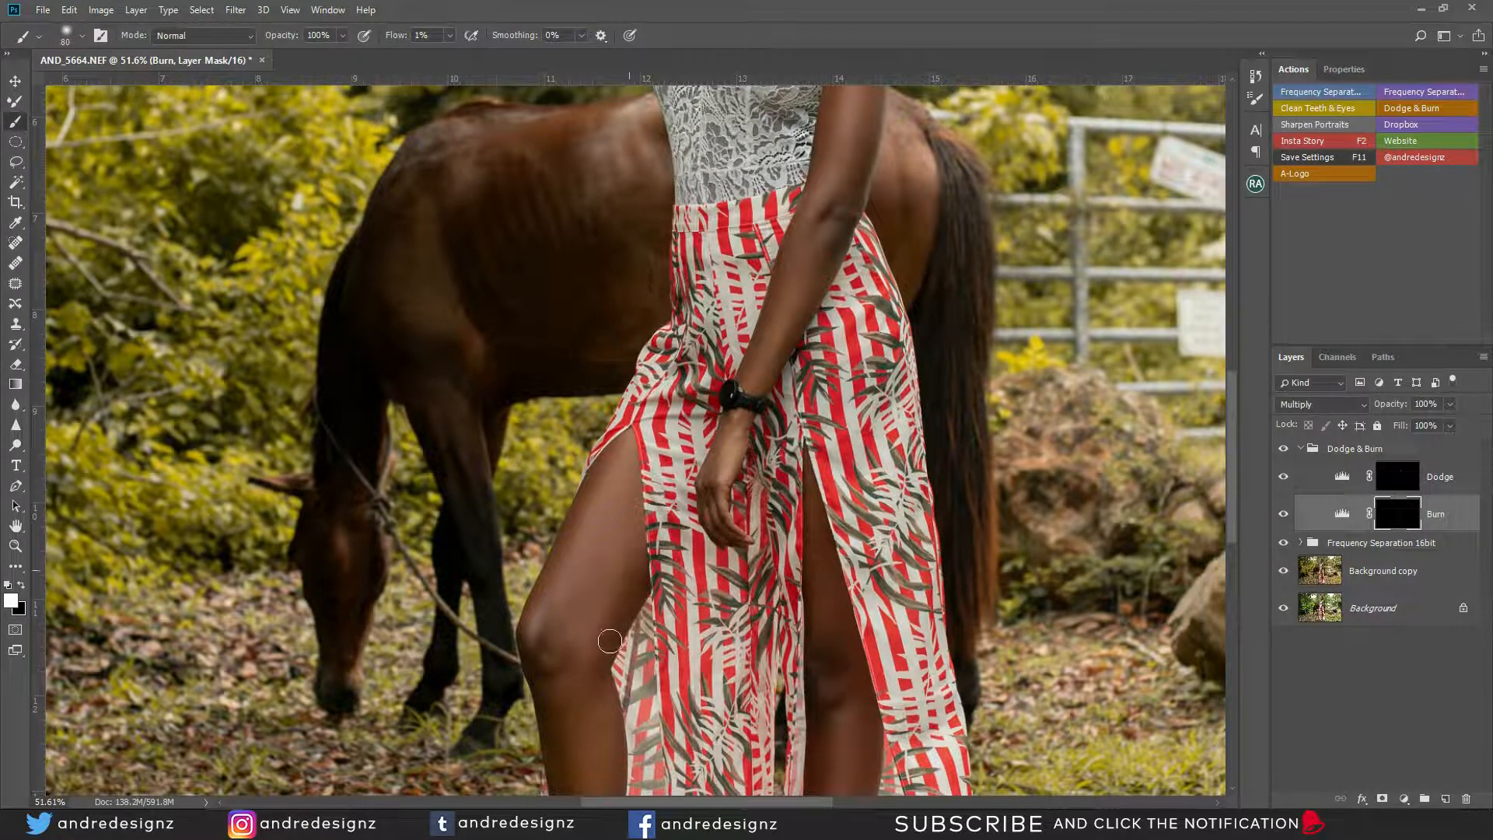
left_click_drag(554, 767, 589, 532)
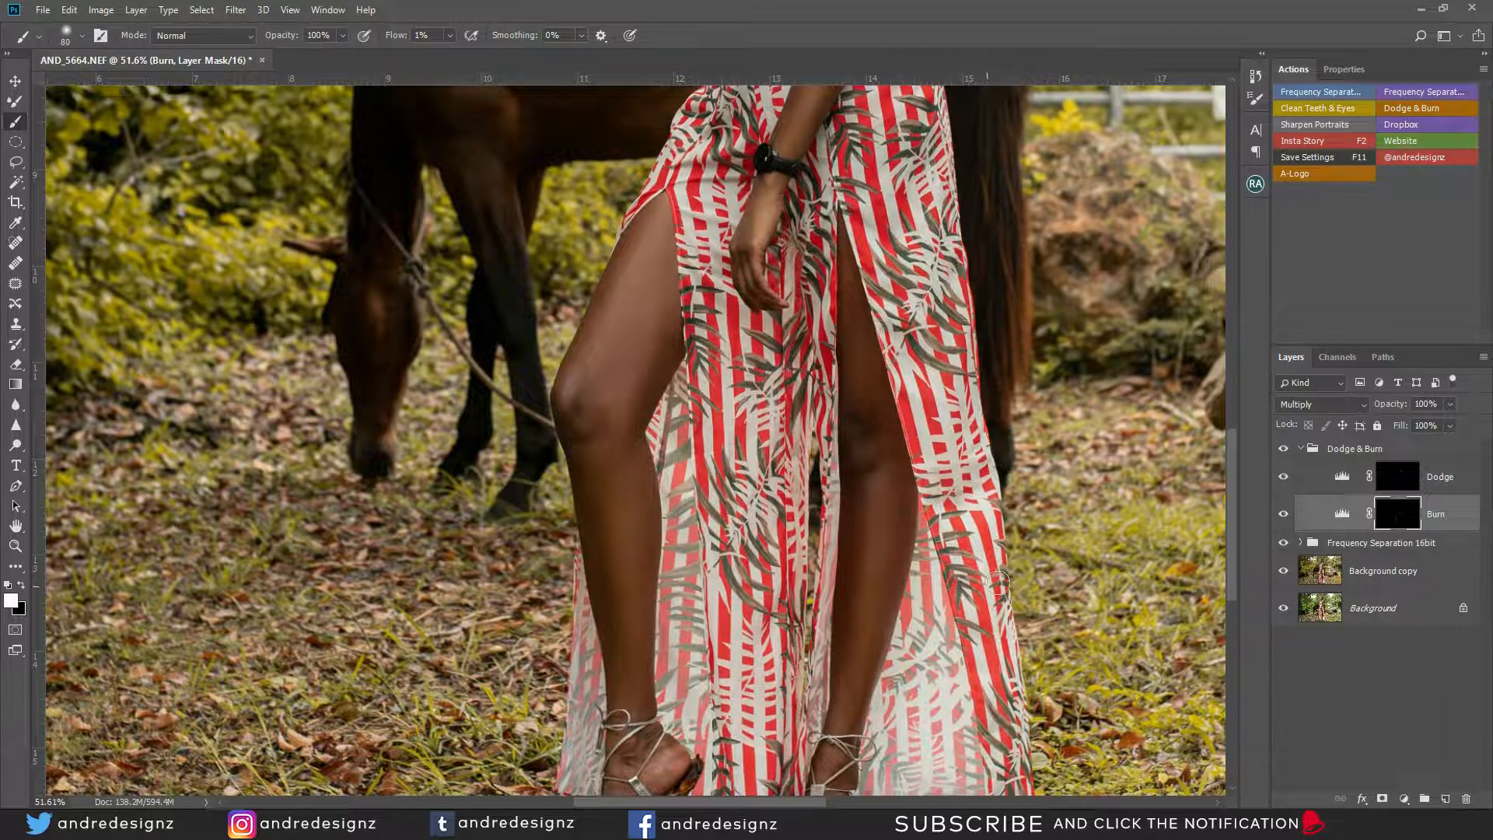
Brighten the highlights on the thigh, knees and shin of both legs on the Dodge layer mask
left_click(1369, 489)
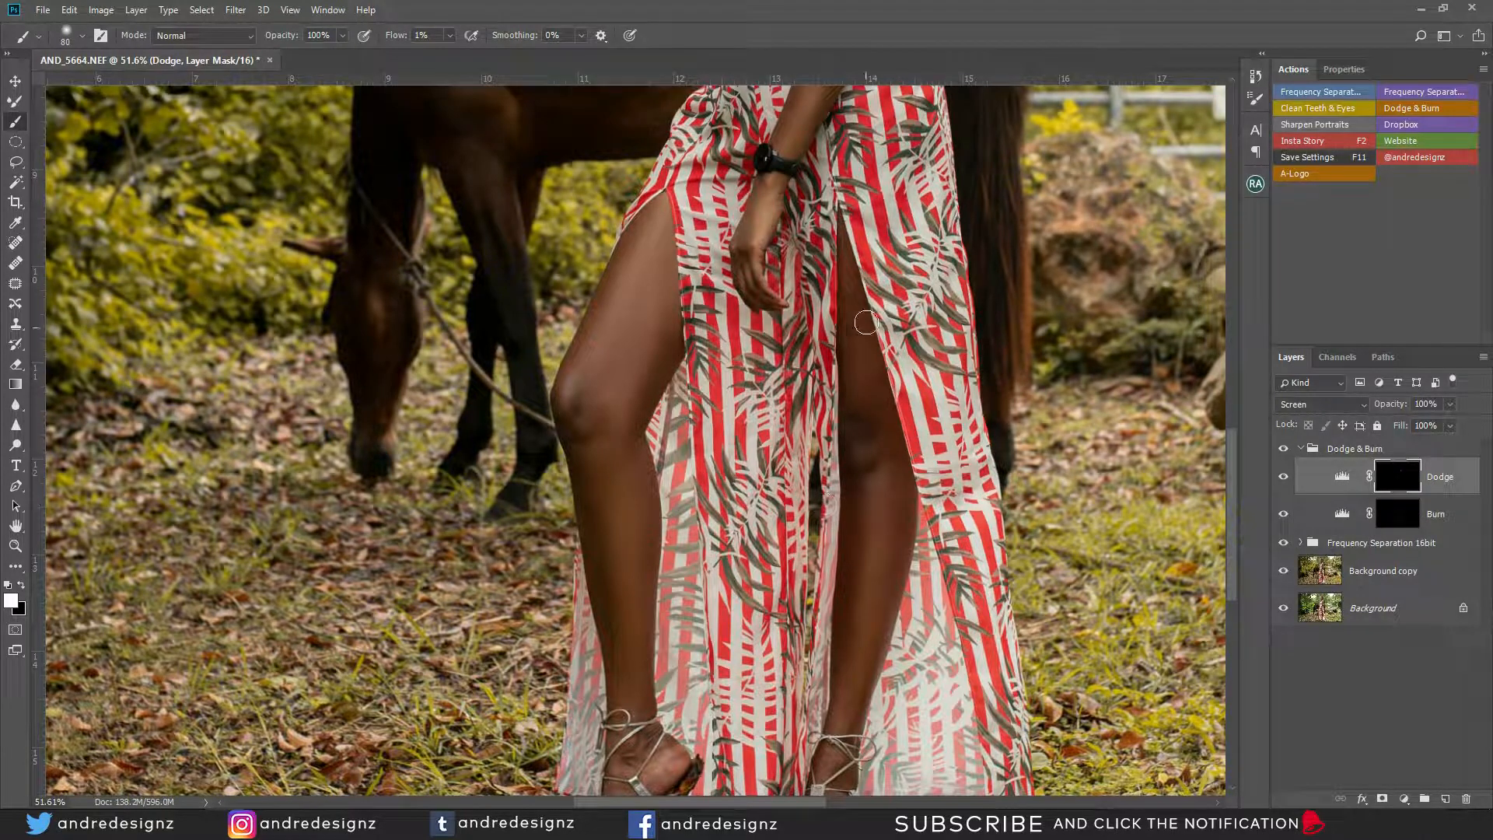
mouse_move(872, 414)
left_mouse_down()
mouse_move(857, 552)
mouse_move(872, 560)
left_mouse_up()
left_click_drag(878, 503, 872, 529)
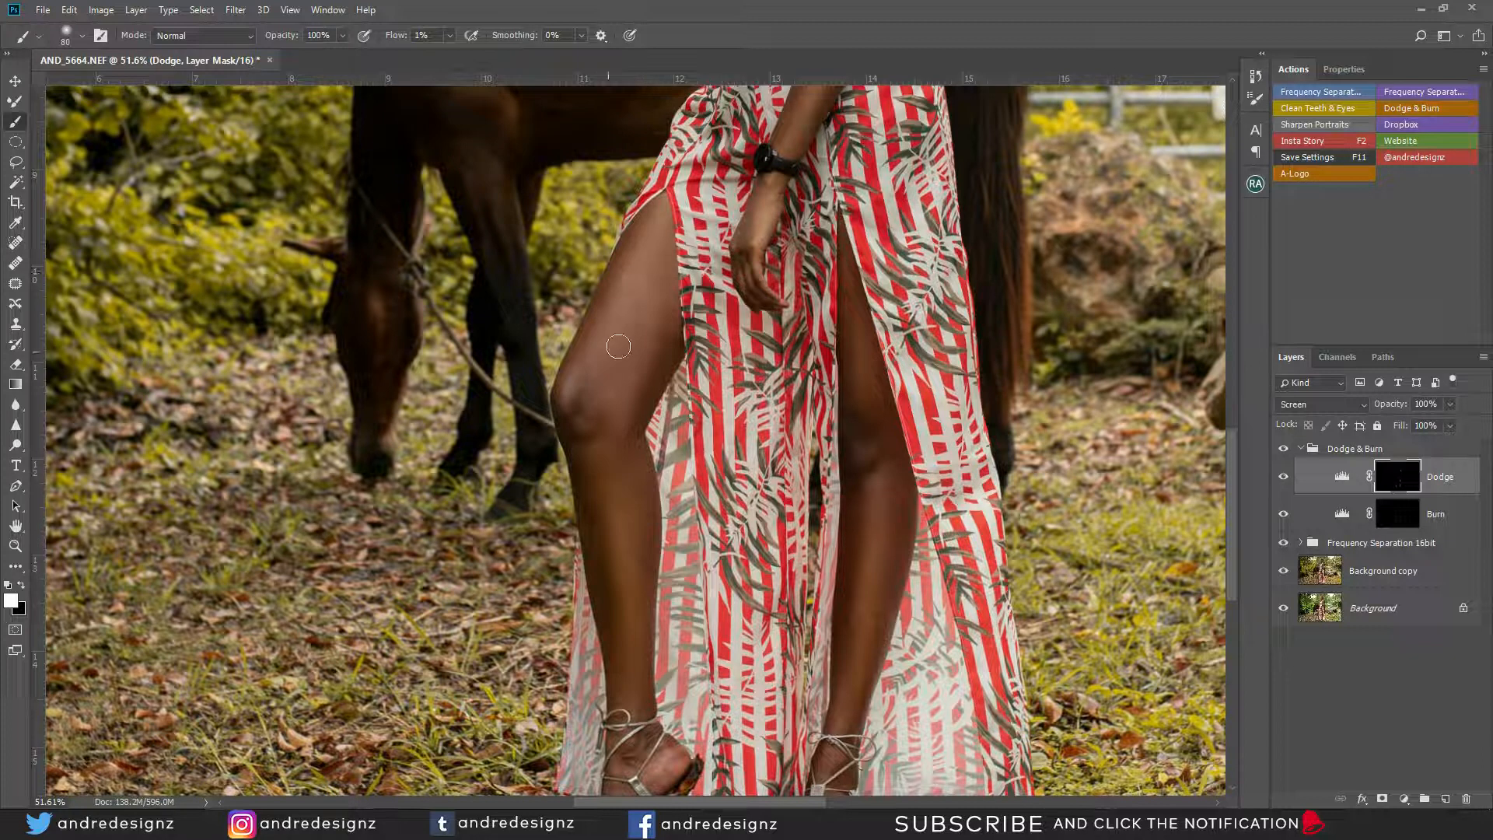
mouse_move(644, 334)
left_mouse_down()
mouse_move(626, 356)
mouse_move(622, 333)
mouse_move(612, 448)
mouse_move(570, 388)
left_mouse_up()
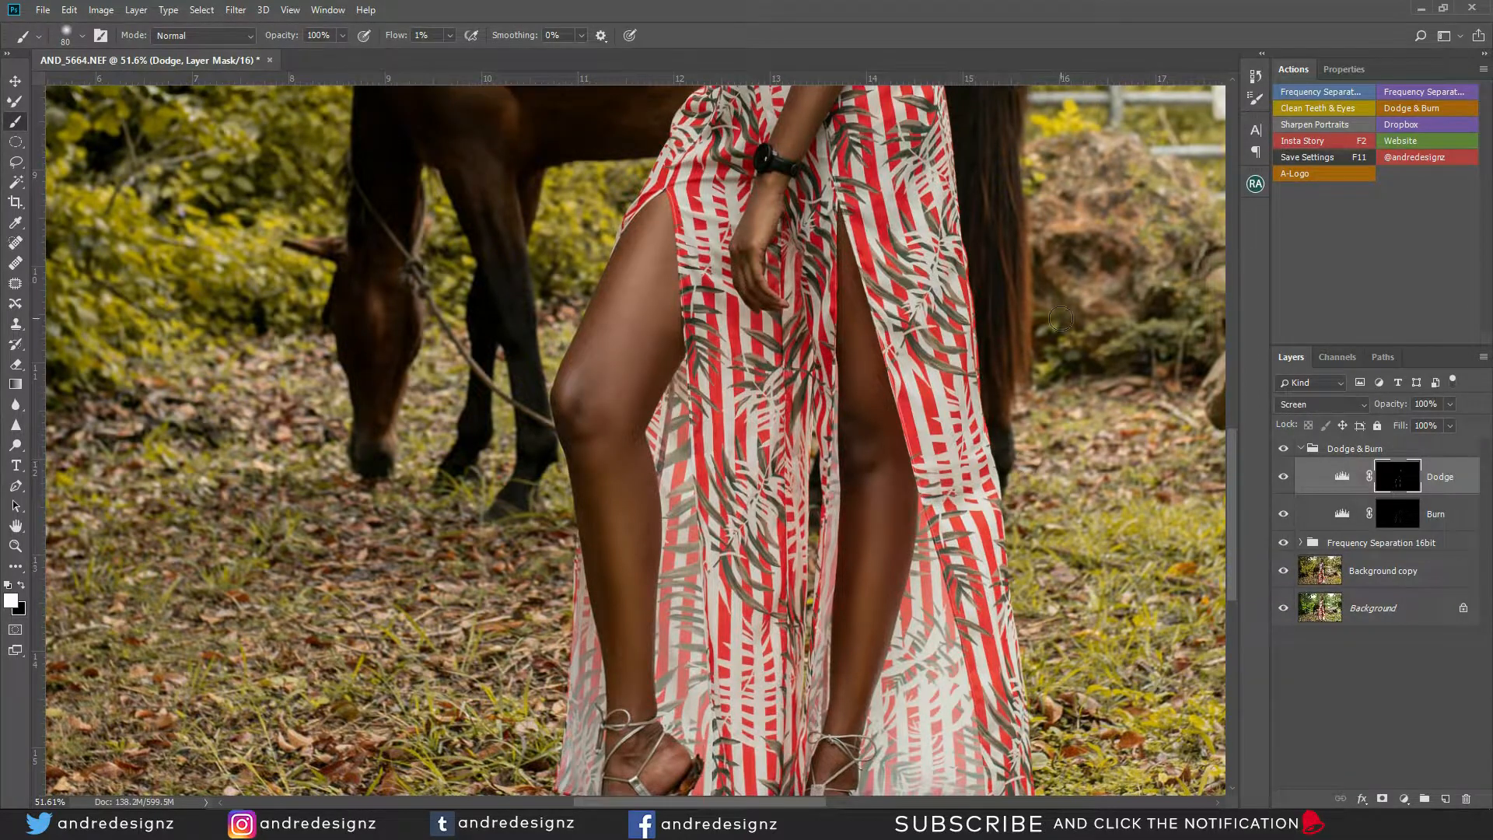
Compare the picture with and without the Dodge & Burn group, in full view and close up on the model
key("ctrl+0")
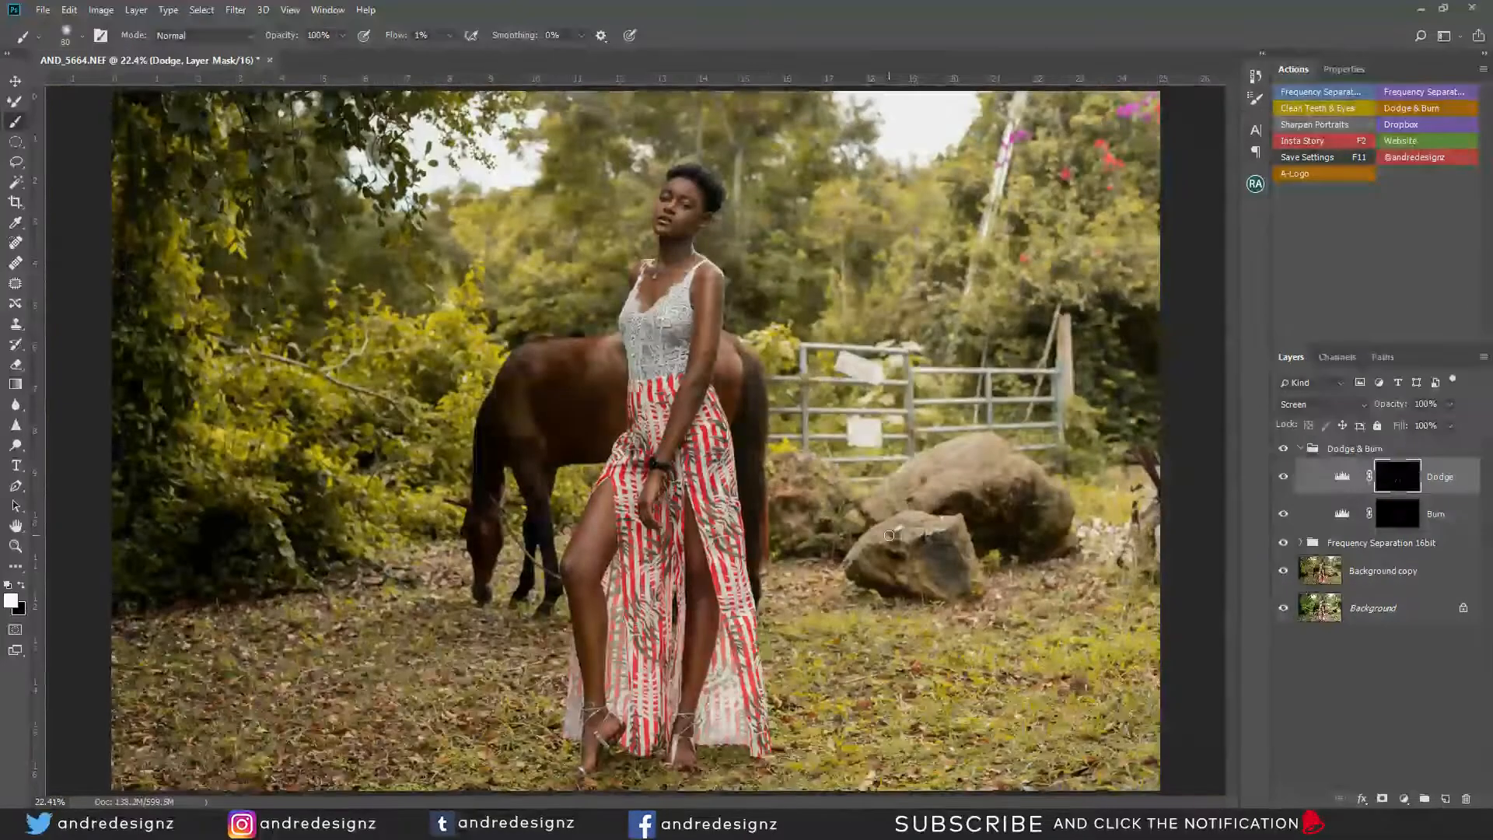
left_click(1283, 449)
left_click(1283, 447)
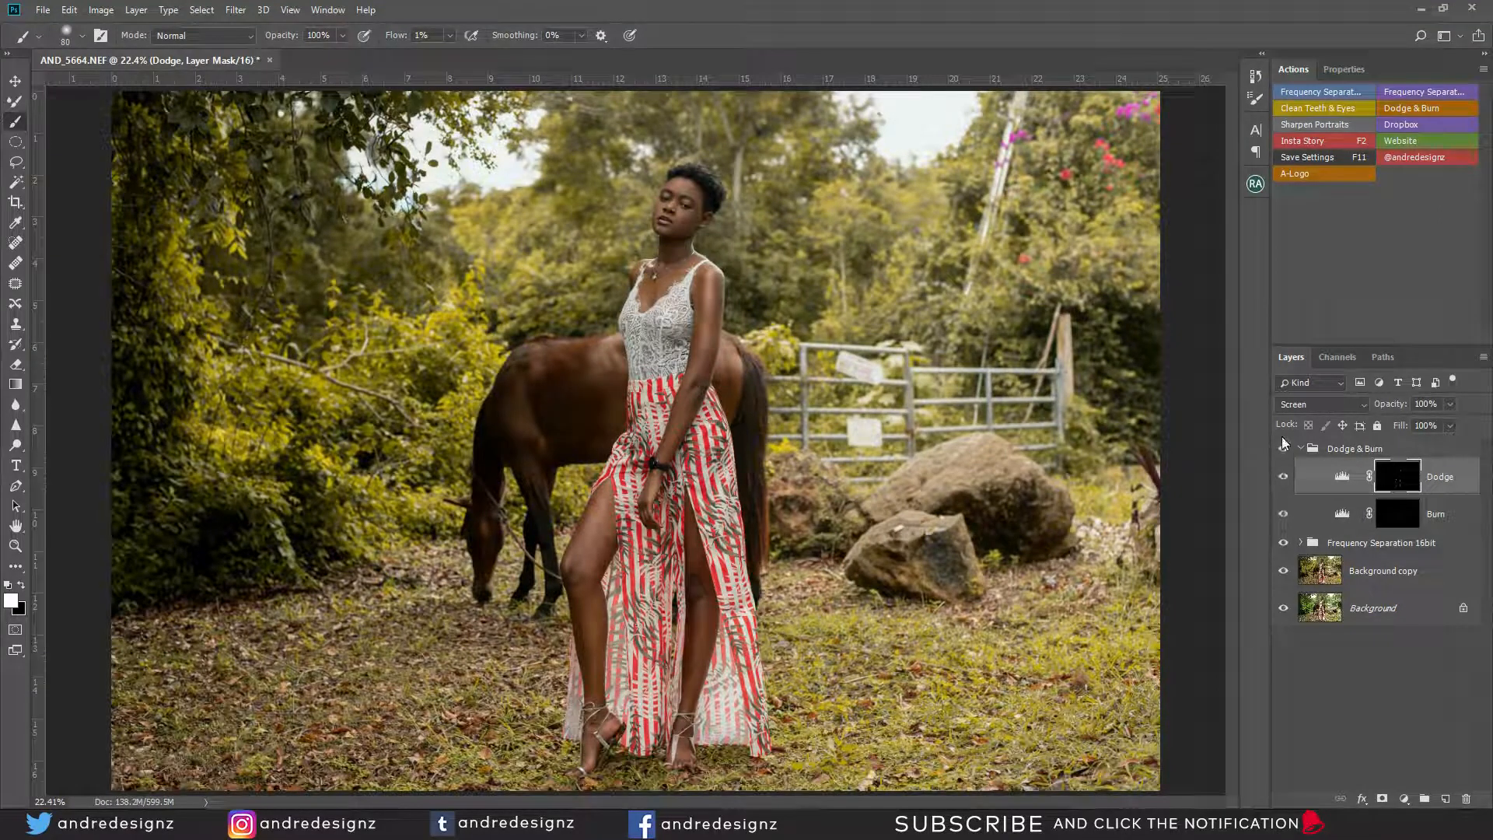
left_click(1283, 449)
left_click(1284, 448)
scroll(709, 300, "up", 5)
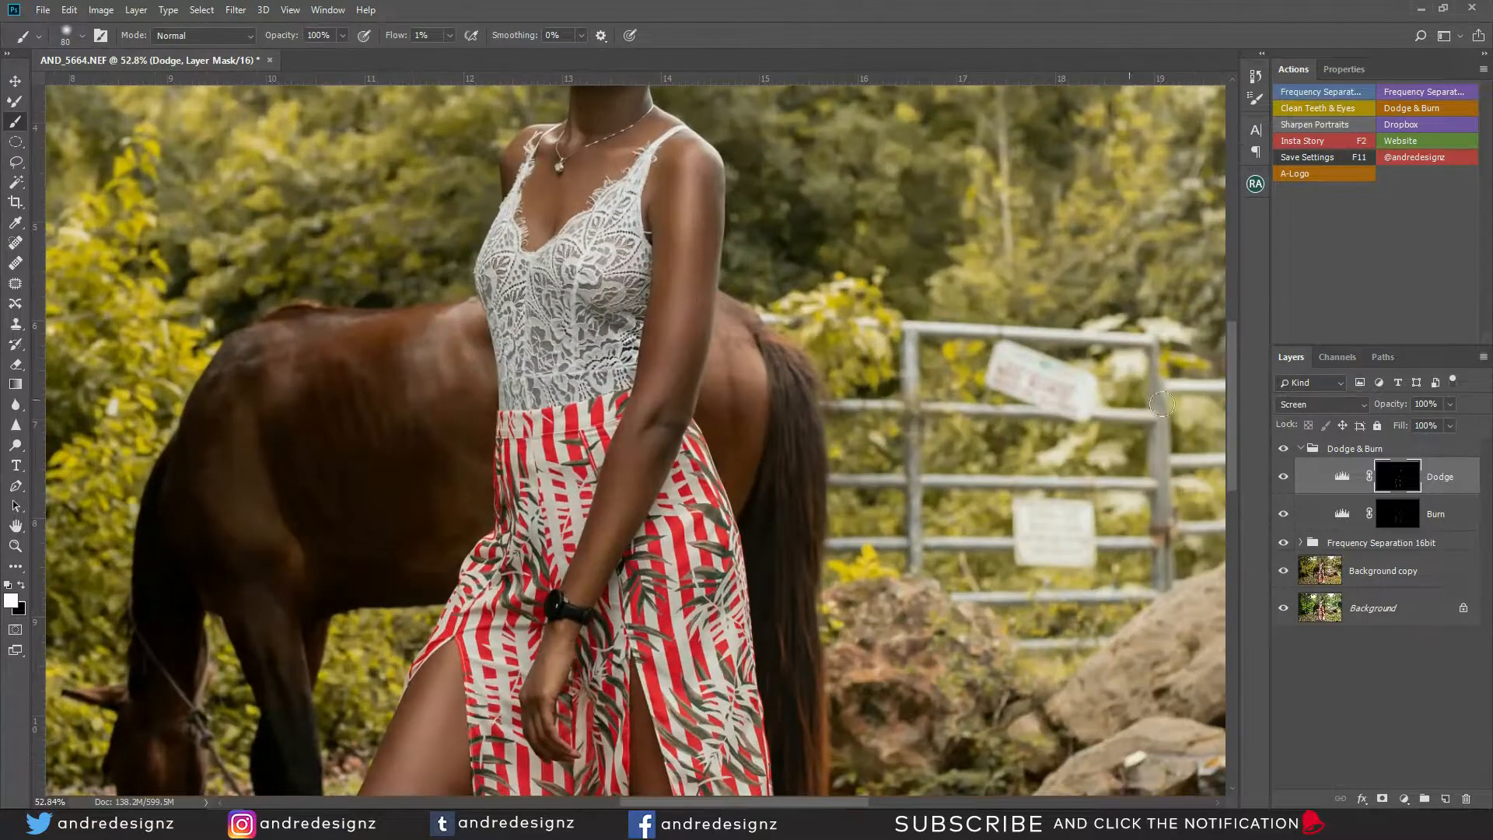
left_click(1283, 449)
left_click(1283, 449)
left_click(1283, 450)
left_click(1283, 449)
scroll(594, 382, "down", 5)
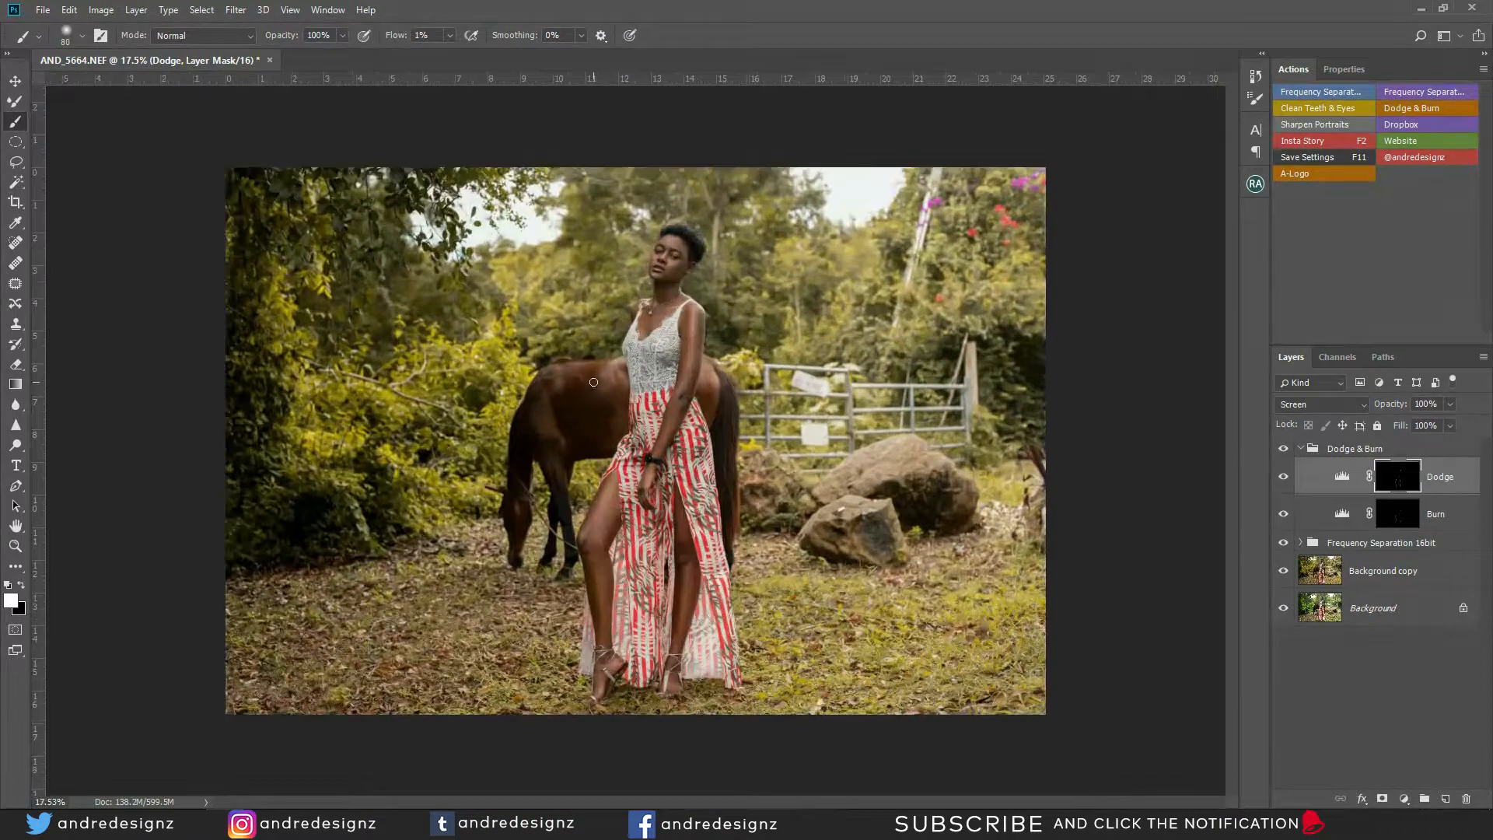
scroll(650, 337, "up", 5)
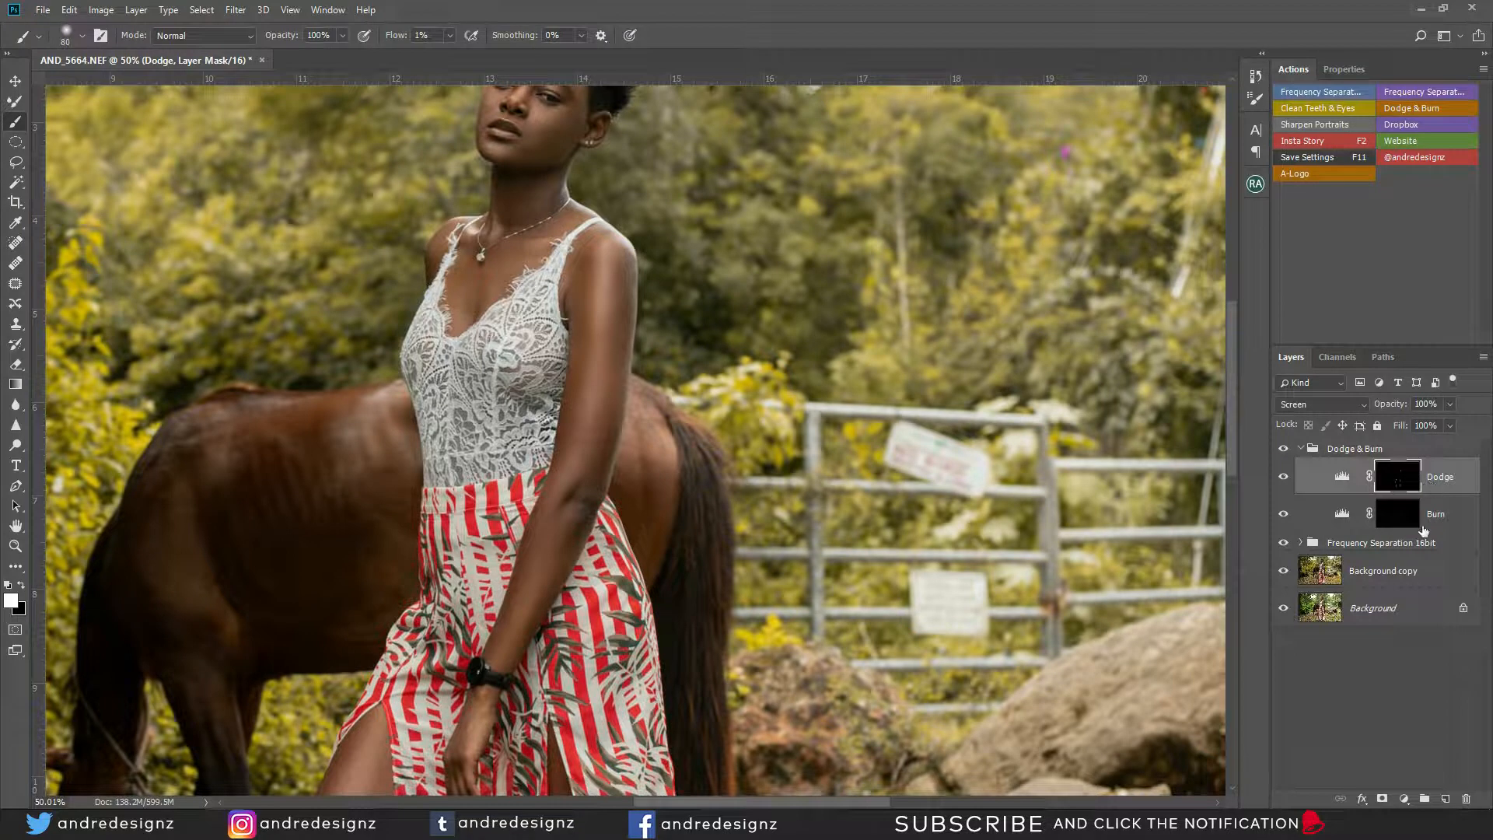
Smooth the skin tones on the model's shoulder and arm on the Low Frequency layer with the Mixer Brush at size 125
left_click(1301, 543)
left_click(1386, 642)
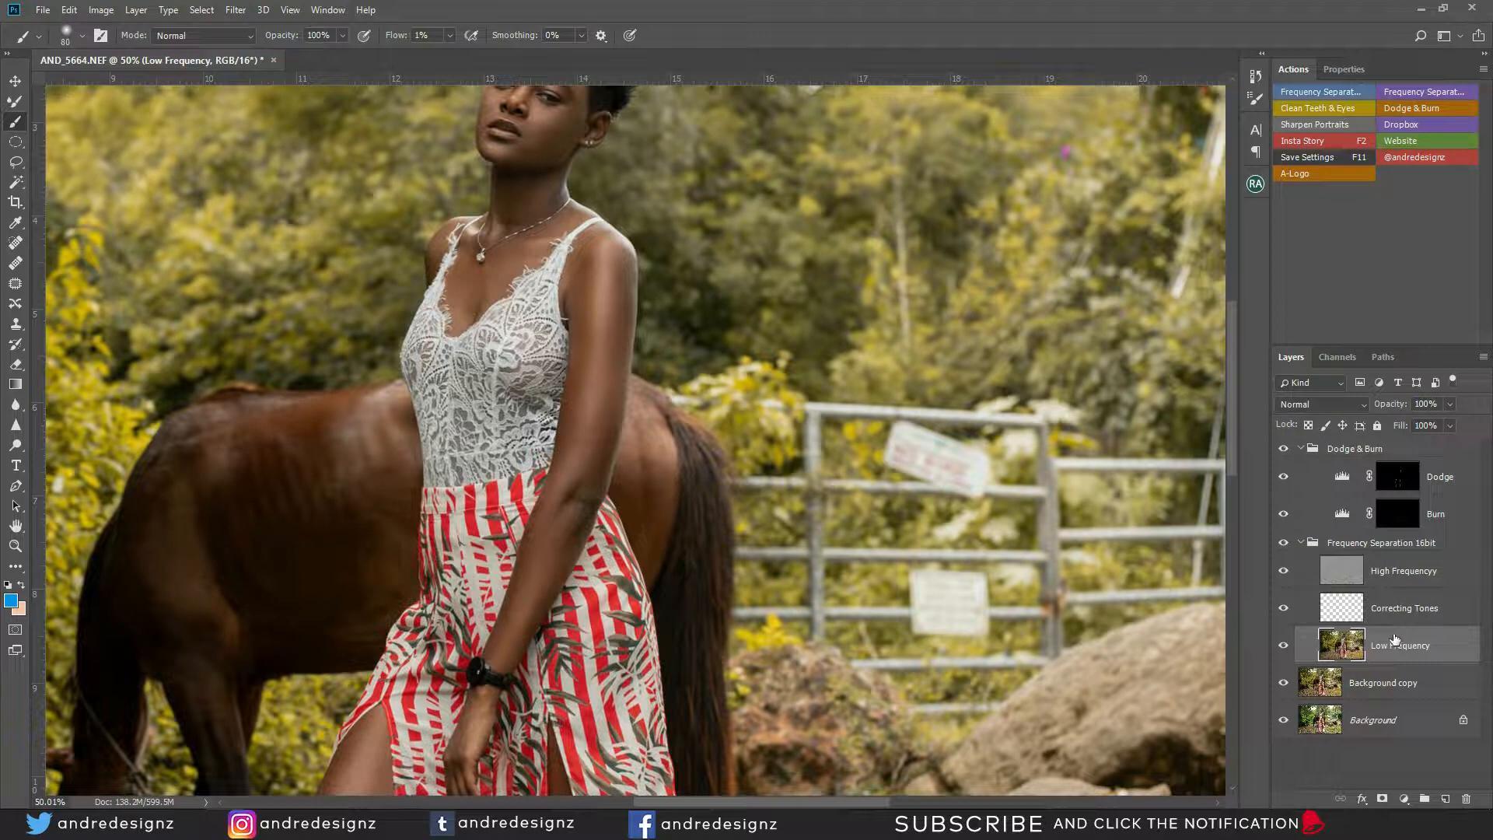
key("shift+b")
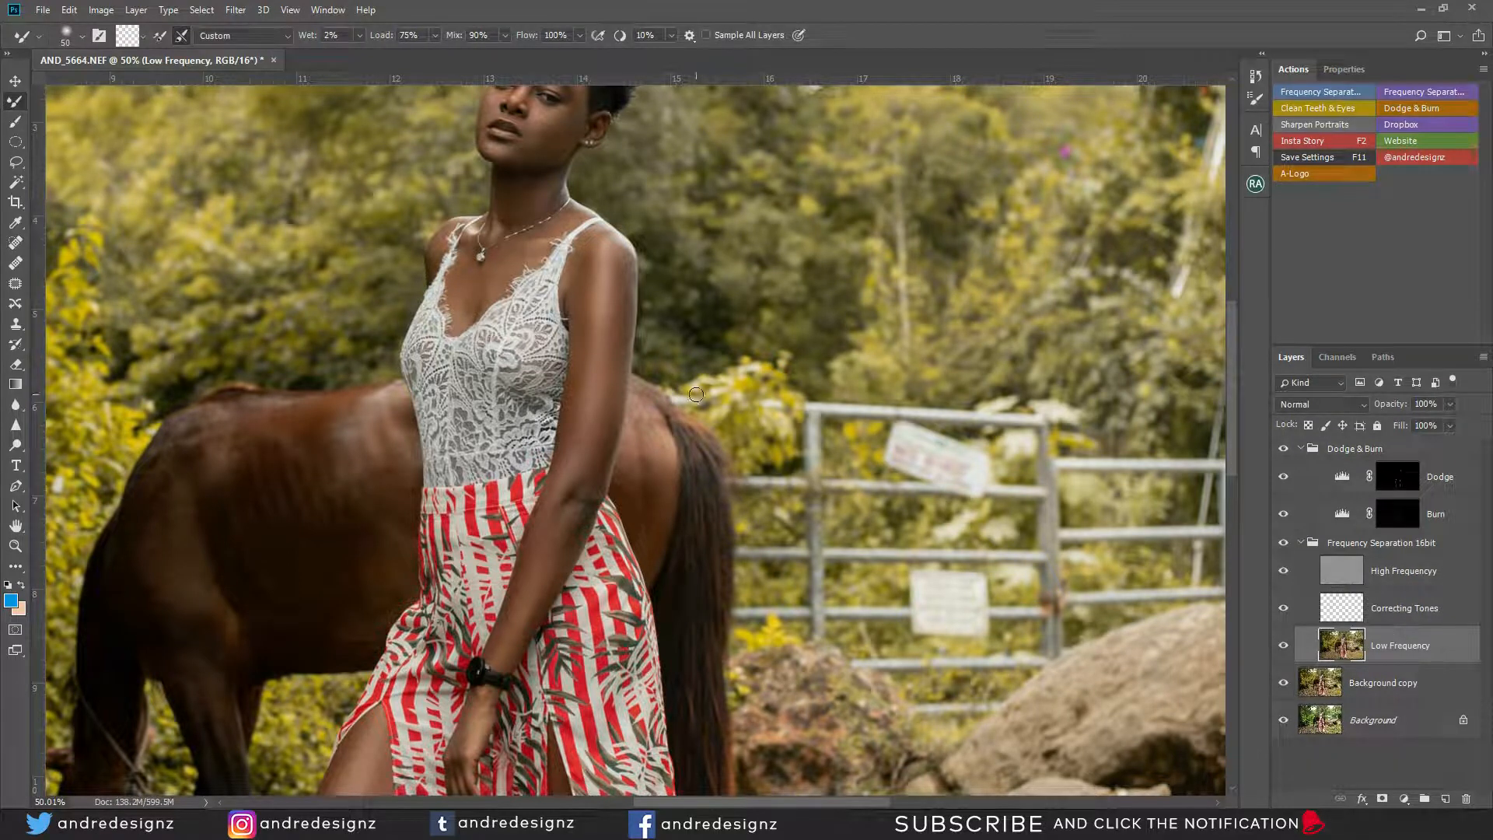
key("bracketright")
key("bracketright")
left_click_drag(614, 341, 608, 404)
left_click_drag(568, 288, 586, 330)
left_click_drag(594, 476, 672, 235)
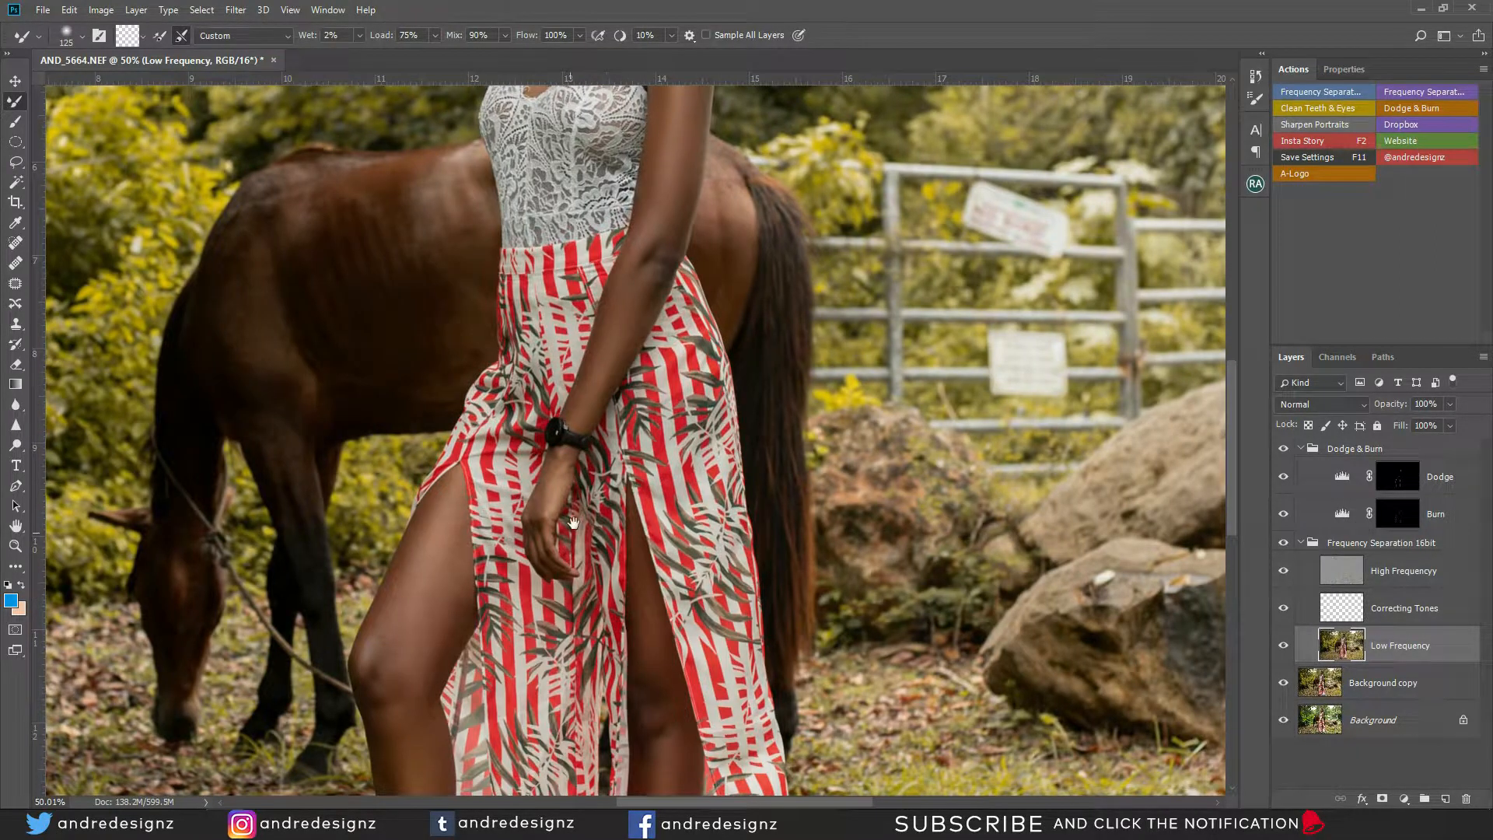
left_click_drag(574, 523, 632, 362)
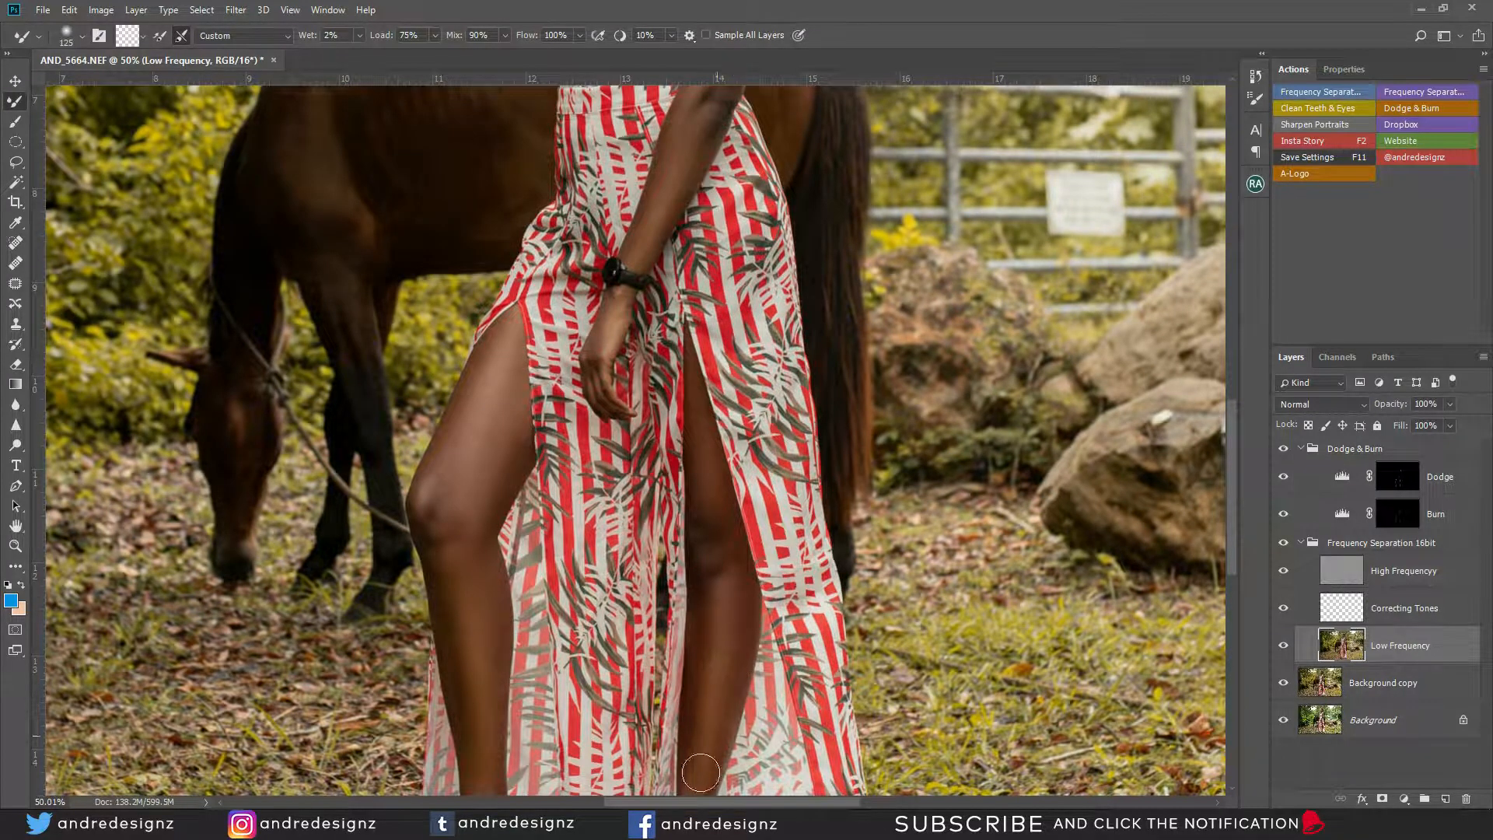
left_click_drag(759, 410, 756, 561)
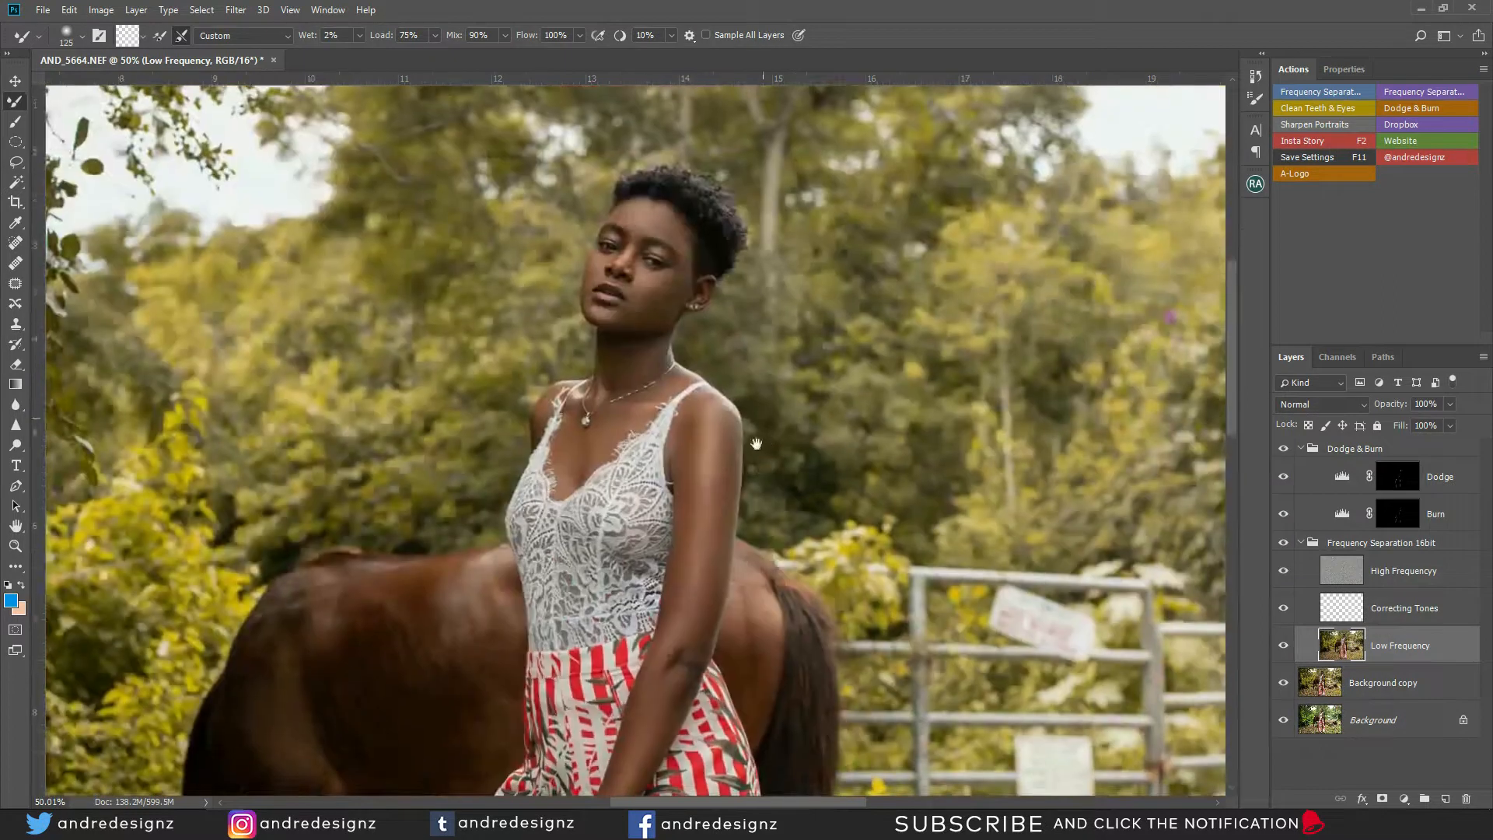
Open the Dodge layer's opacity setting and examine the retouched skin close up and in the whole picture
left_click(1397, 476)
left_click(1451, 404)
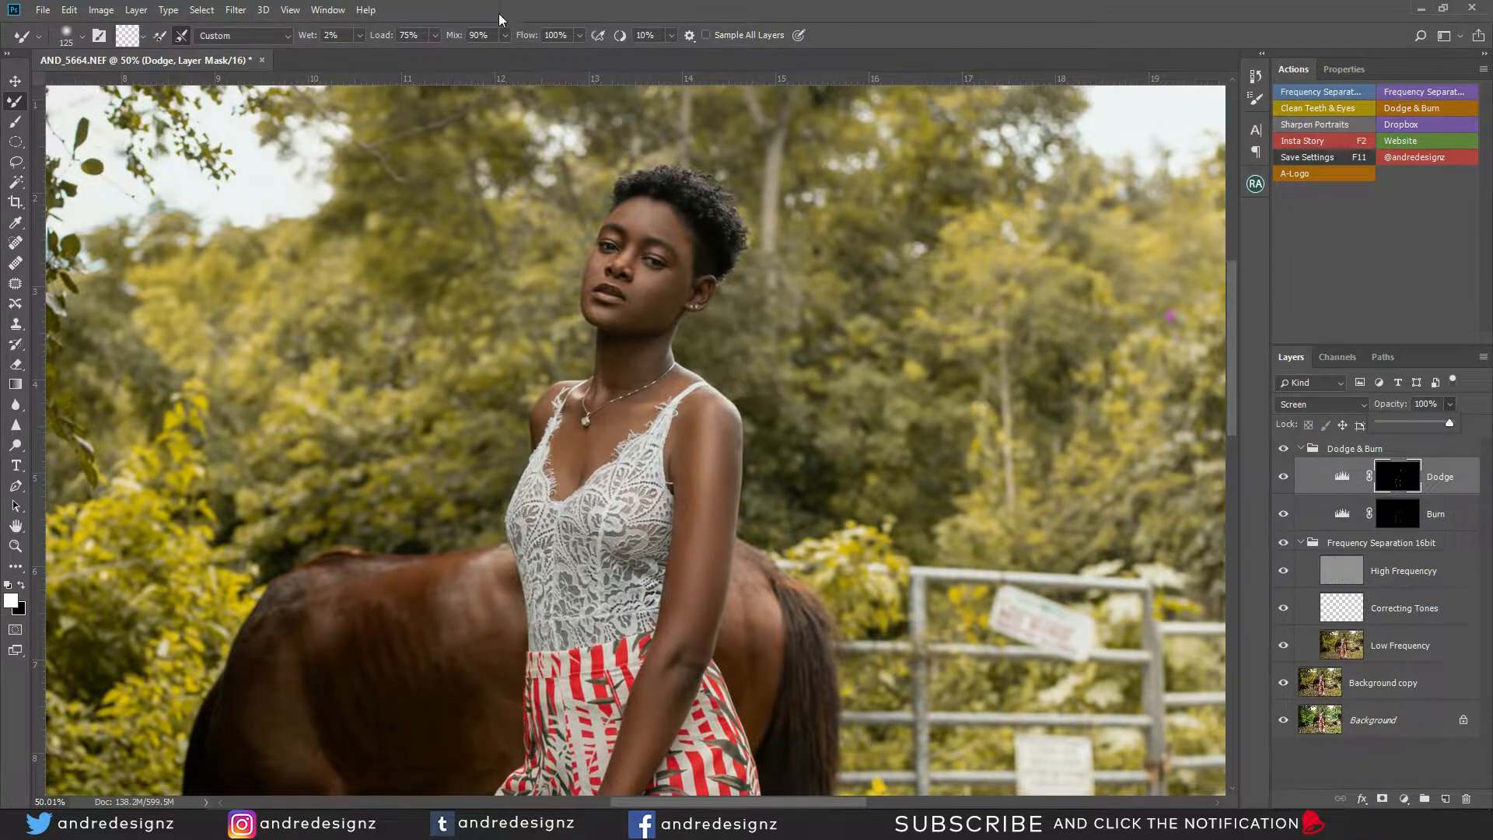
scroll(225, 101, "down", 5)
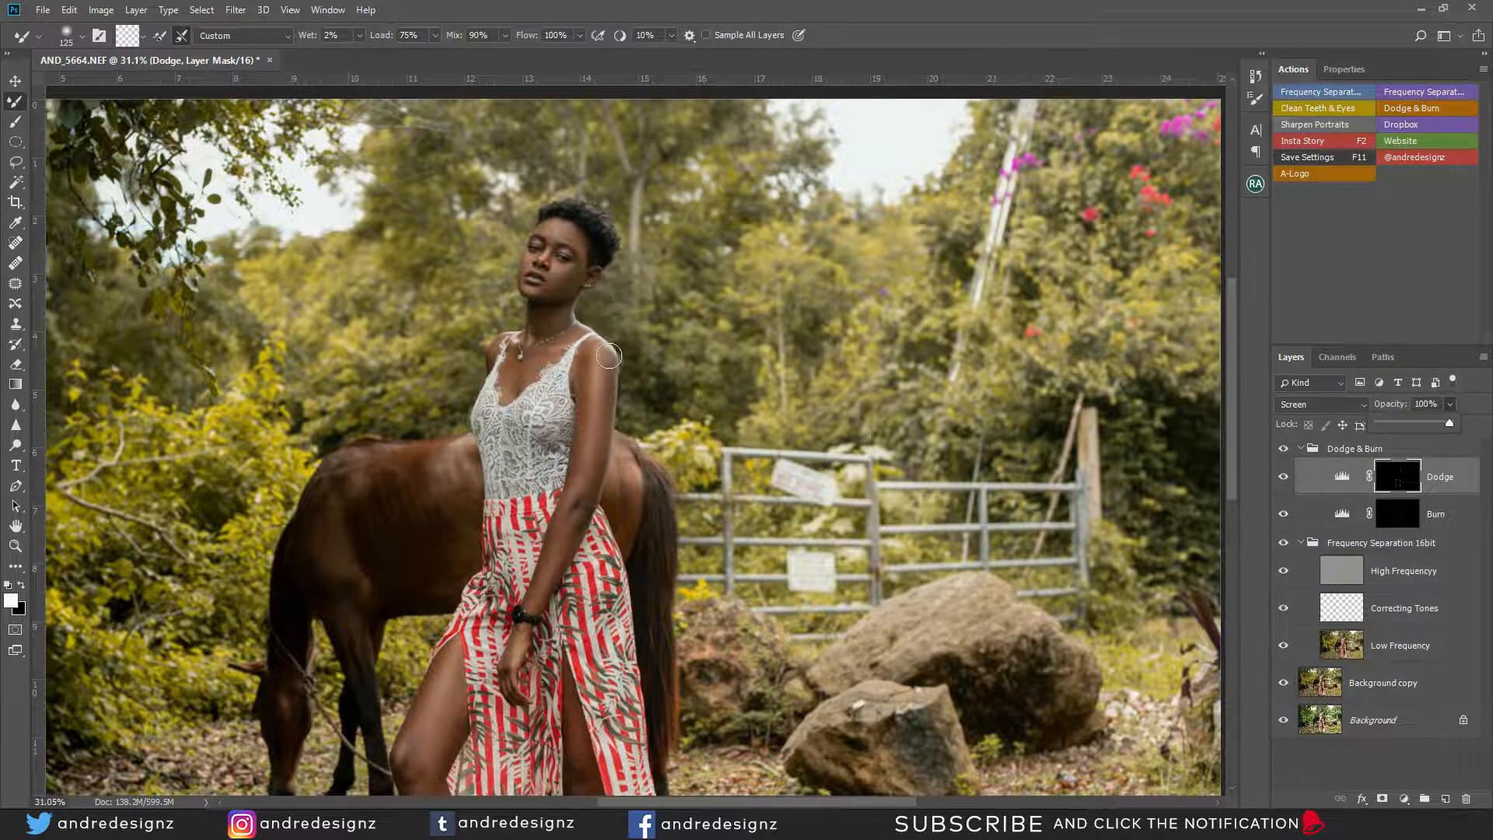
scroll(623, 364, "up", 3)
scroll(581, 316, "up", 5)
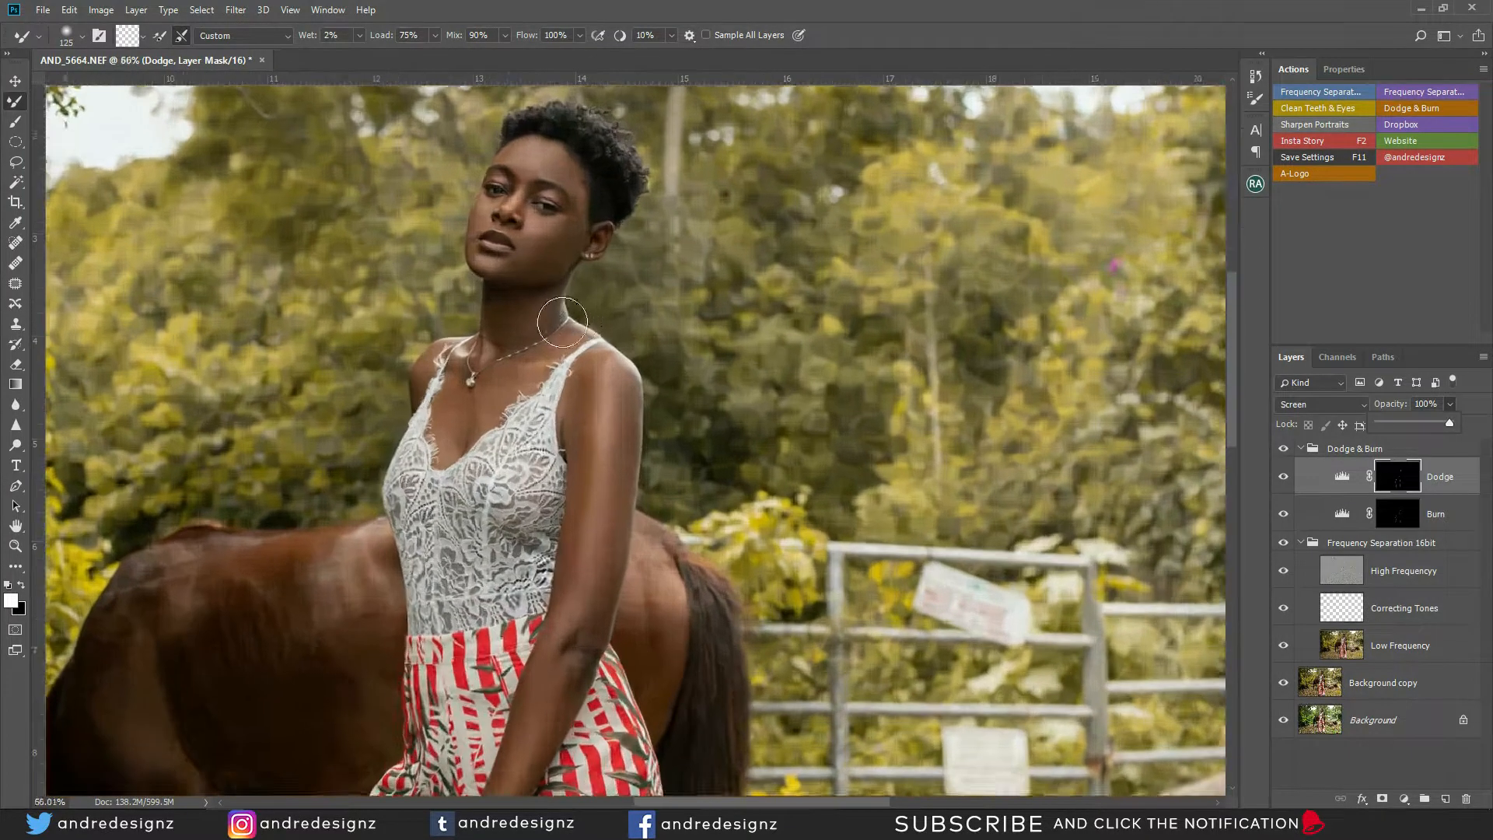
scroll(541, 332, "down", 8)
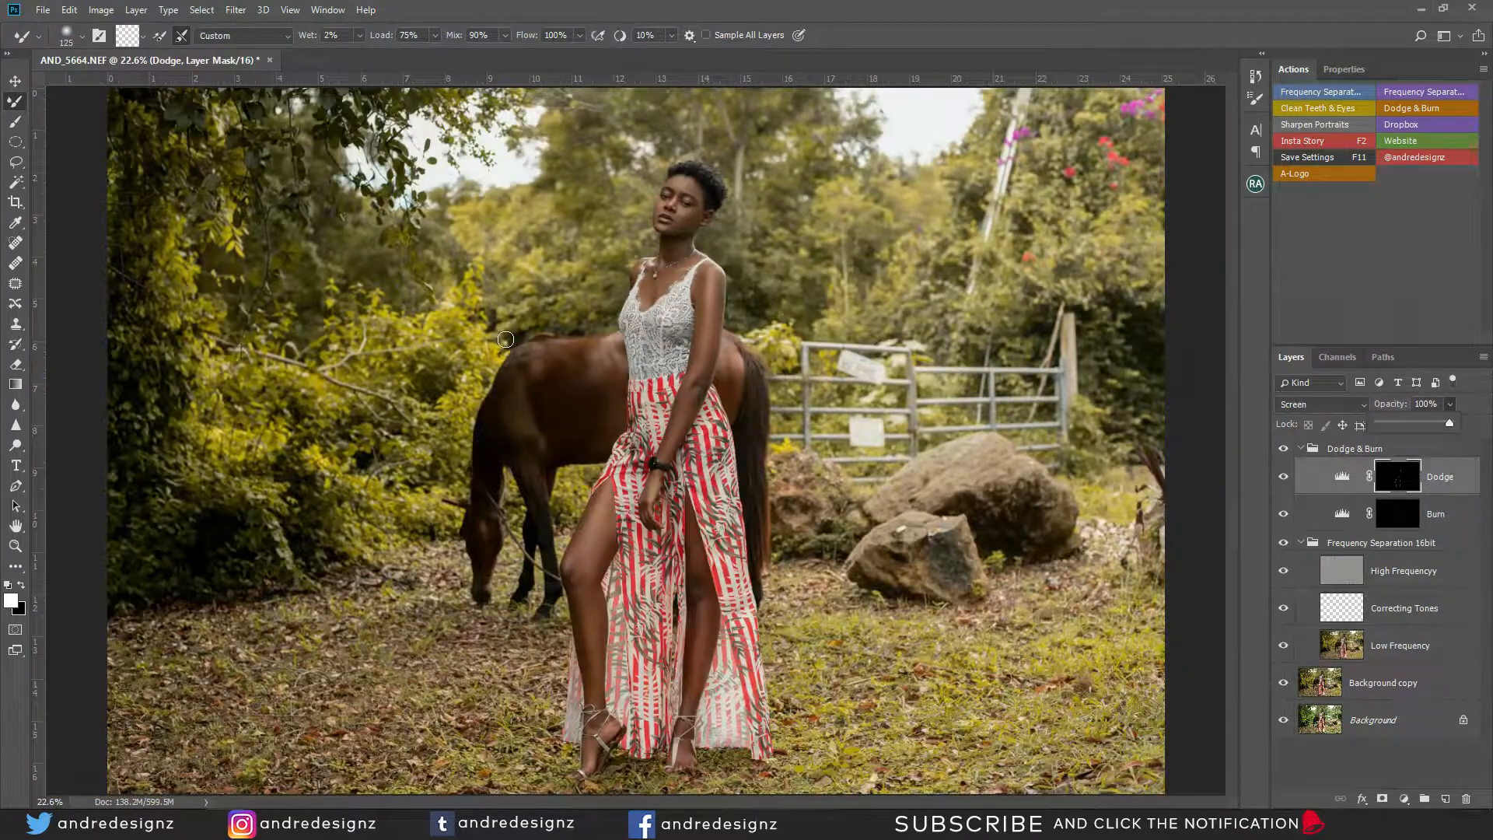
scroll(506, 339, "down", 1)
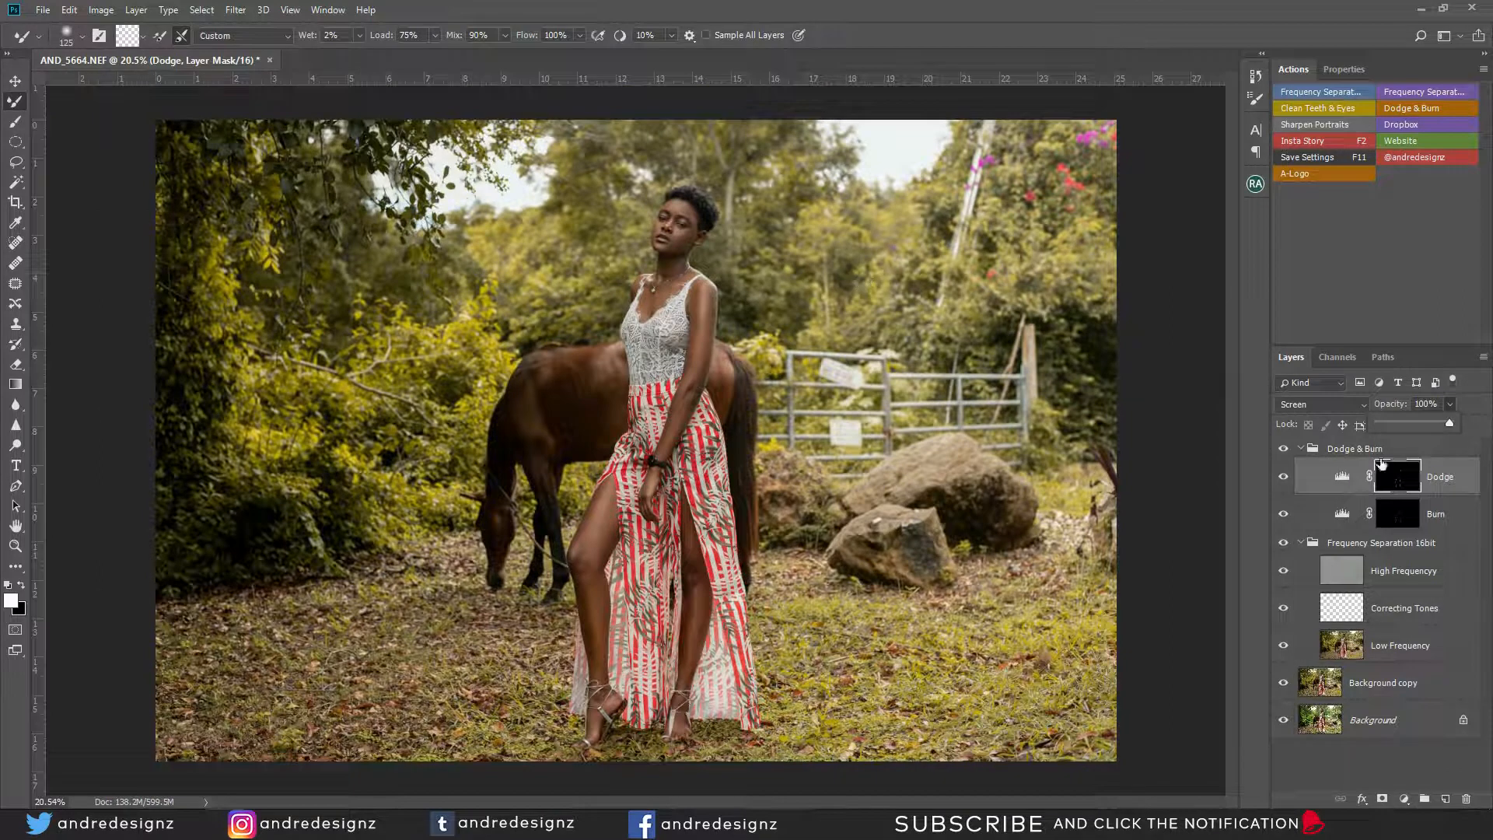
Collapse the Dodge & Burn group, add a Color Balance adjustment layer above it, and set the shadows' Yellow-Blue value to 5
left_click(1300, 448)
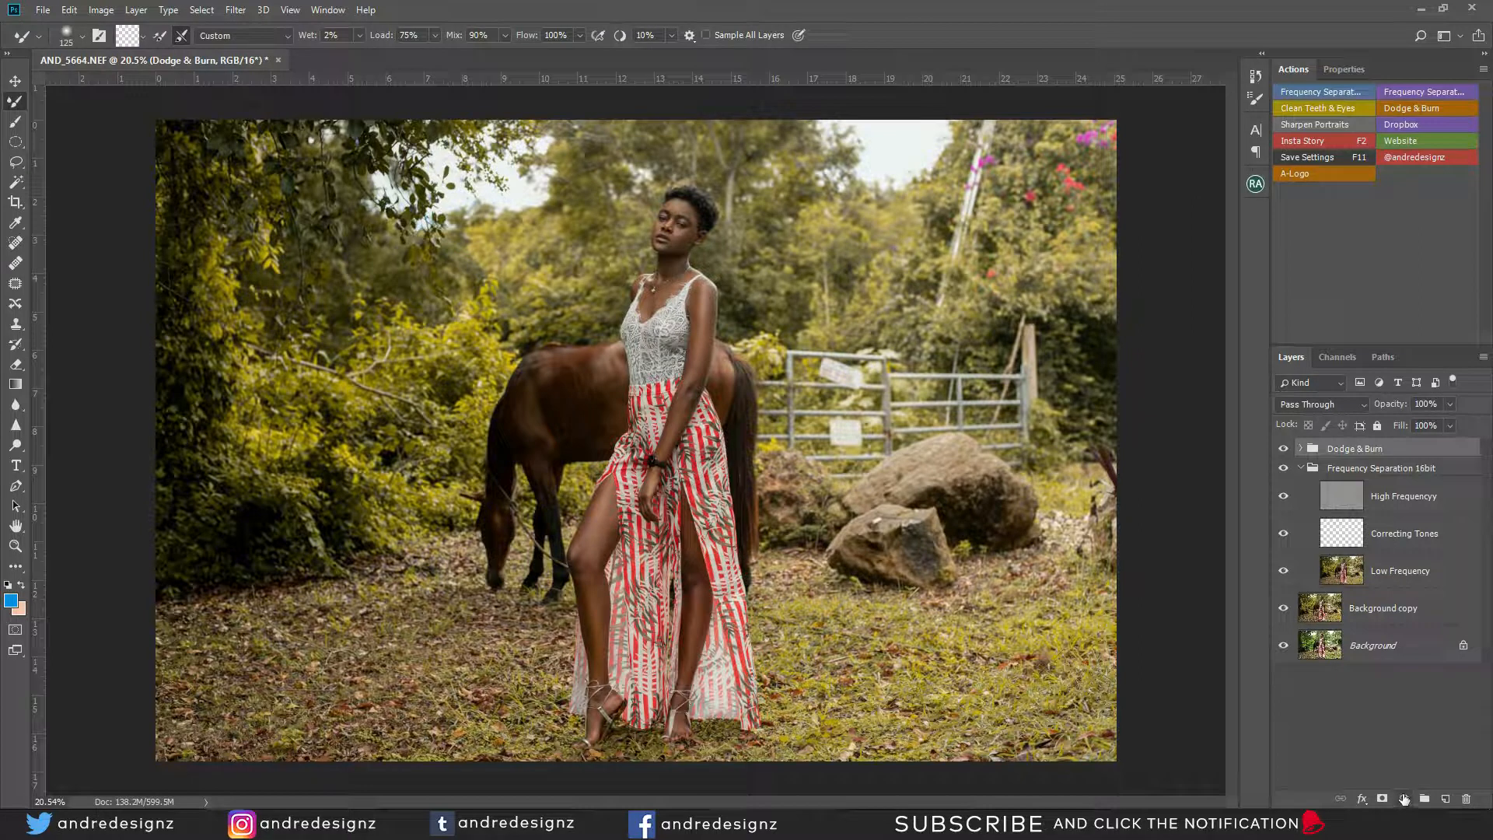
left_click(1403, 800)
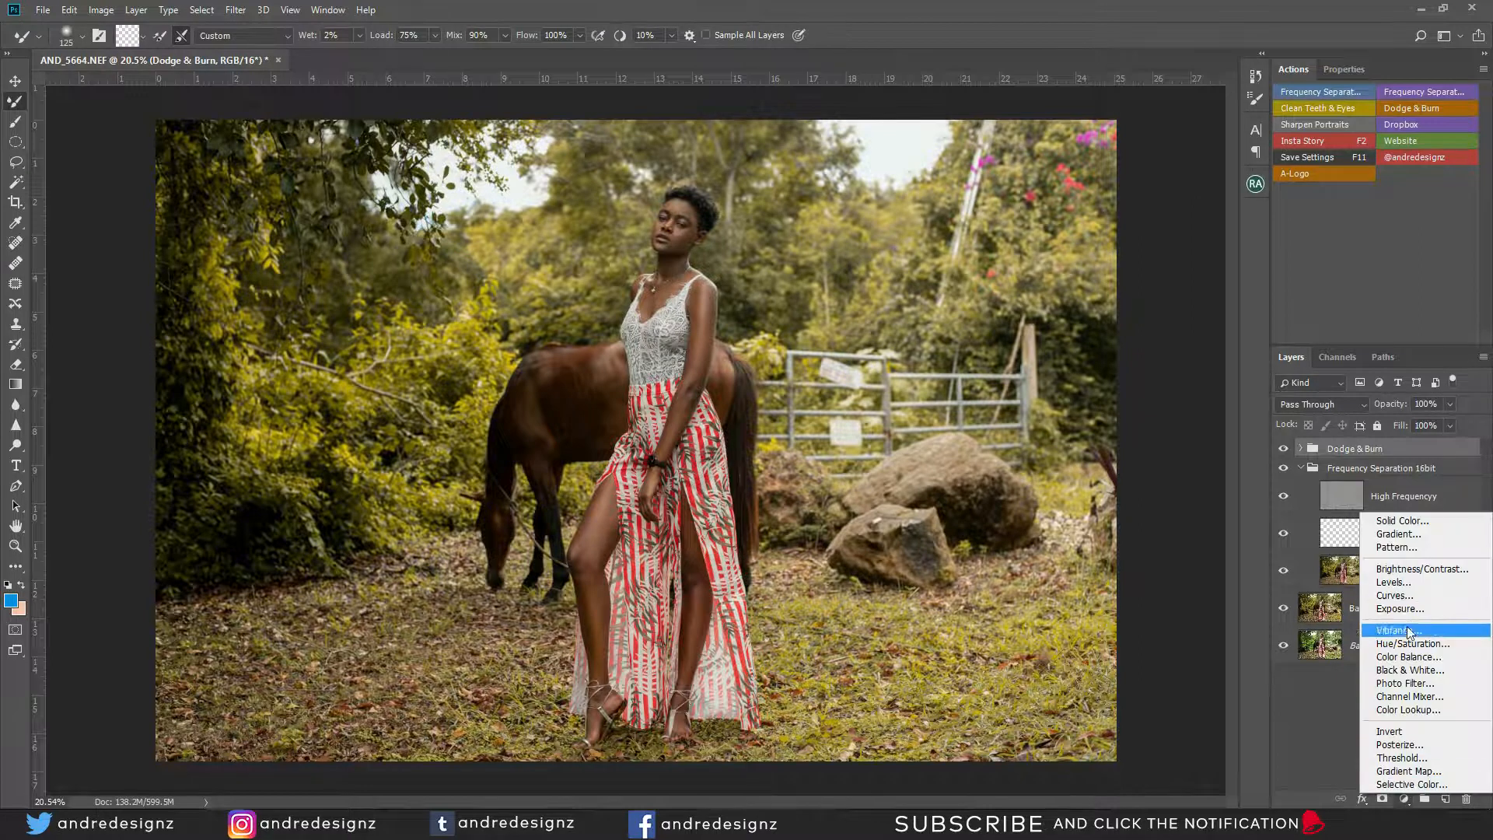
left_click(1410, 657)
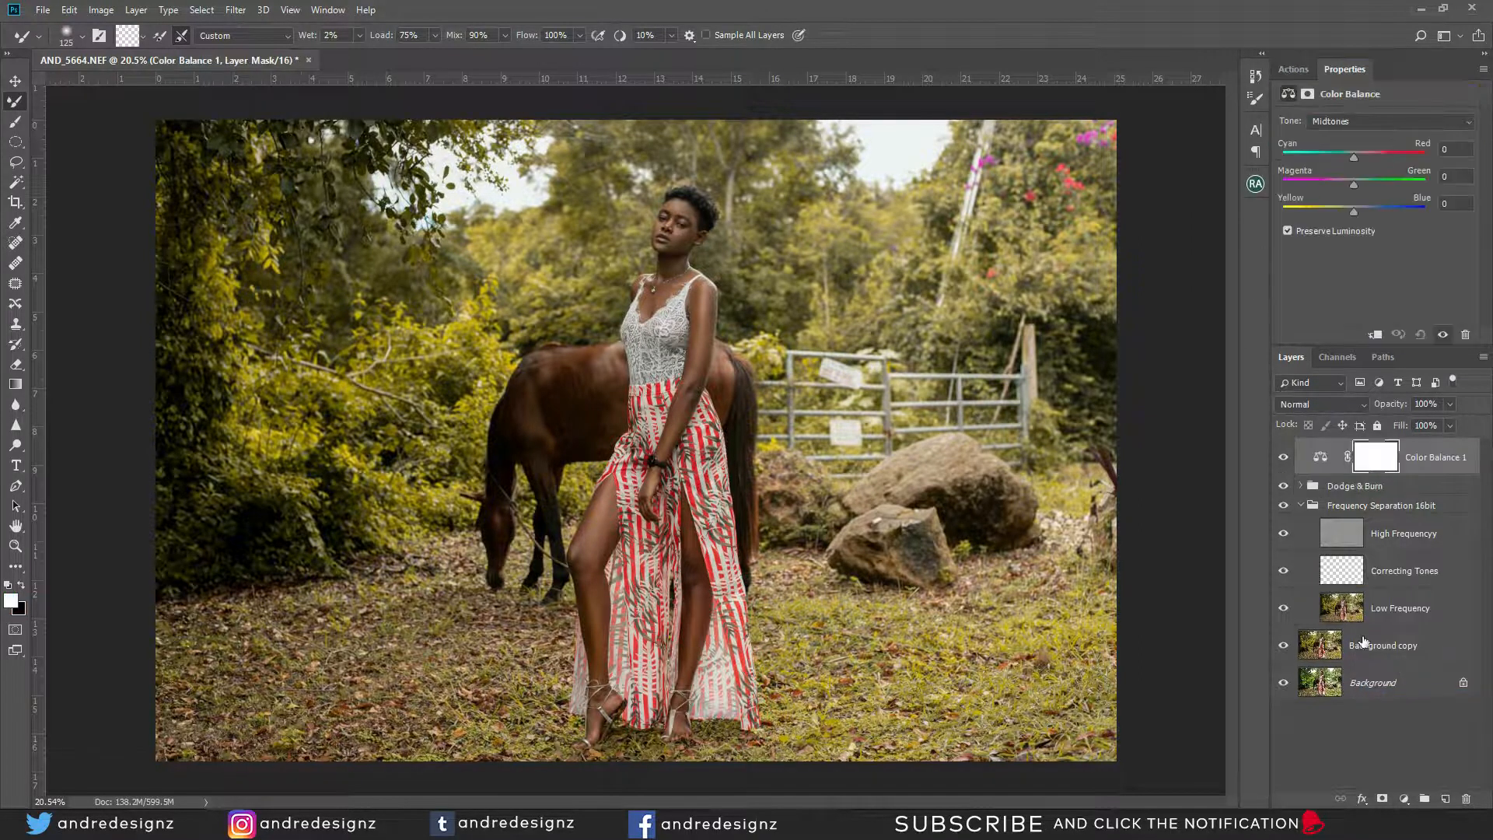
left_click(1350, 125)
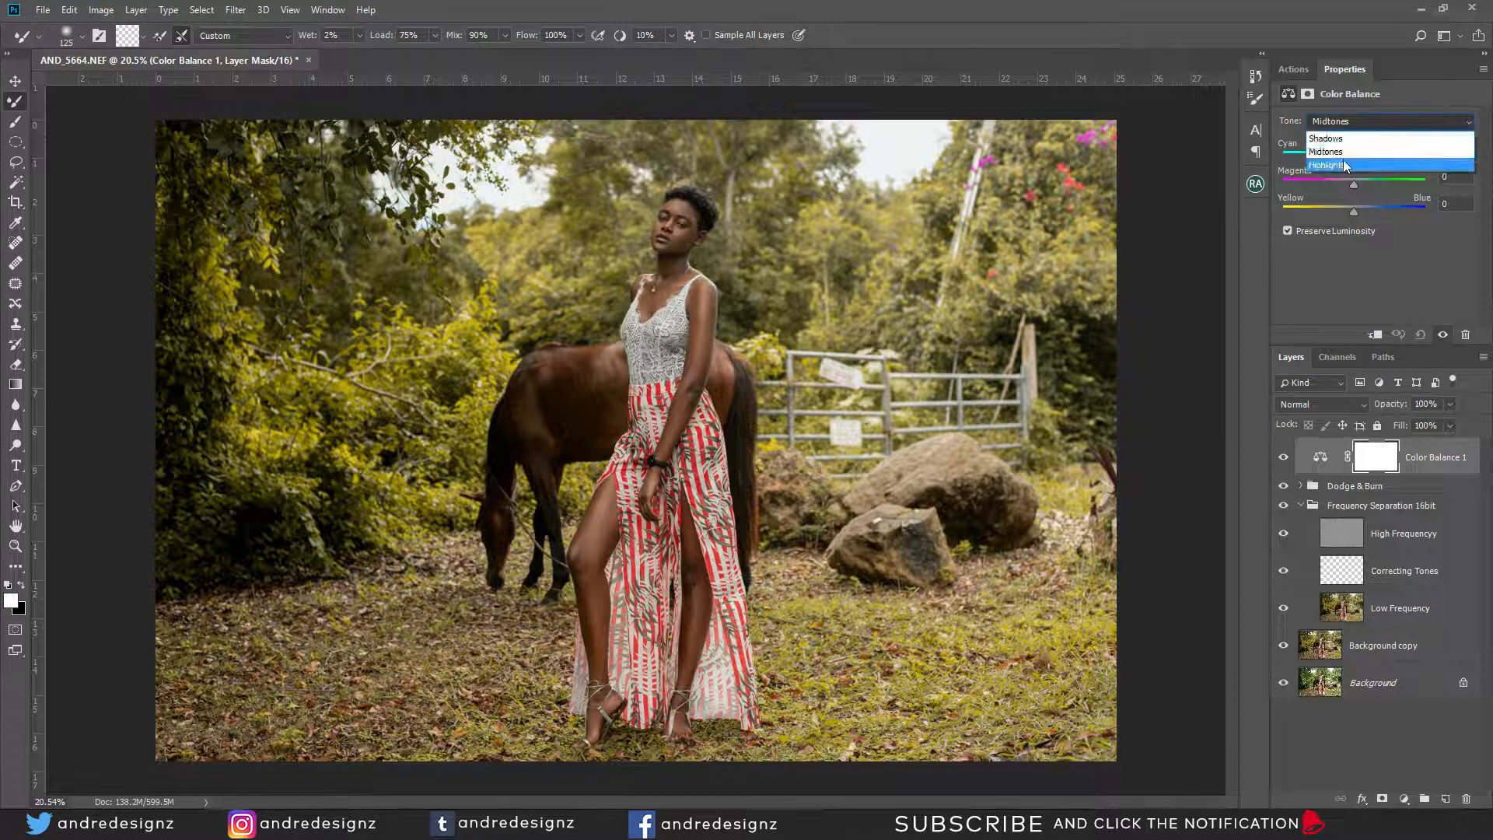
left_click(1357, 126)
left_click_drag(1452, 204, 1401, 237)
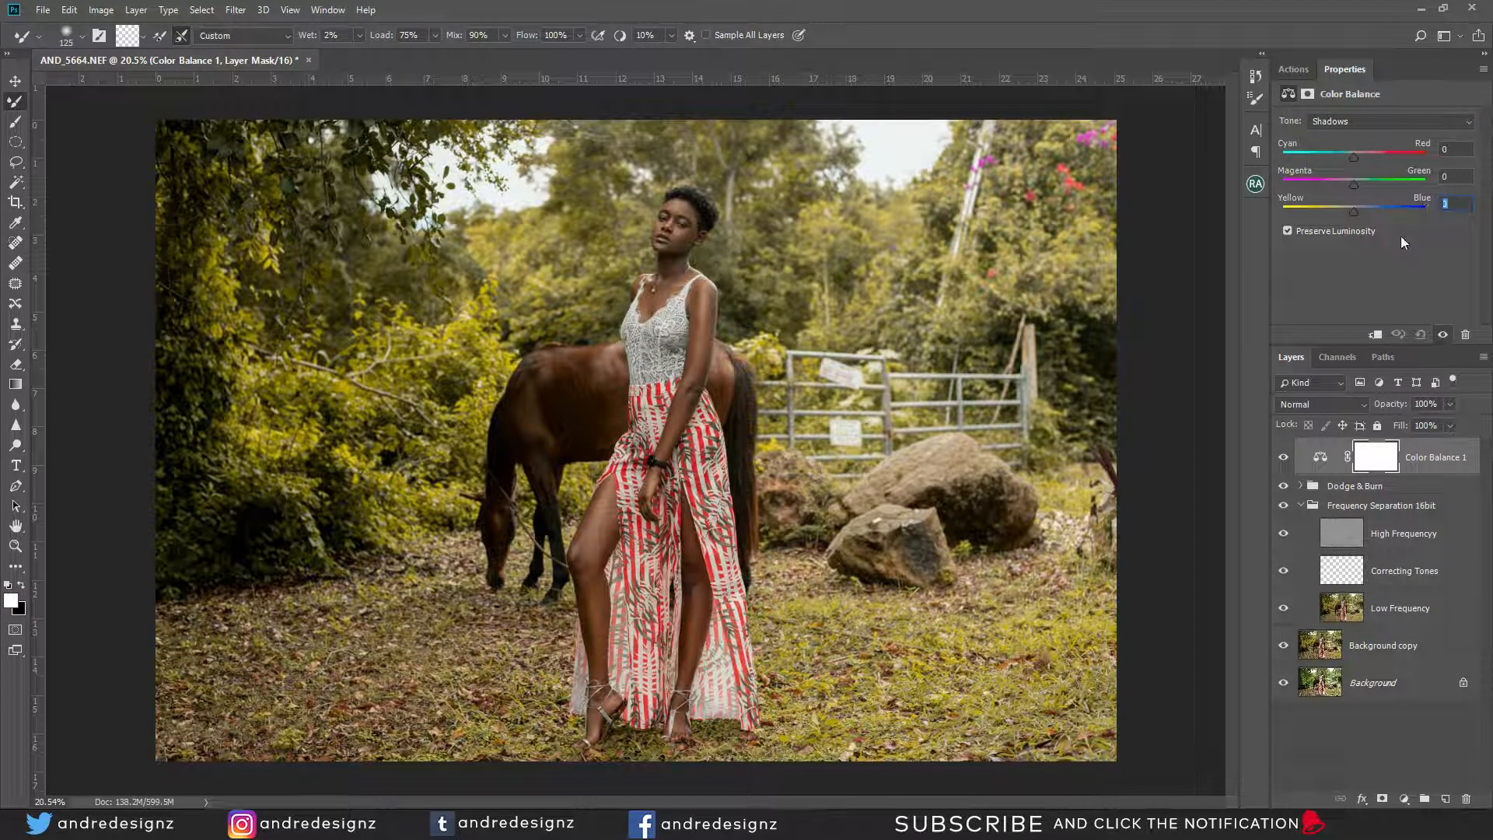
type("5")
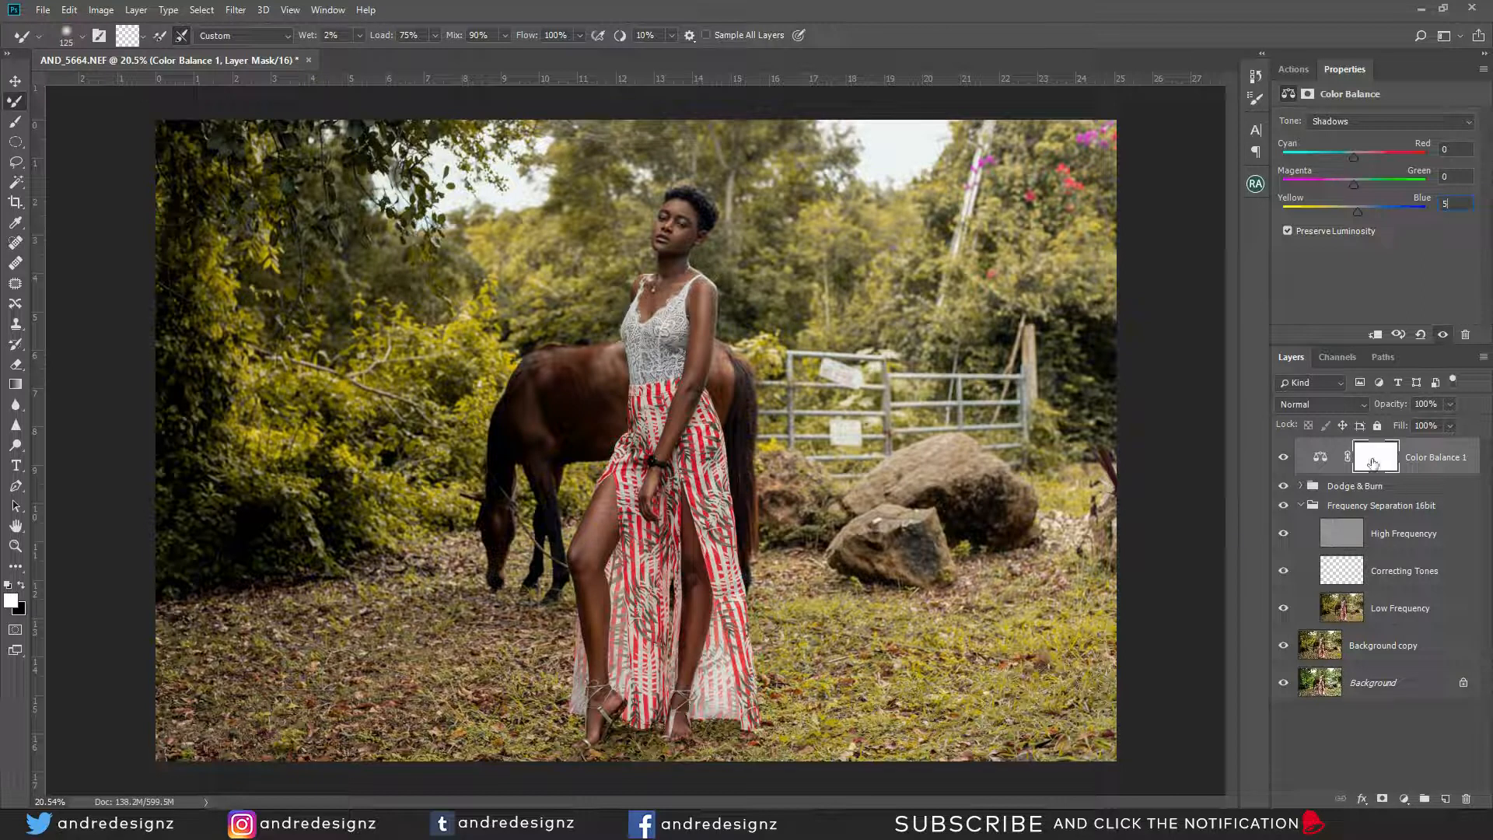
Add a Brightness/Contrast adjustment layer above Color Balance 1 and set its contrast to 24
left_click(1405, 784)
left_click(1405, 798)
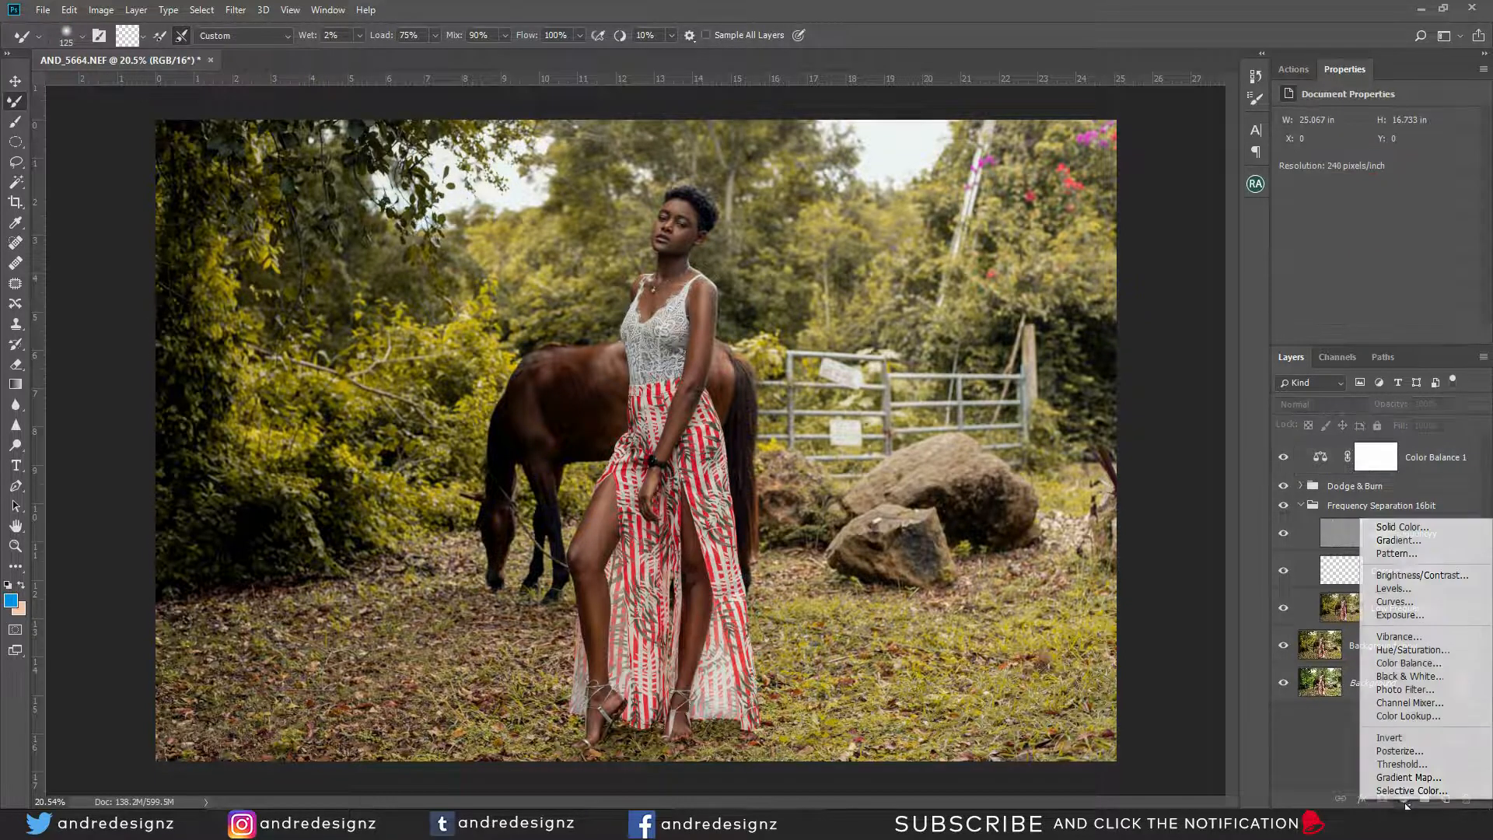
left_click(1419, 577)
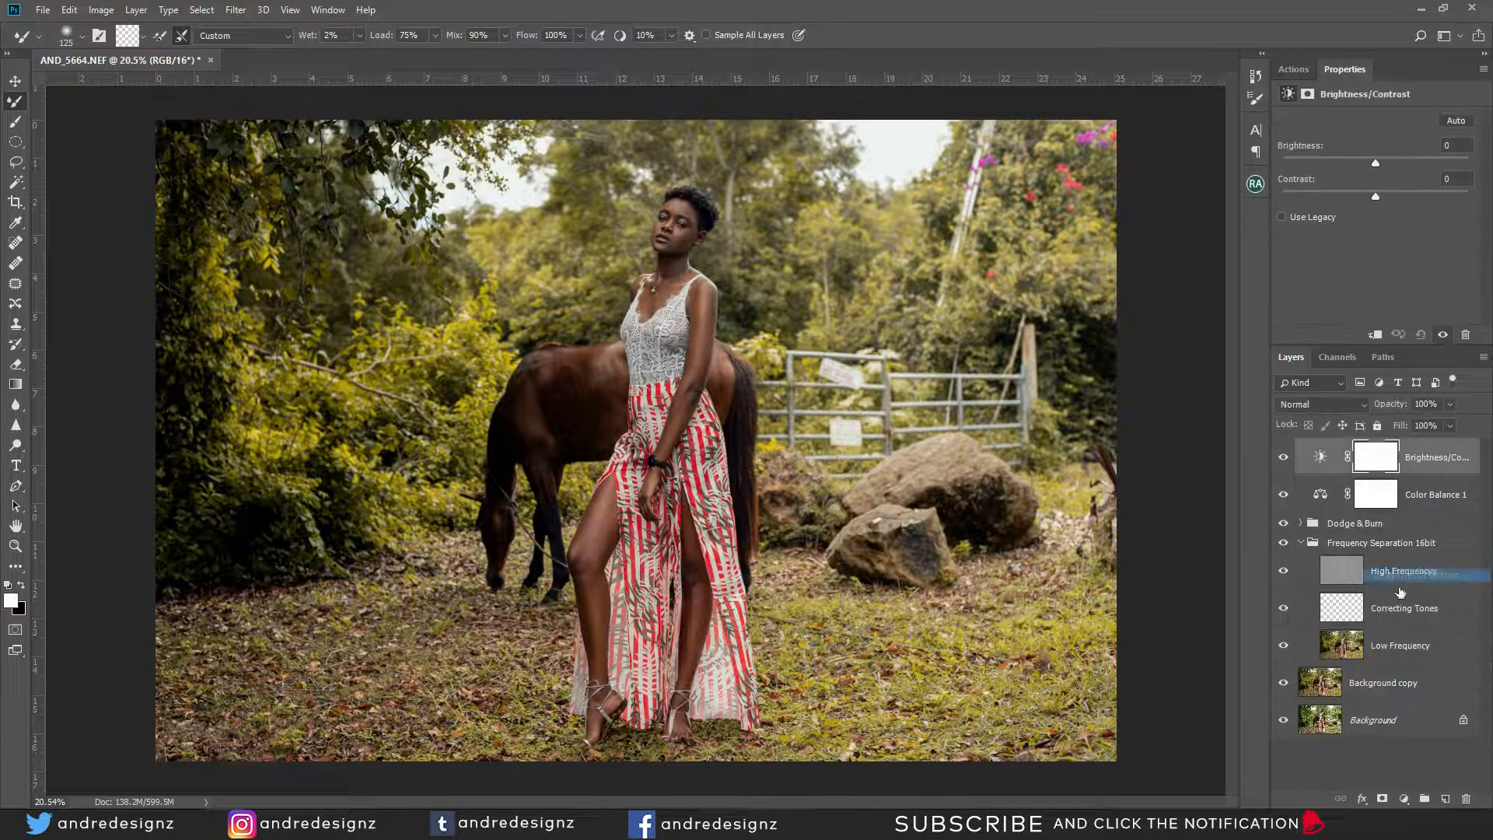
left_click_drag(1376, 196, 1429, 197)
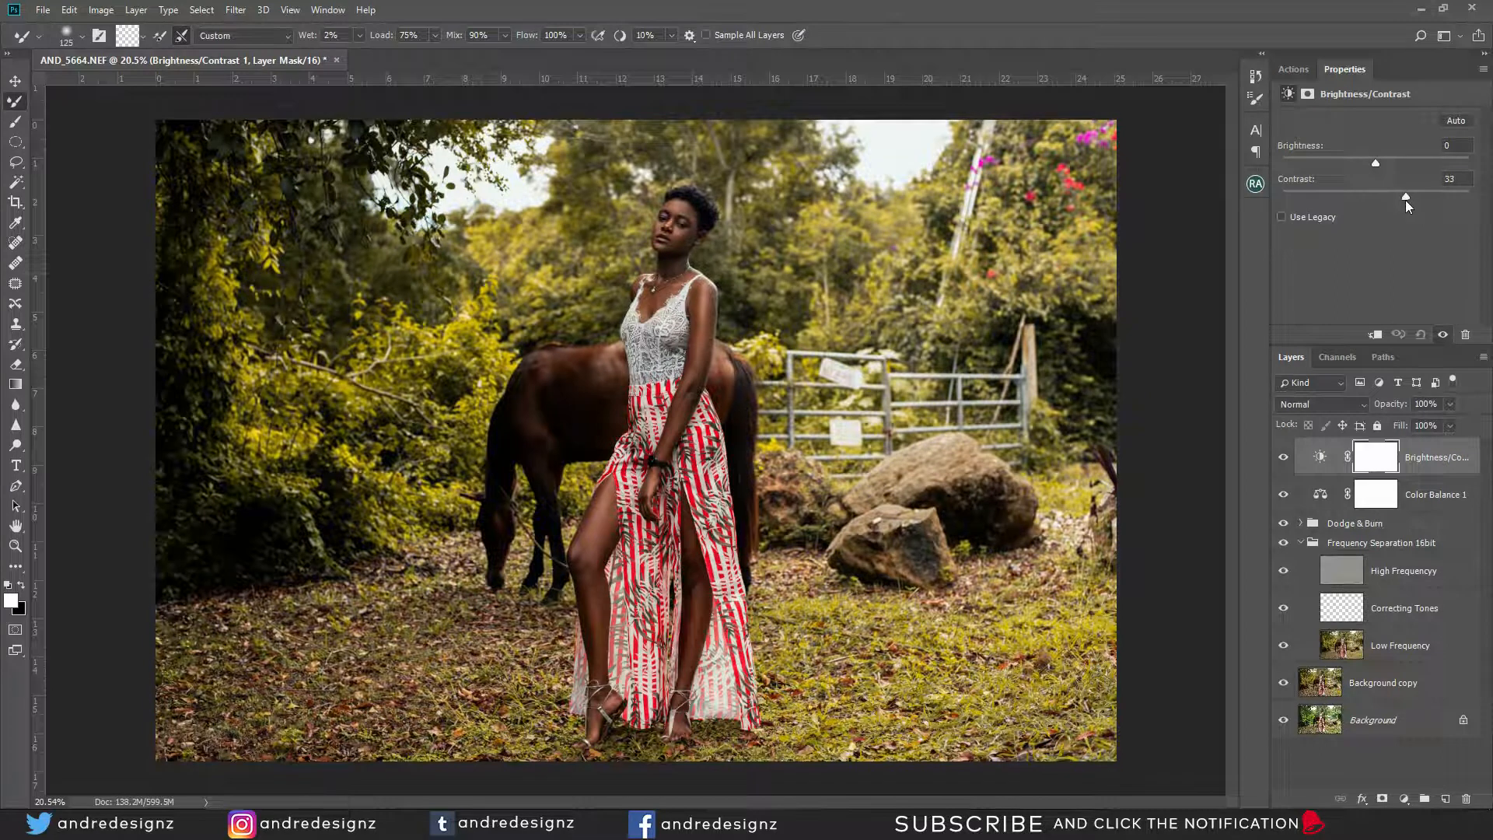
left_click_drag(1401, 201, 1397, 200)
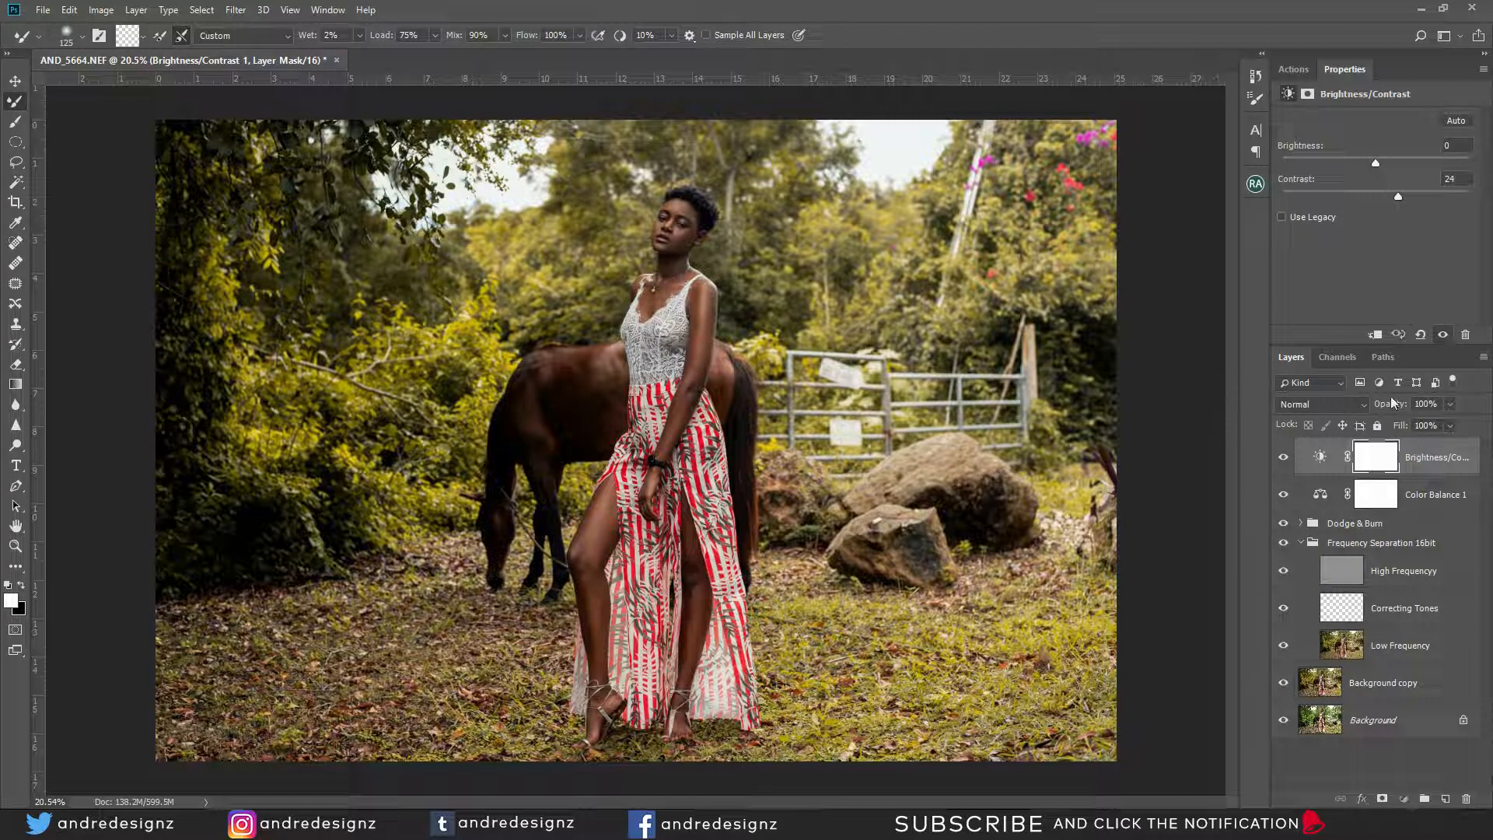
Stamp all visible layers into a new merged layer at the top of the stack and duplicate that layer
key("ctrl+shift+alt+e")
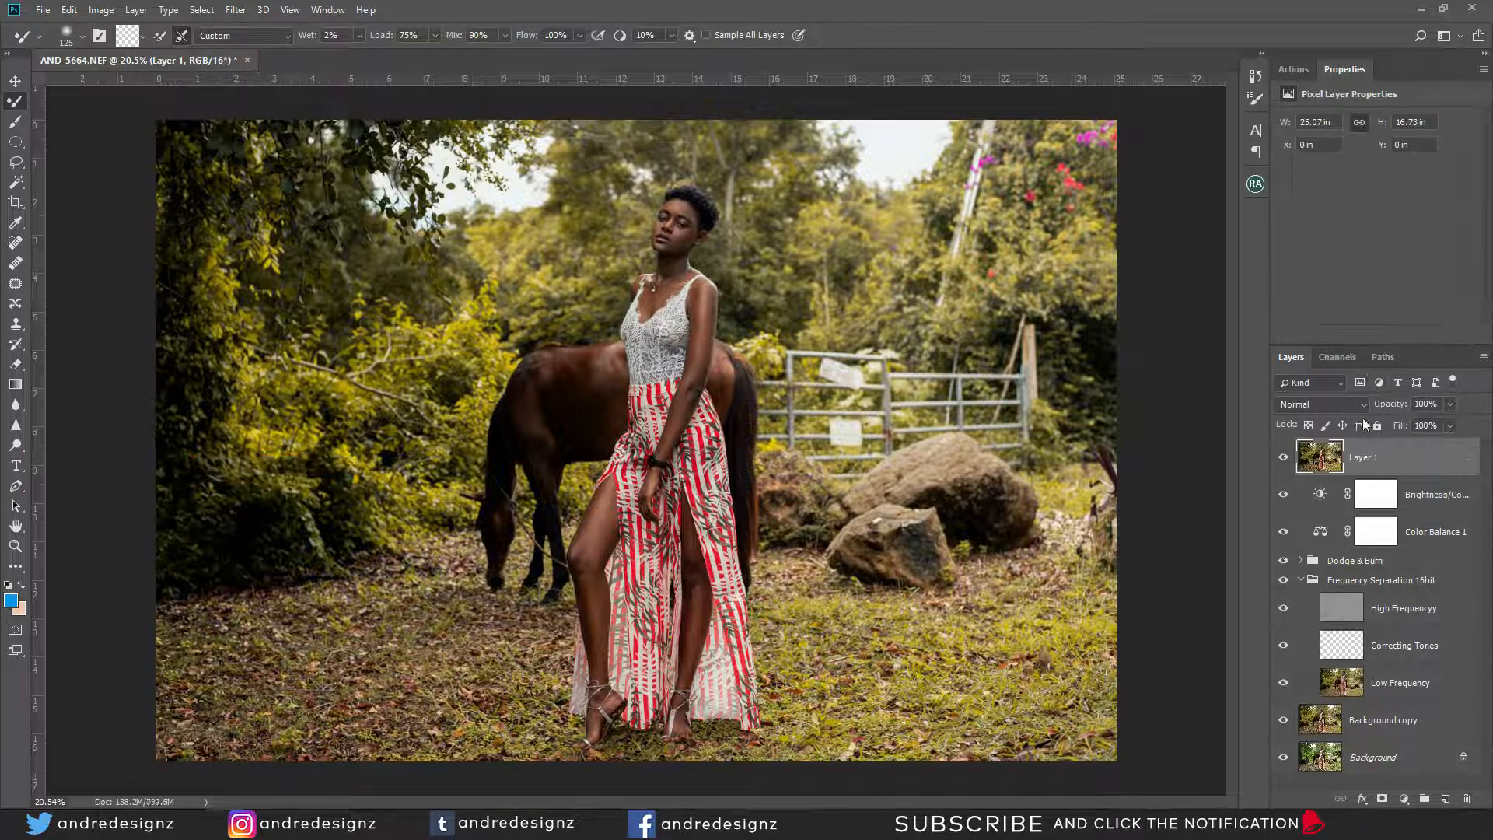
key("ctrl+j")
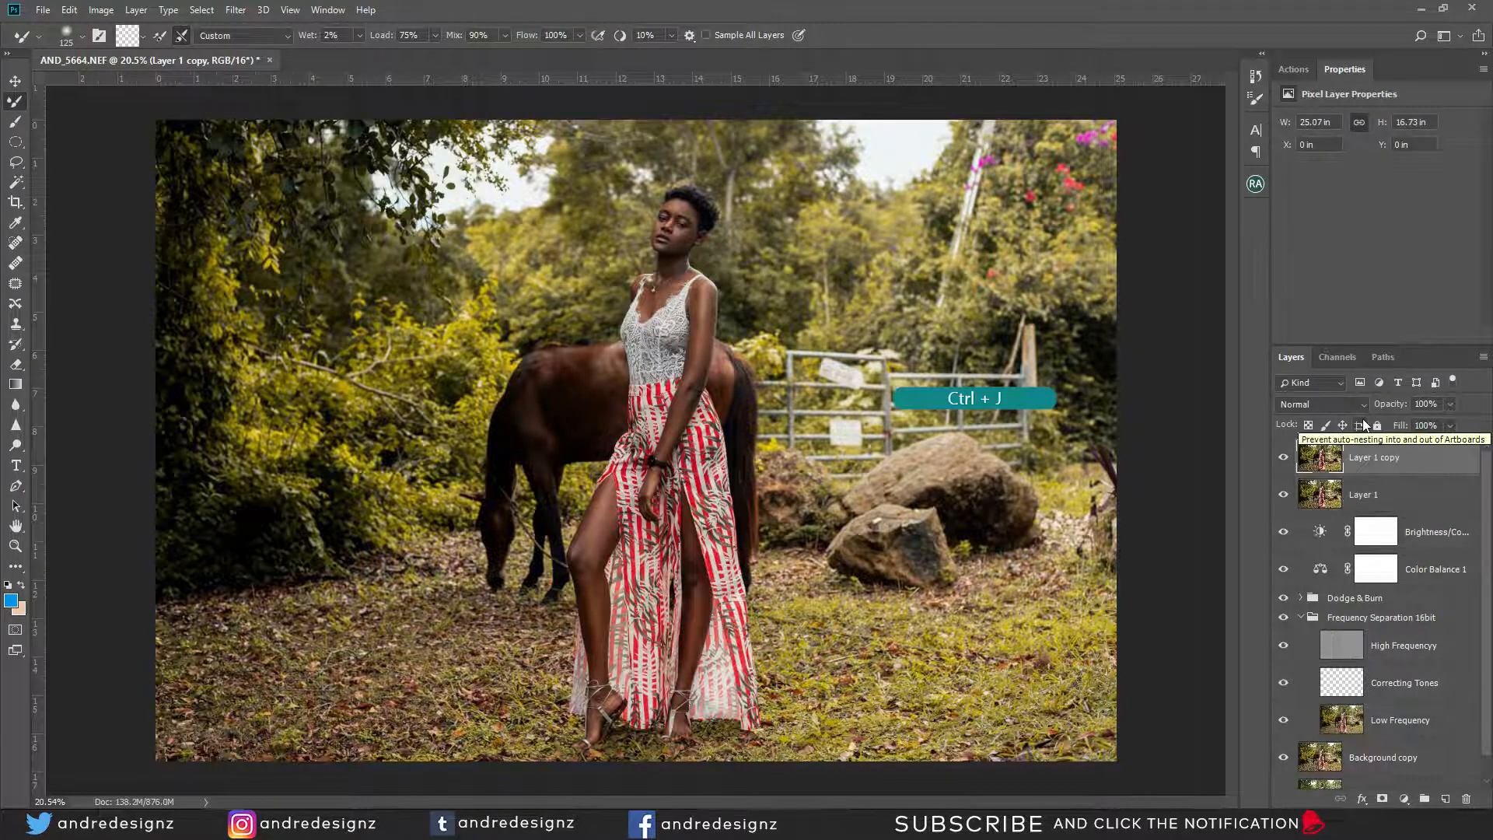
Apply the Camera Raw Filter to the Layer 1 copy layer with Temperature +1 and Vibrance +16
key("ctrl+shift+a")
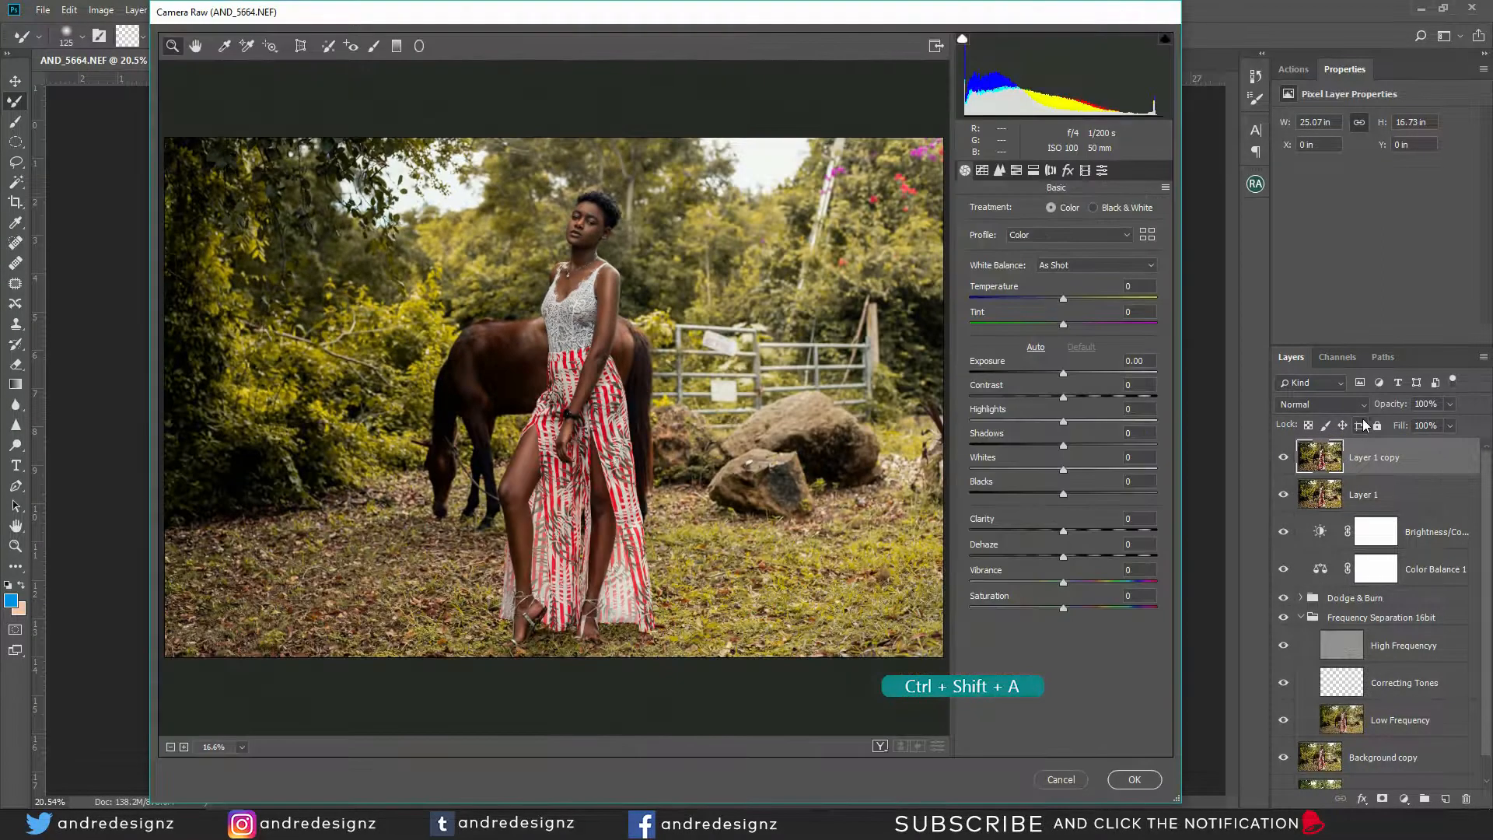
left_click(1062, 300)
left_click_drag(1064, 305, 1065, 302)
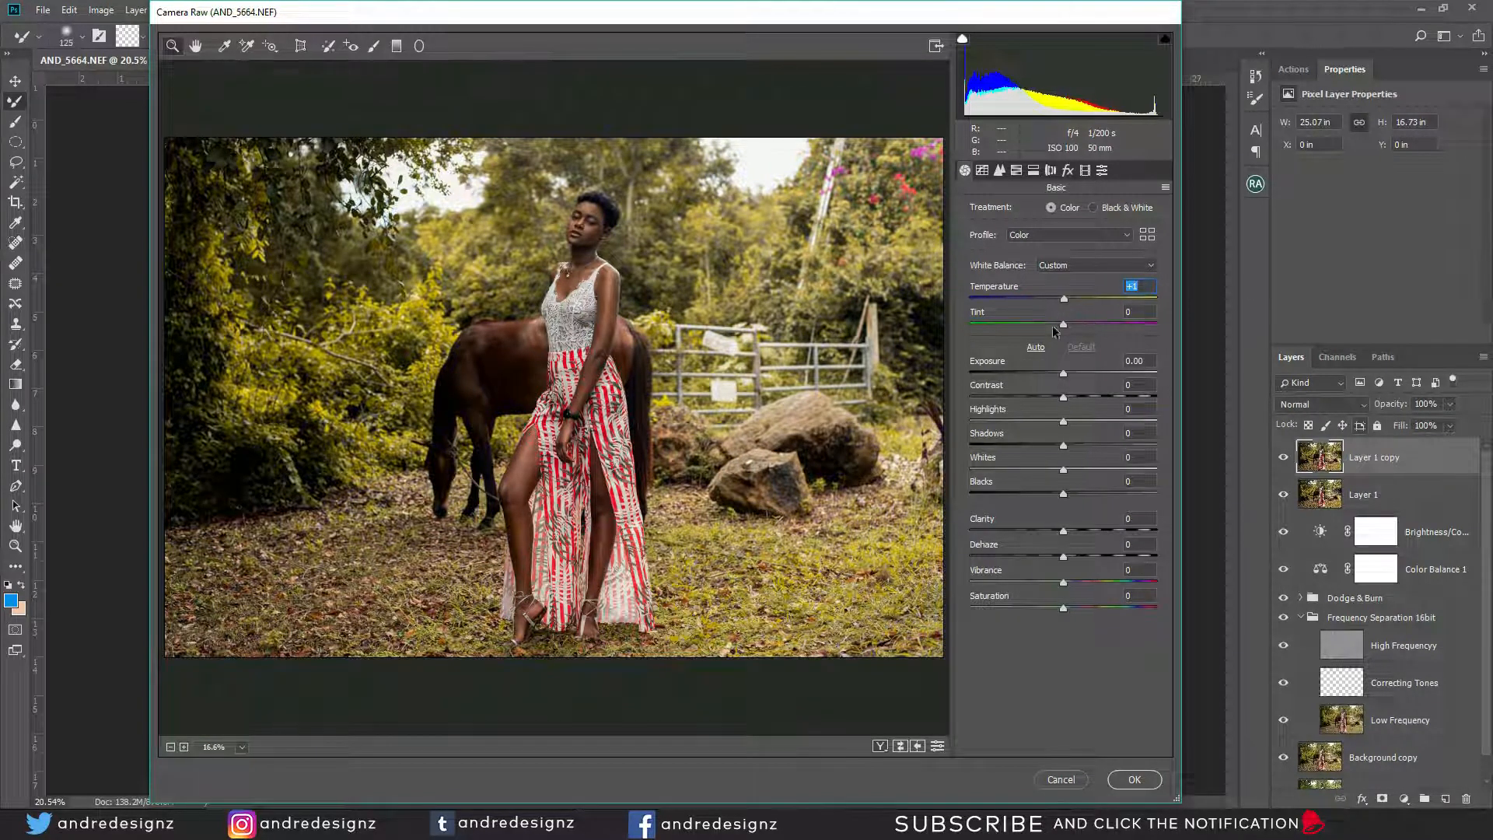
left_click(1066, 583)
left_click_drag(1065, 583, 1081, 585)
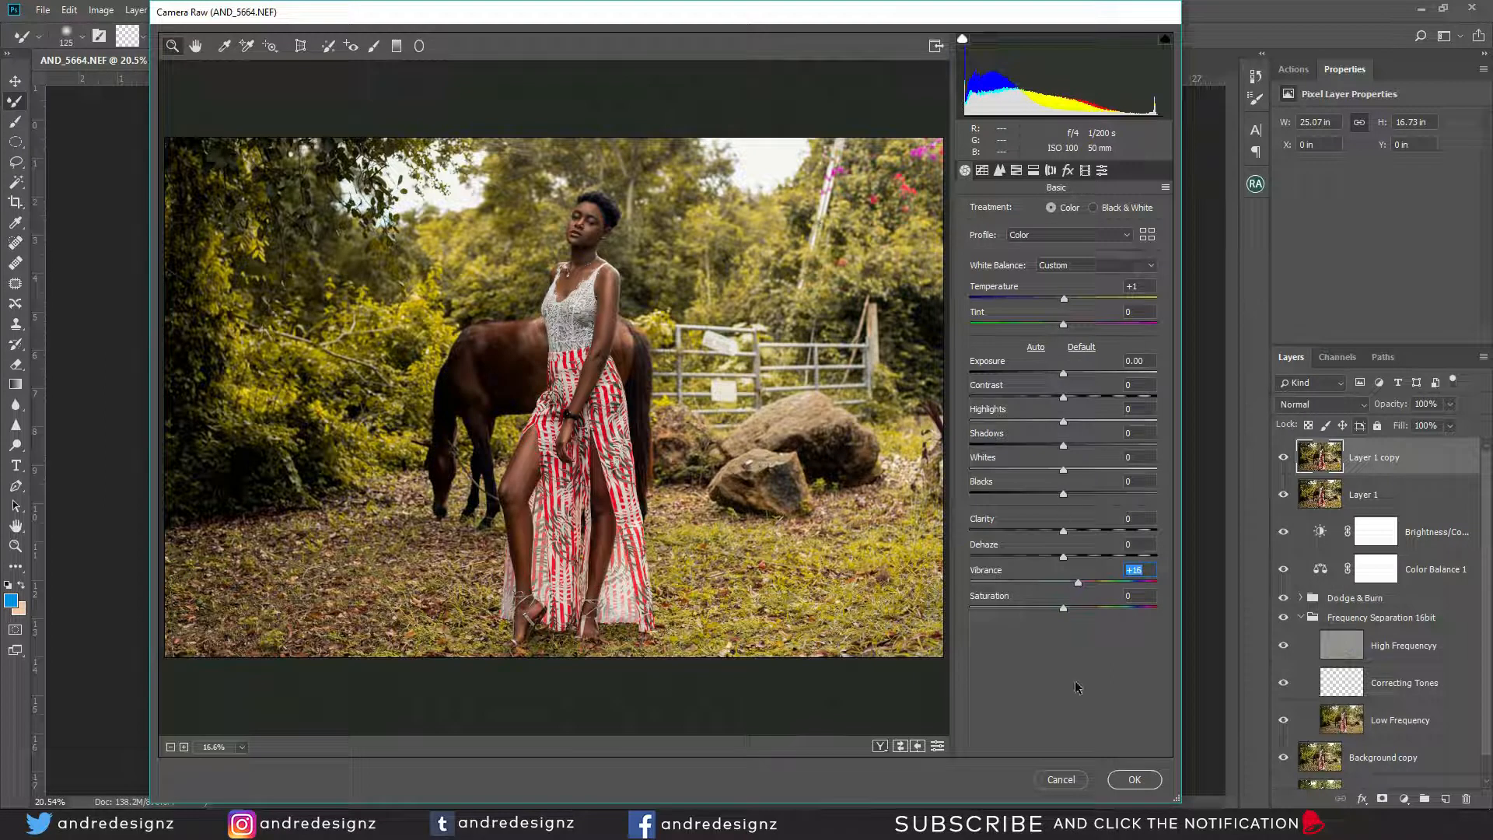
left_click(1136, 780)
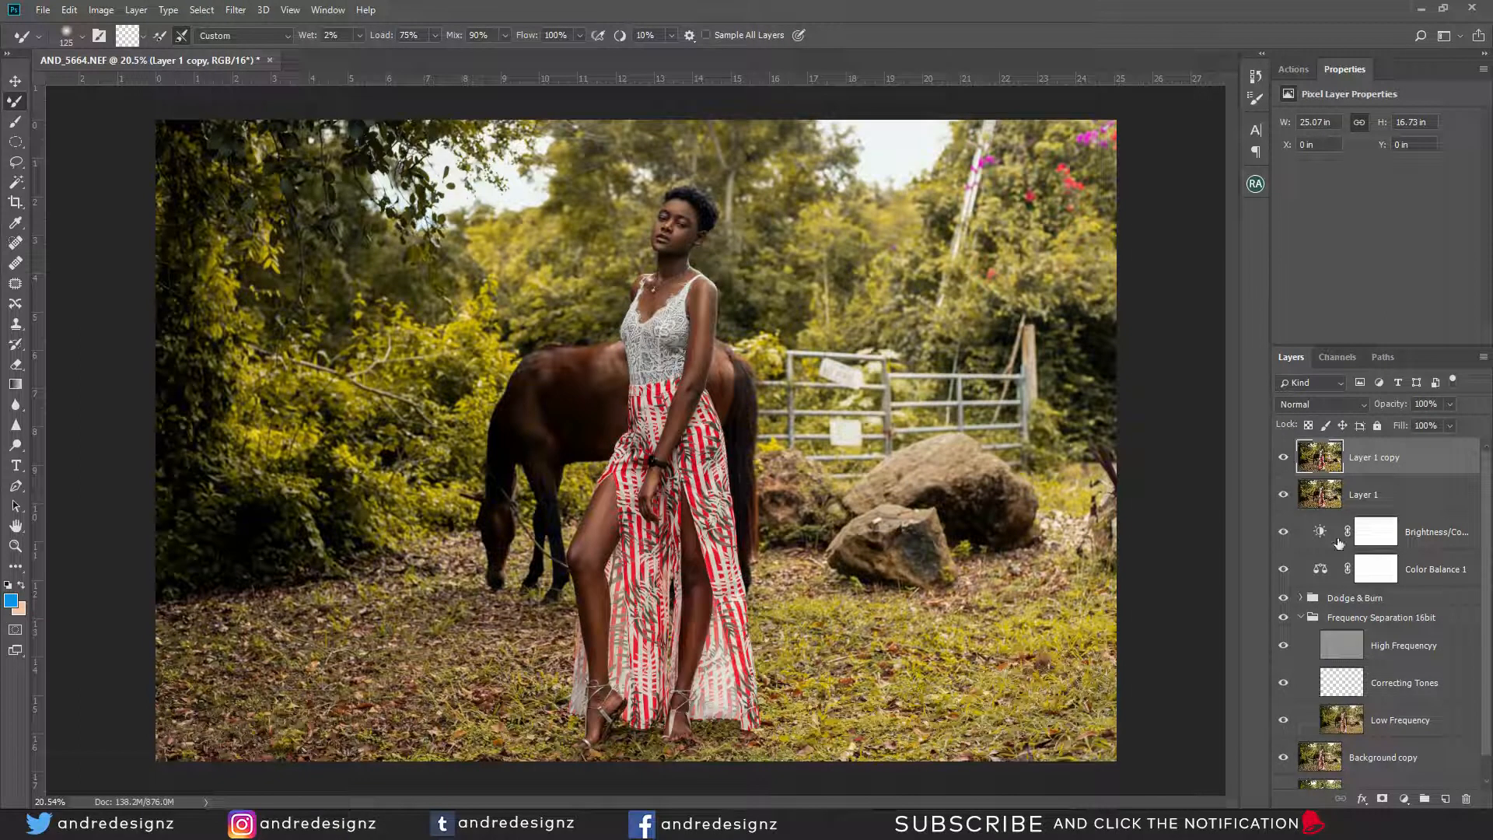
Compare the finished edit with the original picture by showing only the Background layer and restoring all layers, twice
scroll(1420, 528, "down", 1)
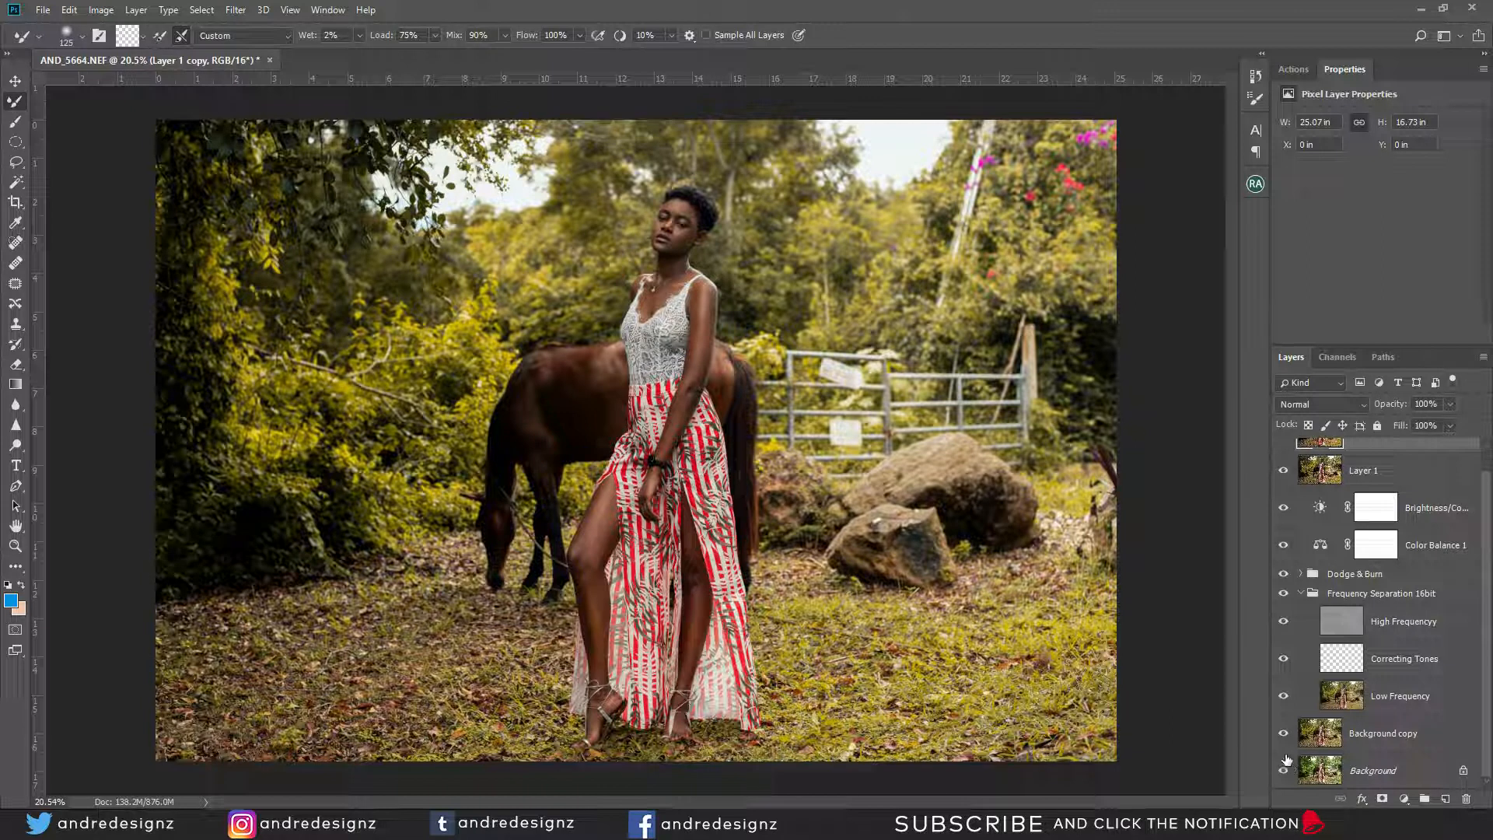
left_click(1284, 774, "alt")
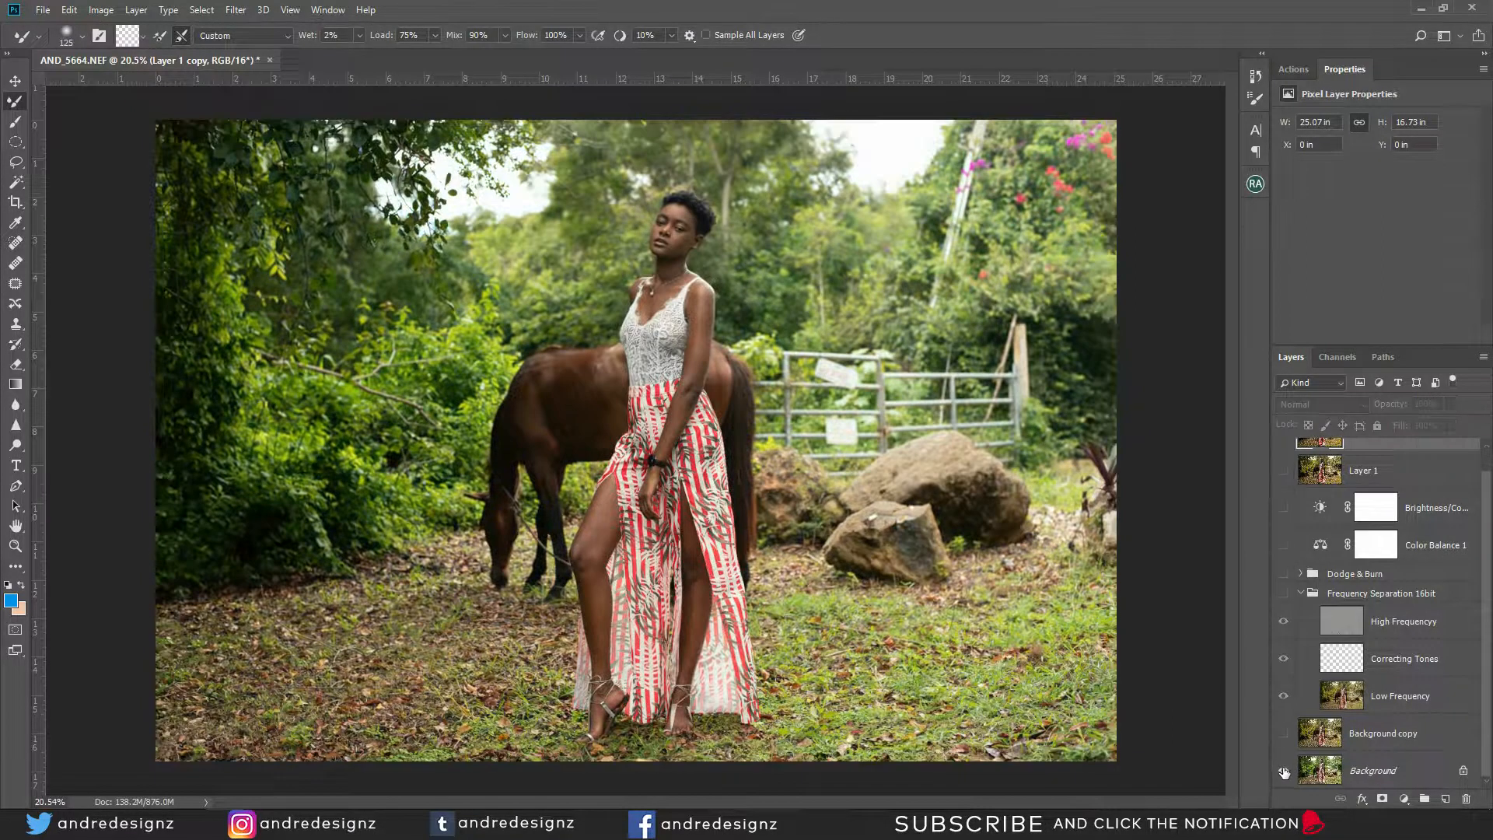
left_click(1284, 773, "alt")
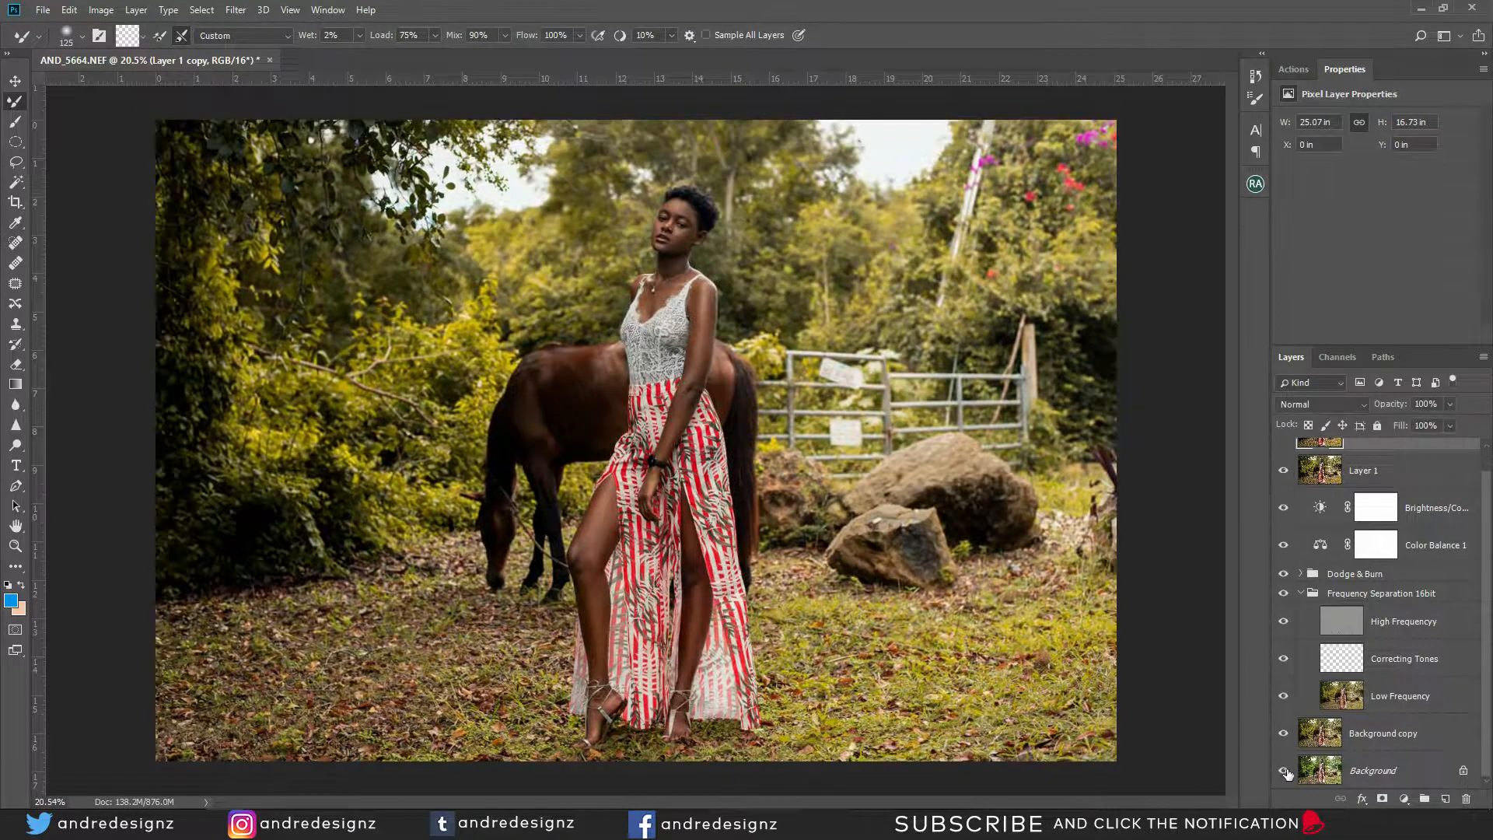
left_click(1284, 773, "alt")
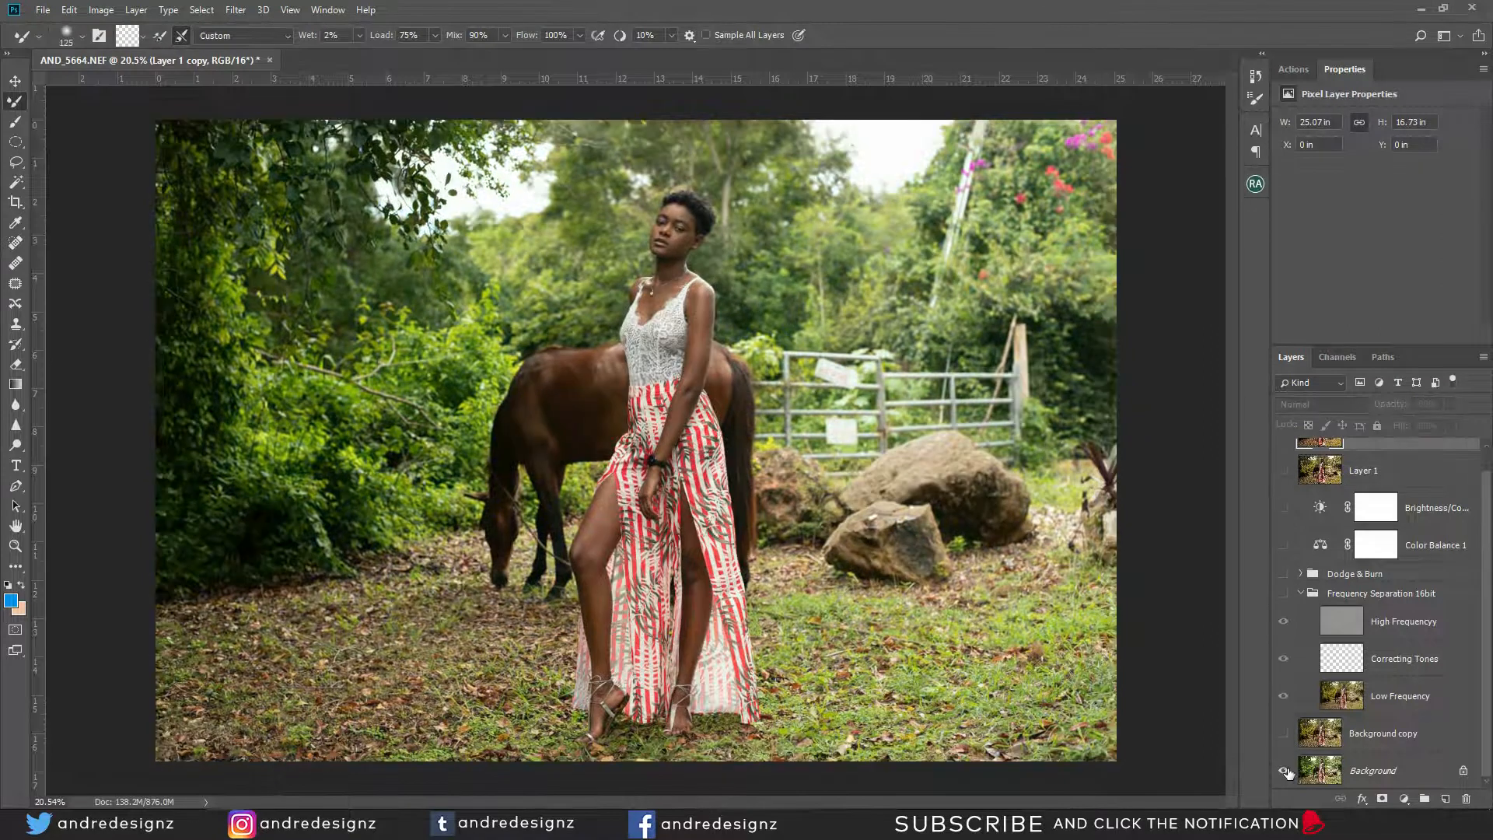
left_click(1284, 773, "alt")
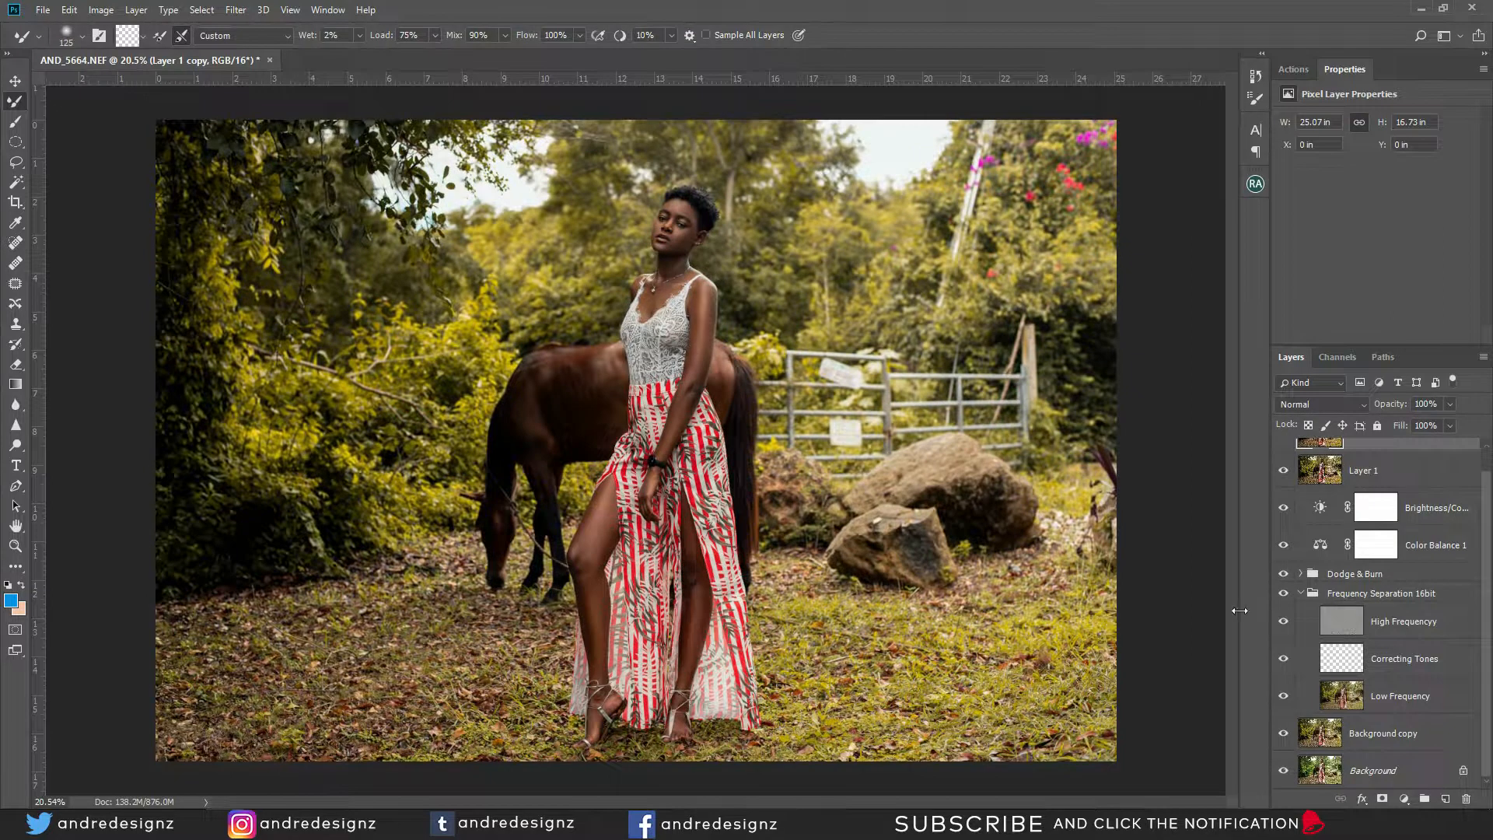
Flatten all layers into the Background layer
scroll(602, 417, "down", 4)
scroll(602, 418, "up", 4)
right_click(1412, 787)
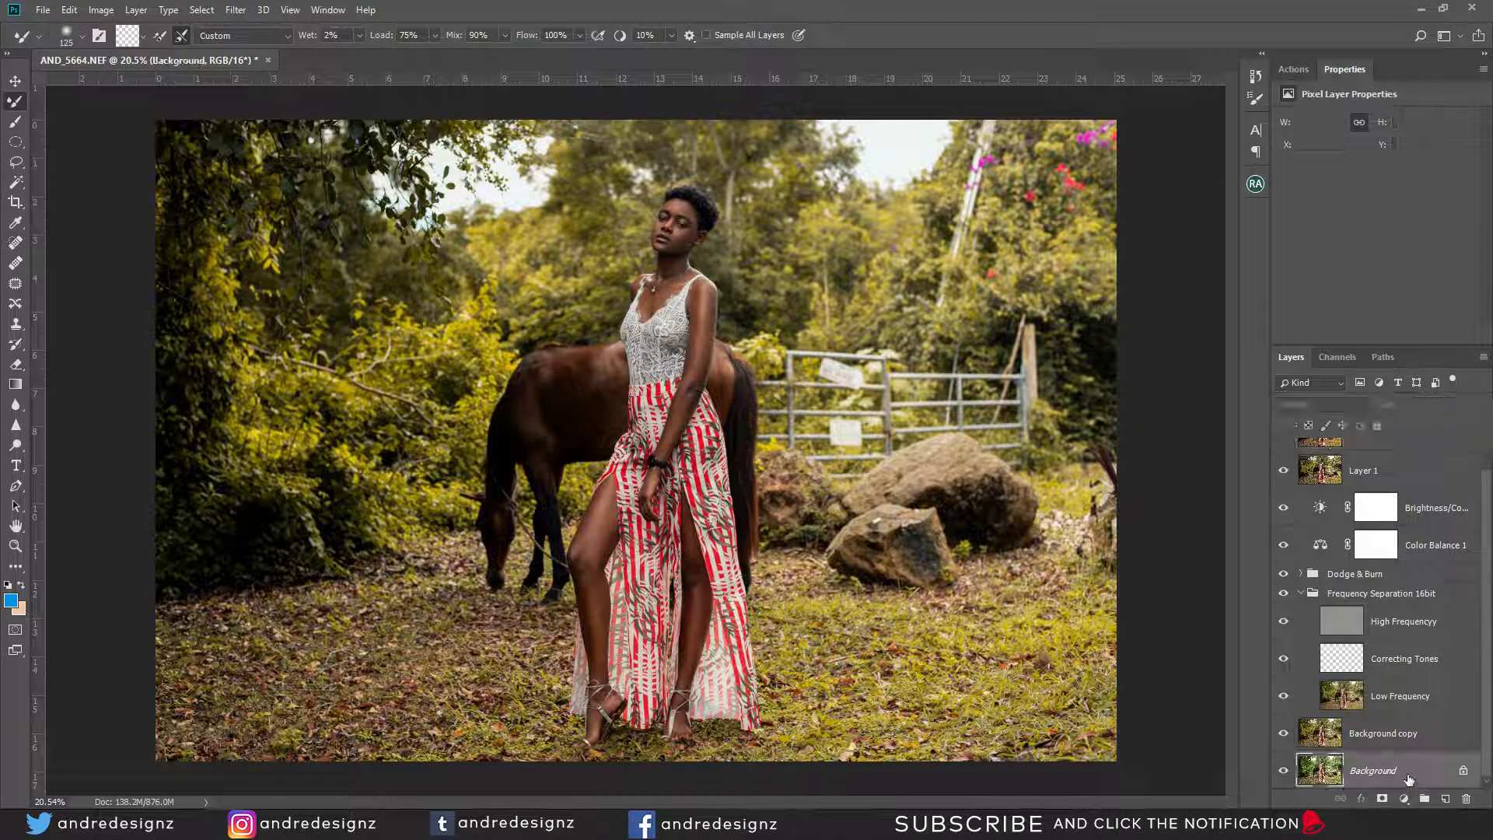
left_click(1388, 731)
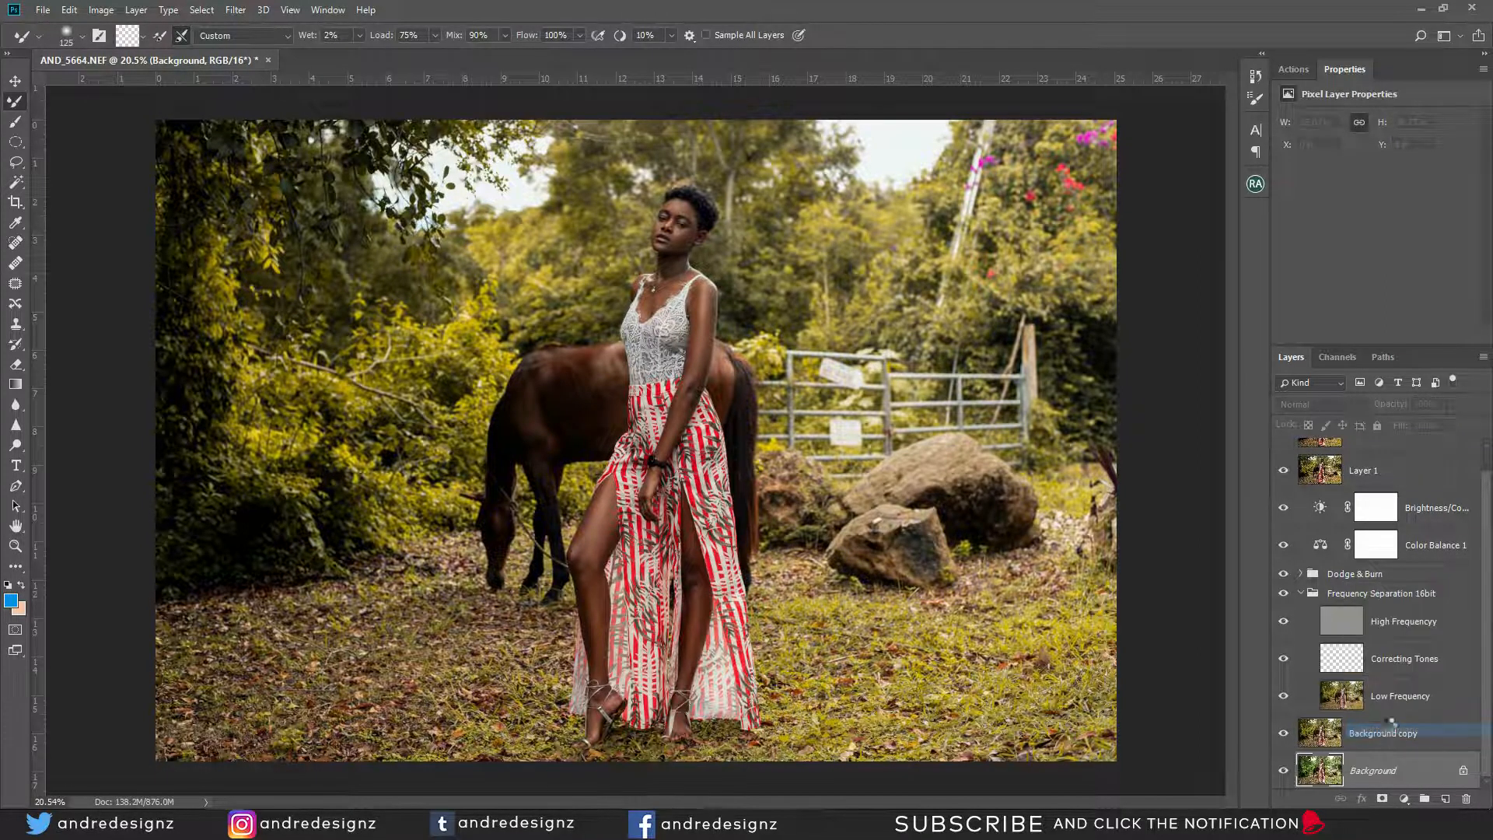